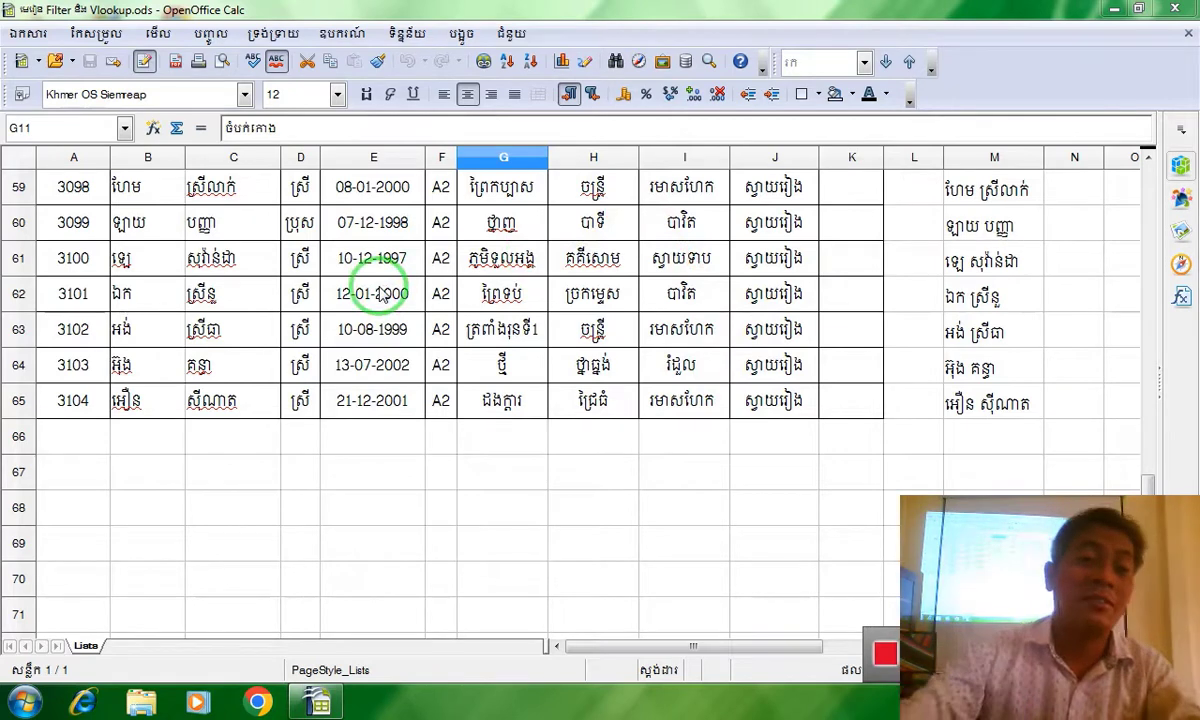
mouse_move(373, 293)
left_mouse_down()
mouse_move(80, 295)
mouse_move(97, 576)
left_mouse_up()
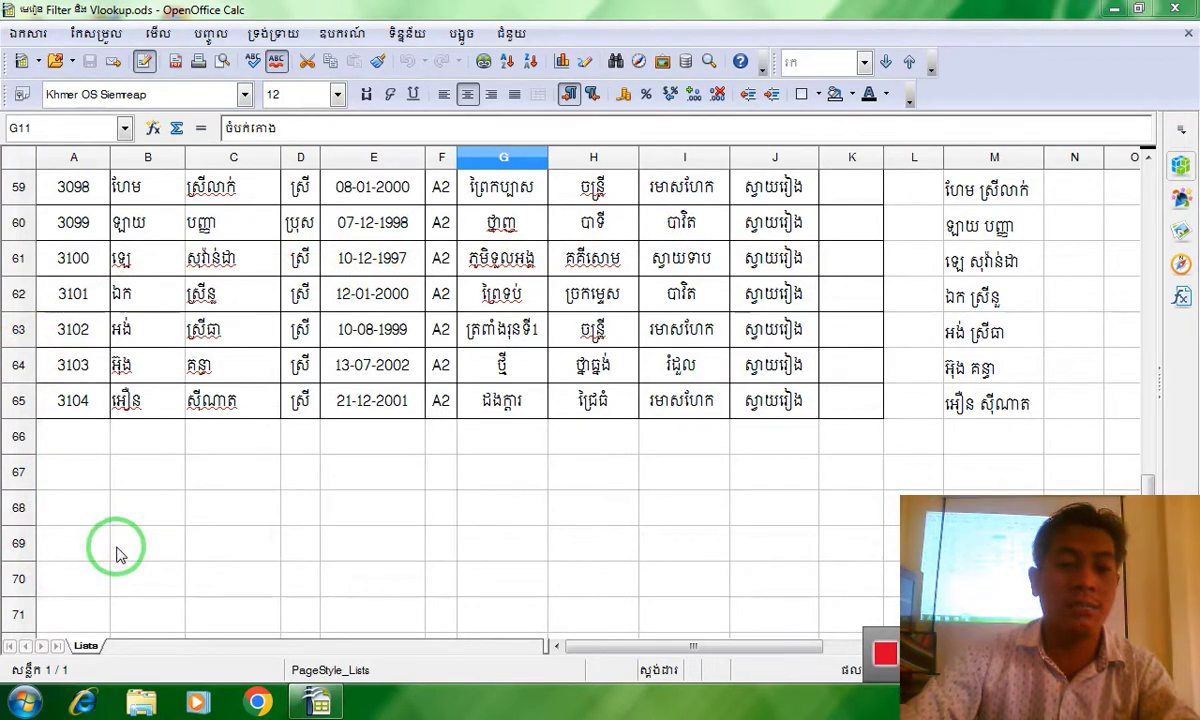
mouse_move(150, 510)
left_mouse_down()
mouse_move(407, 474)
mouse_move(205, 462)
left_mouse_up()
left_click(203, 468)
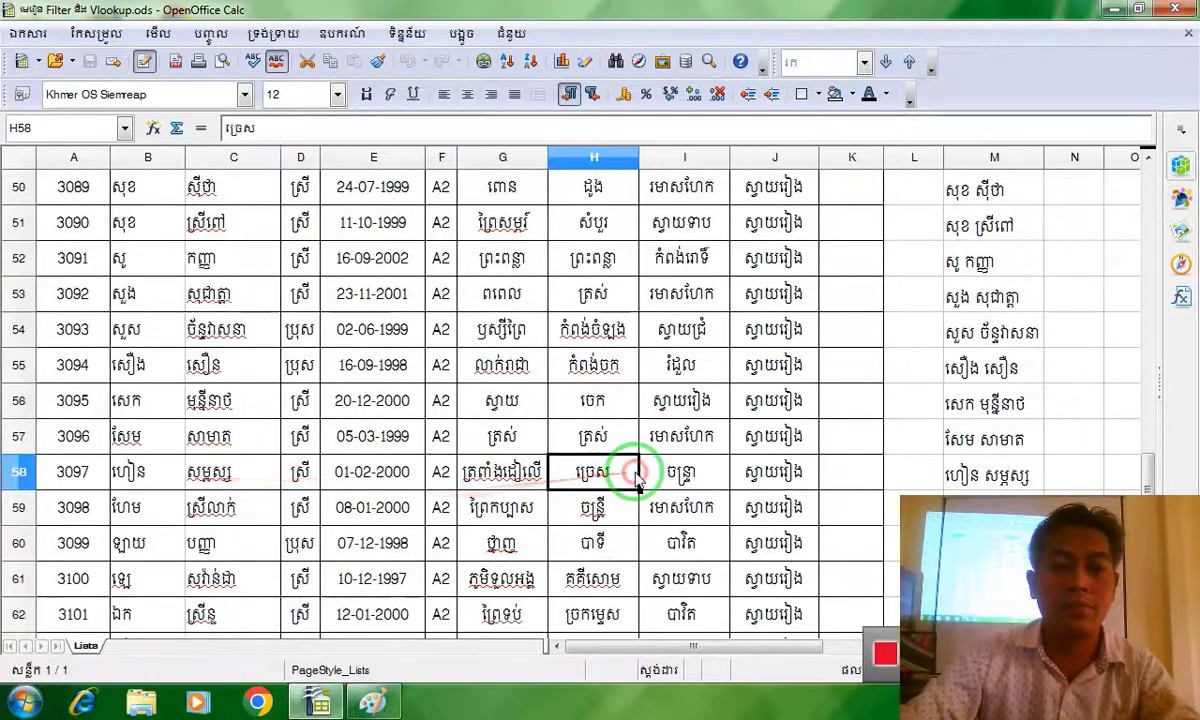
scroll(637, 478, "down", 5)
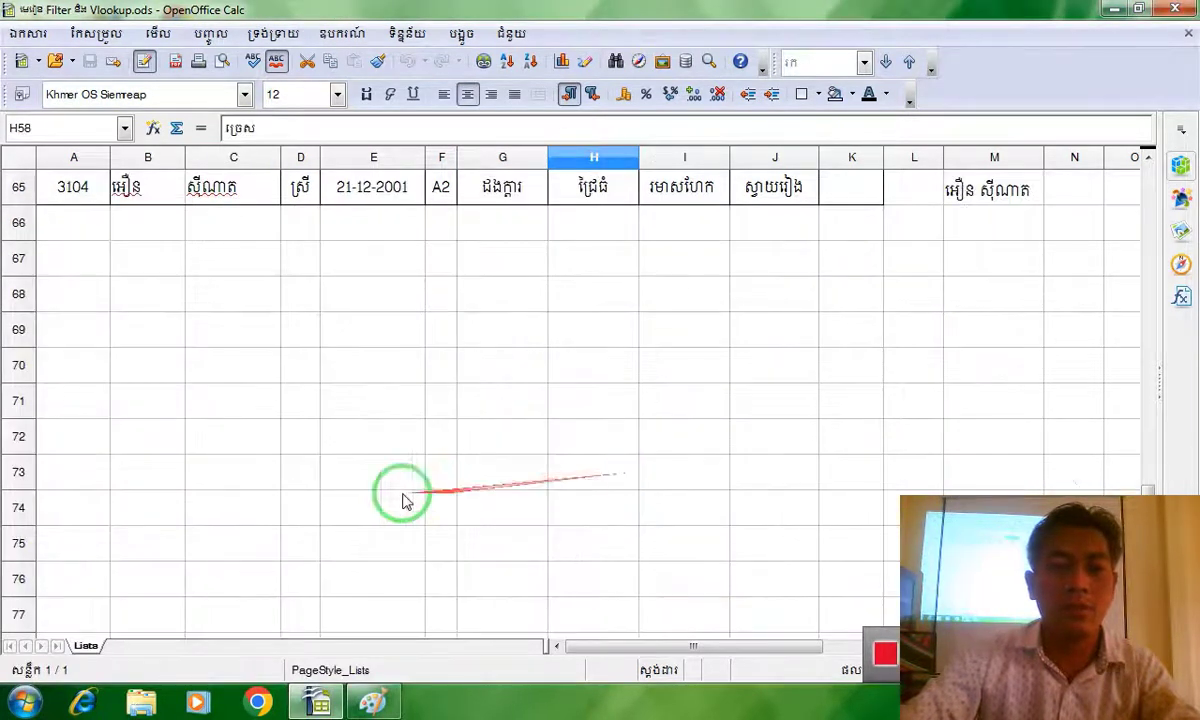
left_click(155, 236)
left_click(148, 266)
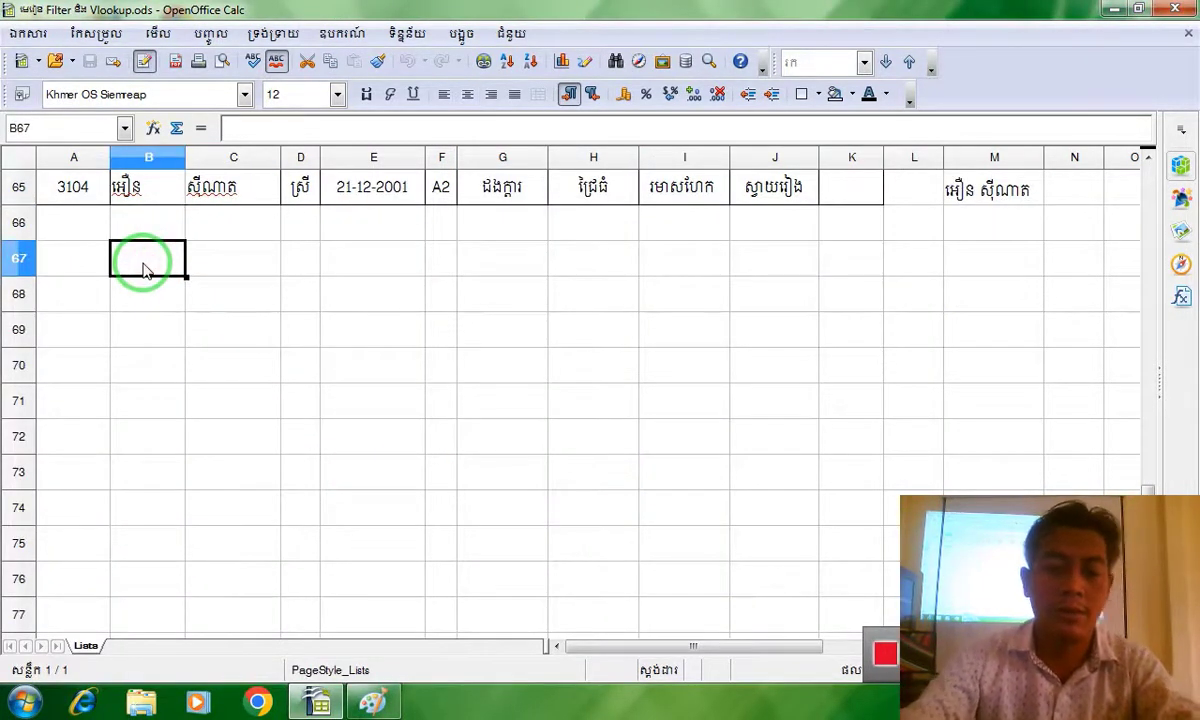
type("VLo")
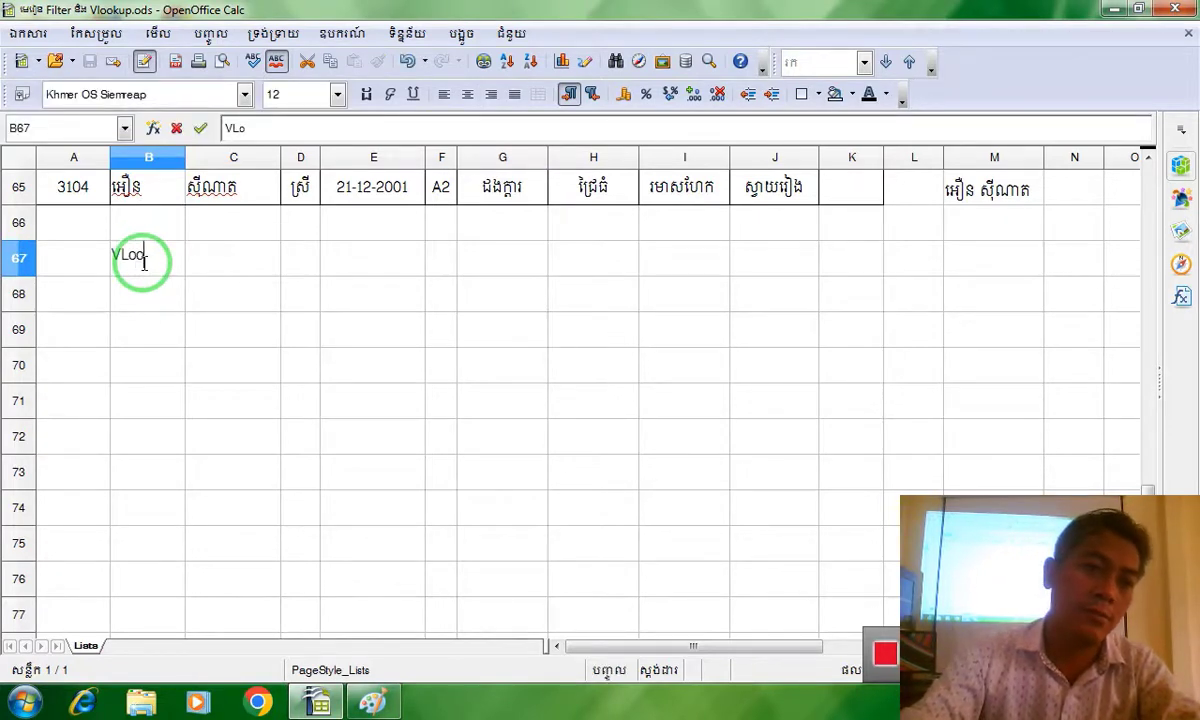
key("BackSpace")
key("BackSpace")
type("look")
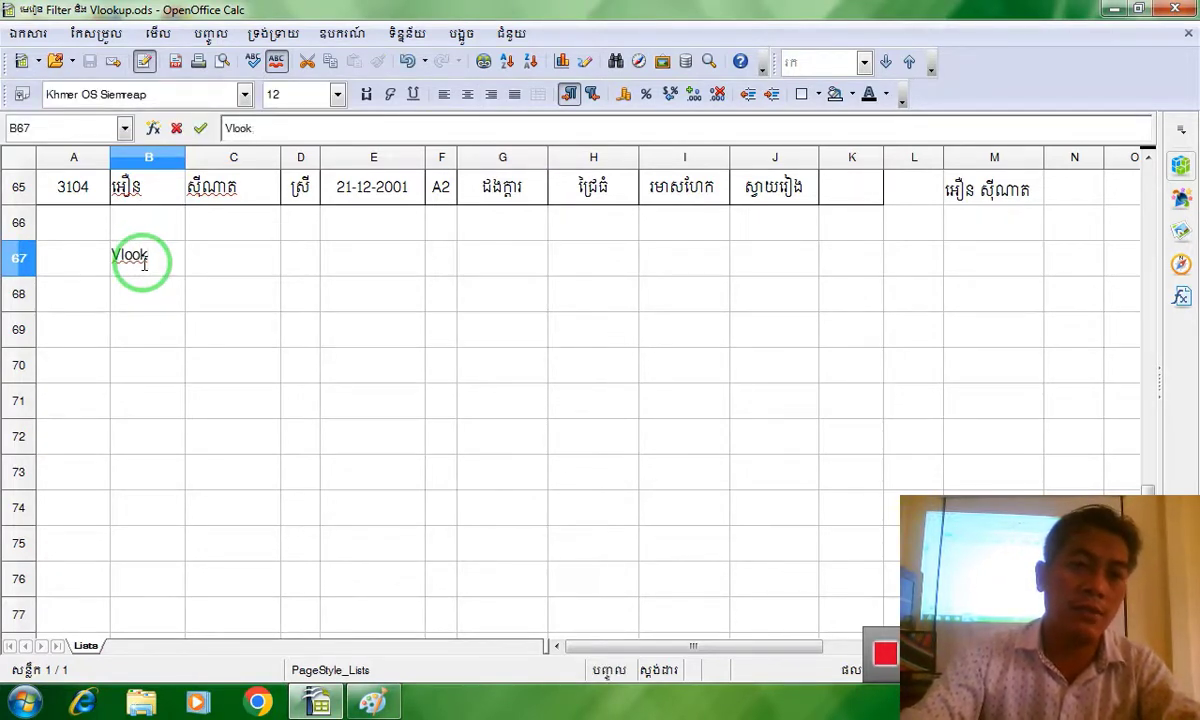
type("up")
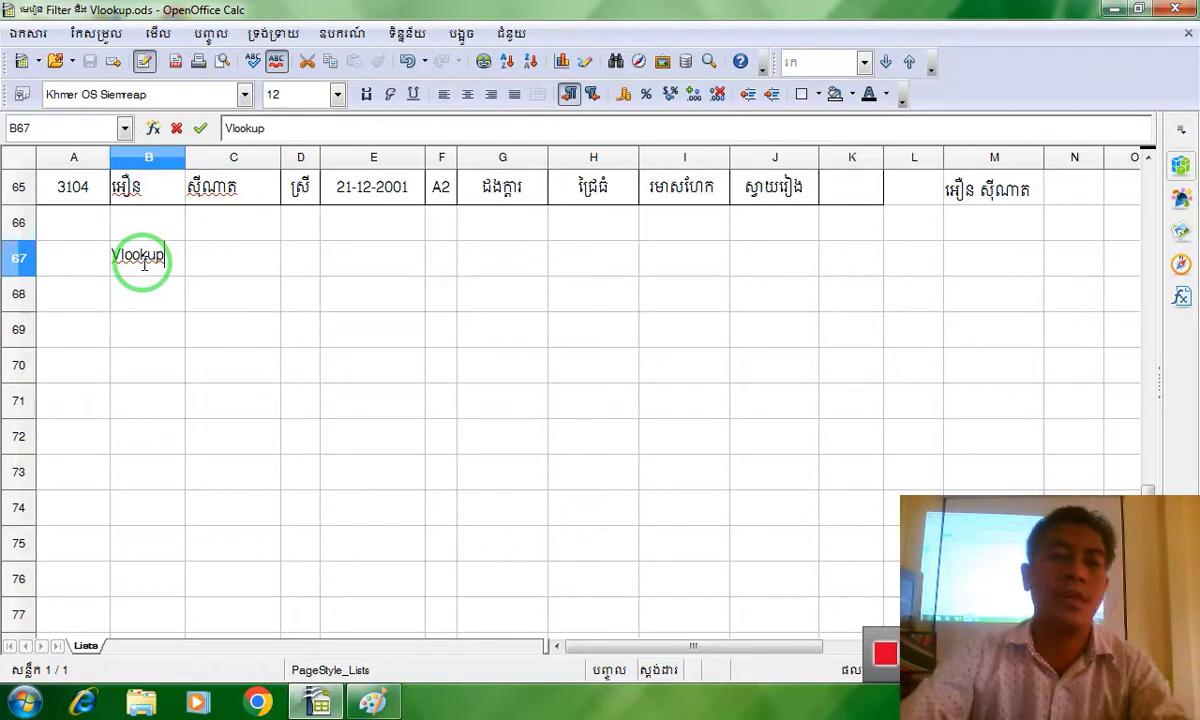
left_click_drag(170, 250, 13, 201)
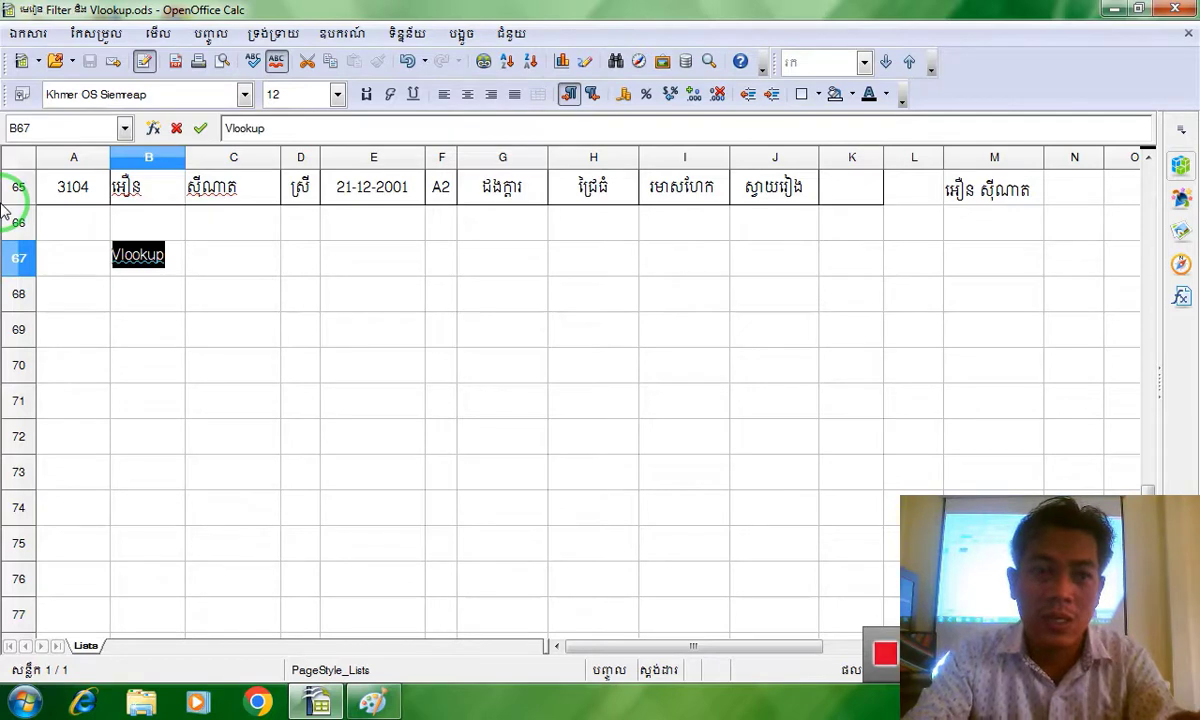
key("BackSpace")
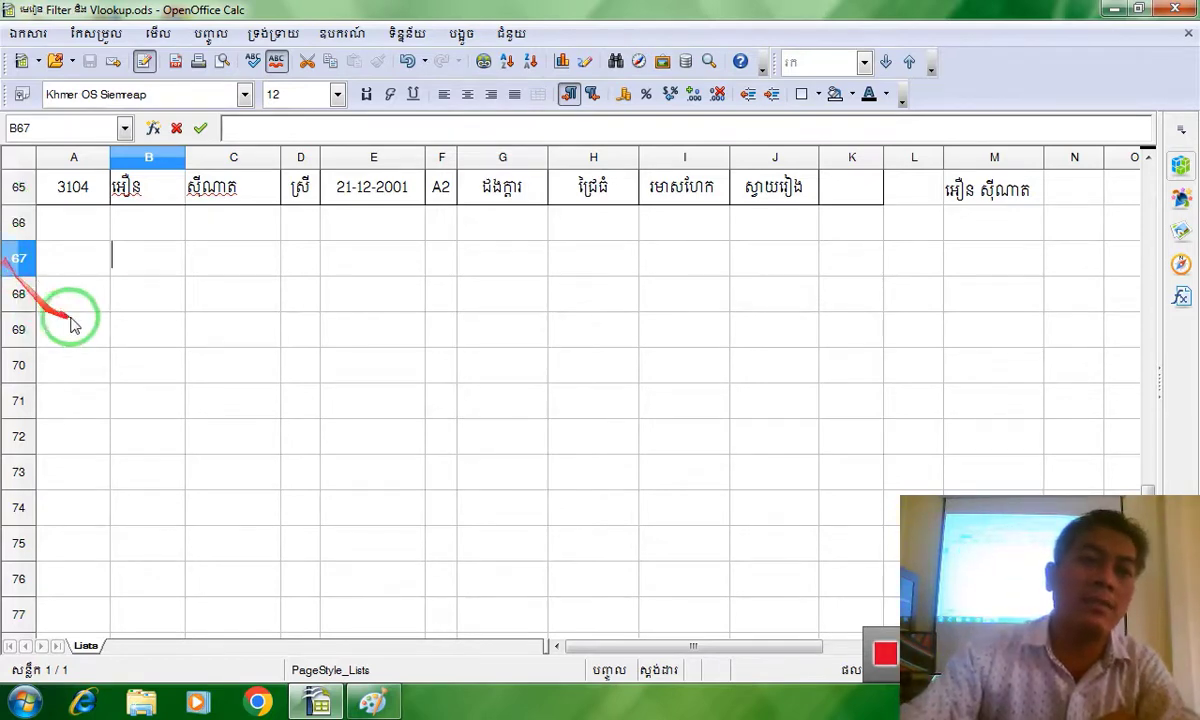
Examine the student list's column headings in row 8, from the family name in column B through column K.
scroll(330, 355, "up", 4)
scroll(330, 355, "up", 16)
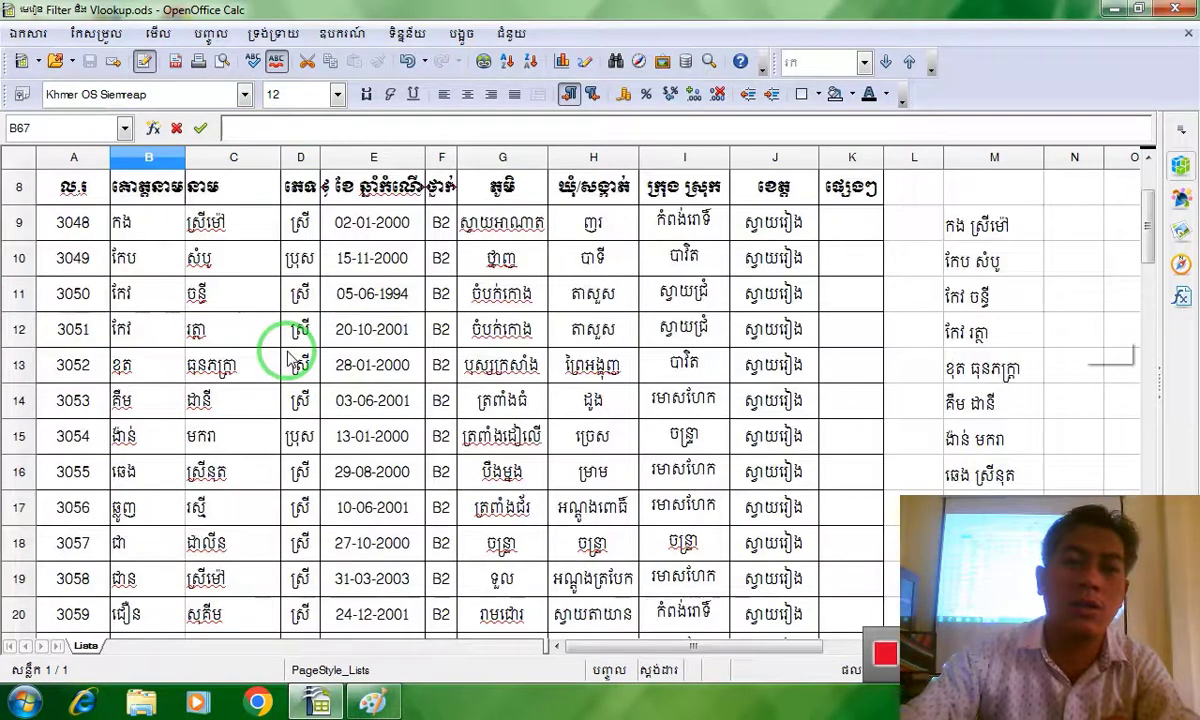
left_click(72, 293)
left_click(160, 293)
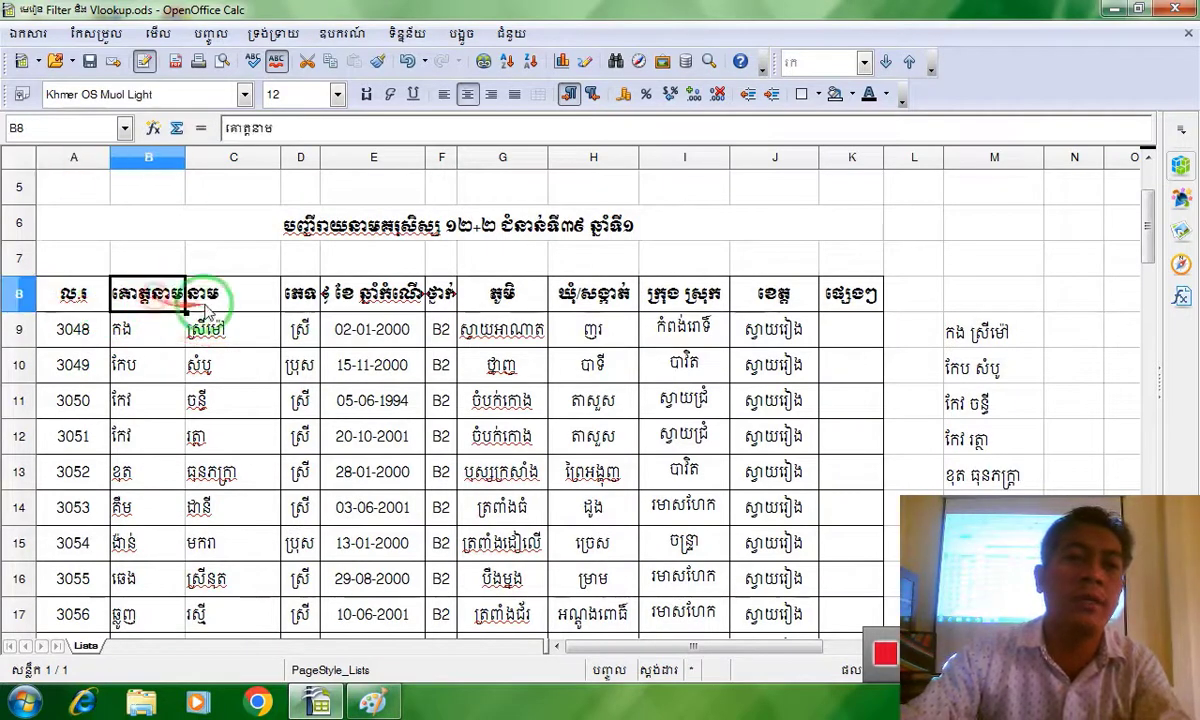
left_click(235, 295)
left_click(303, 292)
left_click(400, 290)
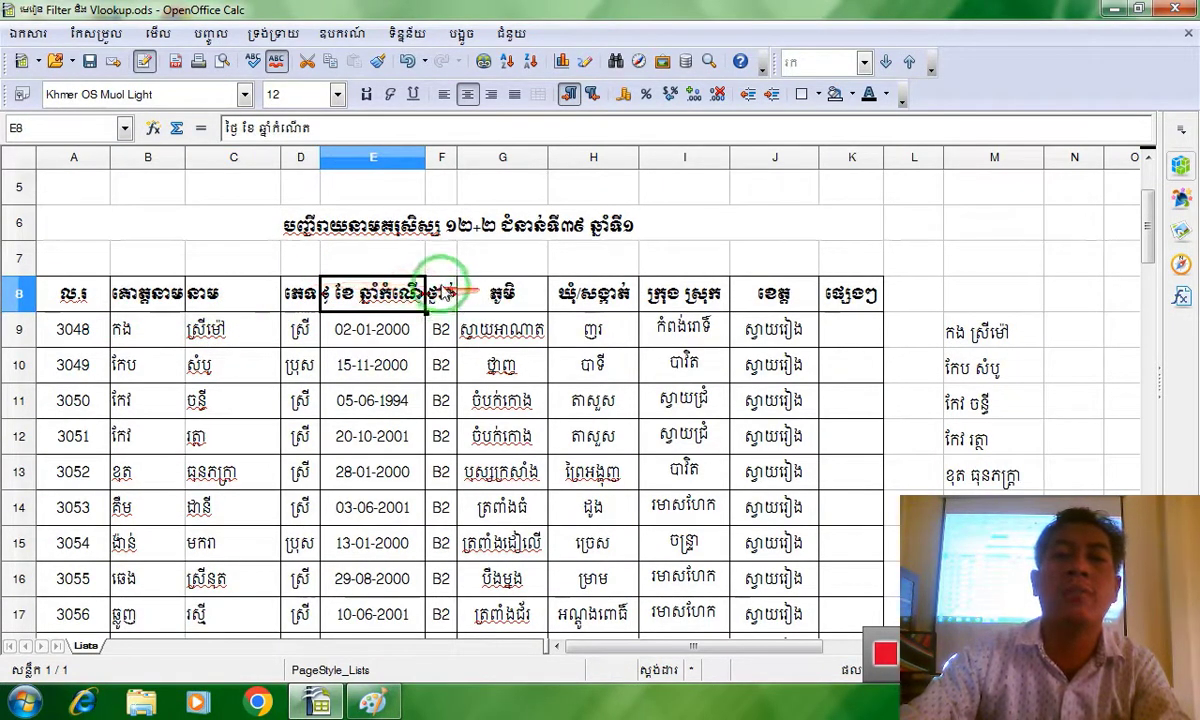
left_click(447, 292)
left_click(497, 298)
left_click(600, 296)
left_click(688, 296)
left_click(776, 296)
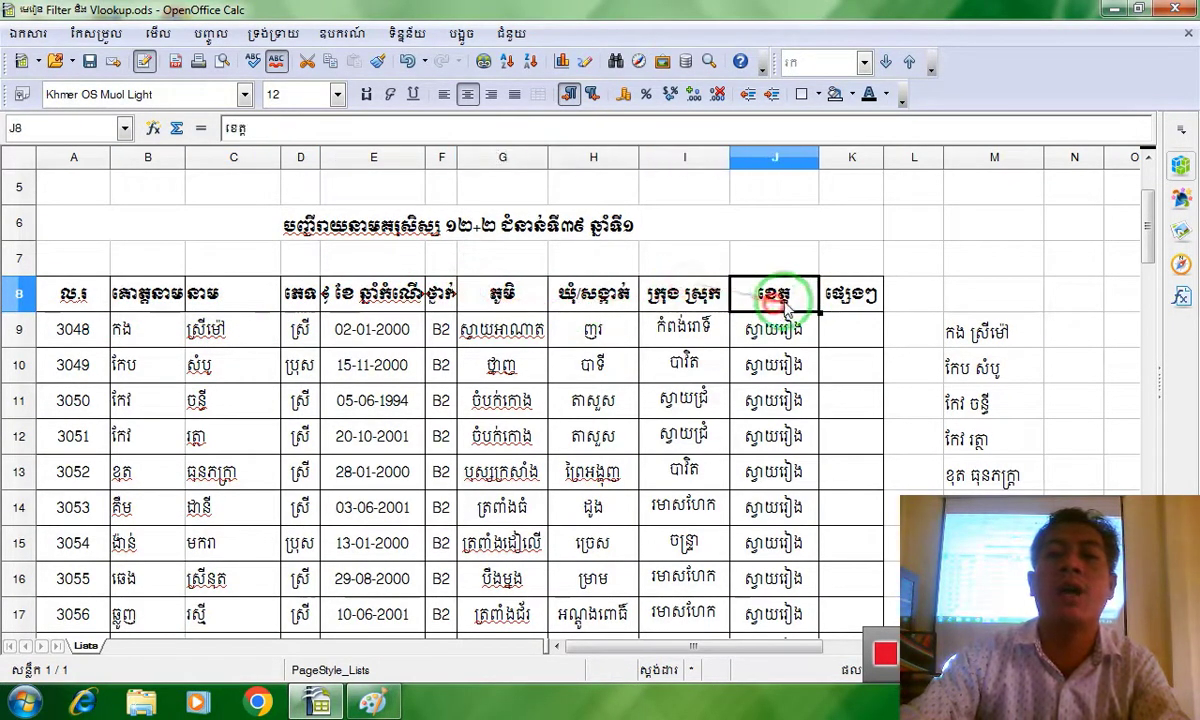
left_click(836, 305)
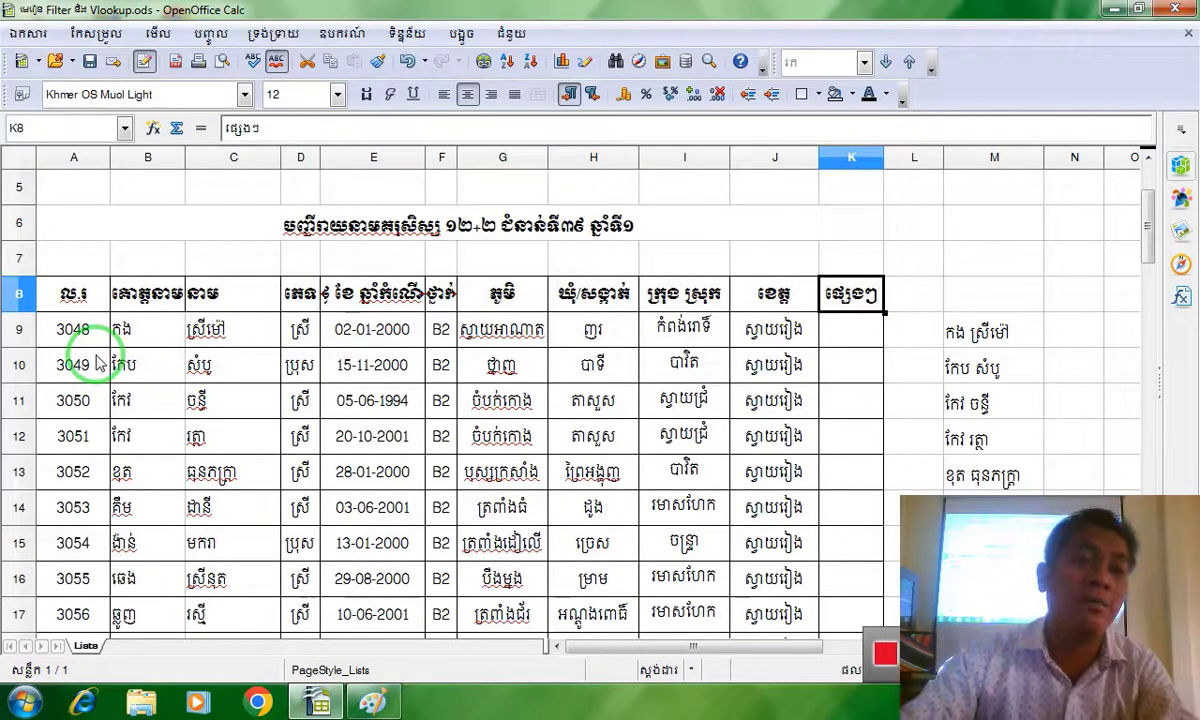
Copy the heading row A8:K8 and paste it beneath the student list, starting at cell A68.
scroll(97, 365, "down", 1)
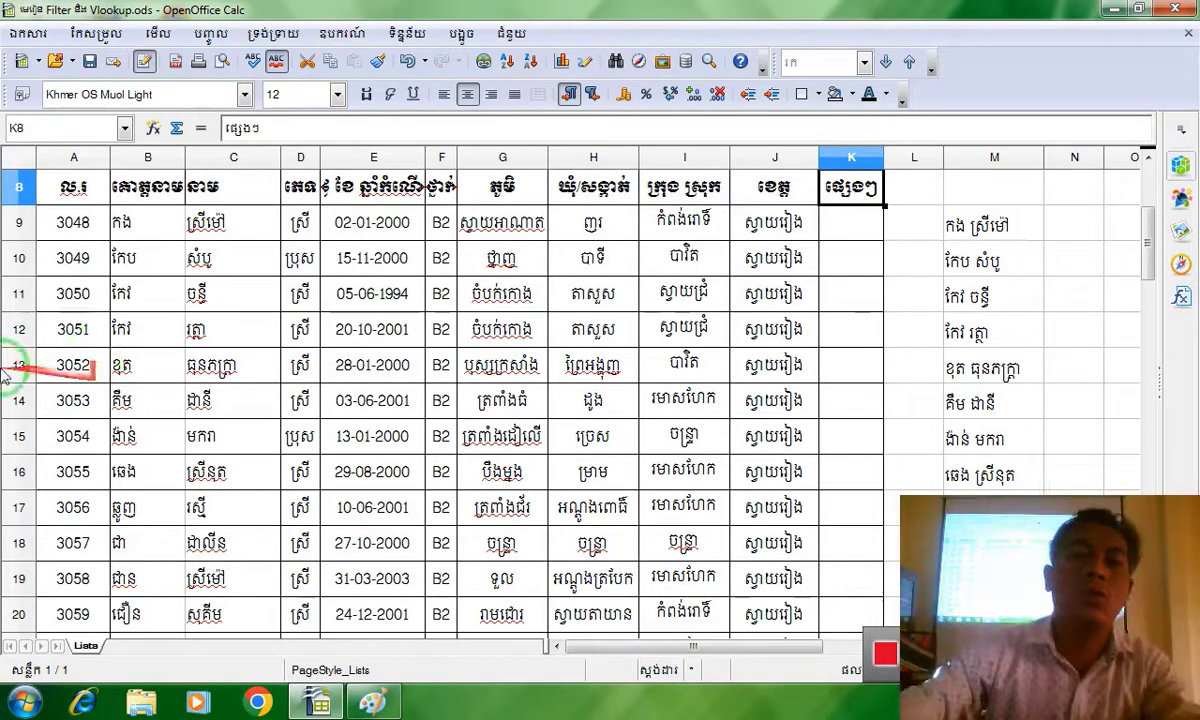
scroll(279, 370, "down", 2)
scroll(279, 370, "down", 14)
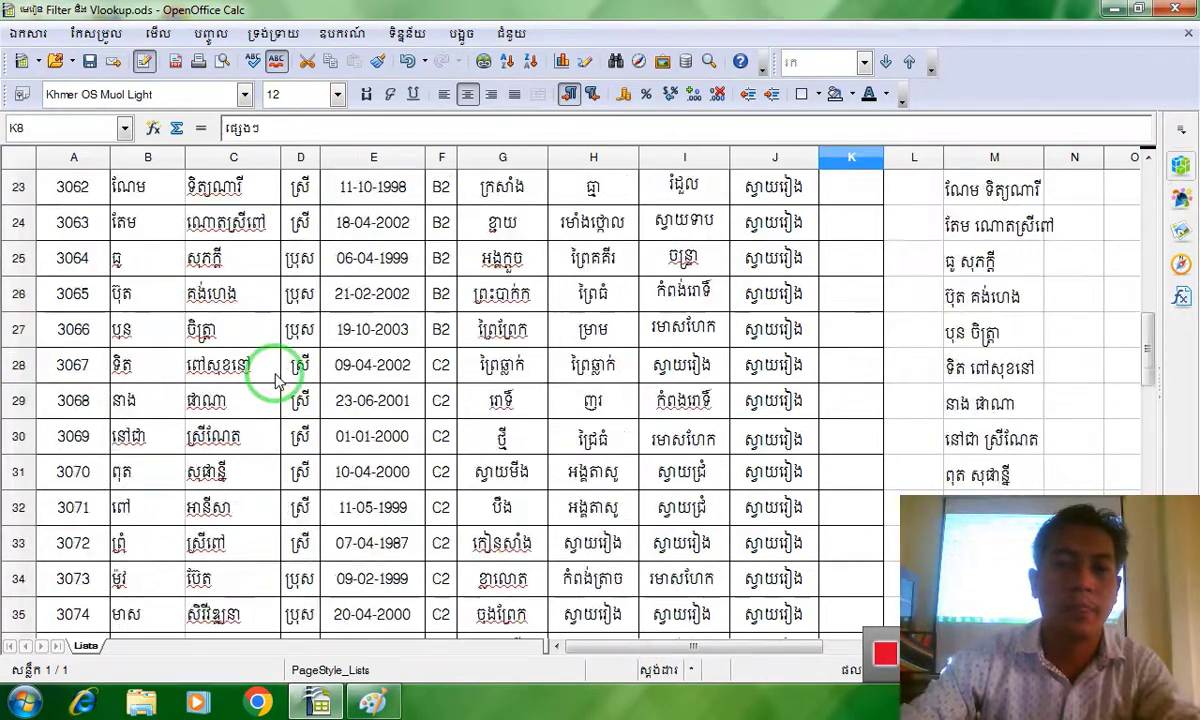
scroll(272, 374, "down", 3)
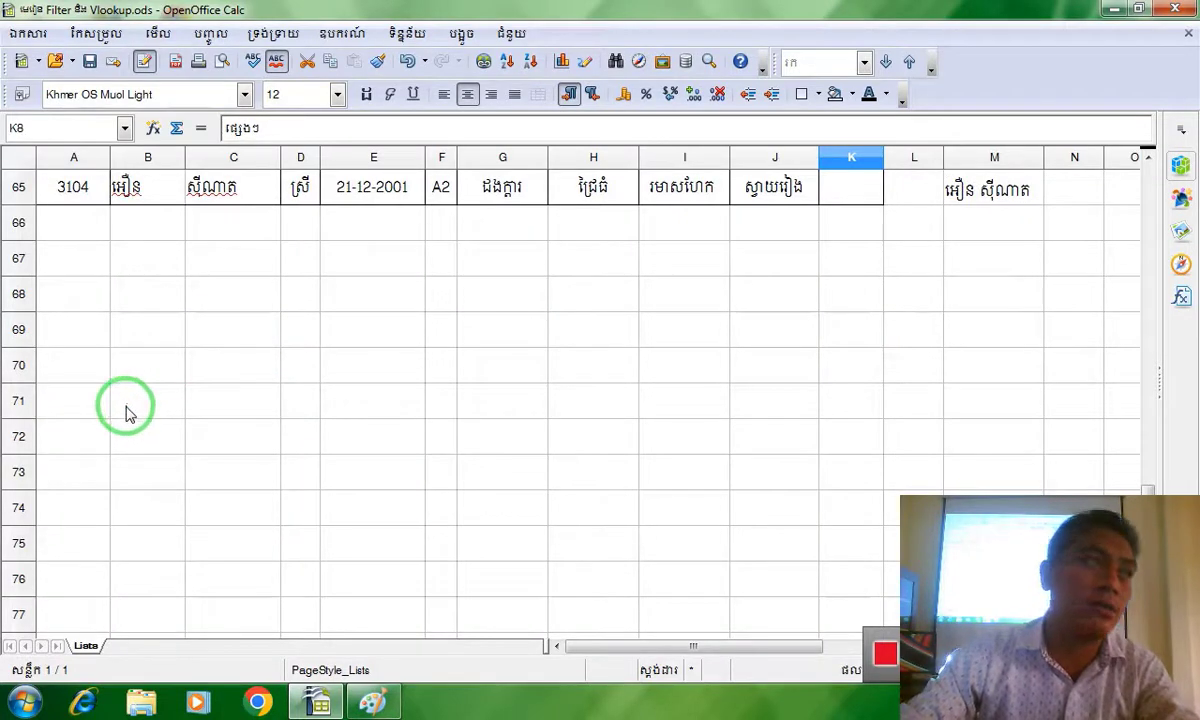
scroll(127, 412, "up", 6)
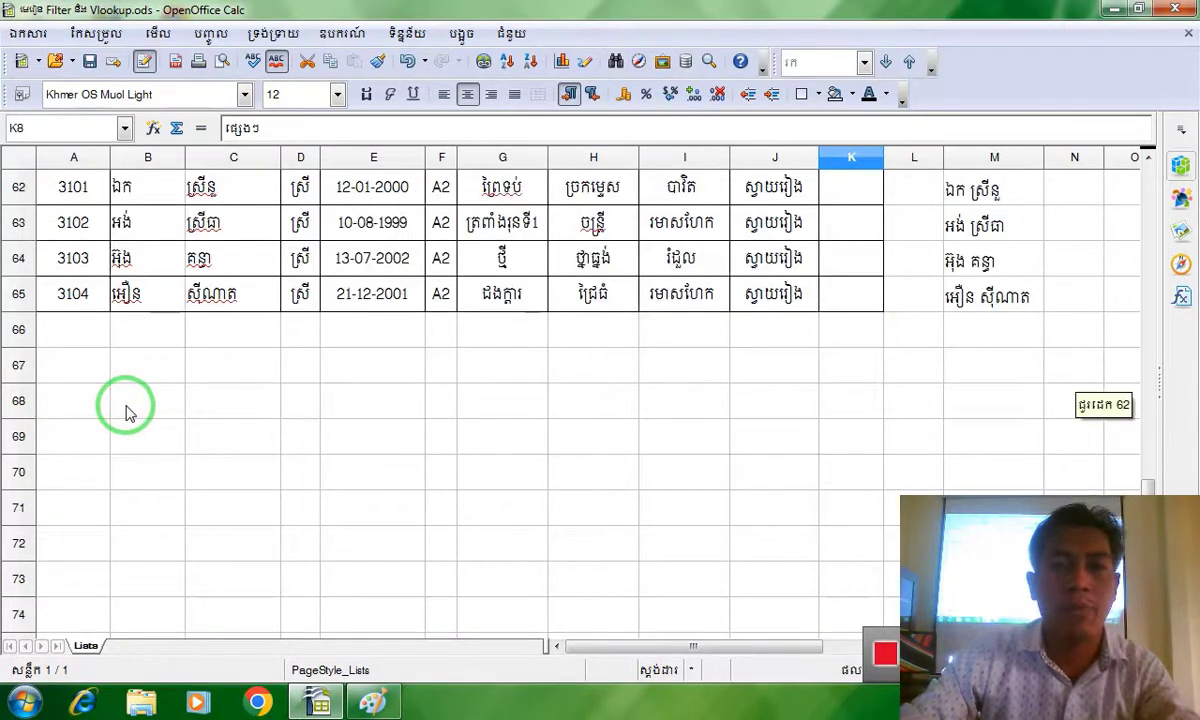
scroll(127, 405, "up", 15)
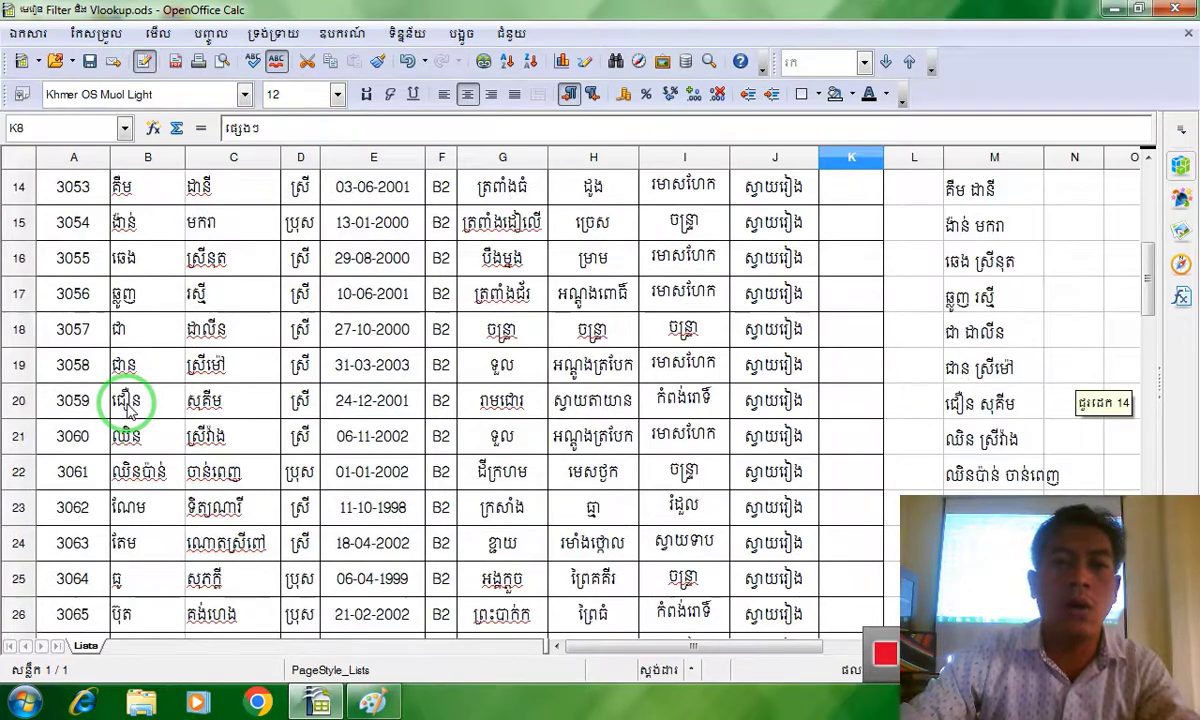
left_click_drag(45, 437, 851, 445)
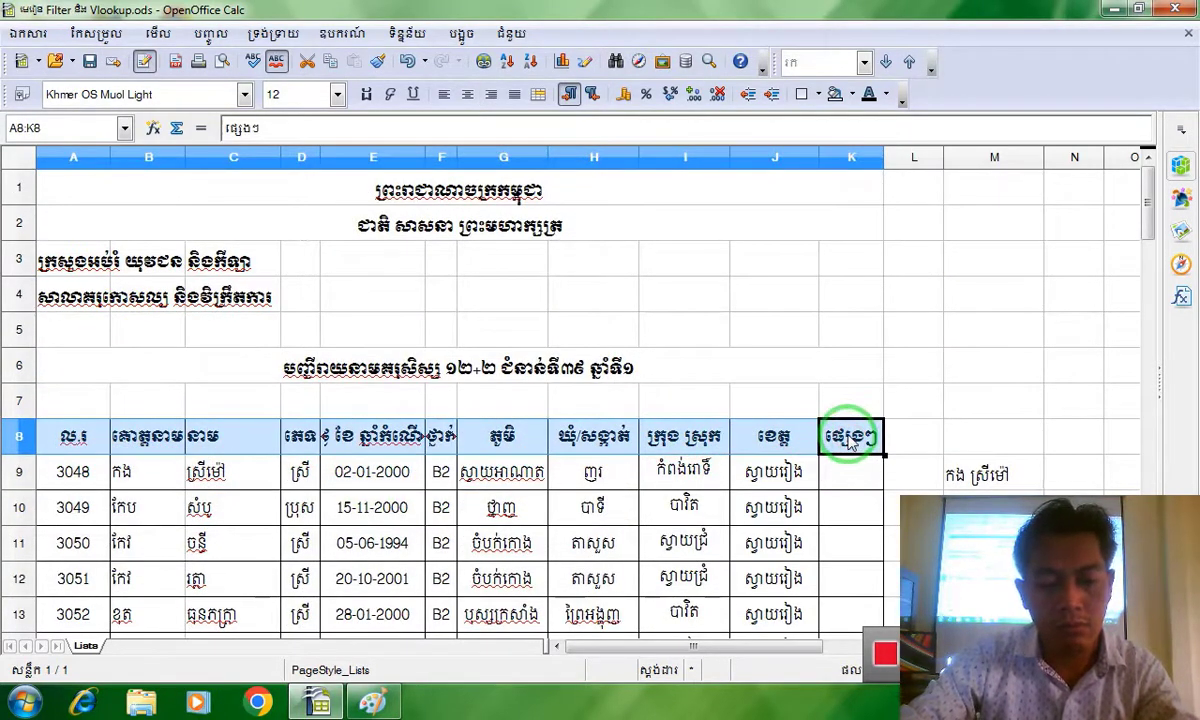
scroll(412, 398, "down", 16)
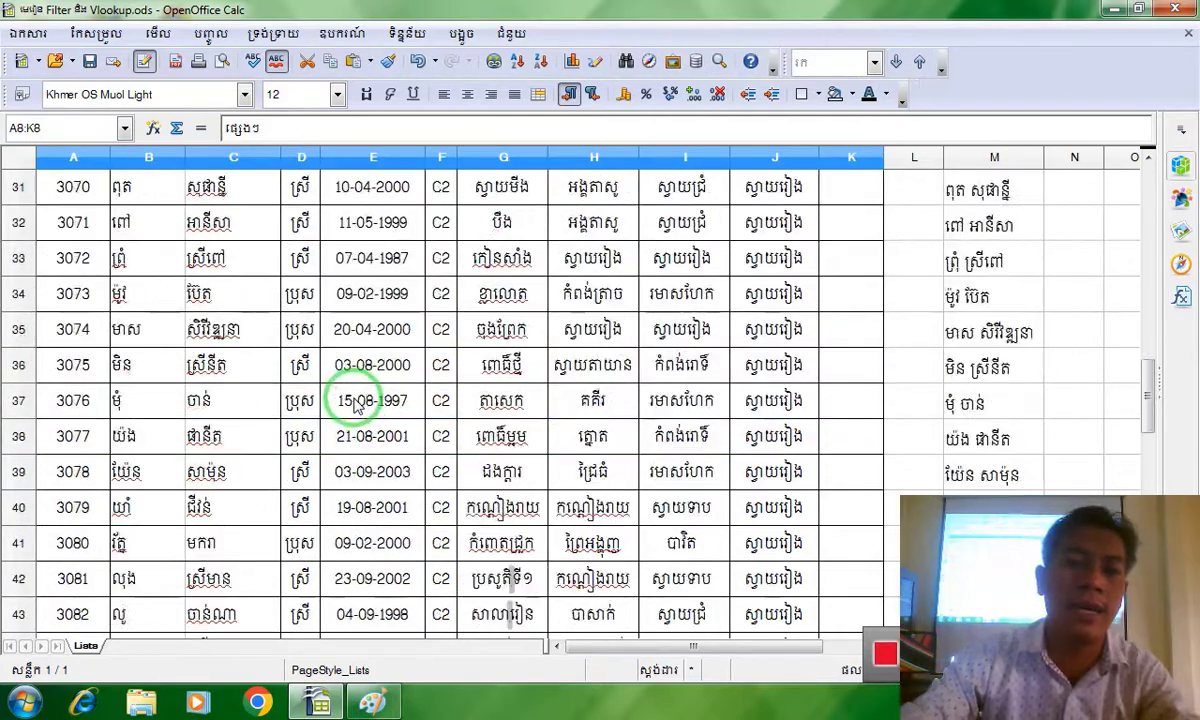
scroll(357, 405, "down", 4)
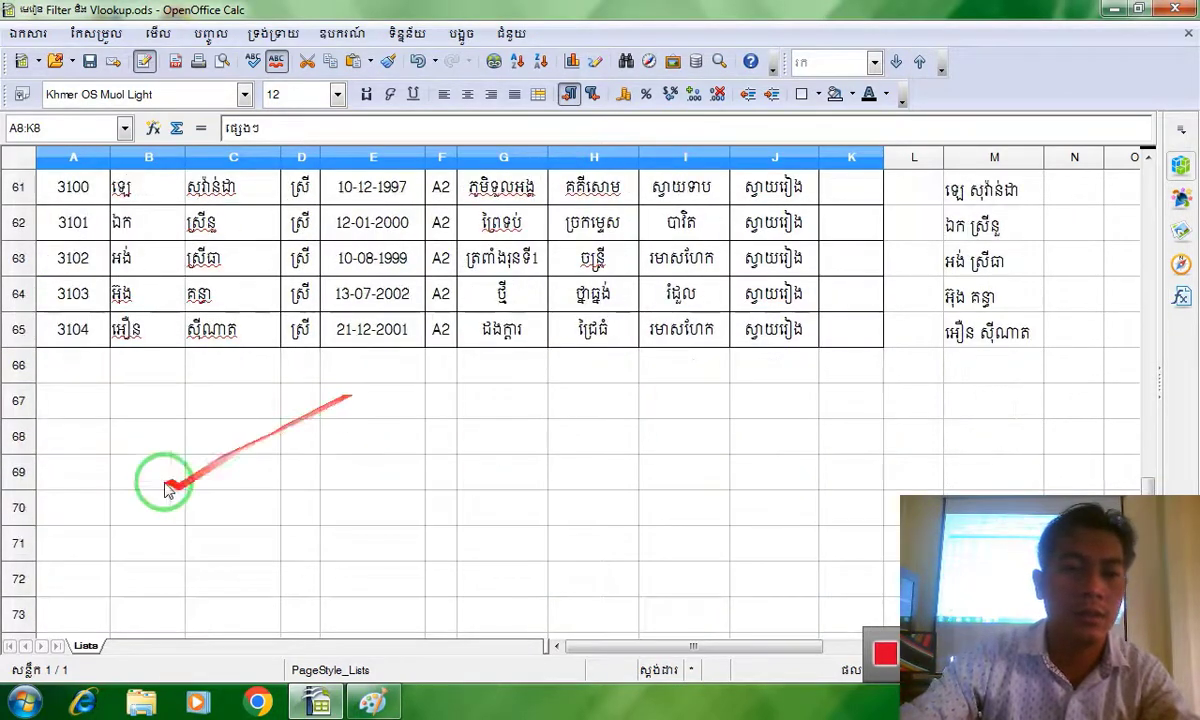
left_click(88, 430)
type("ល.រ\tគោត្តនាម\tនាម\tភេទ\tថ្ងៃ ខែ ឆ្នាំកំណើត\tថ្នាក់\tភូមិ\tឃុំ/សង្កាត់\tក្រុង ស្រុក\tខេត្ត\tផ្សេងៗ")
left_click(442, 505)
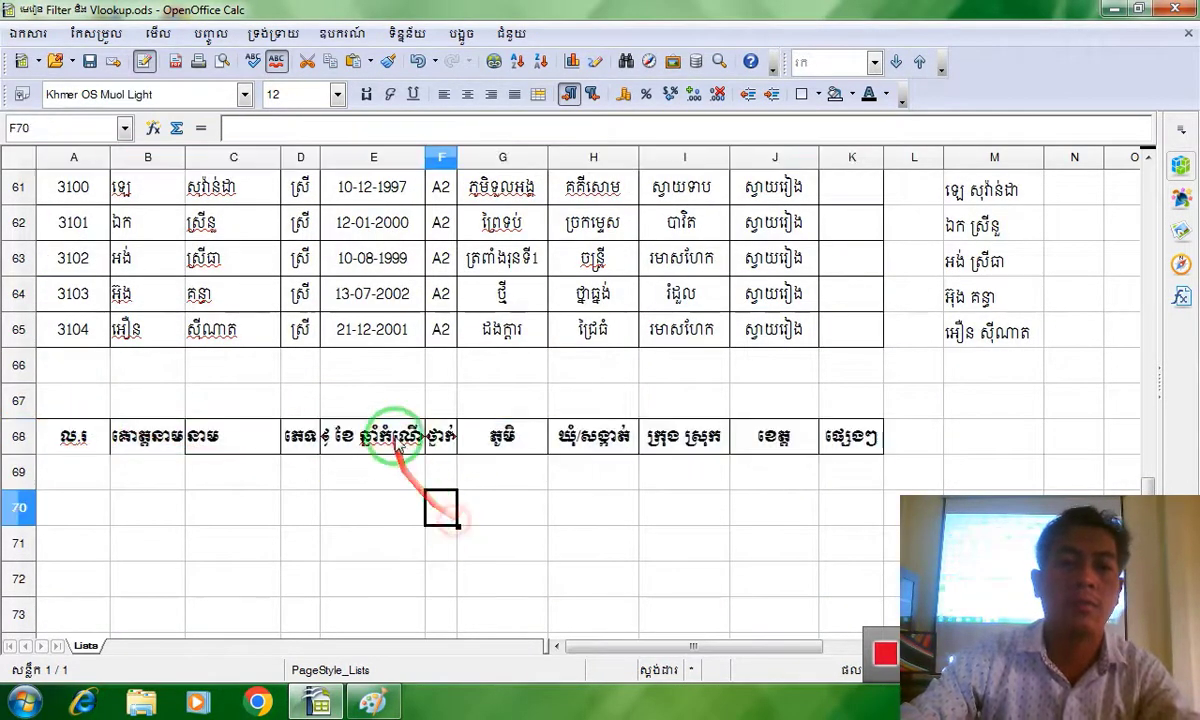
Widen column E so that the full date-of-birth heading fits in its cell.
left_click(388, 442)
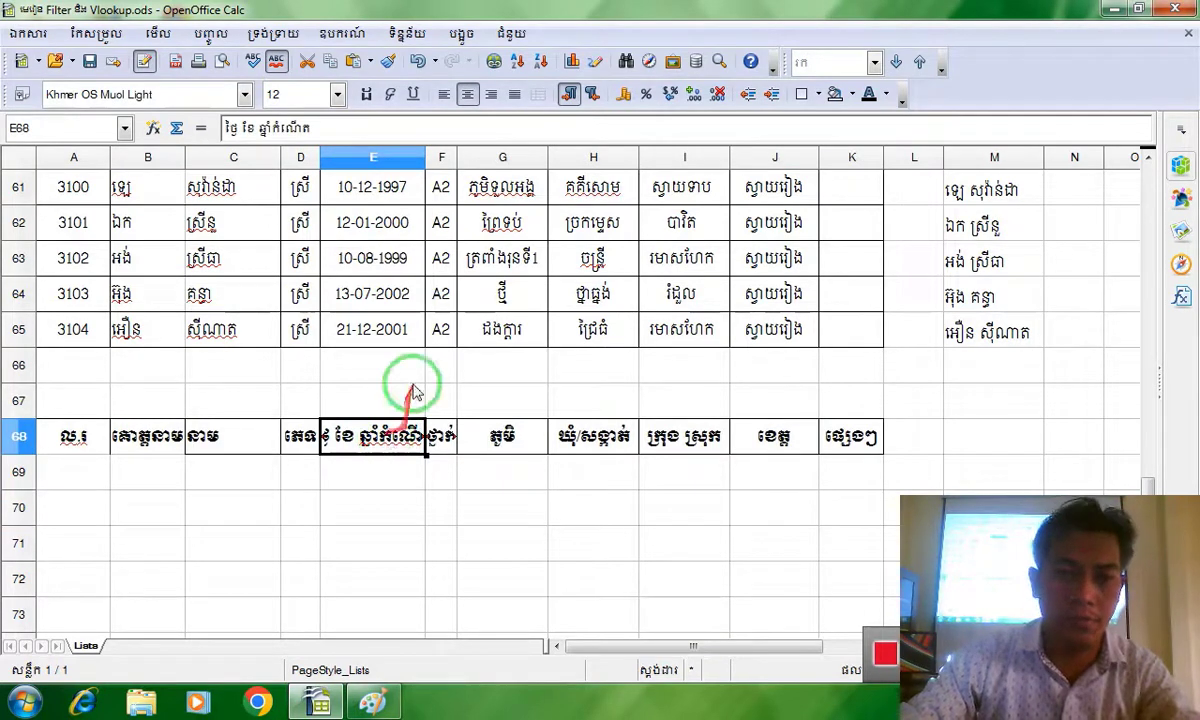
mouse_move(425, 157)
left_mouse_down()
mouse_move(494, 158)
mouse_move(453, 157)
left_mouse_up()
left_click(455, 438)
left_click(388, 364)
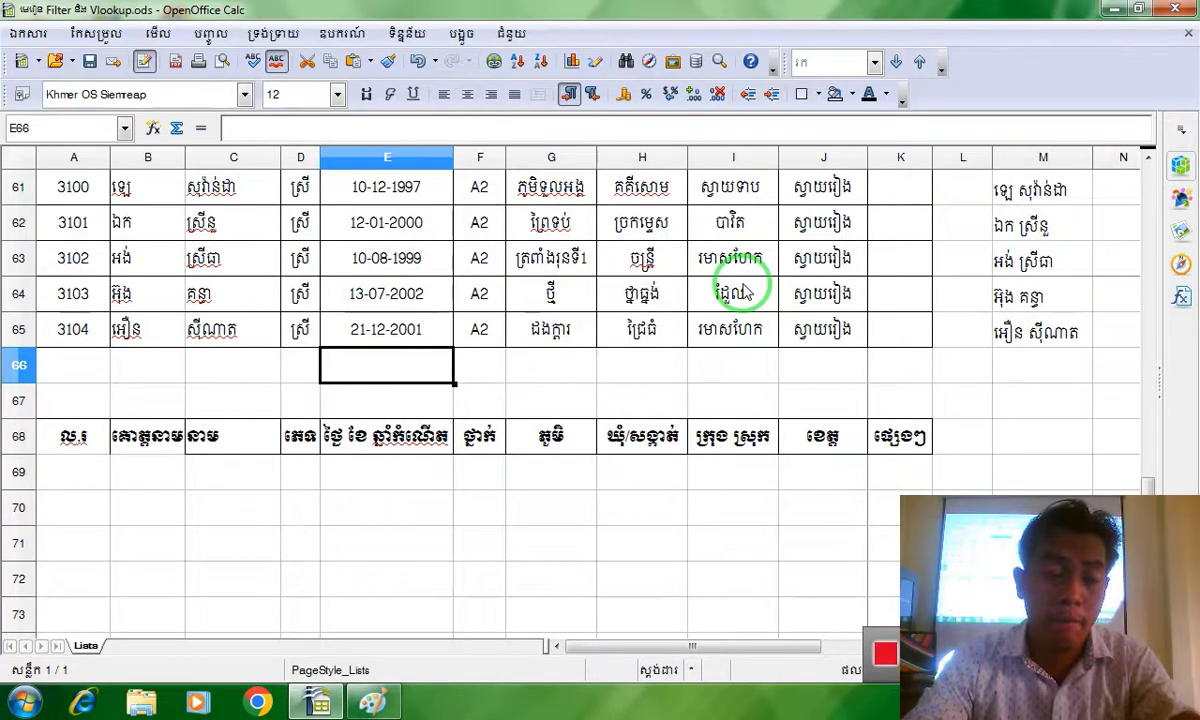
Insert one new sheet before the current student list sheet, keeping the default name.
right_click(135, 652)
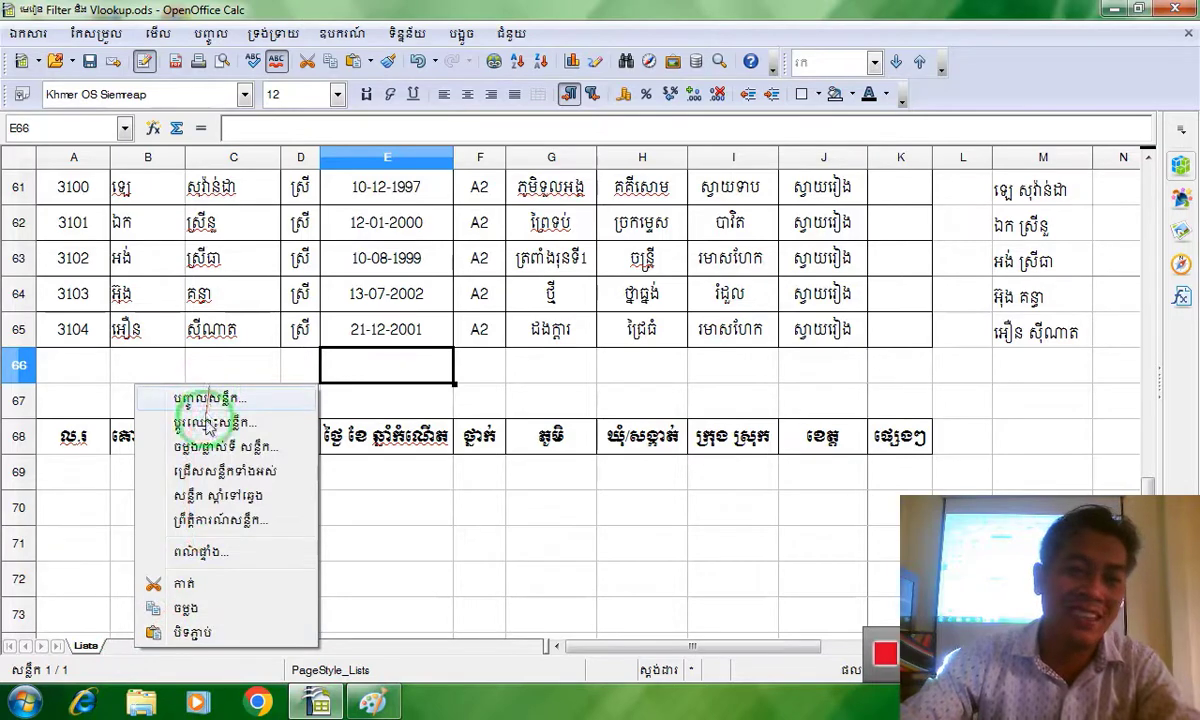
left_click(183, 397)
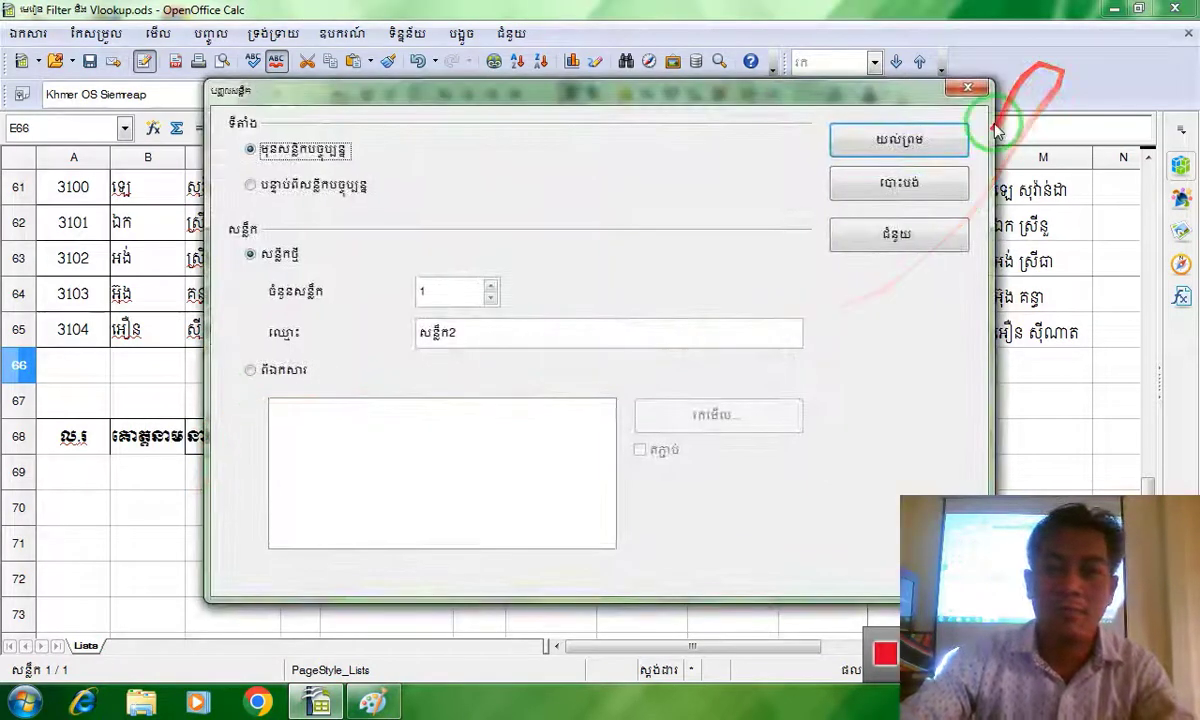
left_click(880, 145)
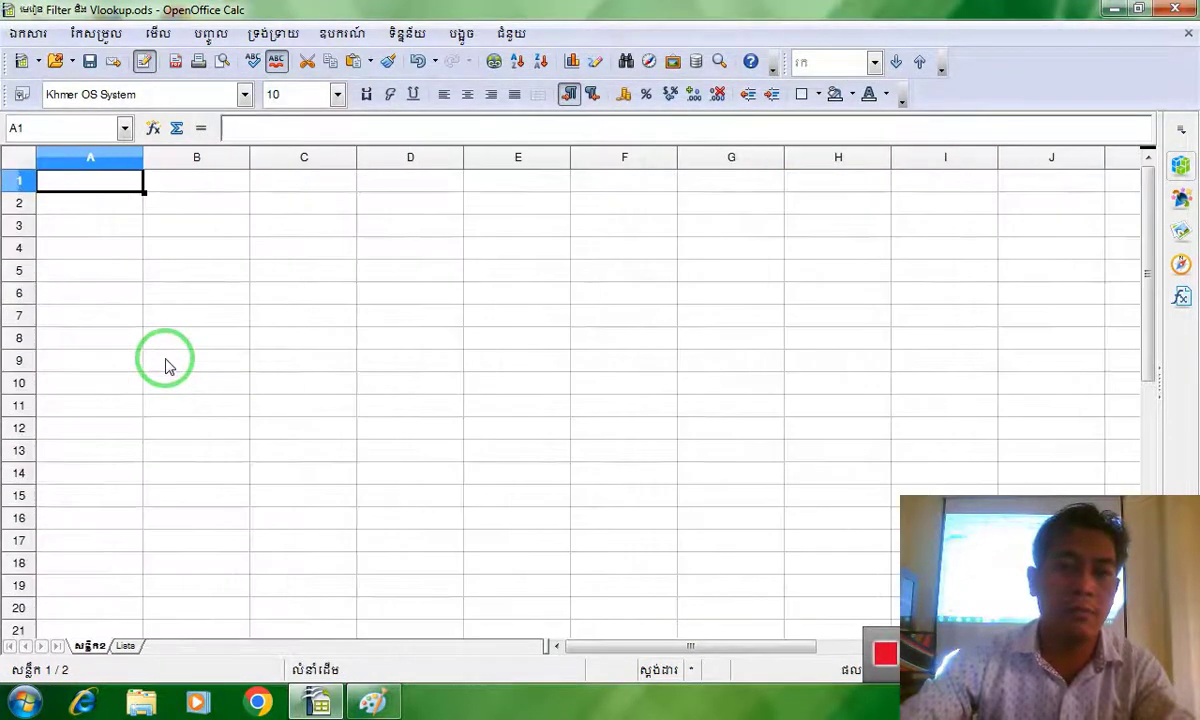
Begin a formula in cell B1 of the new sheet with =vlookup( followed by the Khmer text លក្ខ.
scroll(165, 365, "up", 5)
left_click(350, 228)
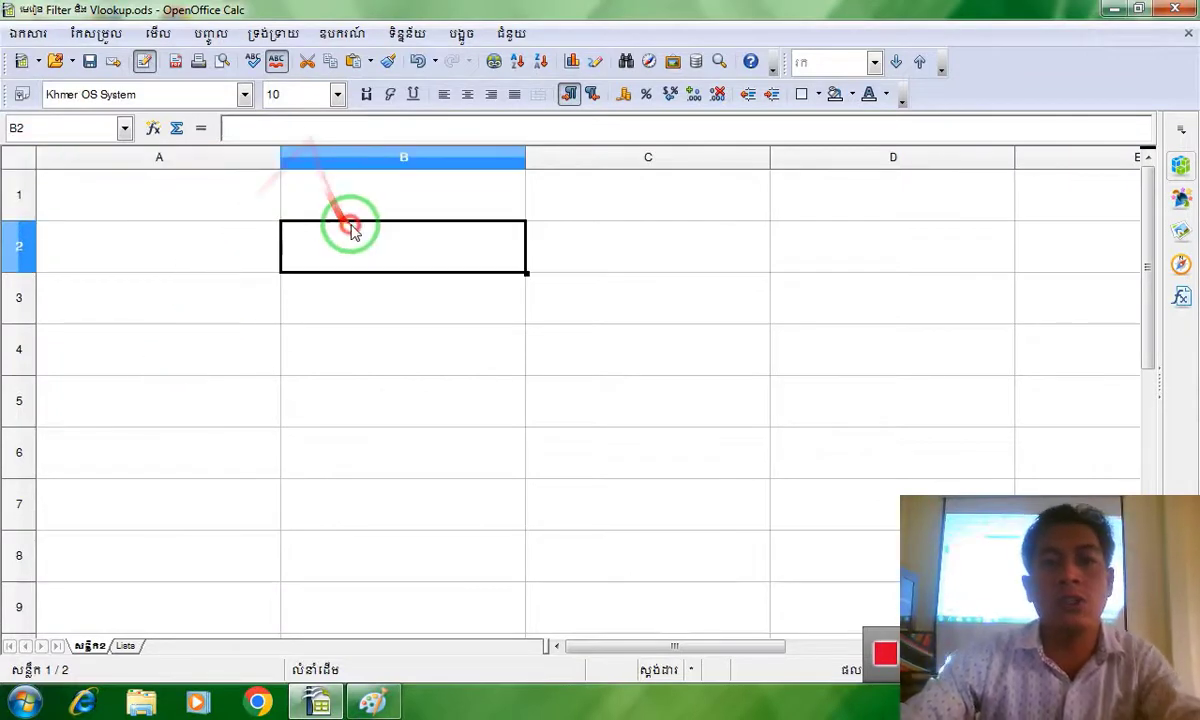
left_click(324, 198)
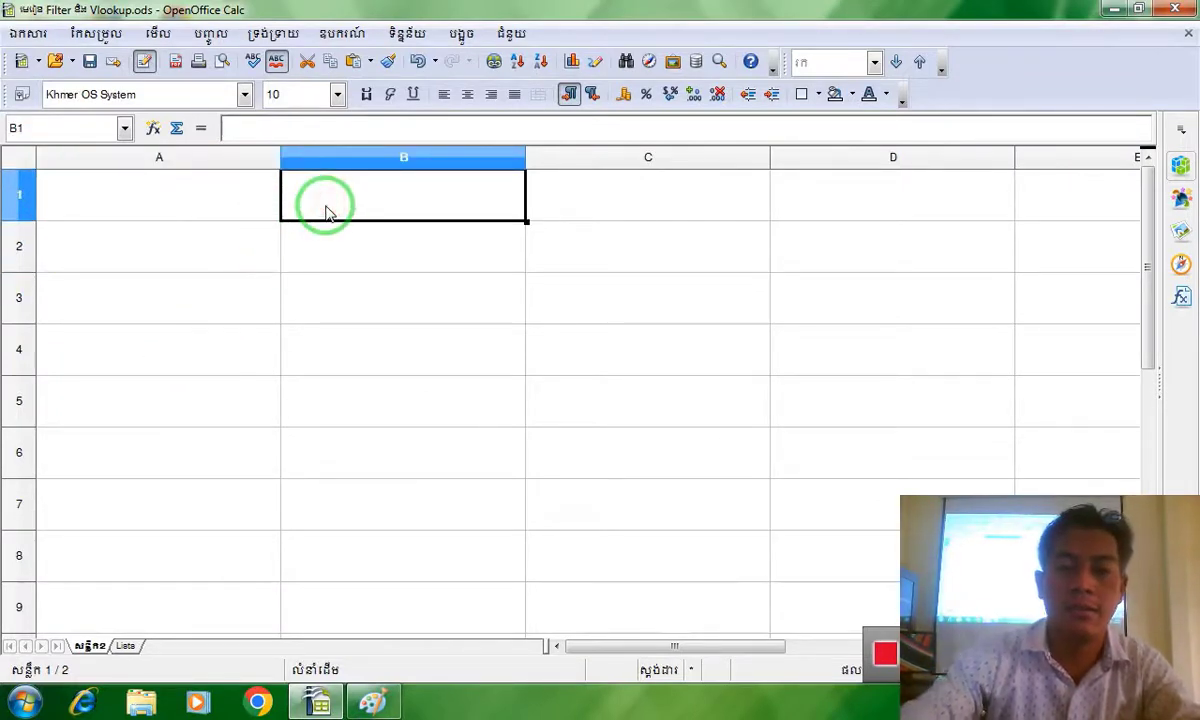
type("=vl")
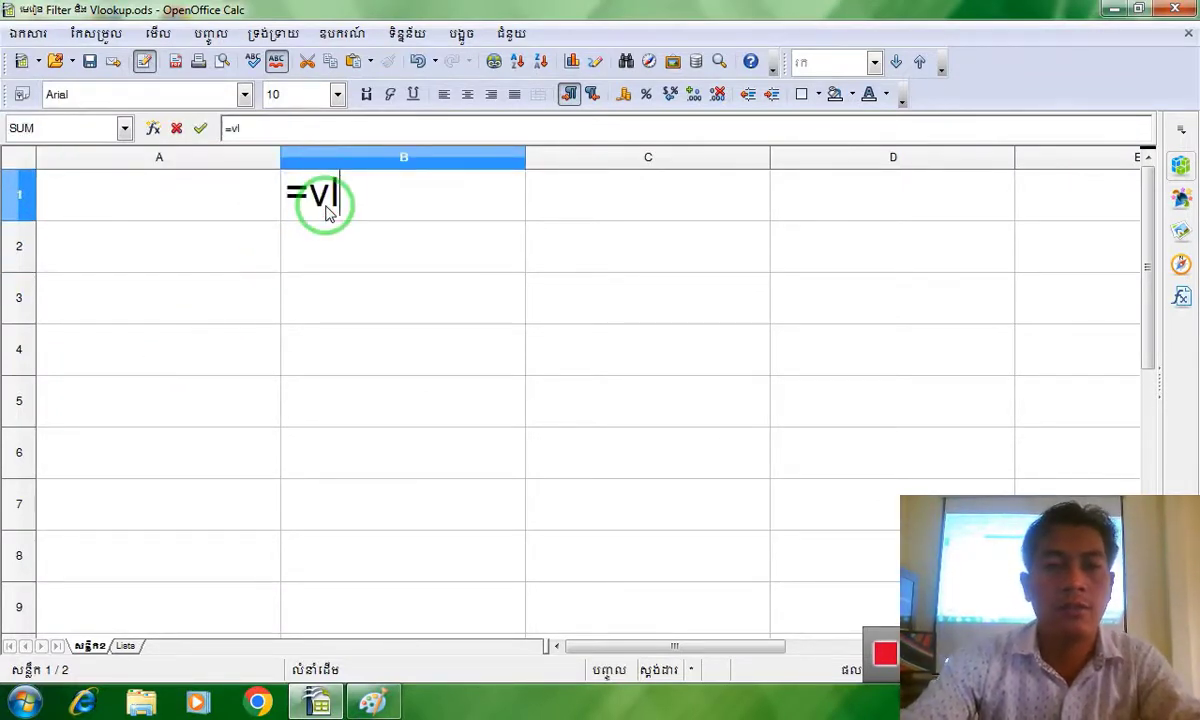
type("ookup")
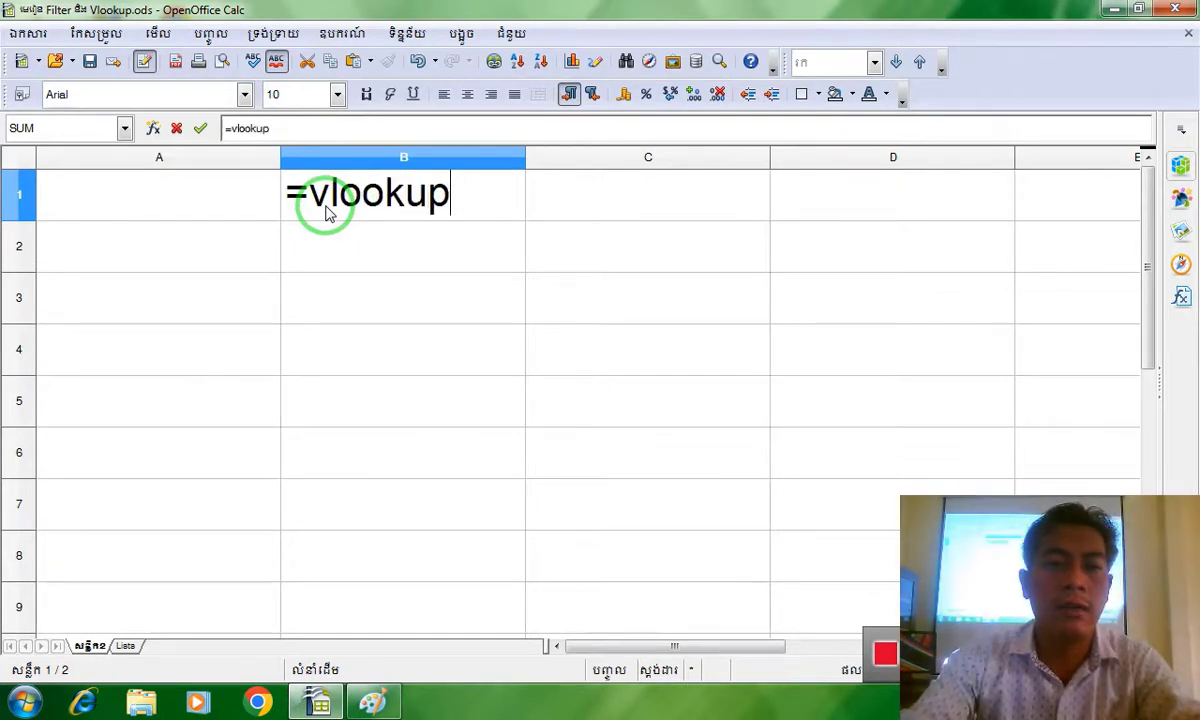
type("(")
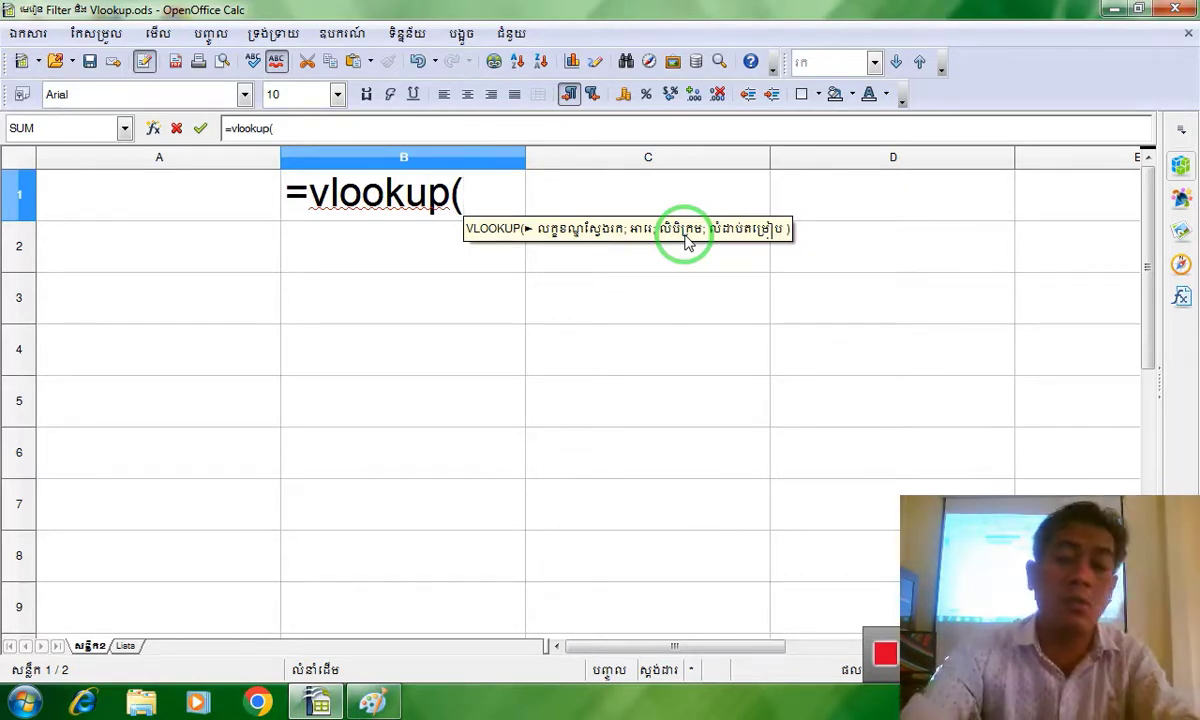
type("k")
key("BackSpace")
type("លក")
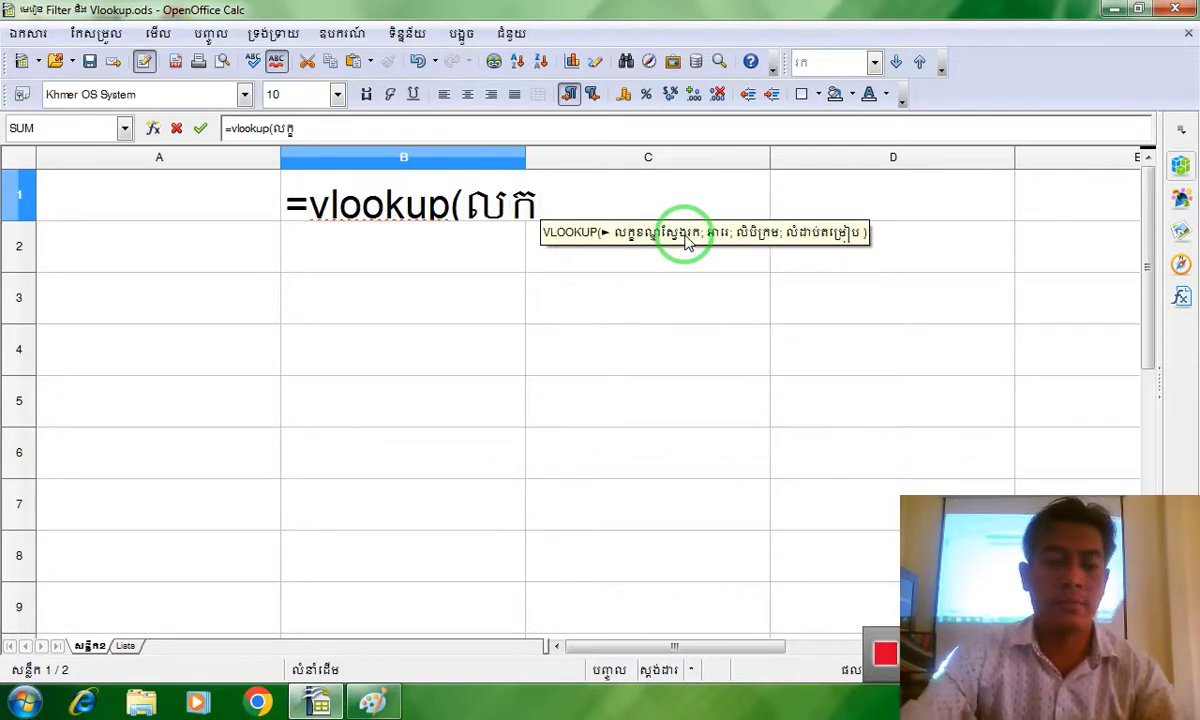
Set the font of the whole formula text in cell B1 to Khmer OS Siemreap and commit the entry.
left_click_drag(580, 185, 228, 117)
left_click(202, 97)
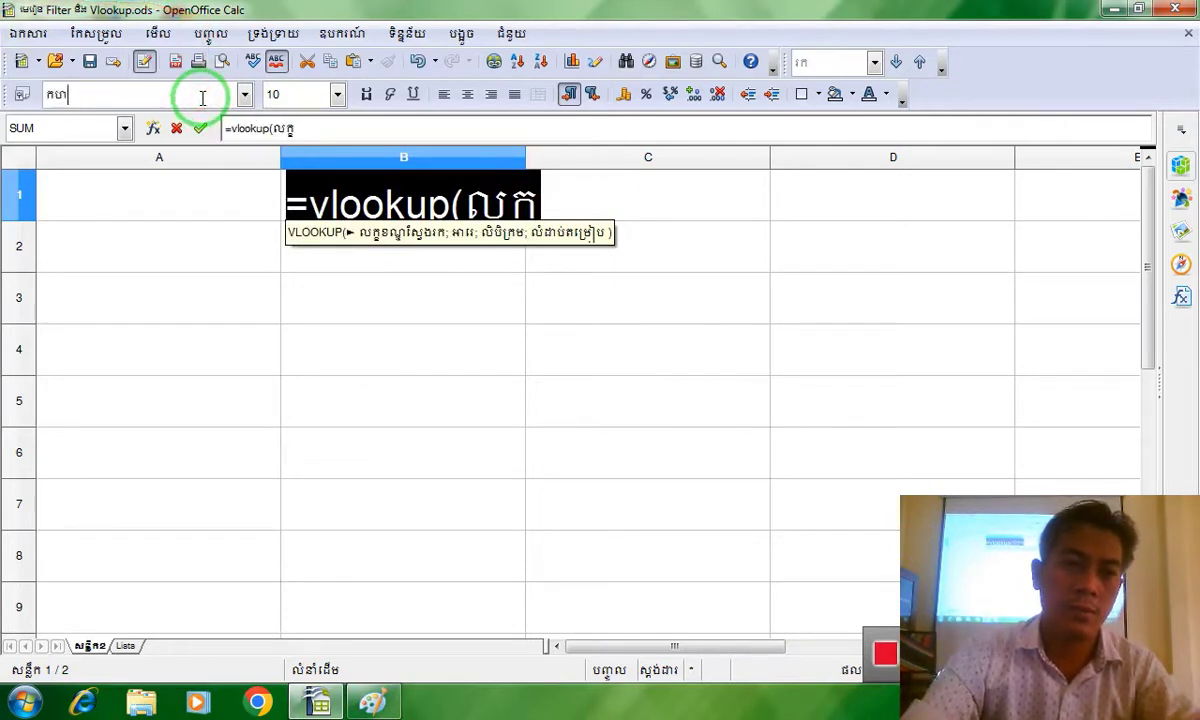
type("Khmer OS ")
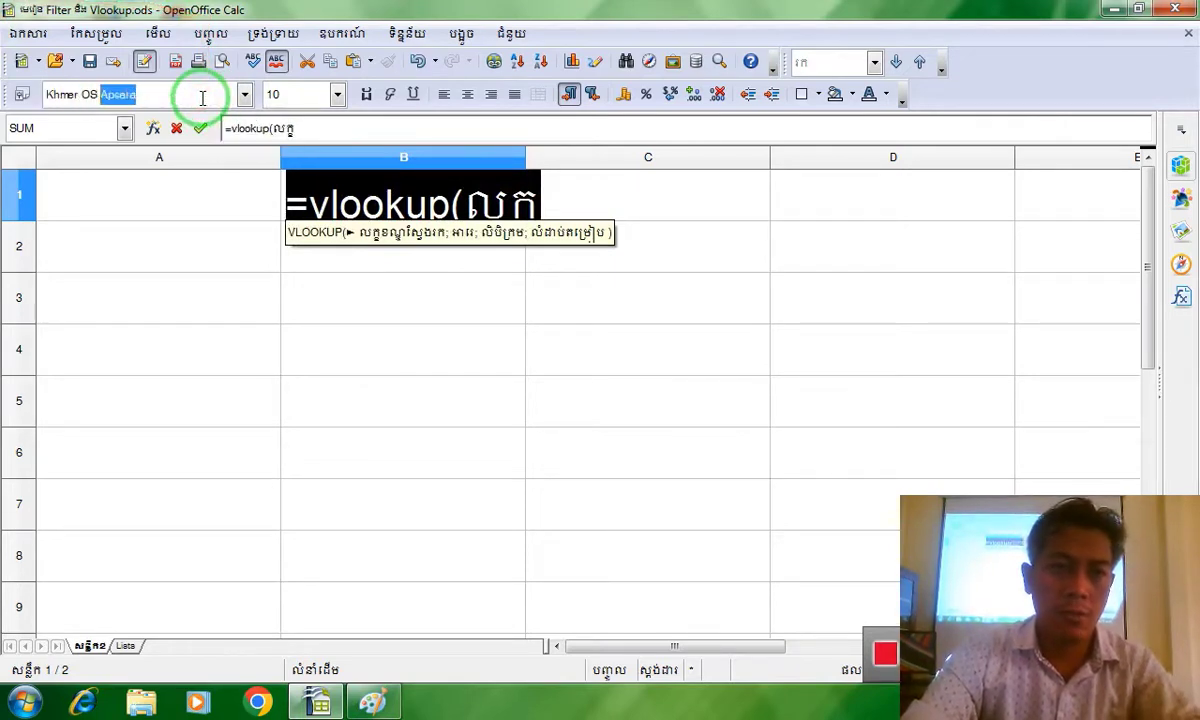
type("S")
key("Return")
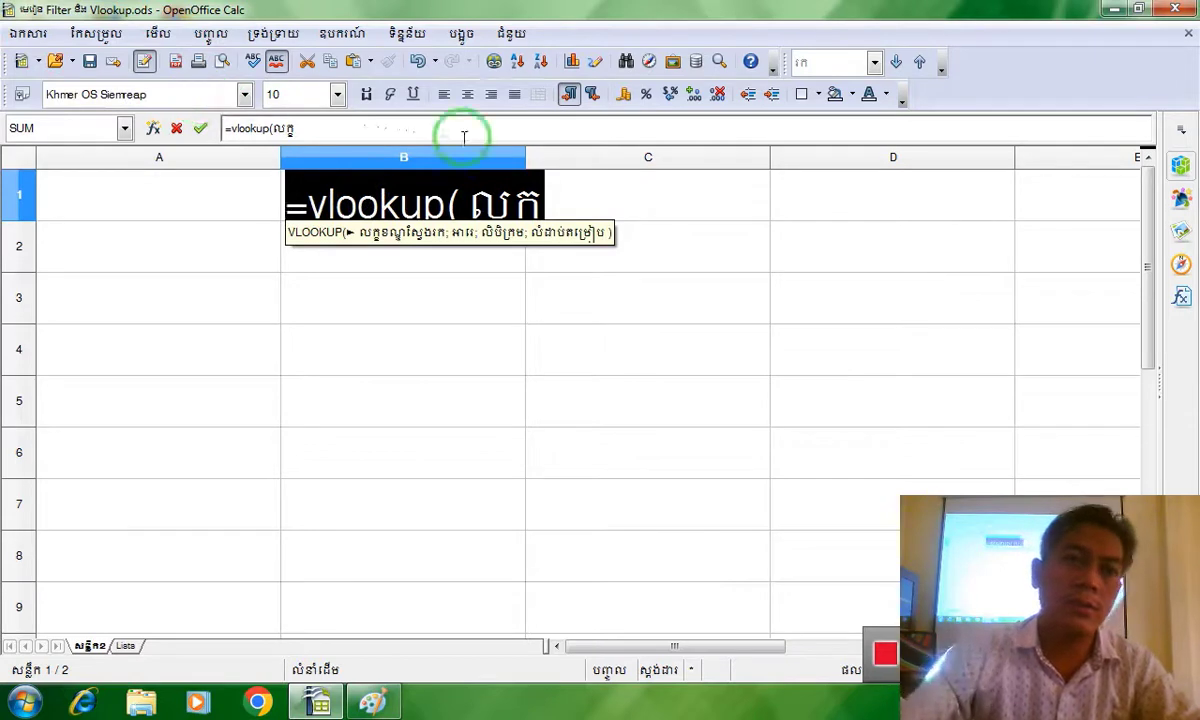
left_click(566, 195)
key("Return")
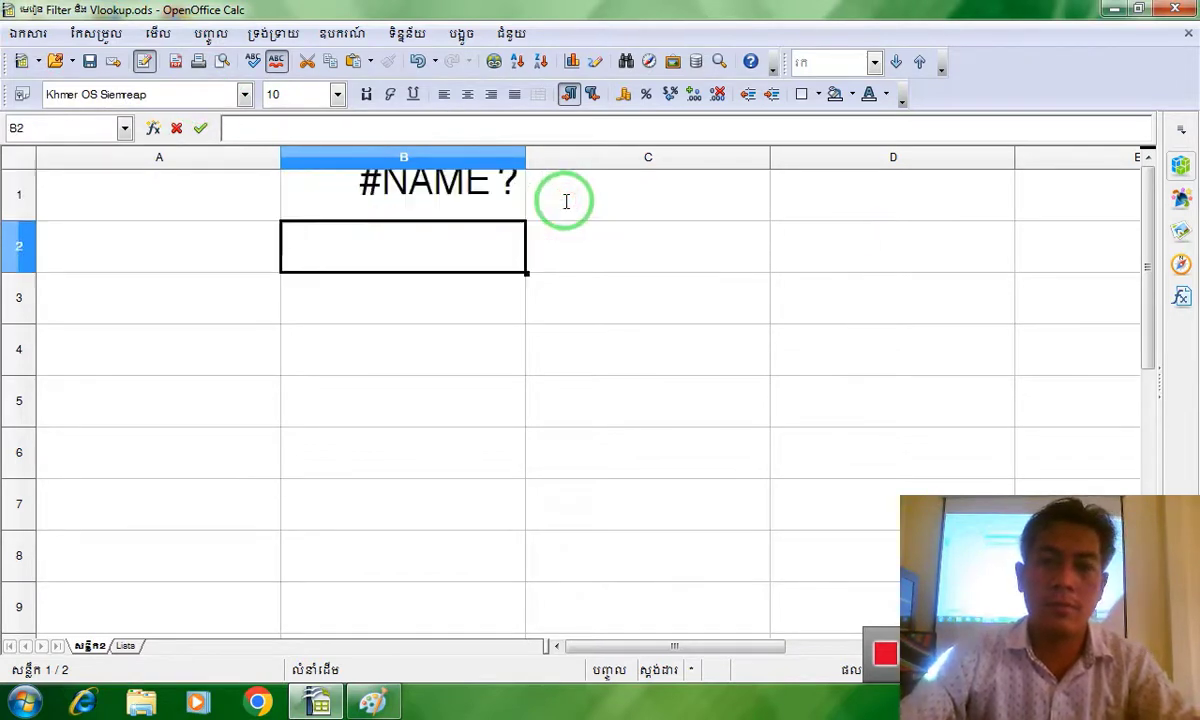
Make row 1 nearly three times as tall and narrow column A to about a quarter of its width.
left_click(298, 186)
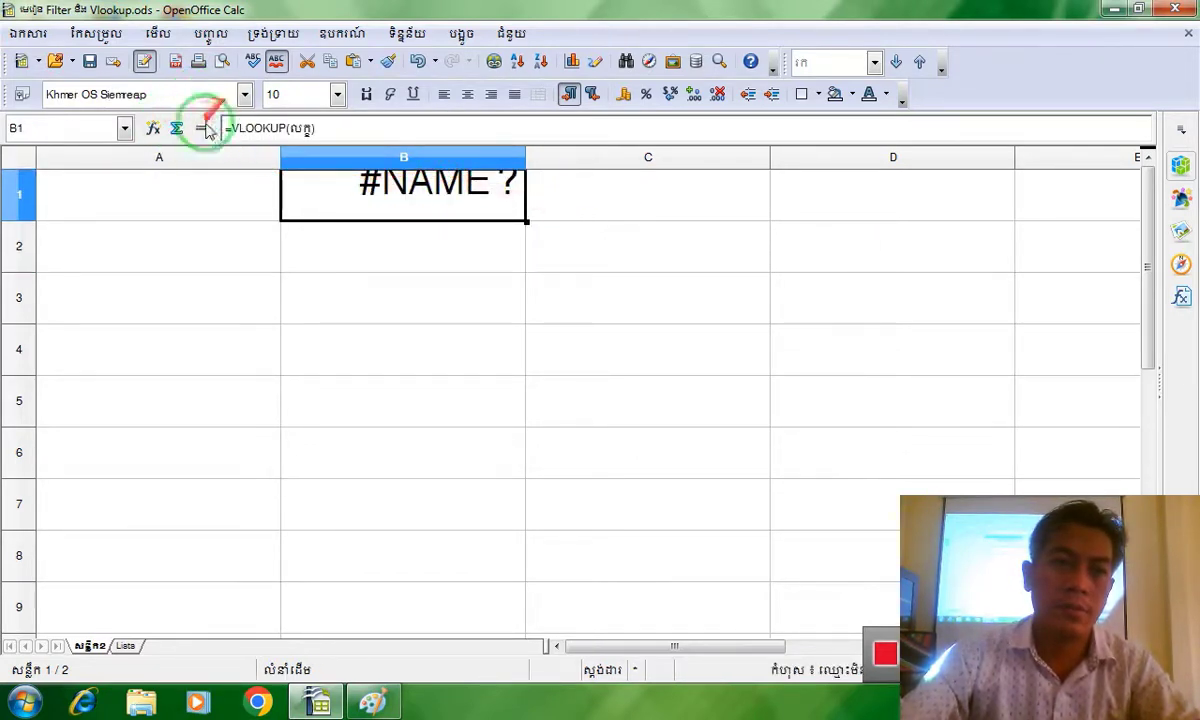
left_click_drag(19, 222, 20, 316)
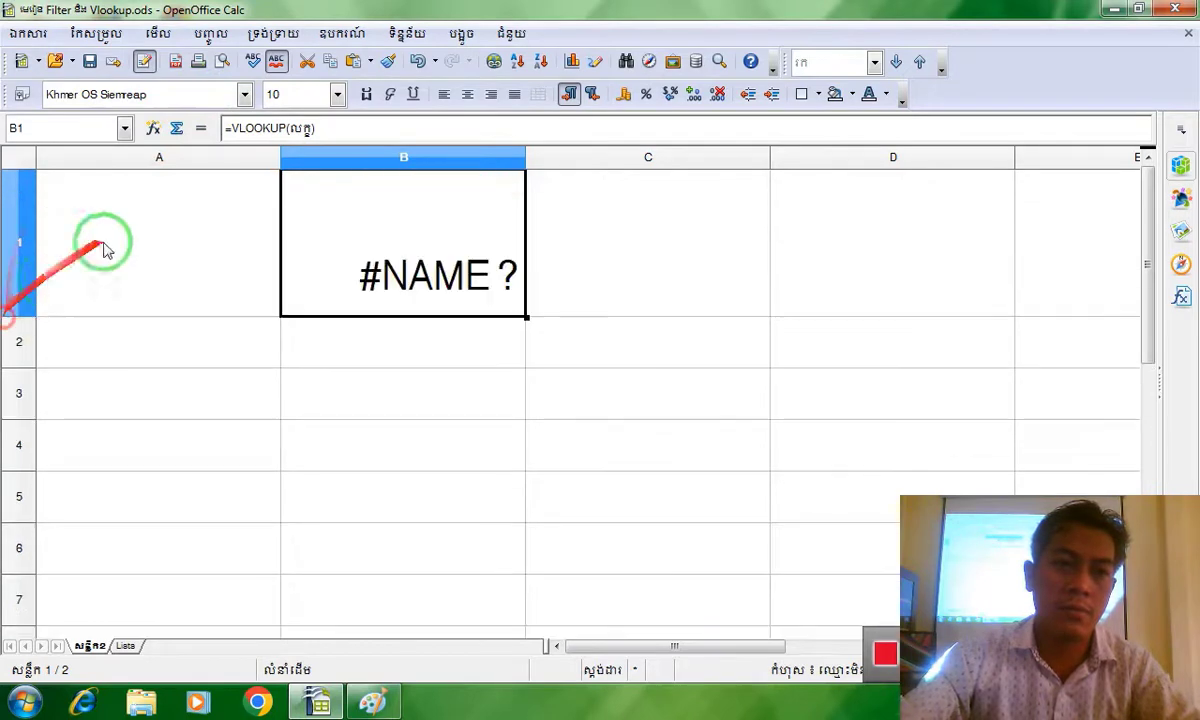
left_click_drag(281, 155, 91, 160)
Extend the Khmer text inside B1's VLOOKUP parentheses to read លក្ខខណ្ឌ.
double_click(289, 249)
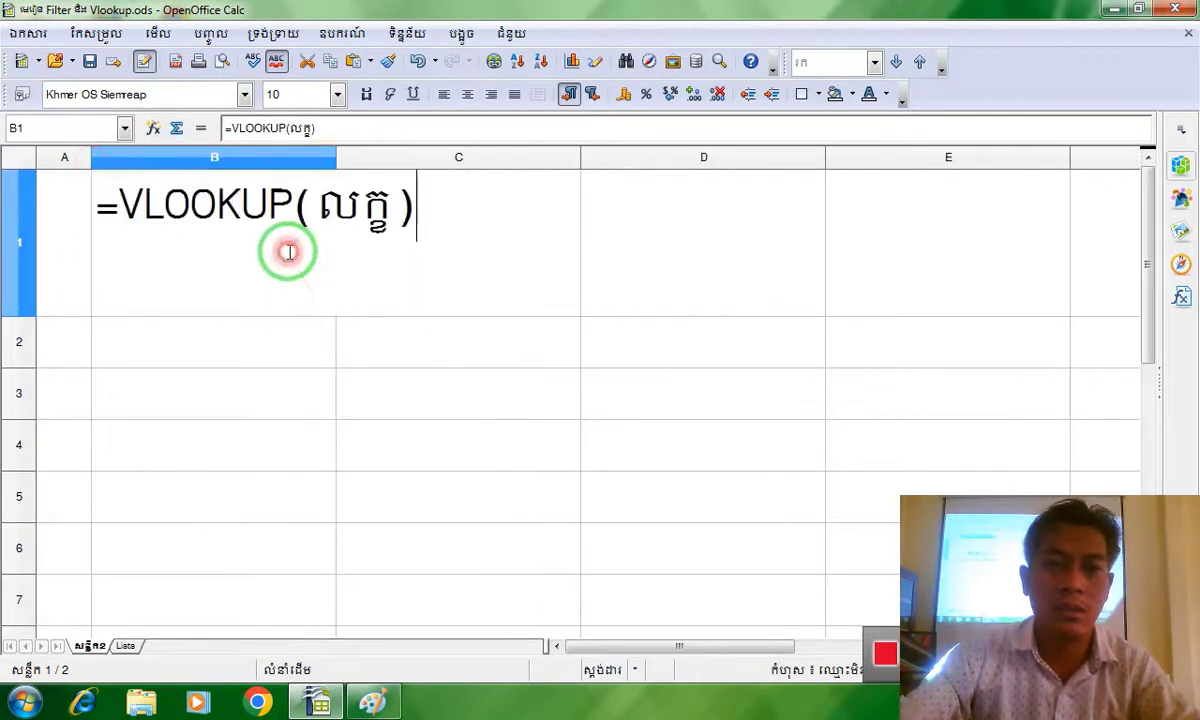
left_click_drag(405, 218, 55, 120)
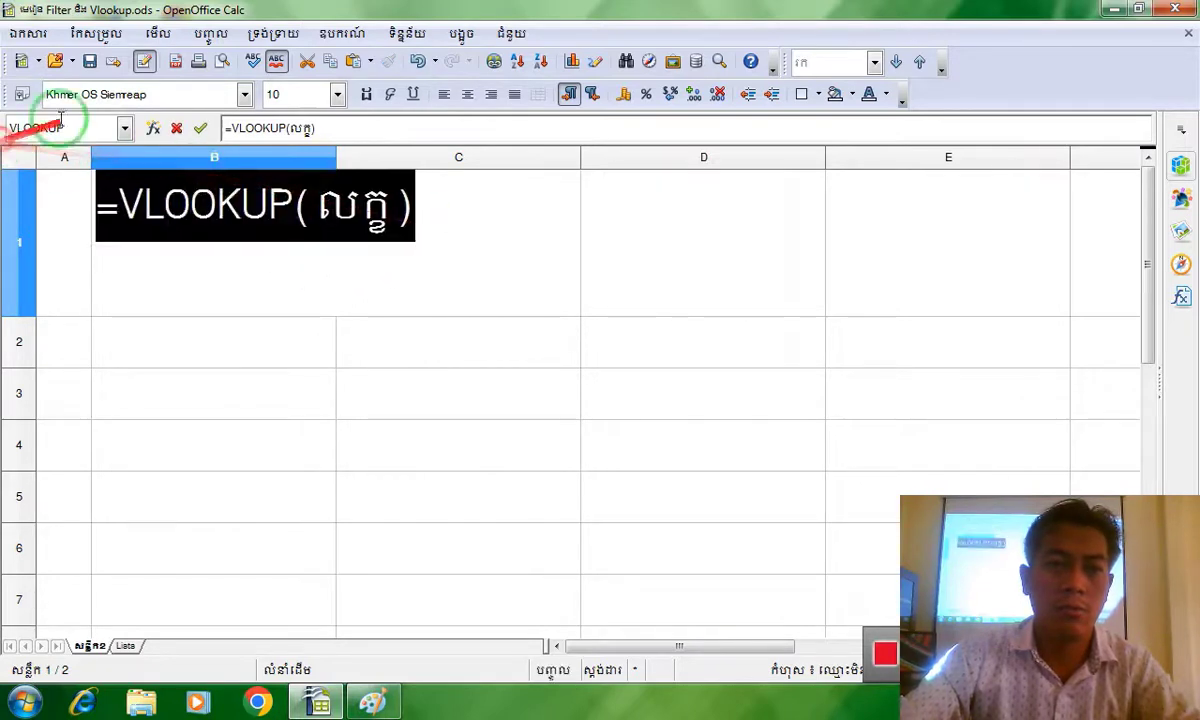
left_click(236, 95)
left_click(241, 94)
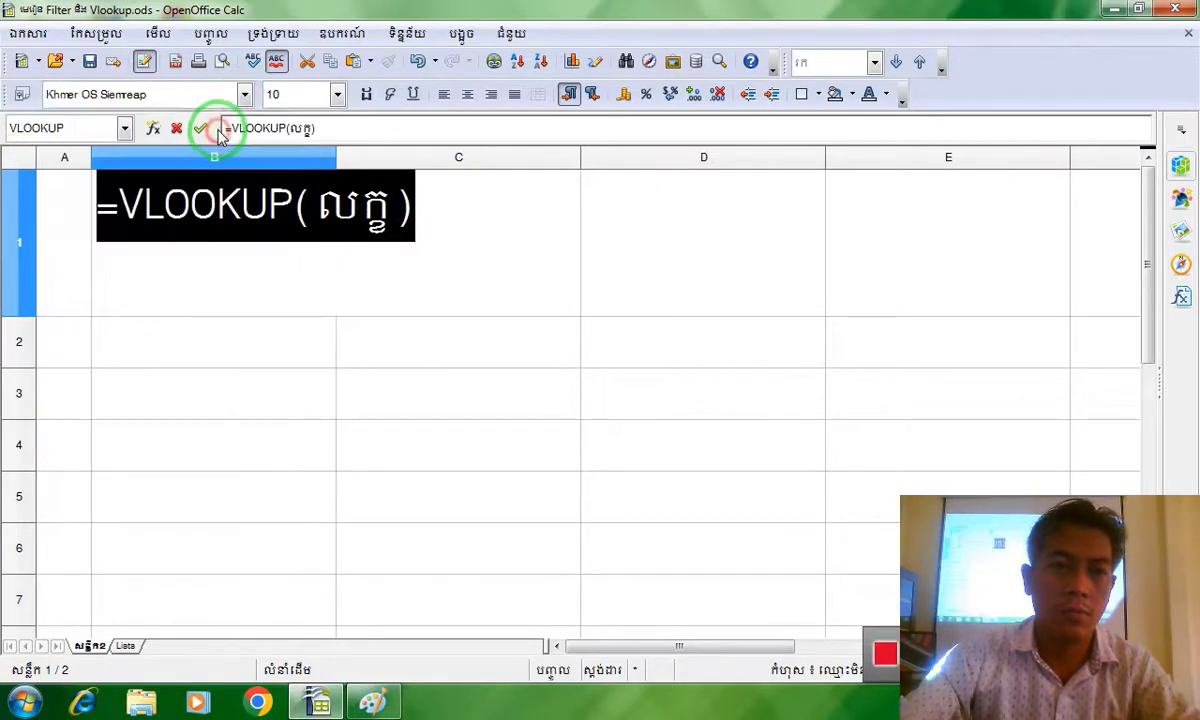
left_click(402, 210)
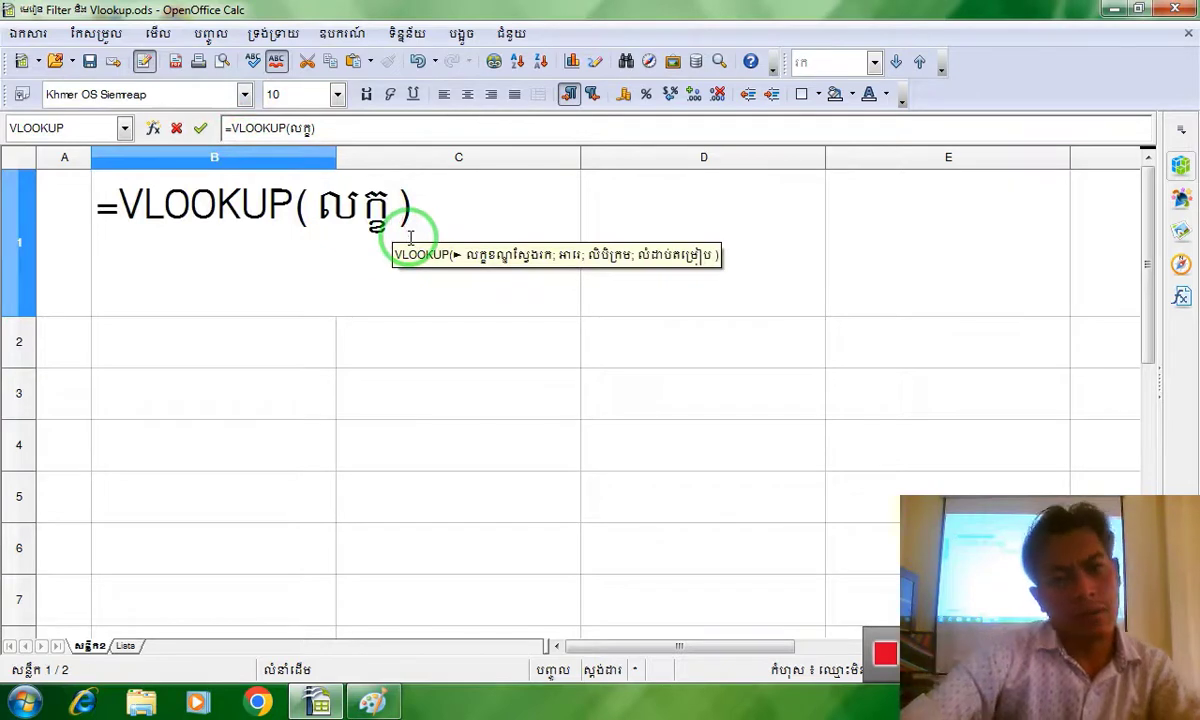
type("xN")
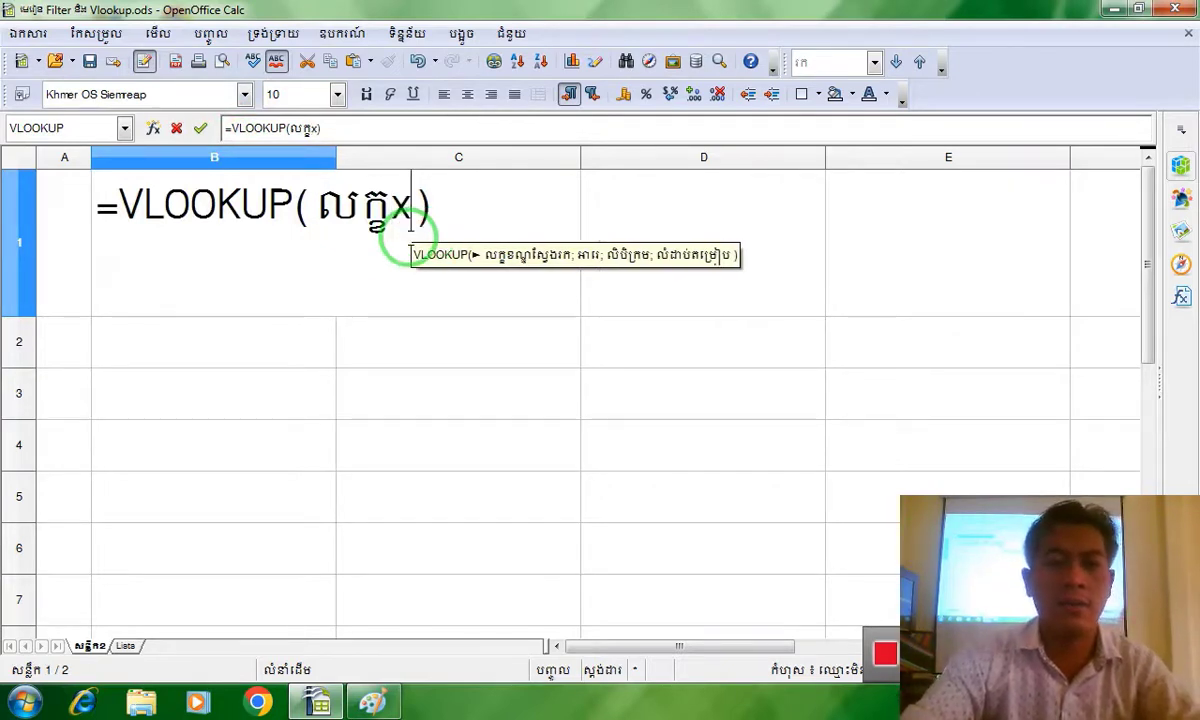
key("BackSpace")
key("BackSpace")
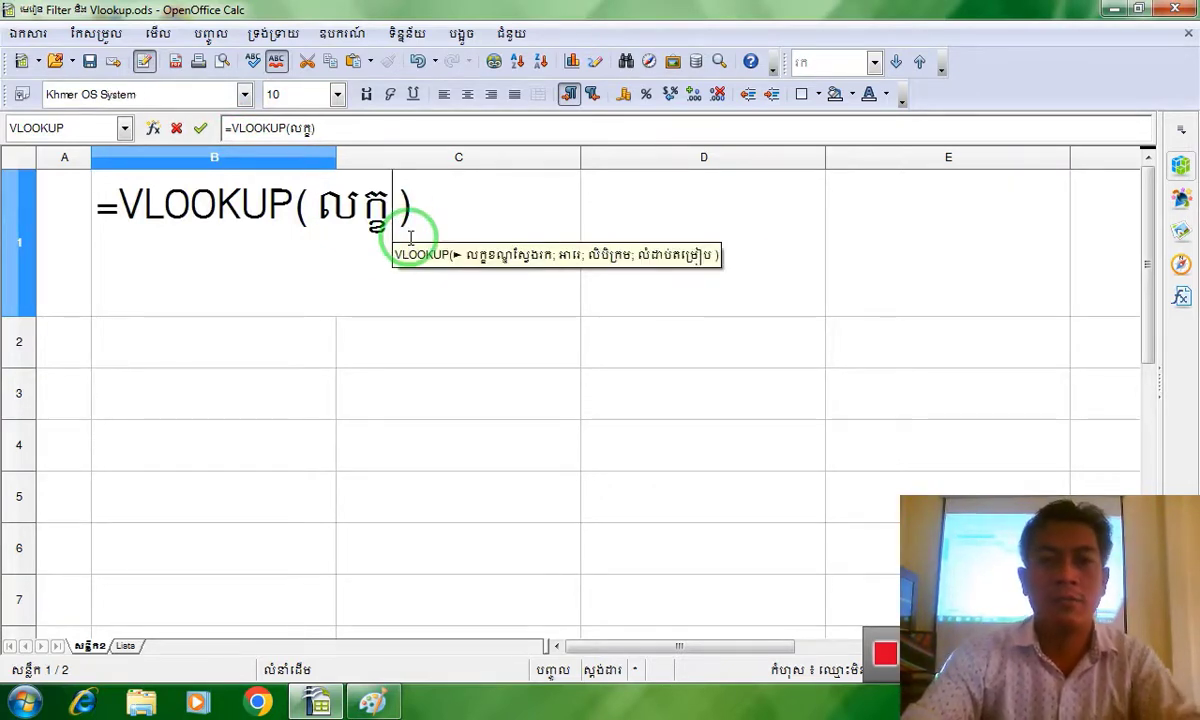
type("ខណ្ឌ")
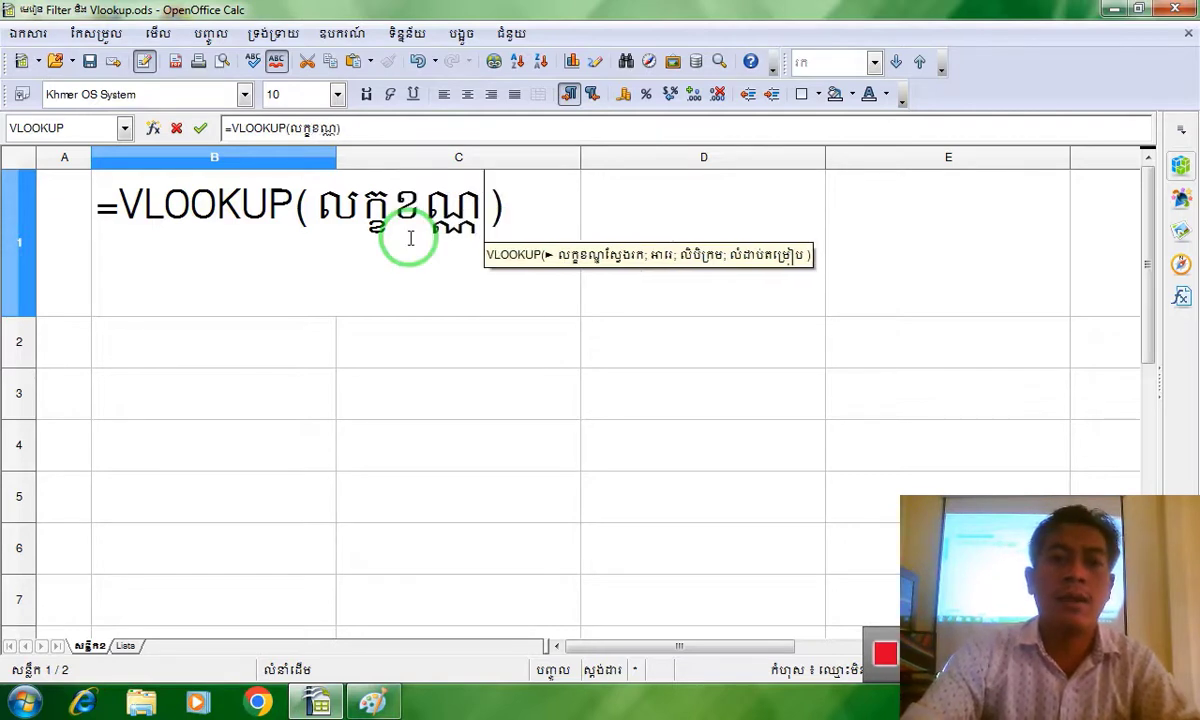
Complete the formula's first argument in B1 by adding ស្វែងរក after លក្ខខណ្ឌ.
type("ស្វែរ")
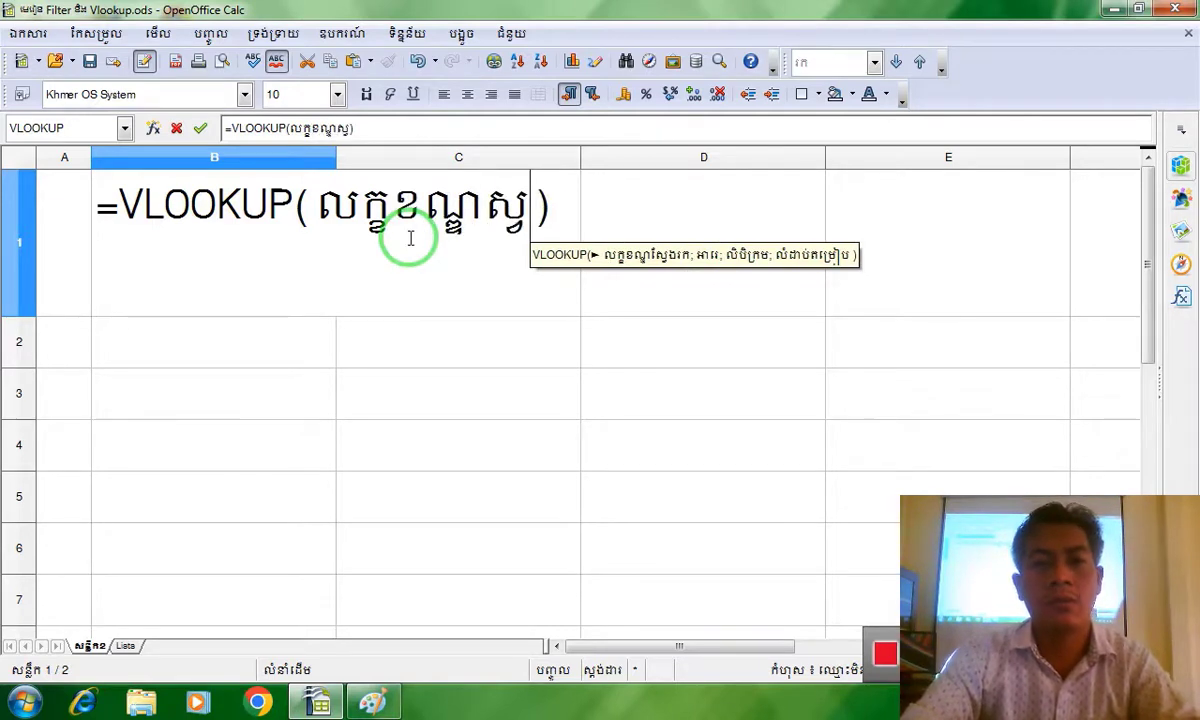
key("BackSpace")
type("ងករ")
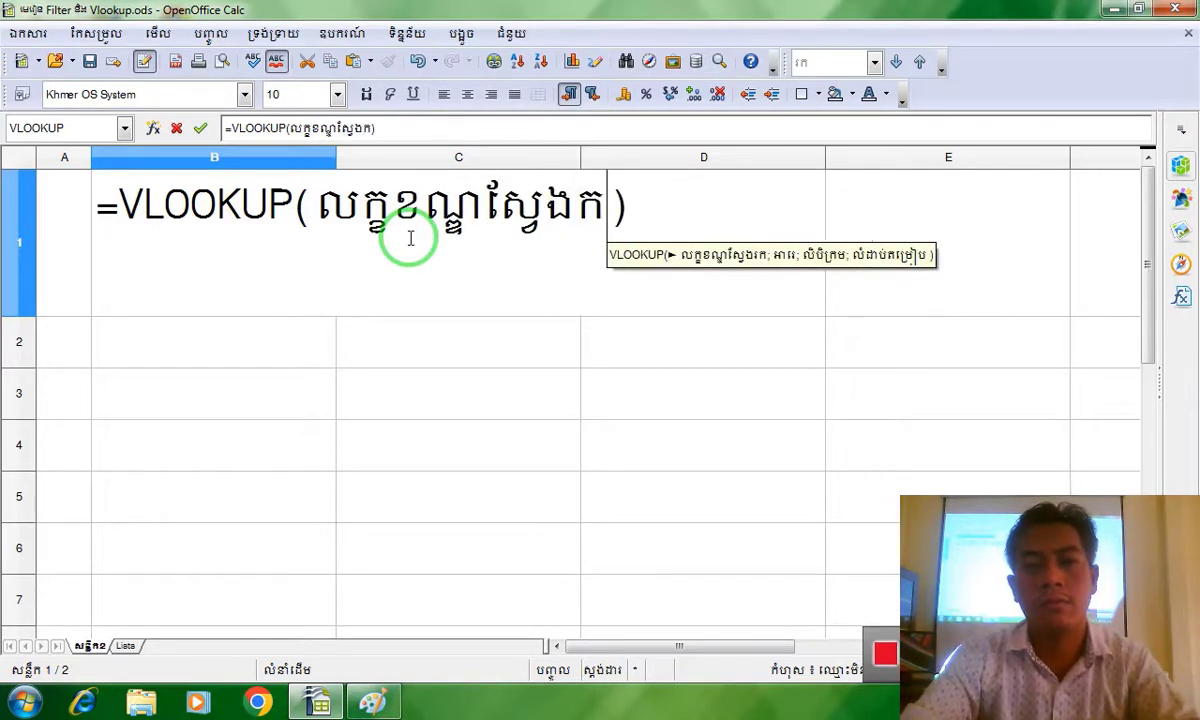
key("BackSpace")
key("BackSpace")
type("រកើ")
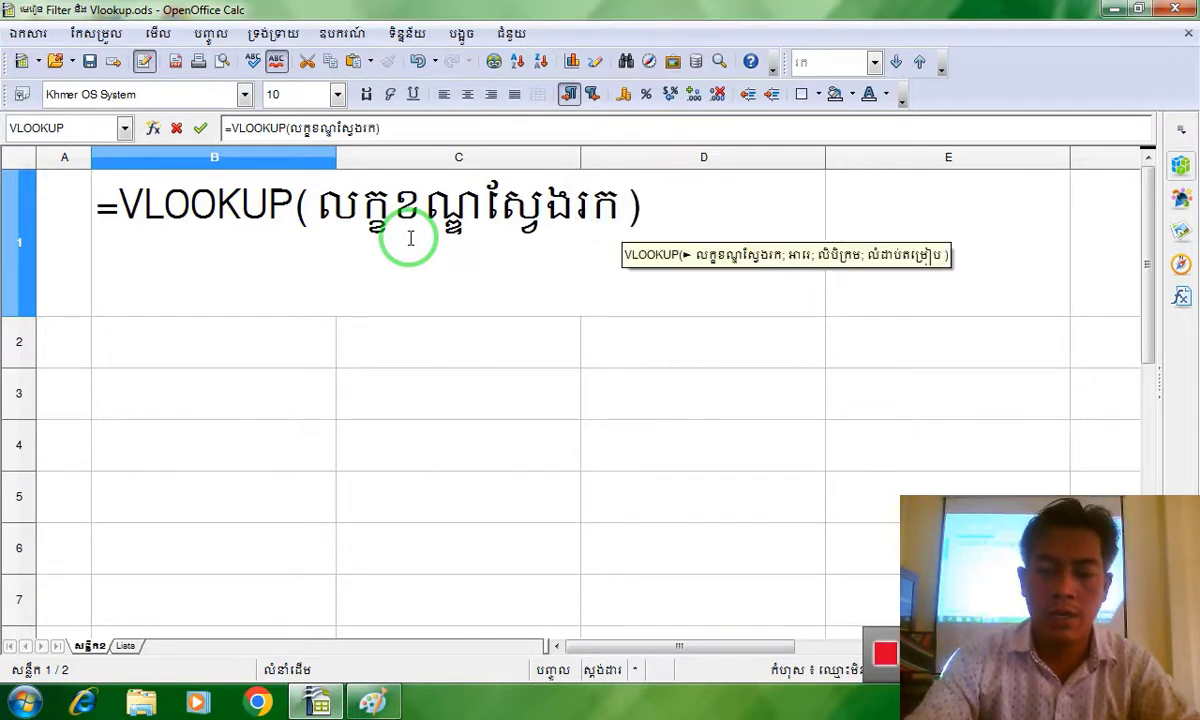
key("BackSpace")
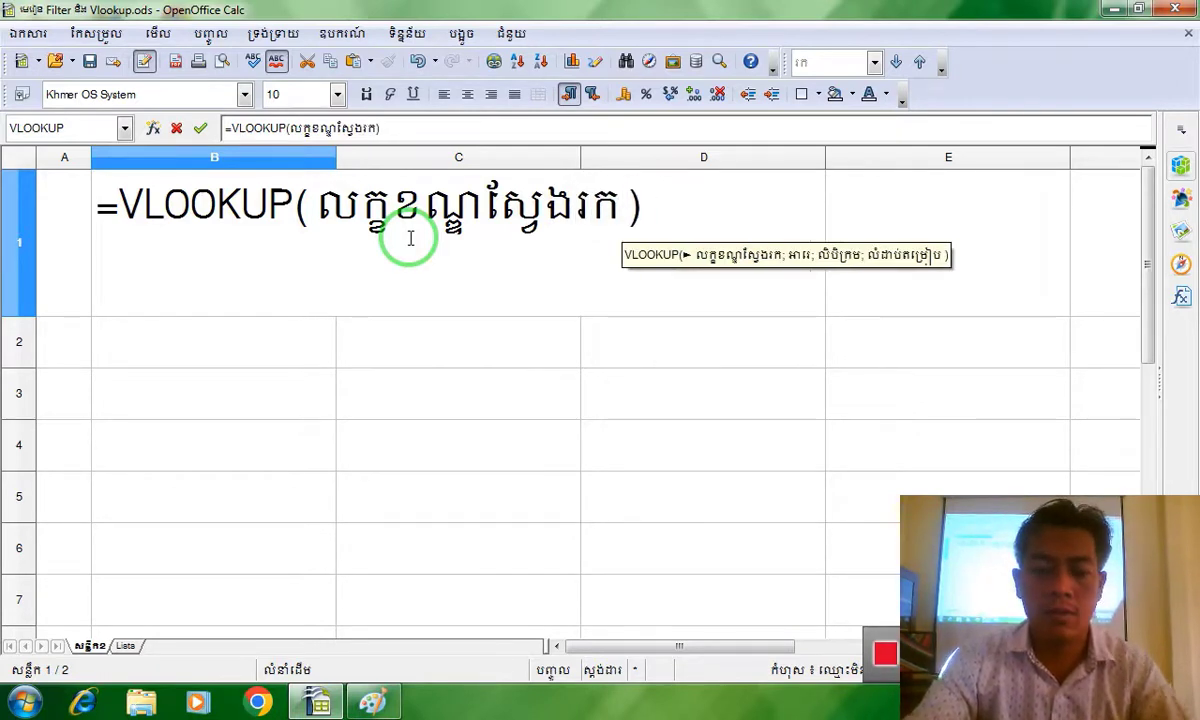
Add a semicolon and the second argument តារាងទិន្នន័យ to the VLOOKUP formula in B1.
type(";")
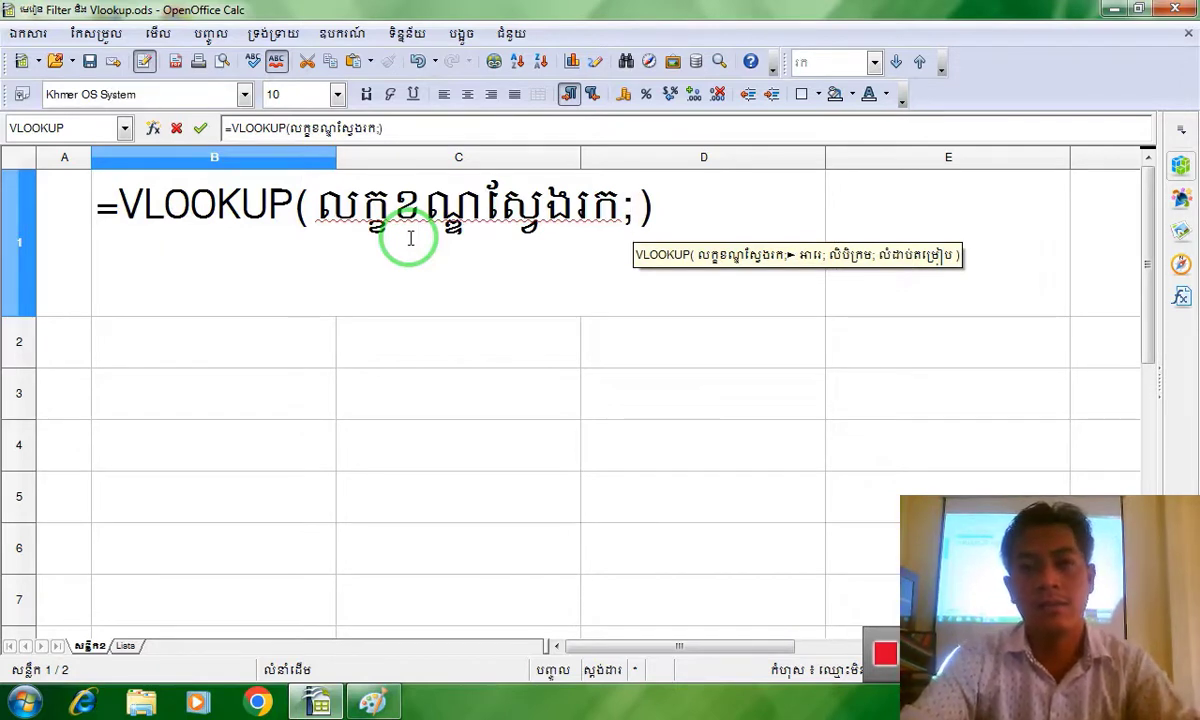
type("តារ")
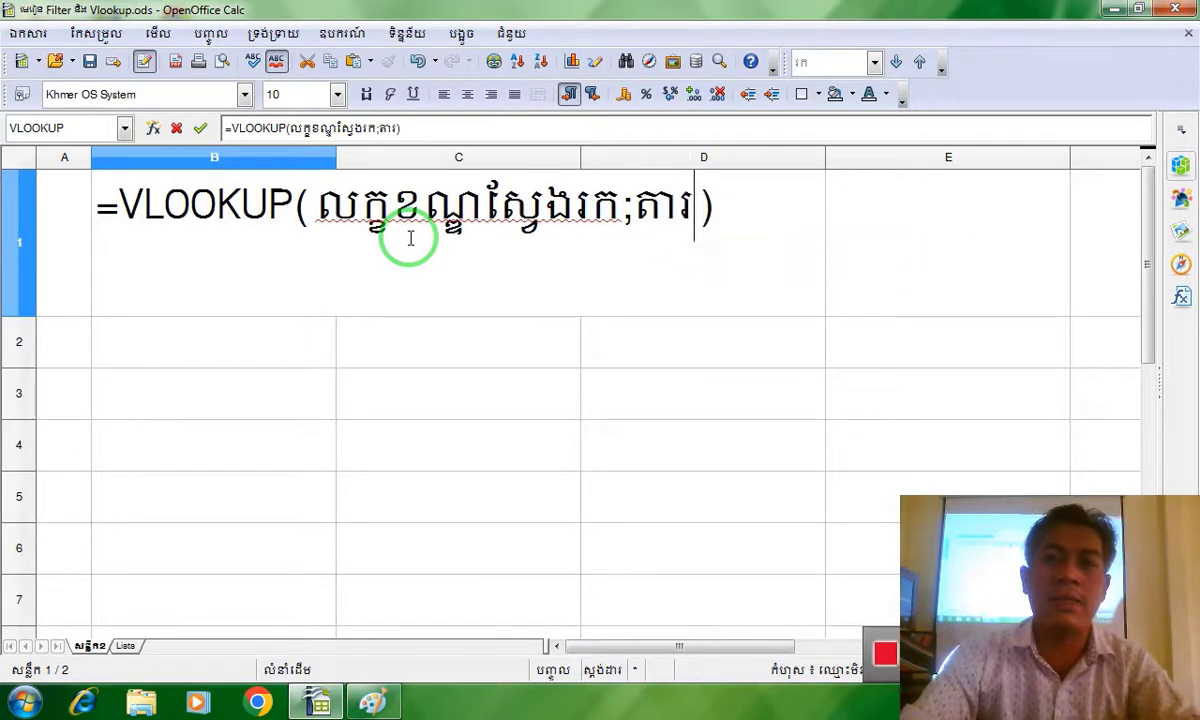
type("ាងទិន")
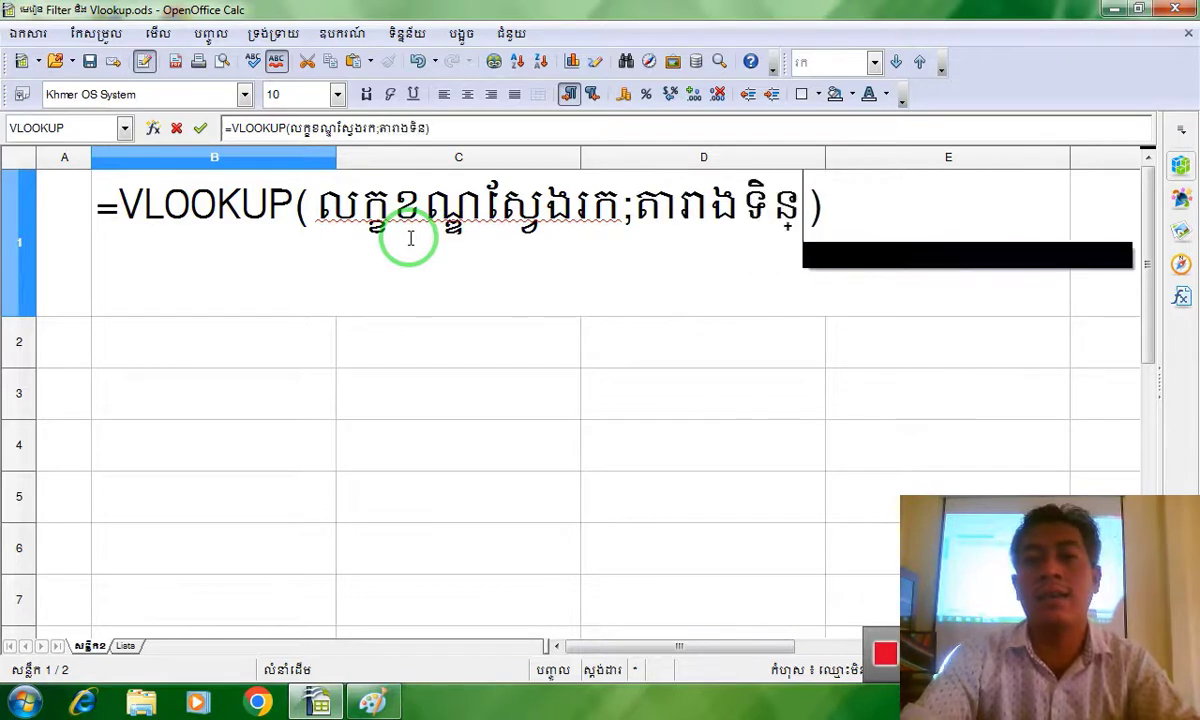
type("្នន័យ")
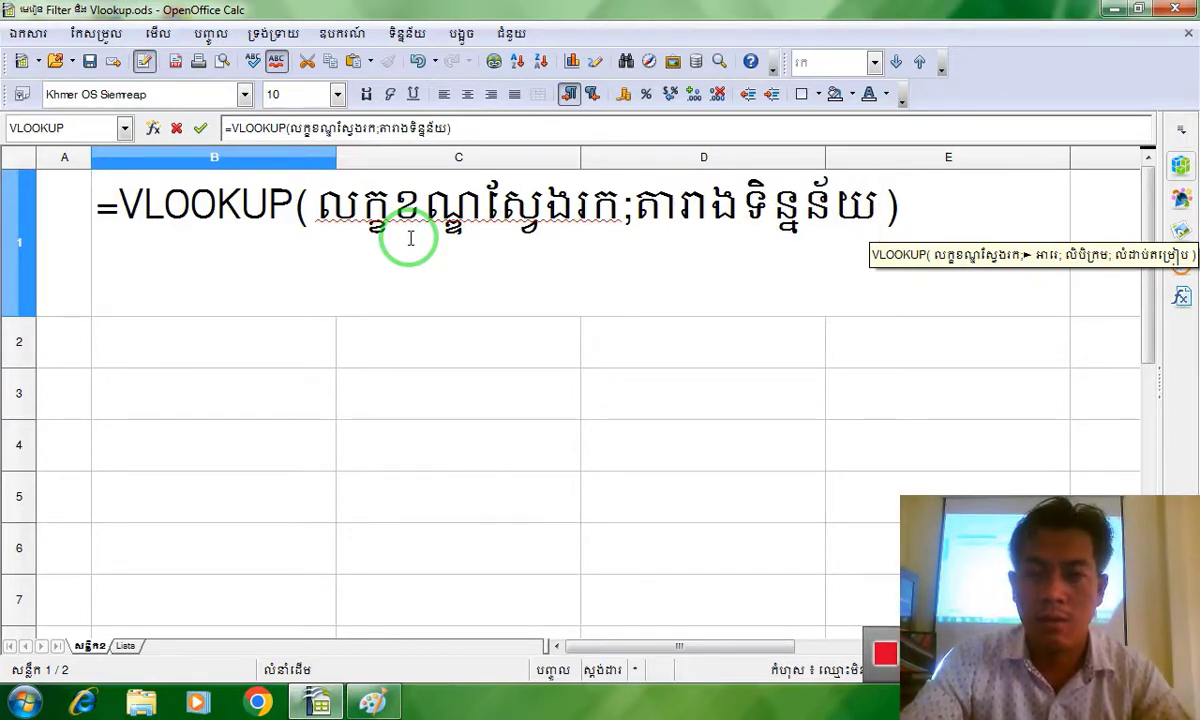
type("ះ")
key("BackSpace")
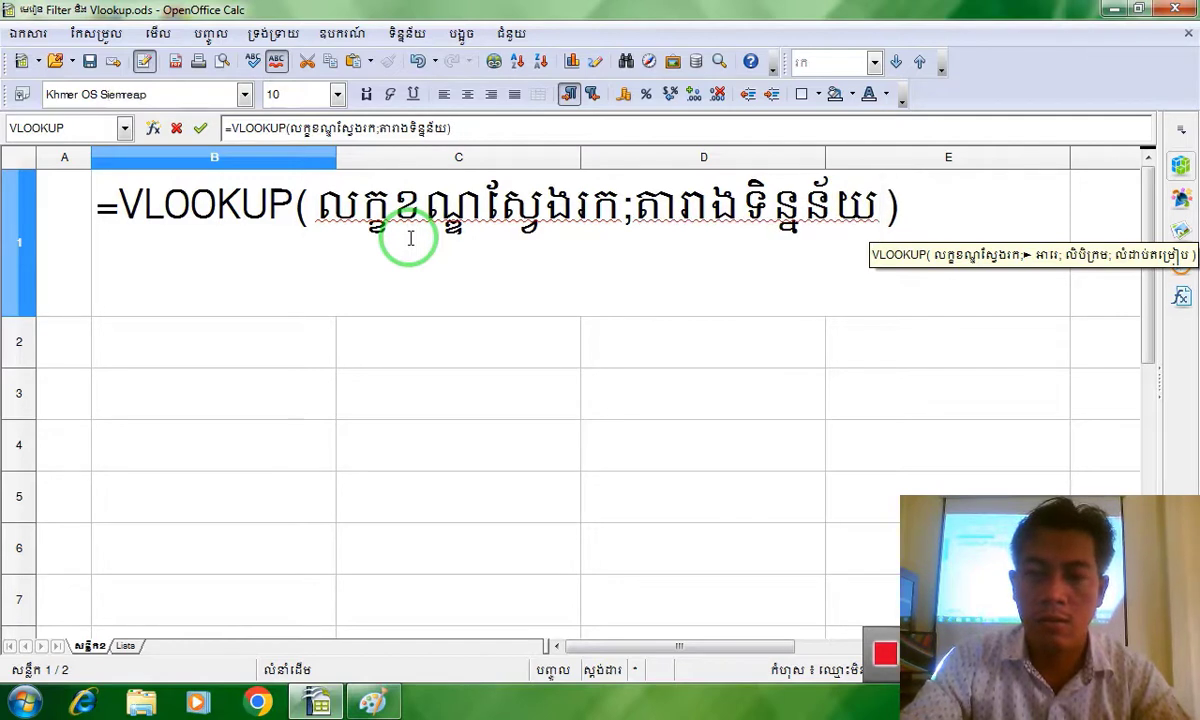
Add a semicolon and the third argument ជួរឈរបោះទិន្នន័យ to the VLOOKUP formula in B1.
type(";")
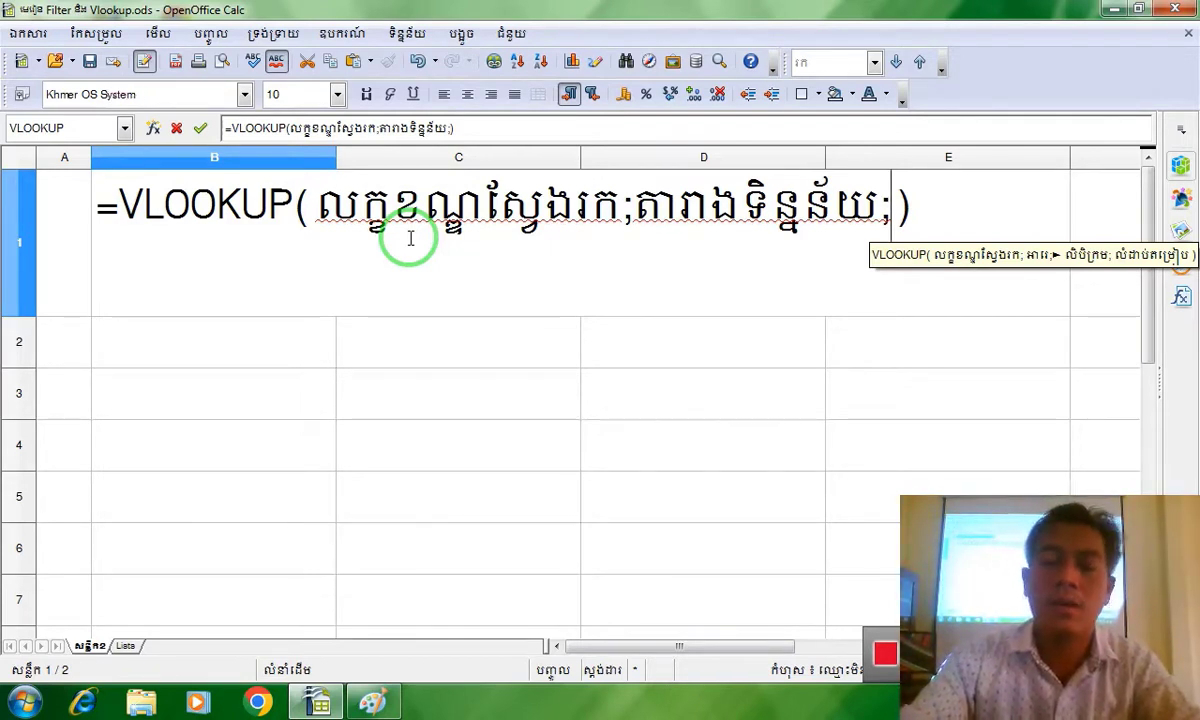
type("ជួរ")
type("ឈរប")
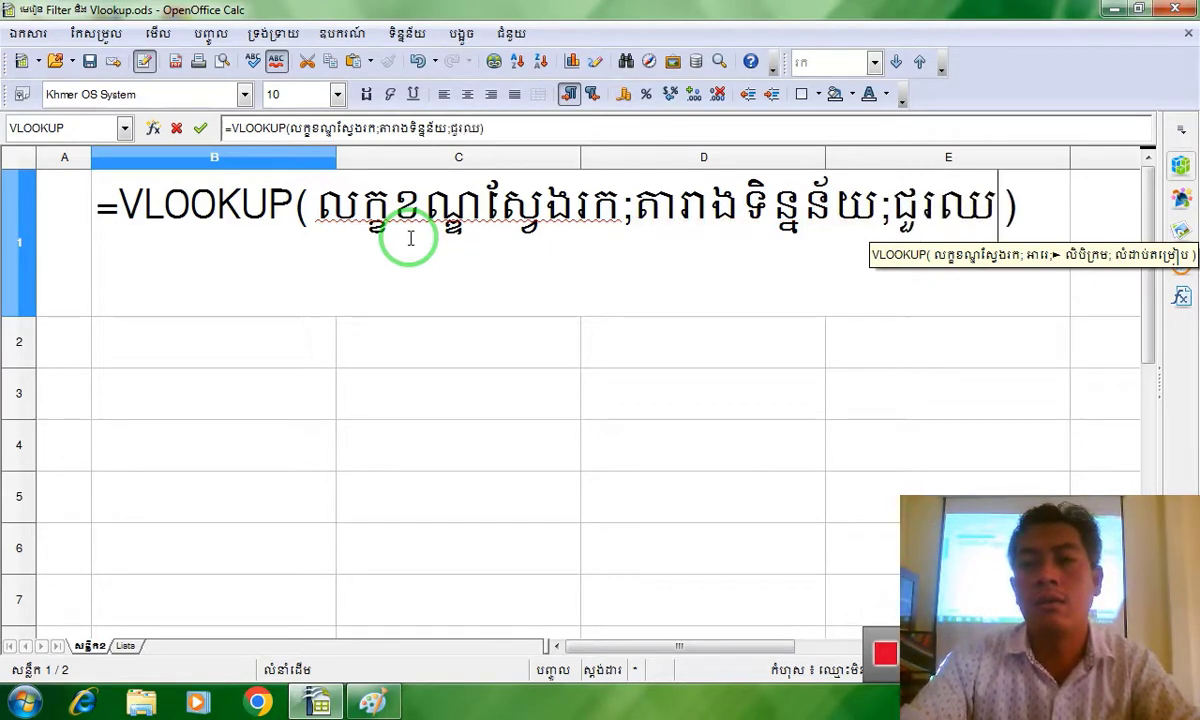
type("ោះ")
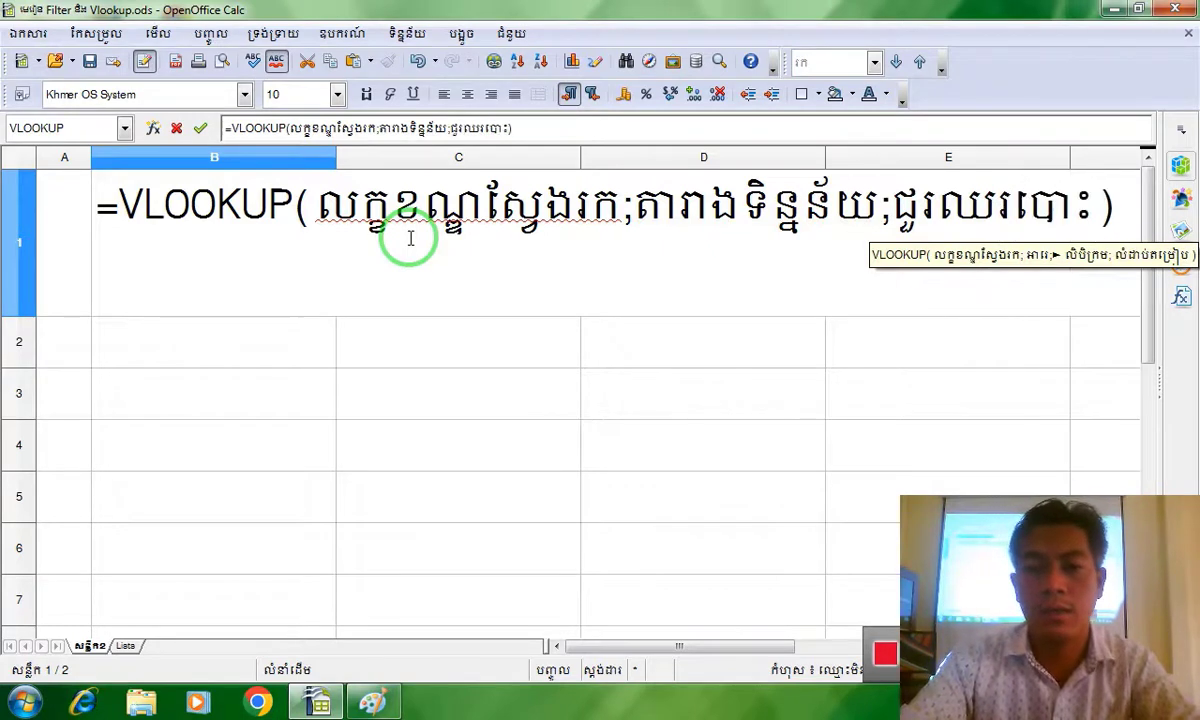
type("ទិន្នន័")
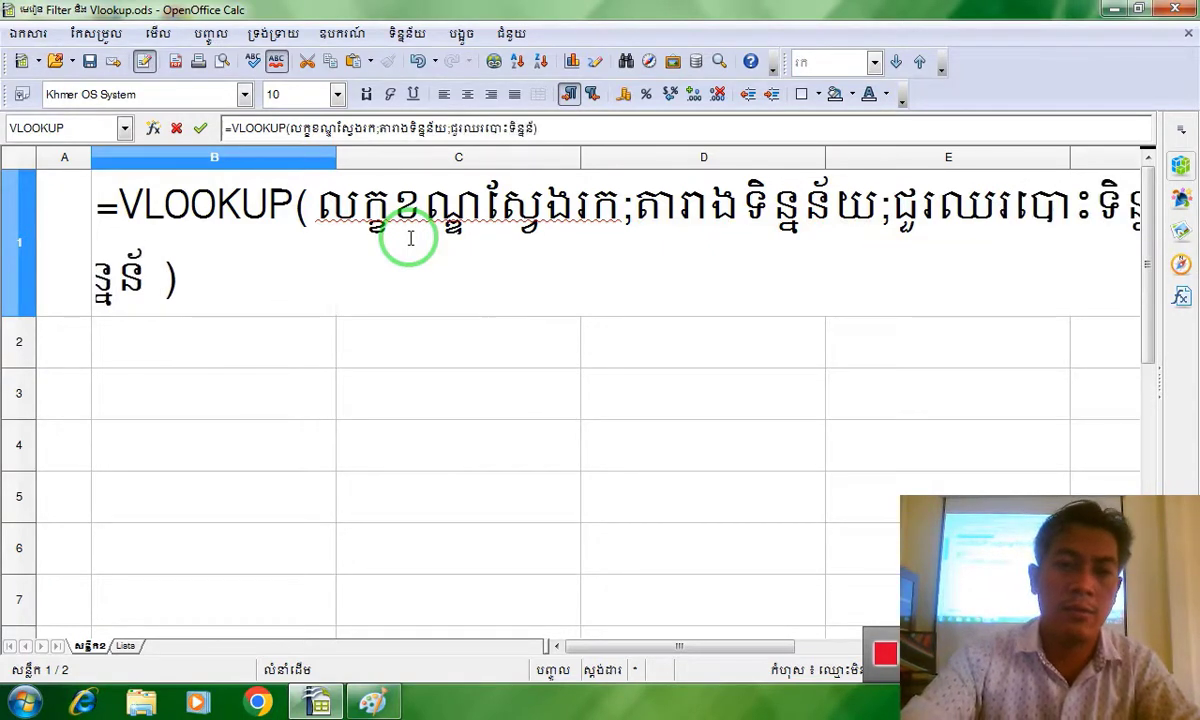
type("យ")
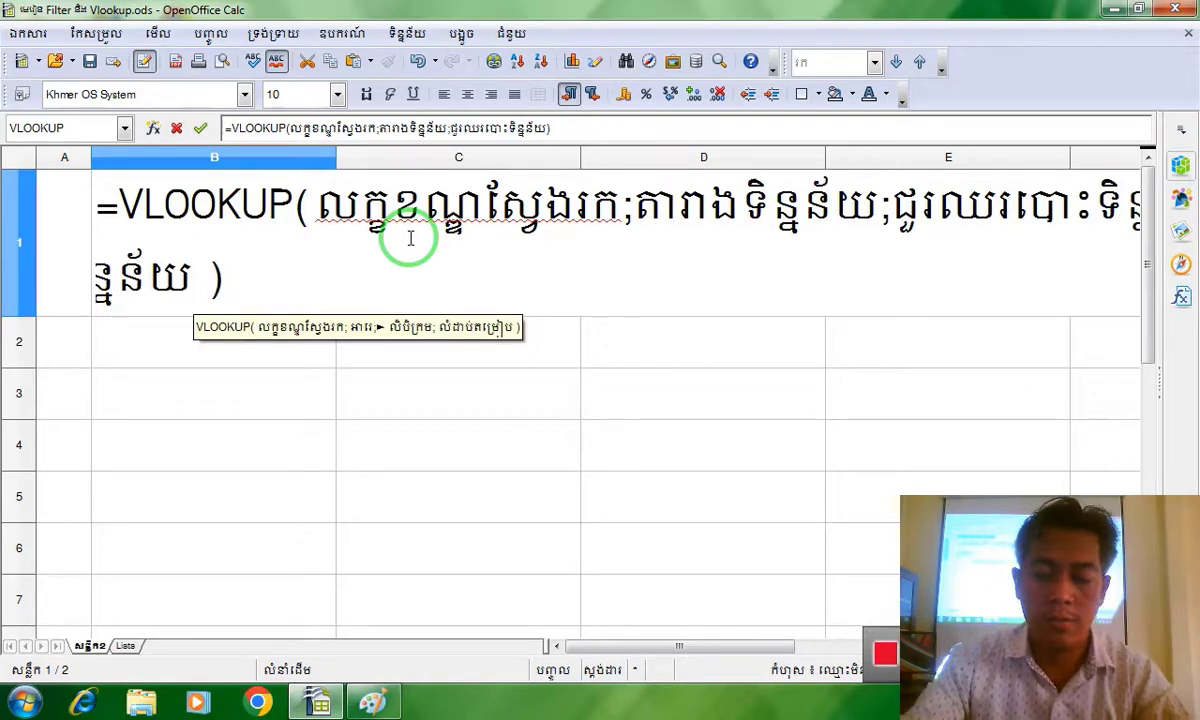
Remove the stray C26 reference from the end of the third argument in B1 and commit the formula.
scroll(458, 240, "down", 8)
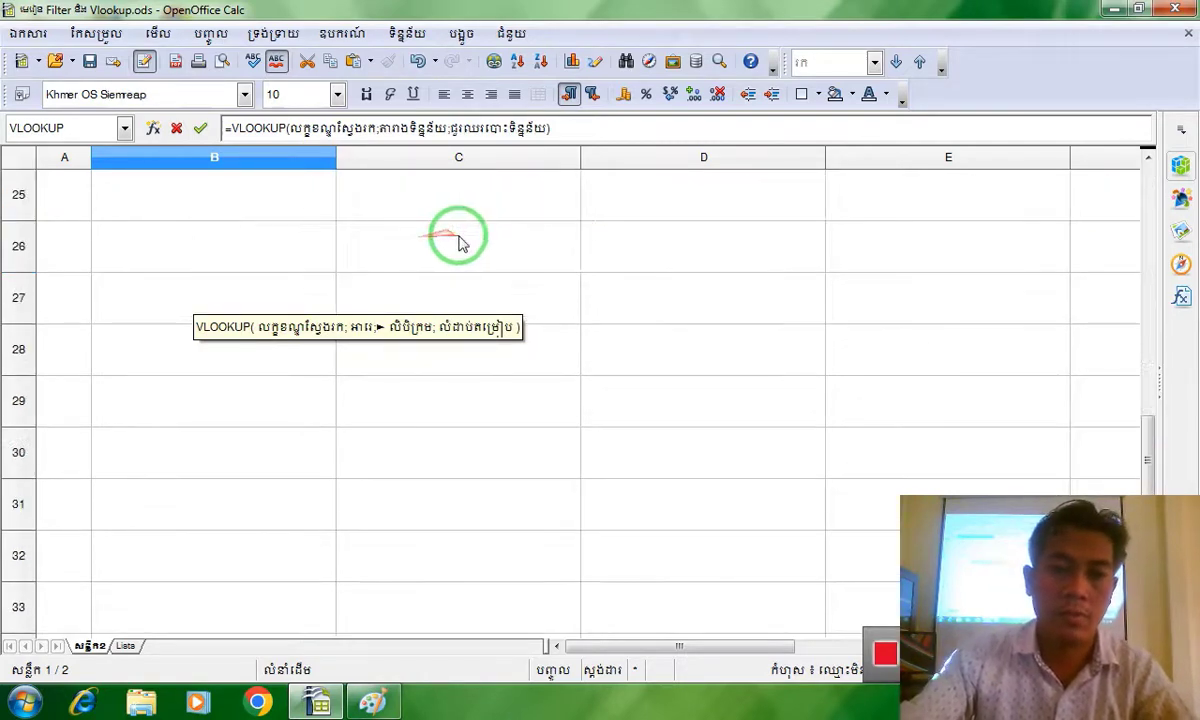
key("super")
key("super")
scroll(483, 278, "up", 6)
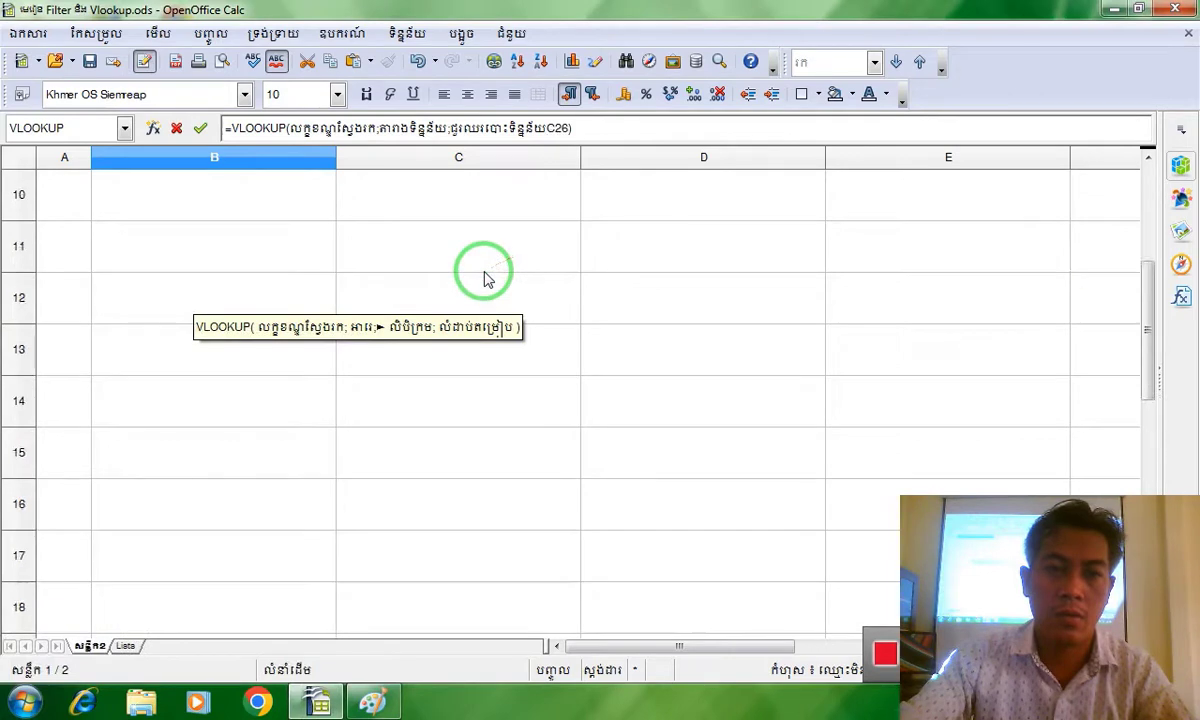
key("BackSpace")
key("BackSpace")
key("BackSpace")
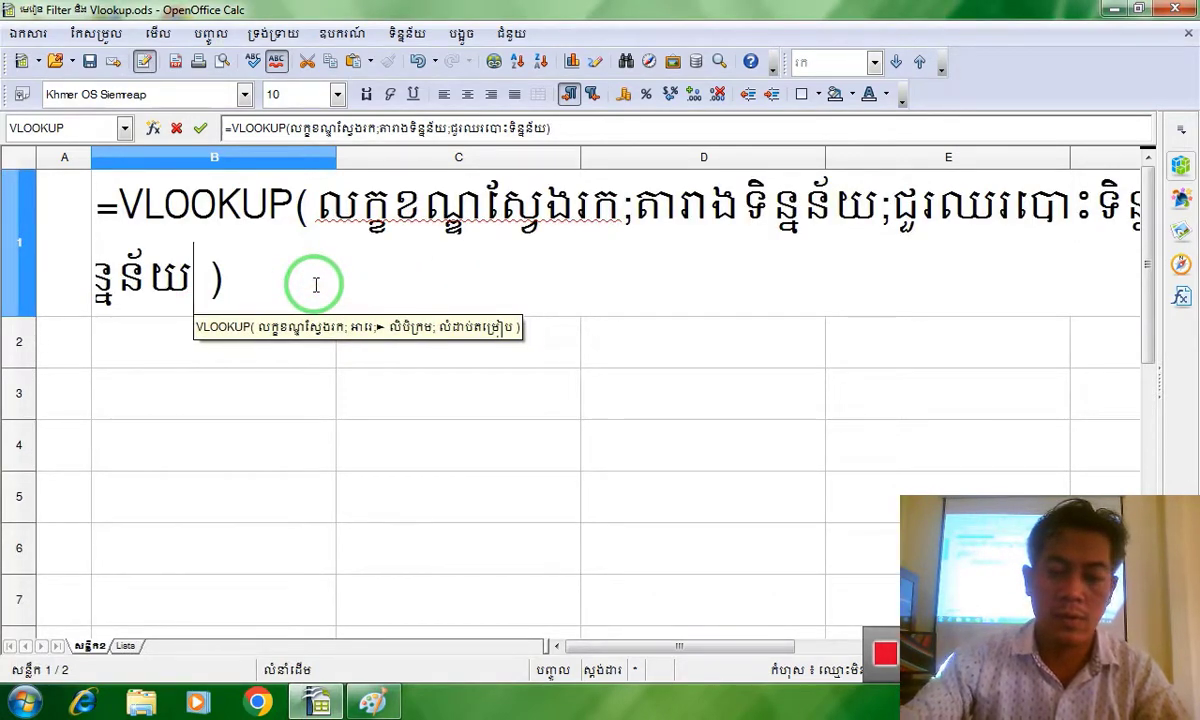
left_click(322, 292)
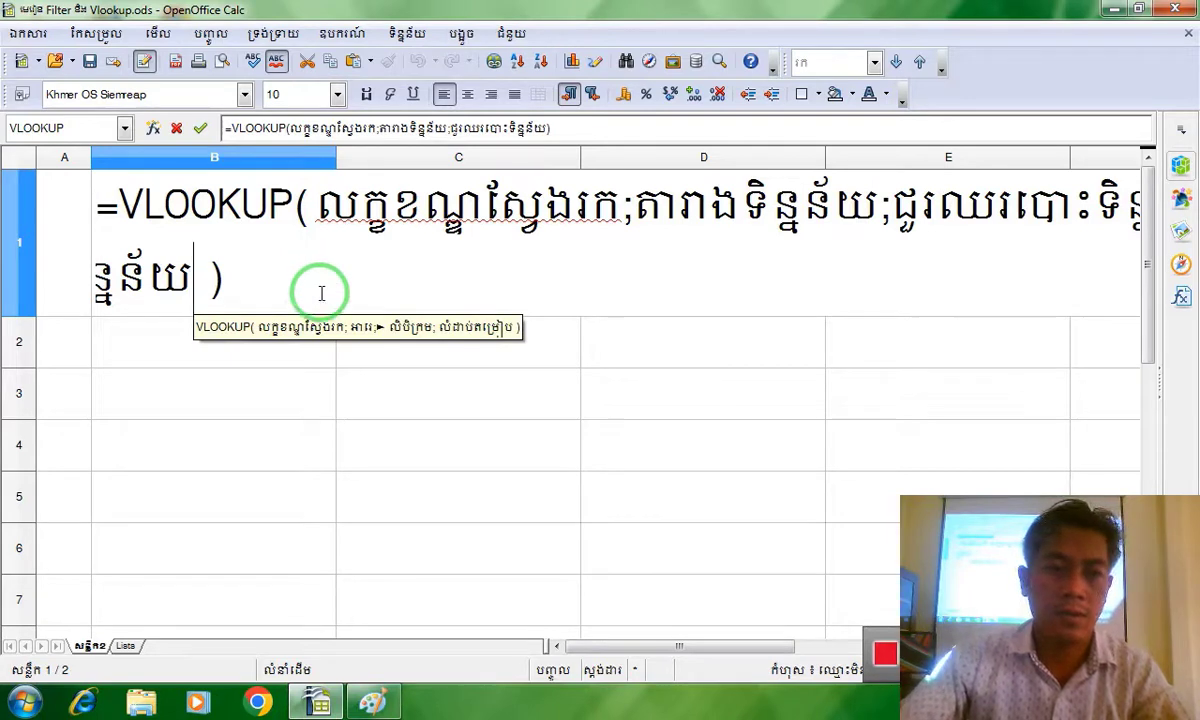
key("Return")
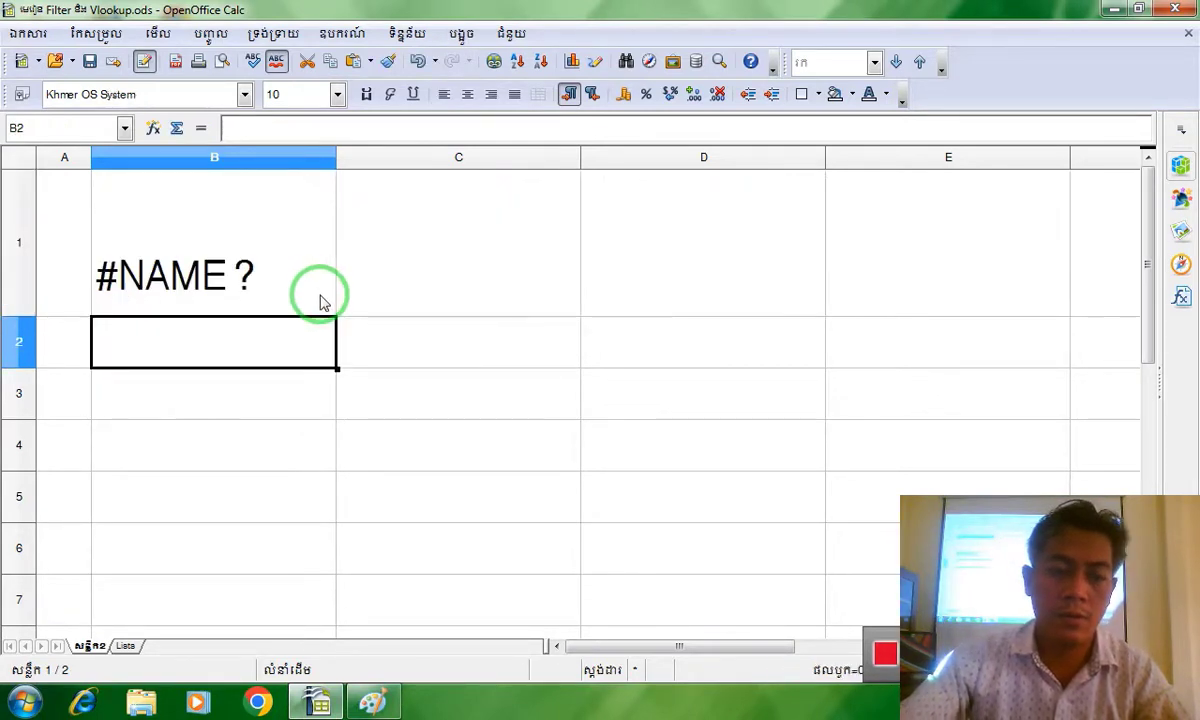
Try to change the font of the three VLOOKUP arguments in B1.
scroll(318, 302, "down", 4)
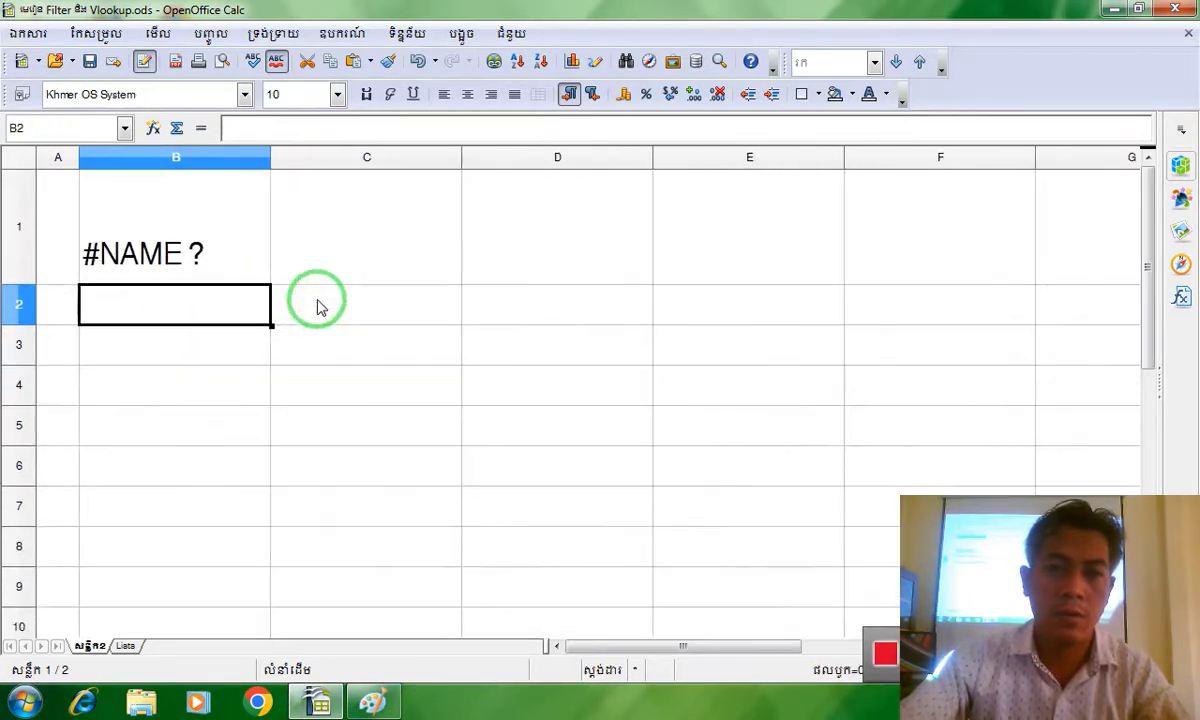
double_click(193, 262)
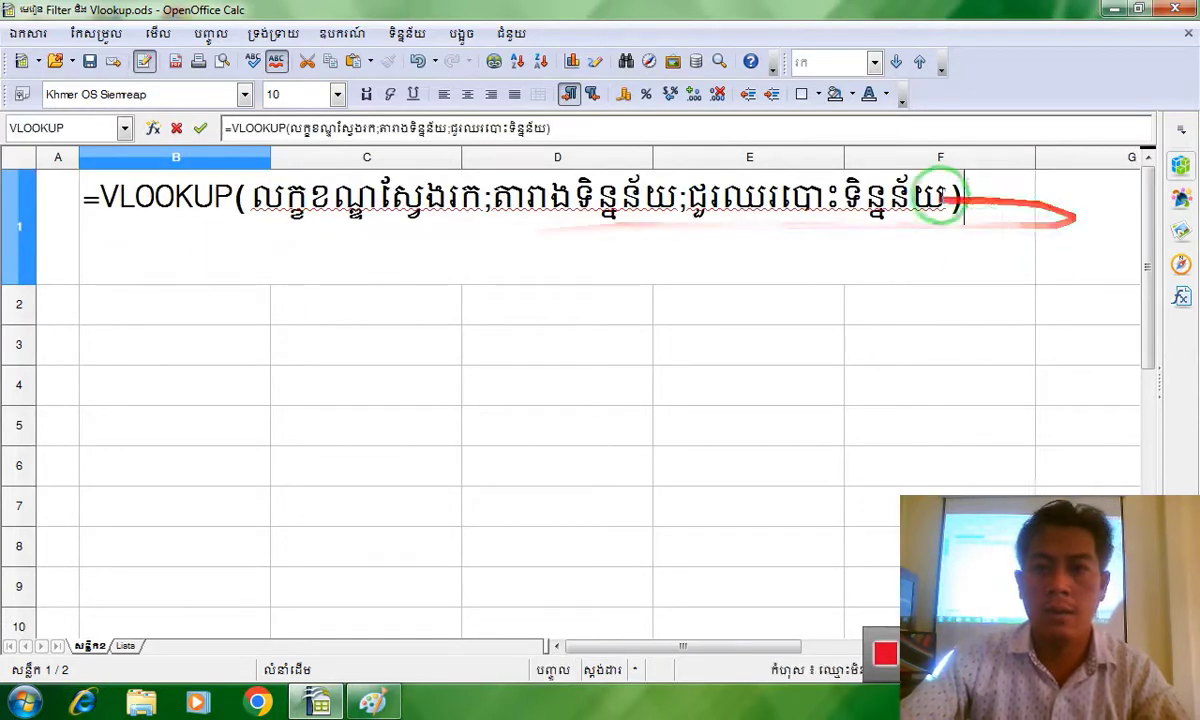
left_click_drag(943, 200, 245, 175)
left_click(244, 94)
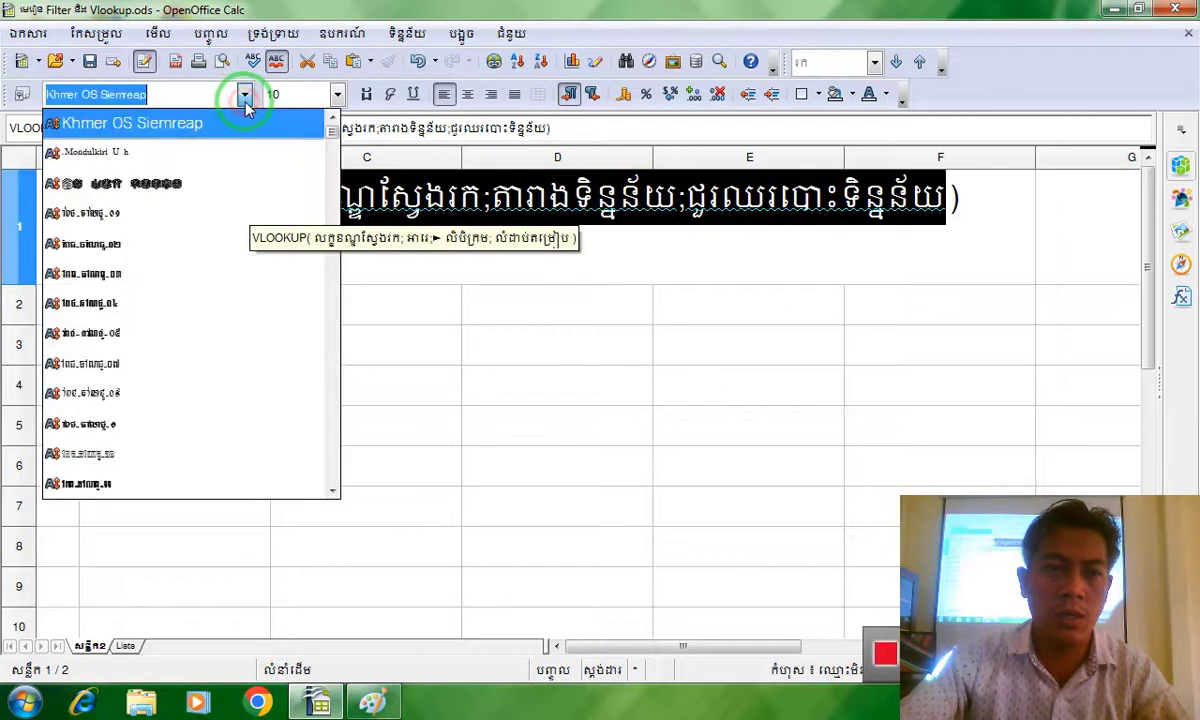
scroll(145, 395, "down", 10)
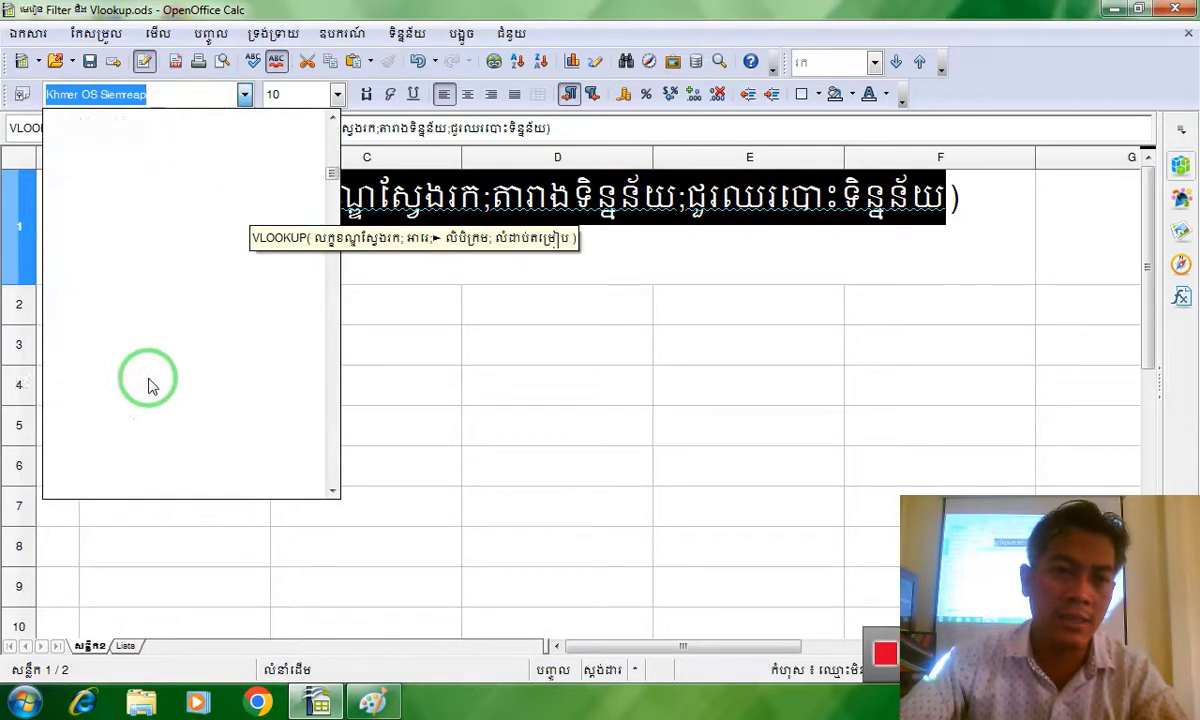
scroll(152, 383, "down", 15)
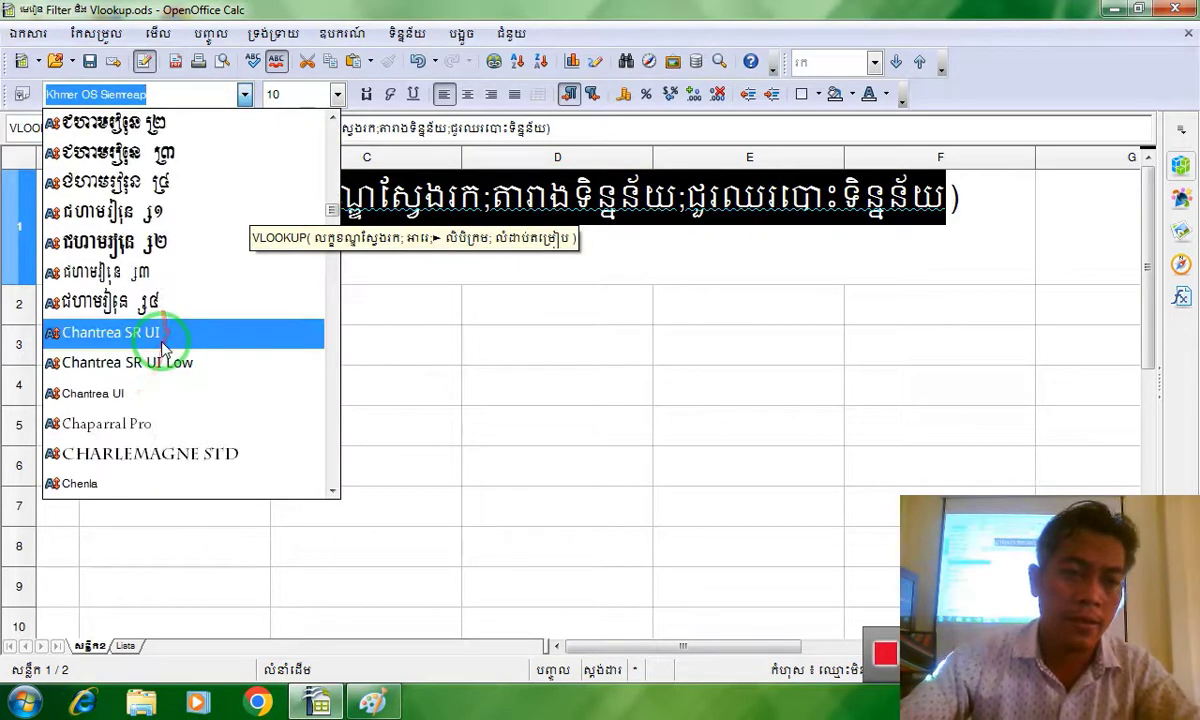
scroll(170, 345, "down", 20)
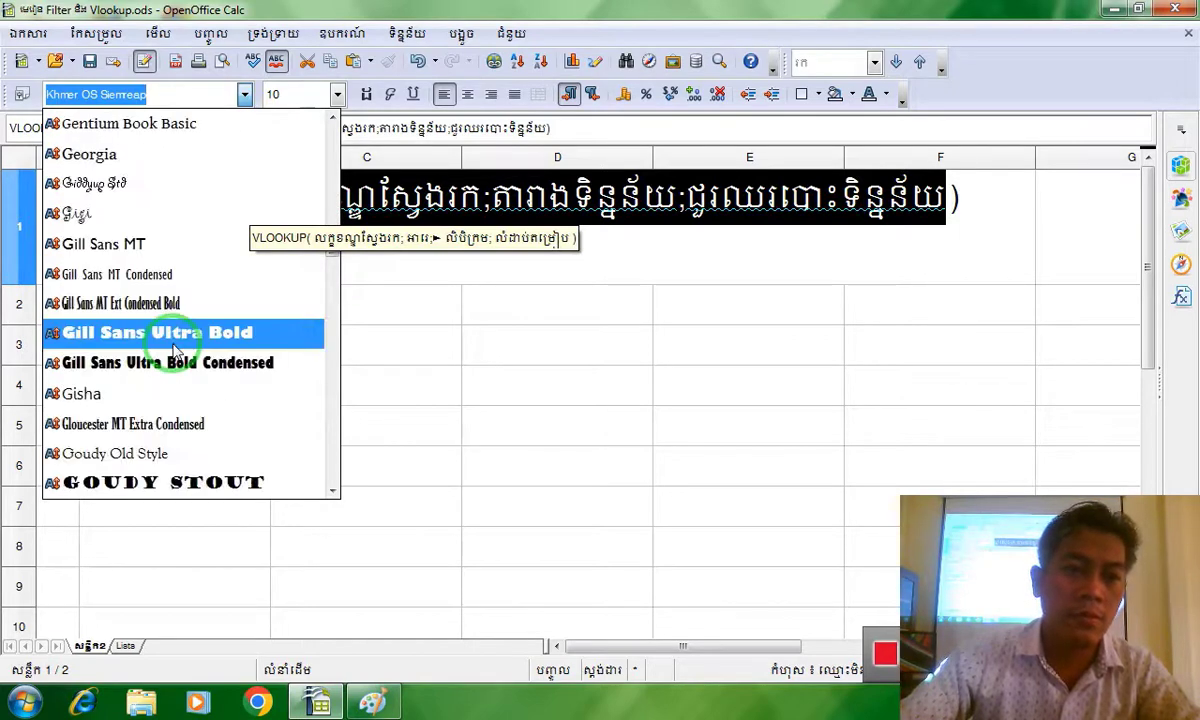
scroll(170, 350, "down", 20)
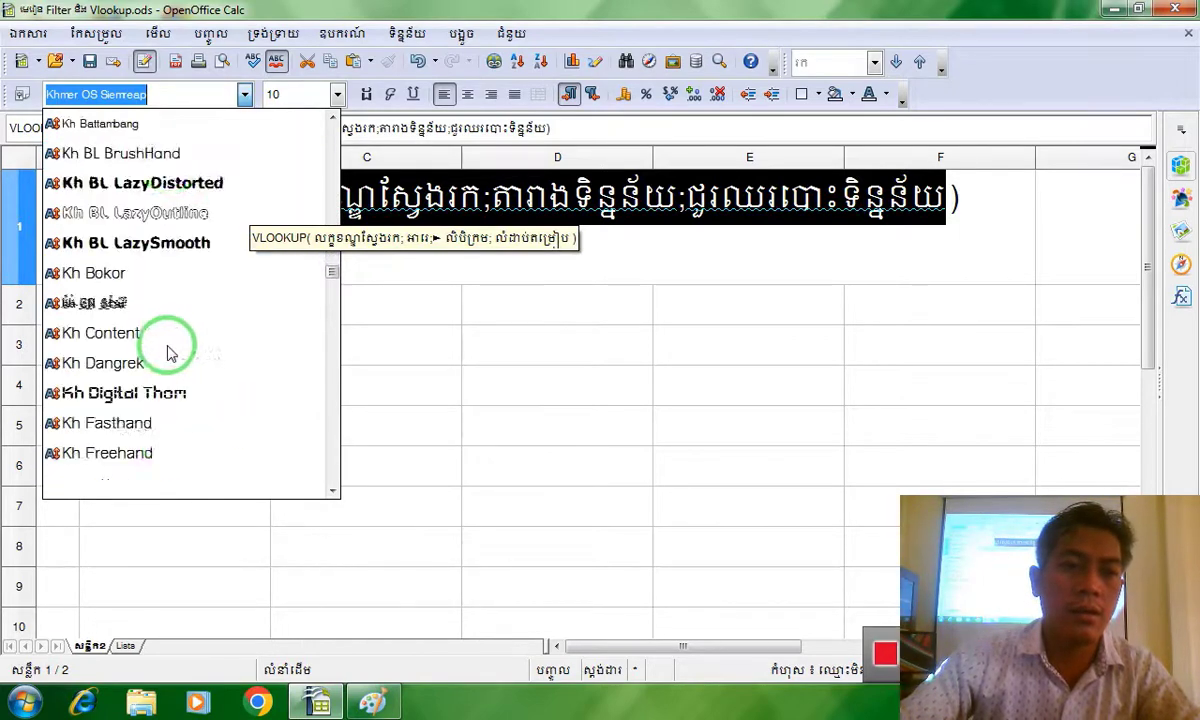
scroll(170, 352, "down", 20)
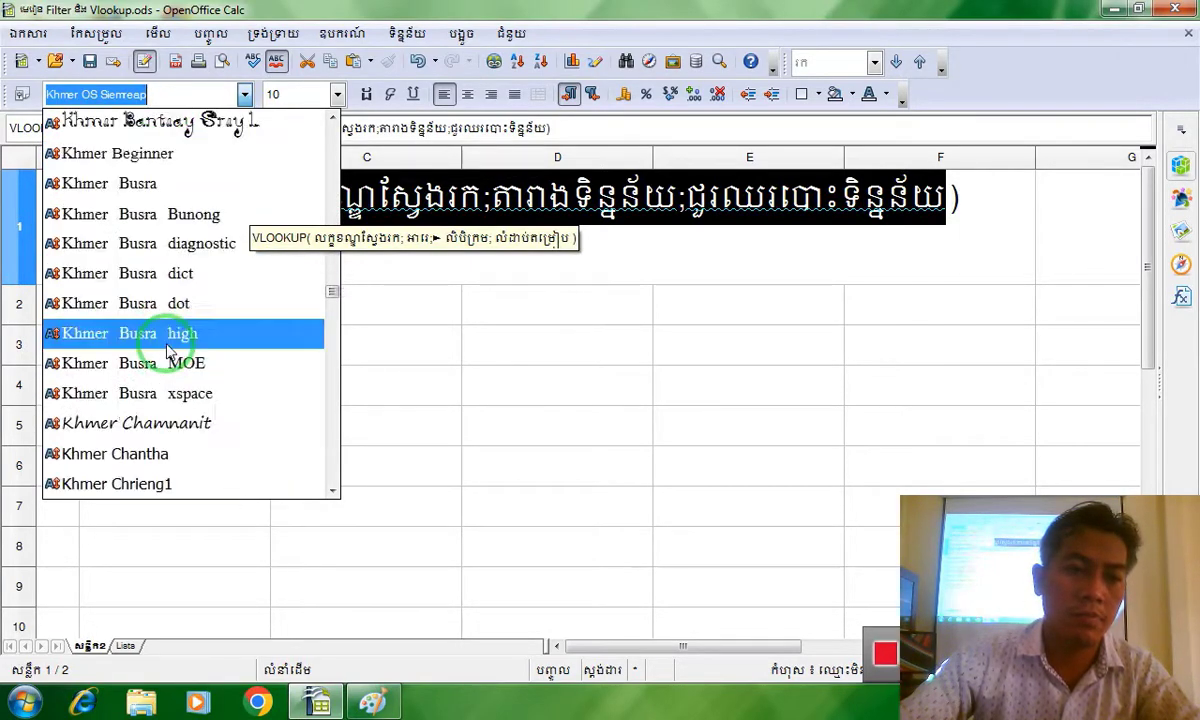
scroll(170, 350, "down", 15)
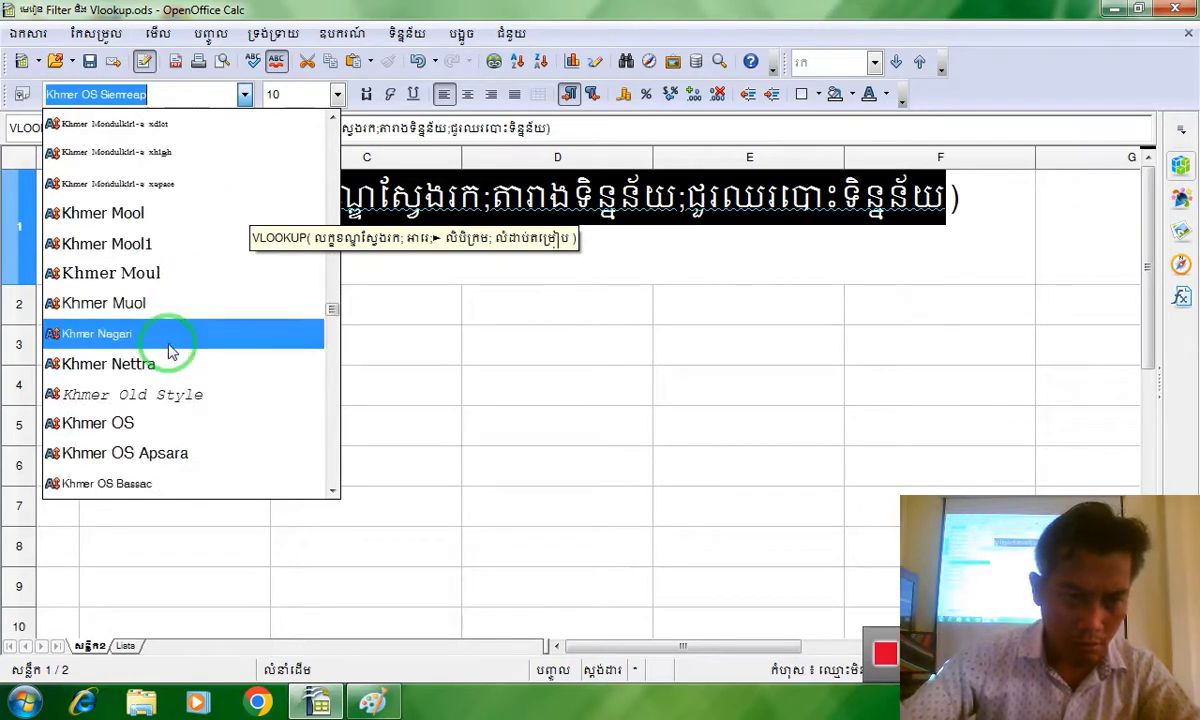
scroll(170, 350, "down", 5)
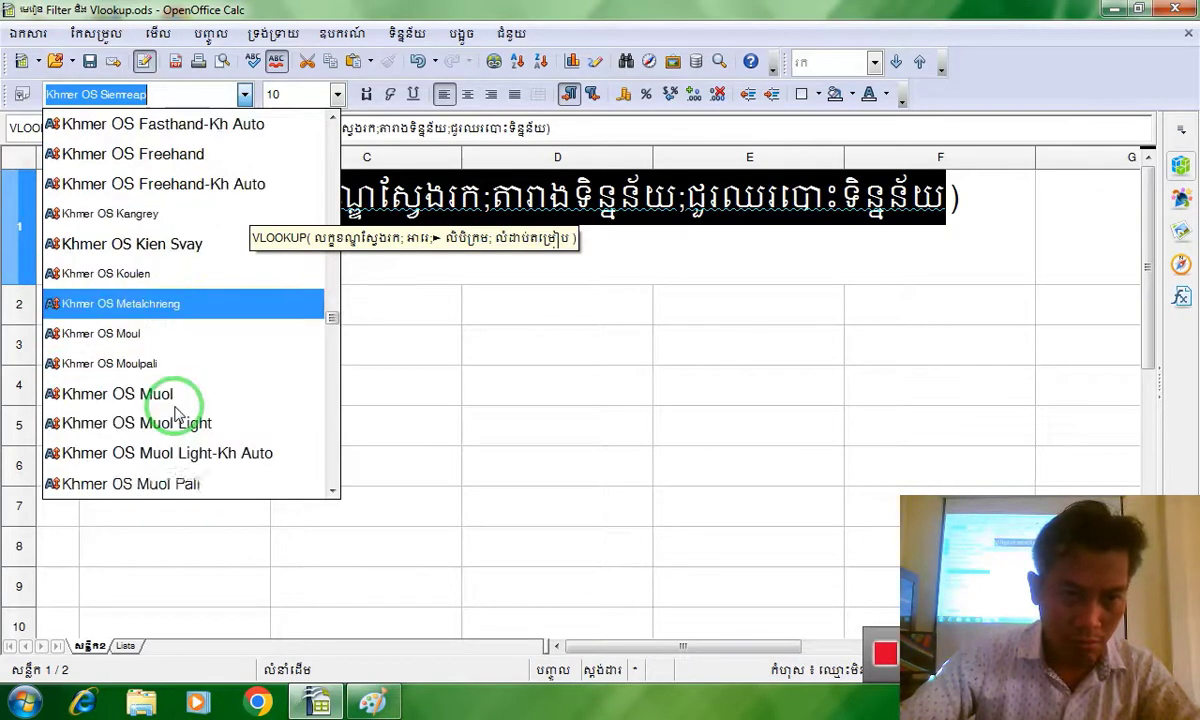
scroll(175, 405, "down", 1)
left_click(175, 391)
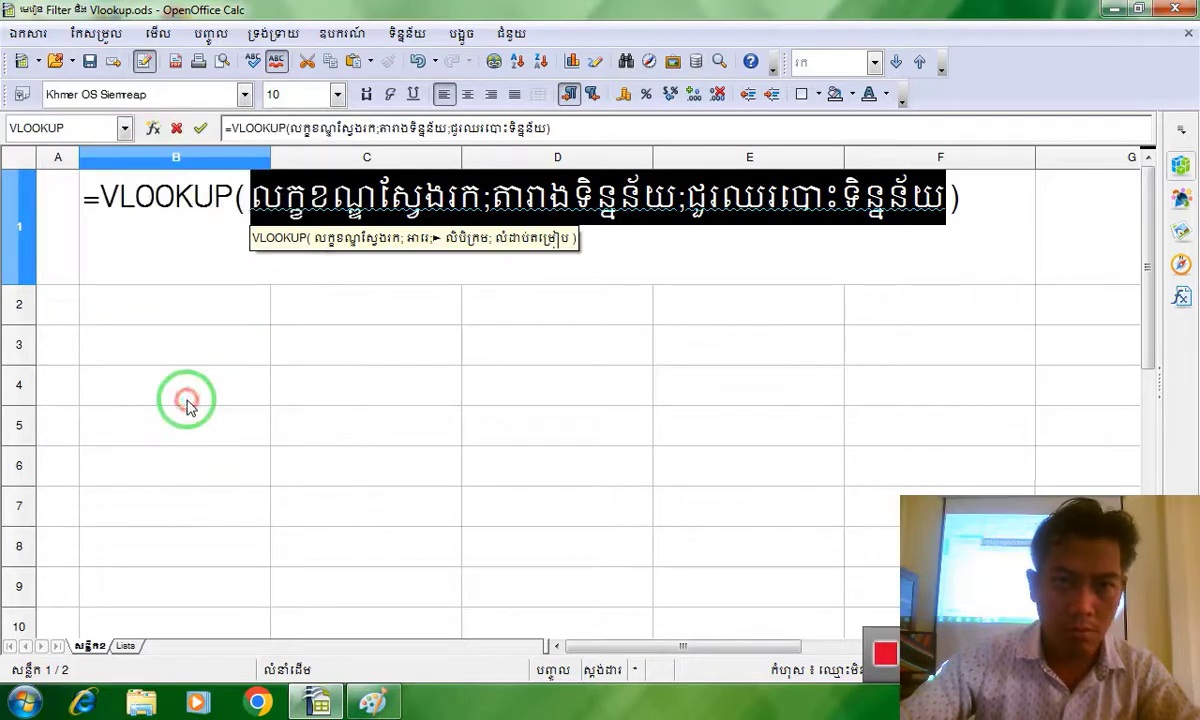
Add a semicolon and the fourth argument លក្ខណៈស្វែងរក to the VLOOKUP formula in B1.
left_click_drag(195, 393, 835, 185)
left_click(951, 200)
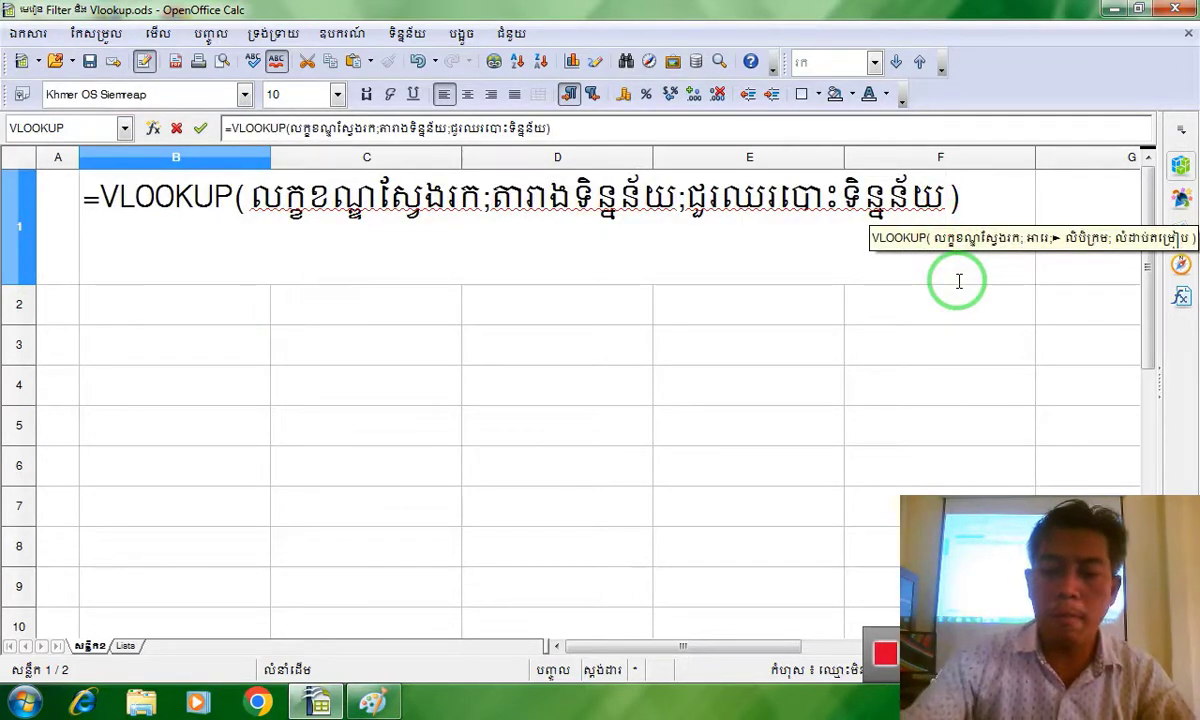
type(";")
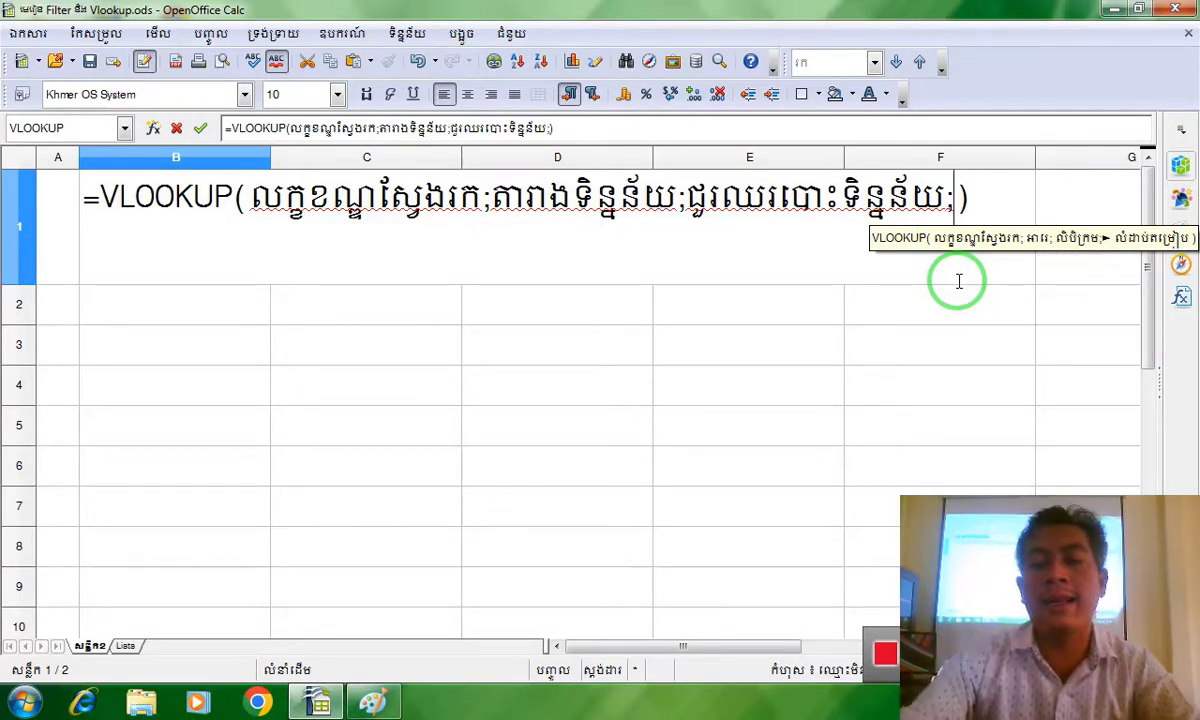
type("លក្ខ")
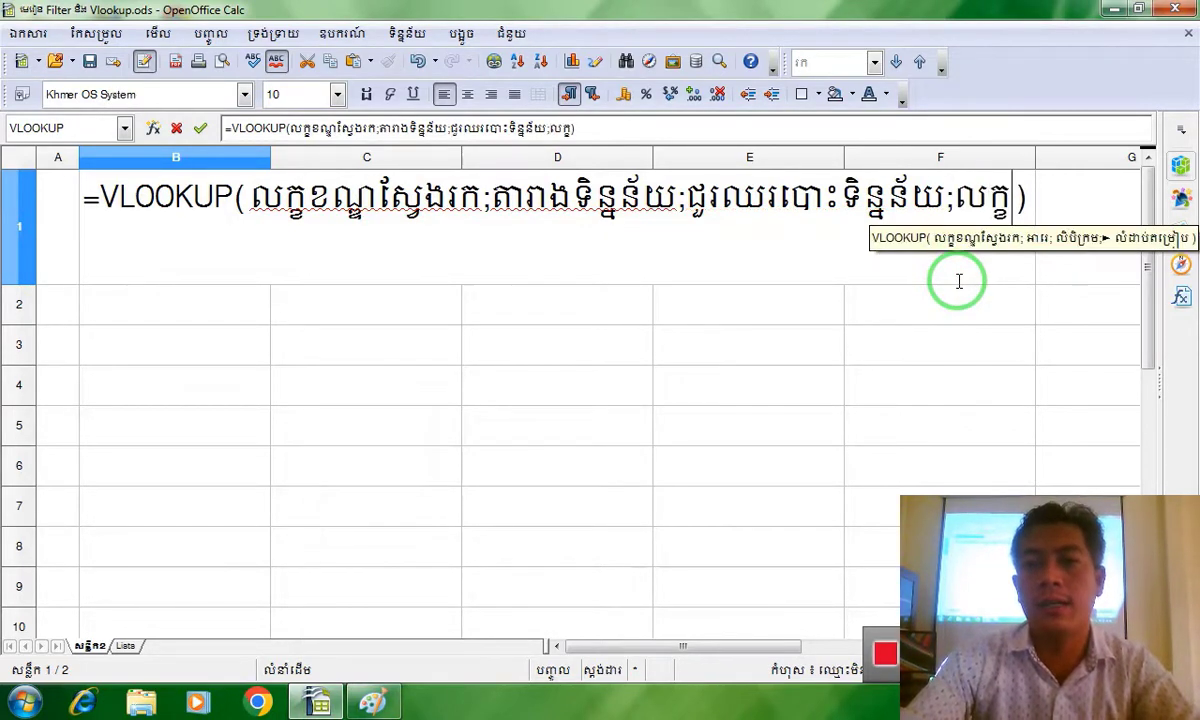
type("ណា")
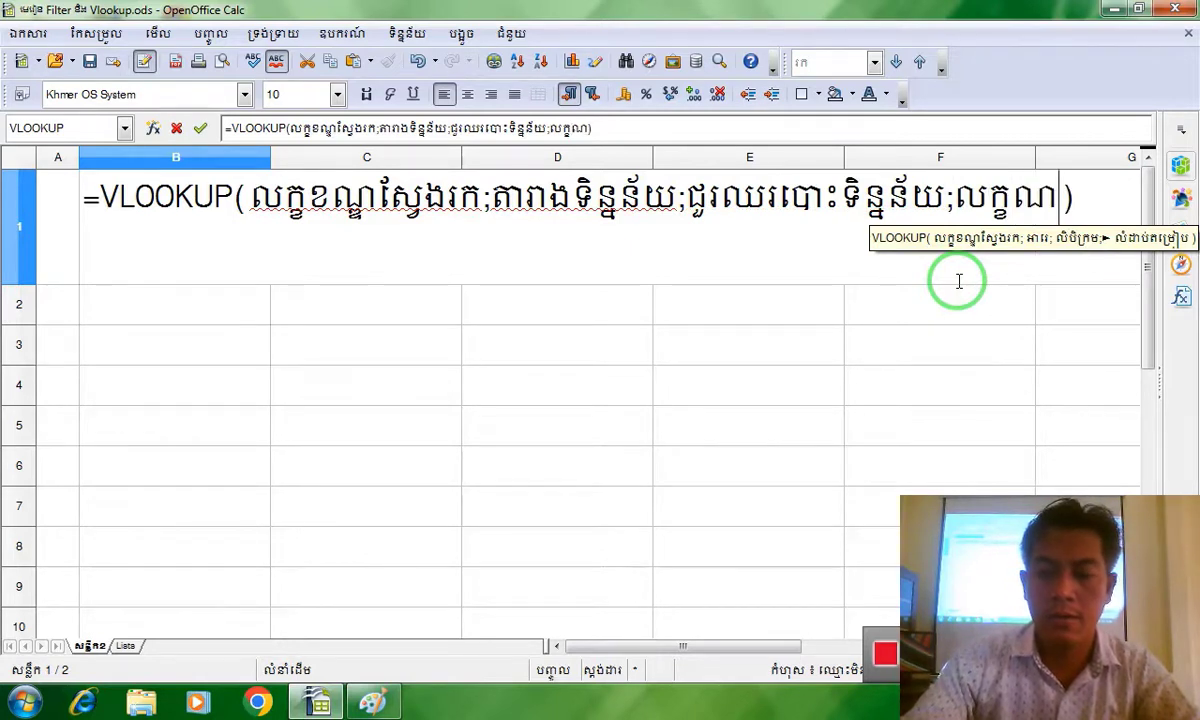
type("ស្វែ")
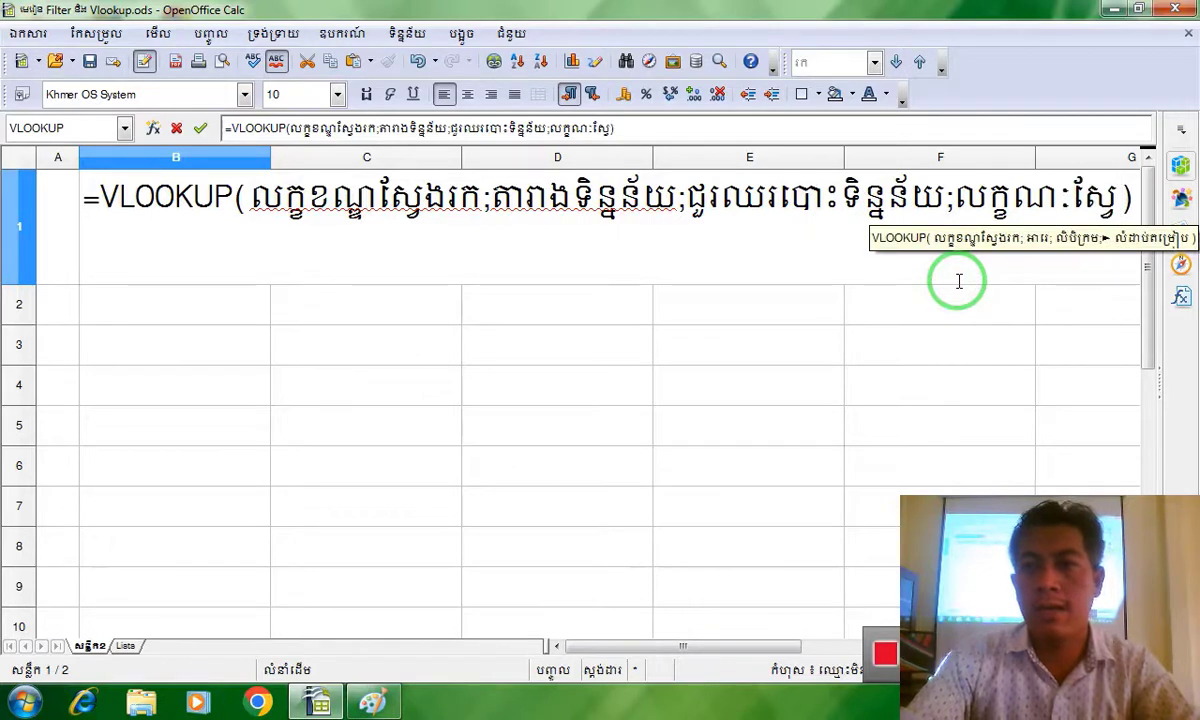
type("ងរក")
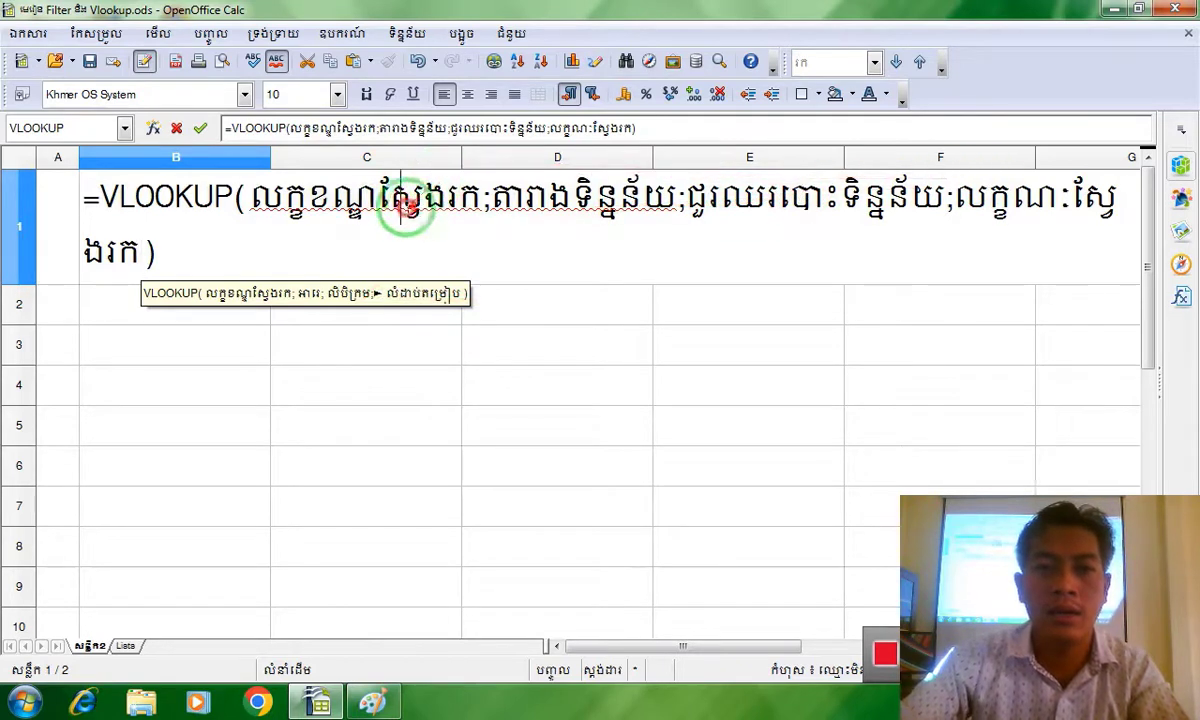
Highlight the arguments of the VLOOKUP formula in B1 one after another and commit the formula.
left_click_drag(402, 200, 252, 185)
left_click_drag(490, 200, 1128, 219)
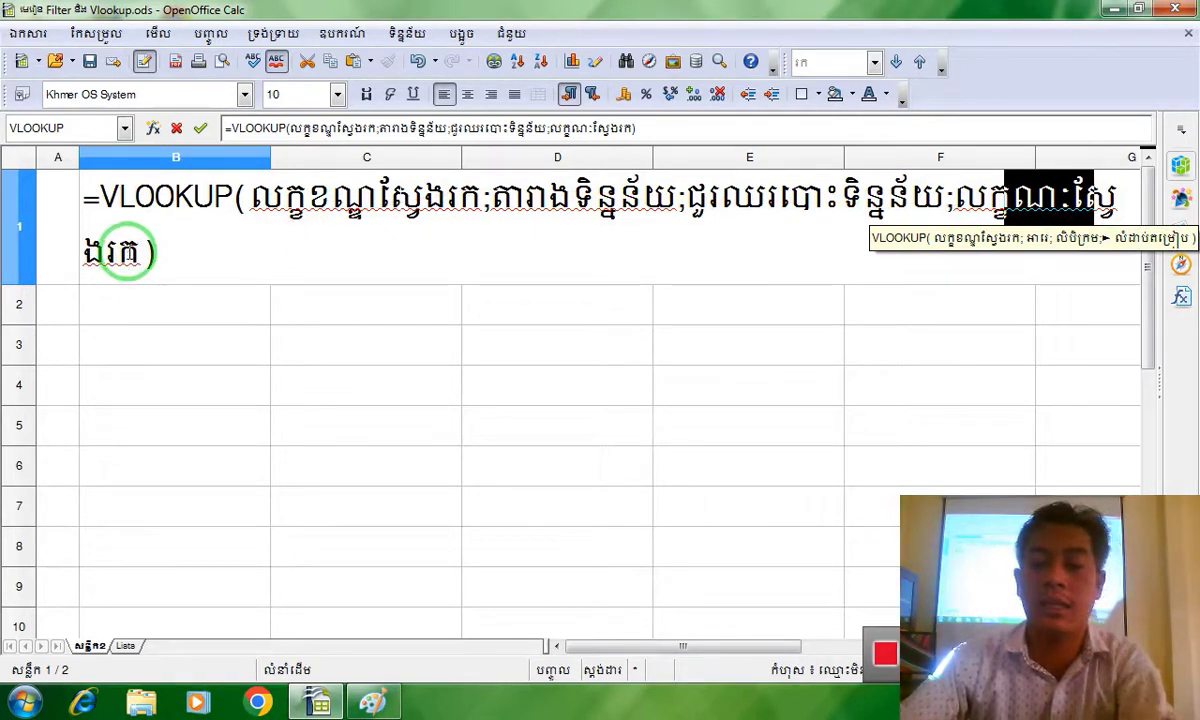
key("Return")
left_click(134, 254)
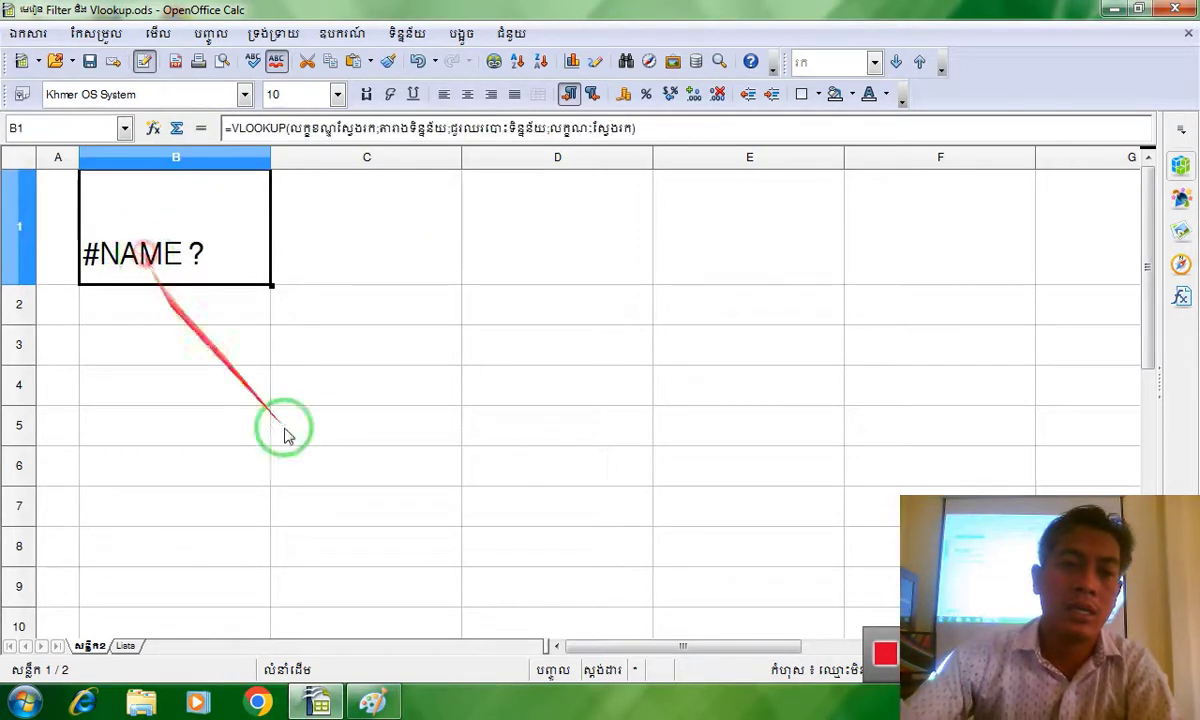
Merge cells A67:B67 on the Lists sheet, just above the second header row.
left_click(125, 646)
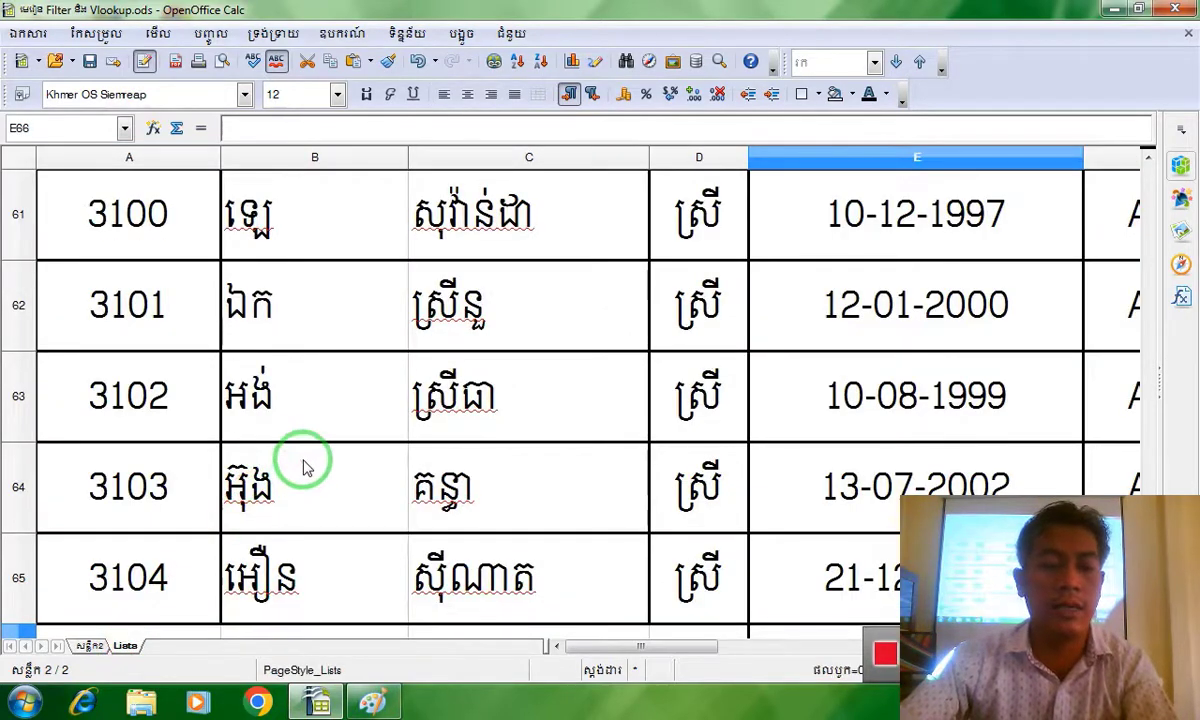
scroll(305, 467, "down", 5, "ctrl")
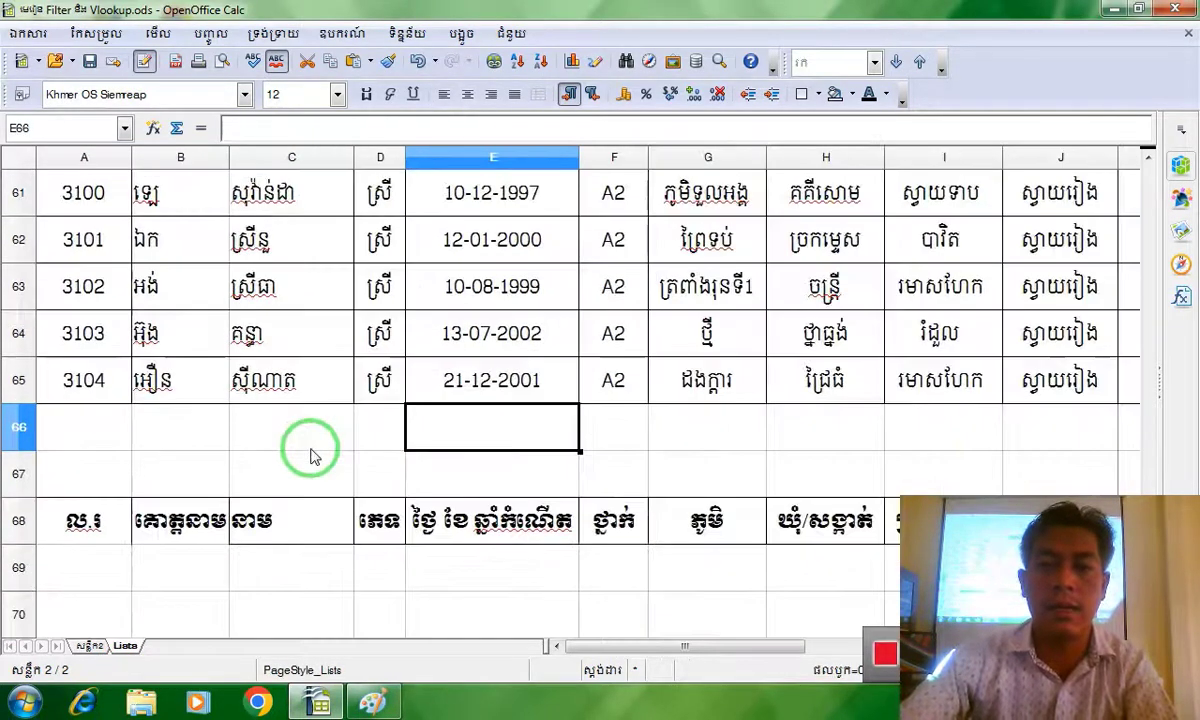
scroll(310, 455, "down", 1, "ctrl")
left_click(97, 440)
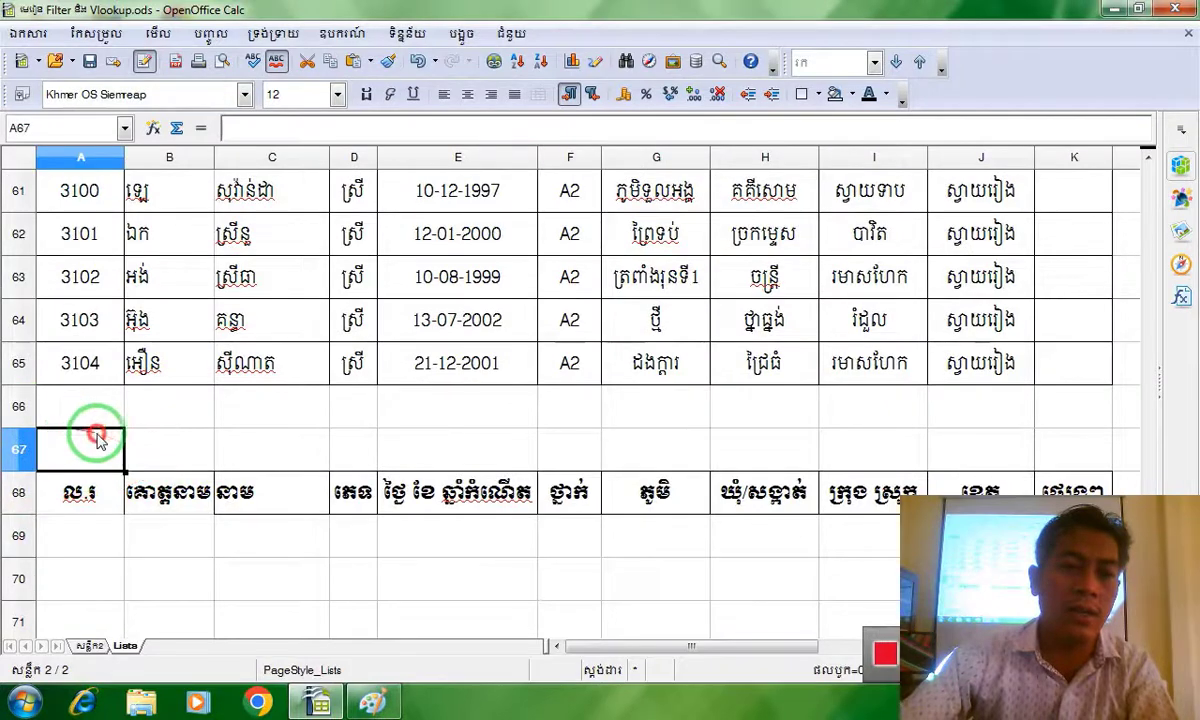
left_click_drag(97, 440, 182, 445)
left_click(537, 95)
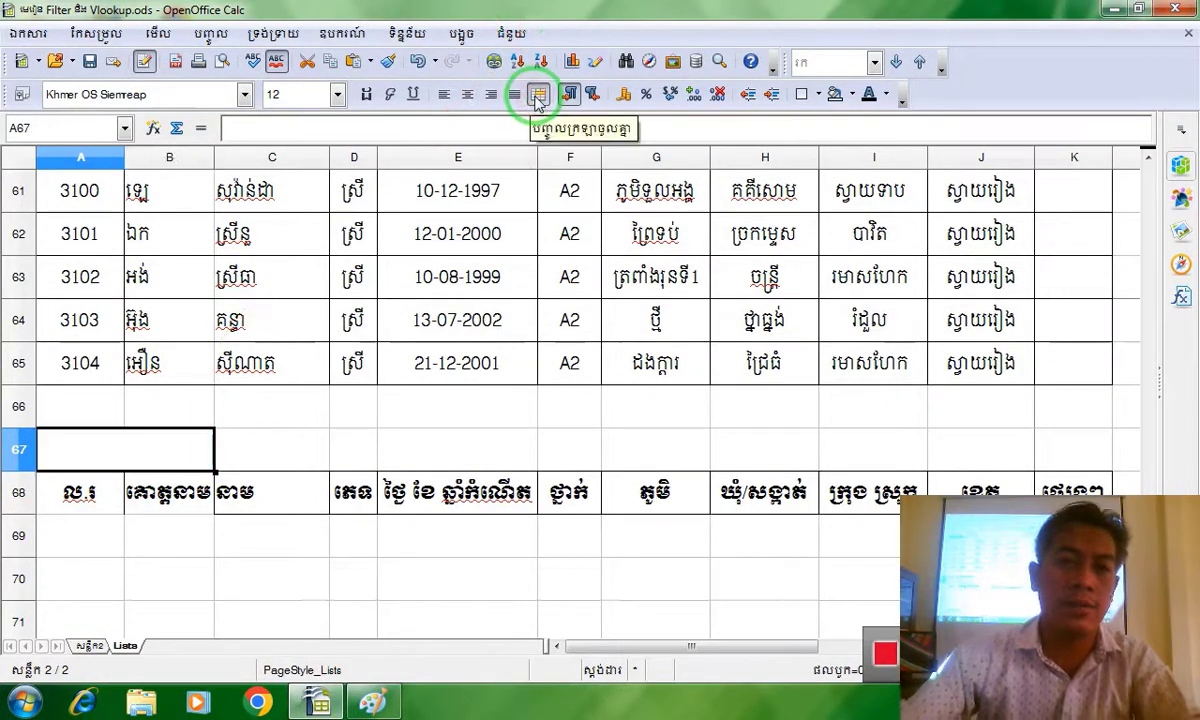
Enter the label សូមបញ្ចូលអត្តលេខ in the merged cell A67.
type("ស្")
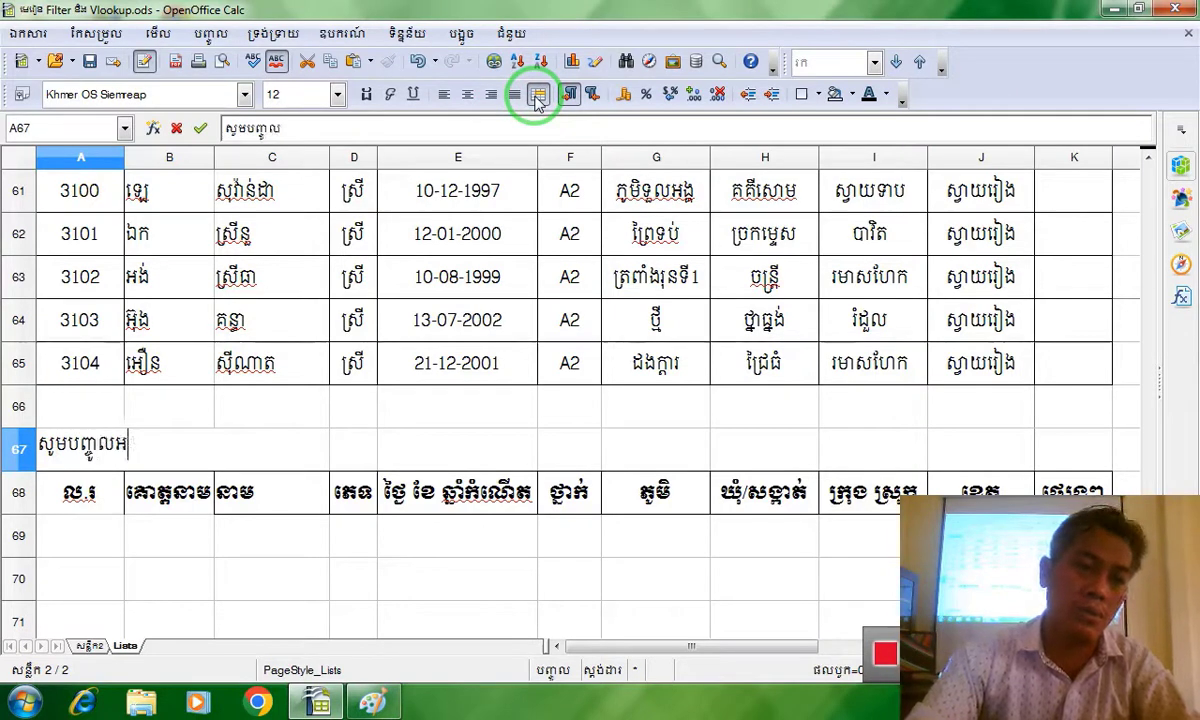
type("មបញ្ចូលអត្តលេខ")
key("Tab")
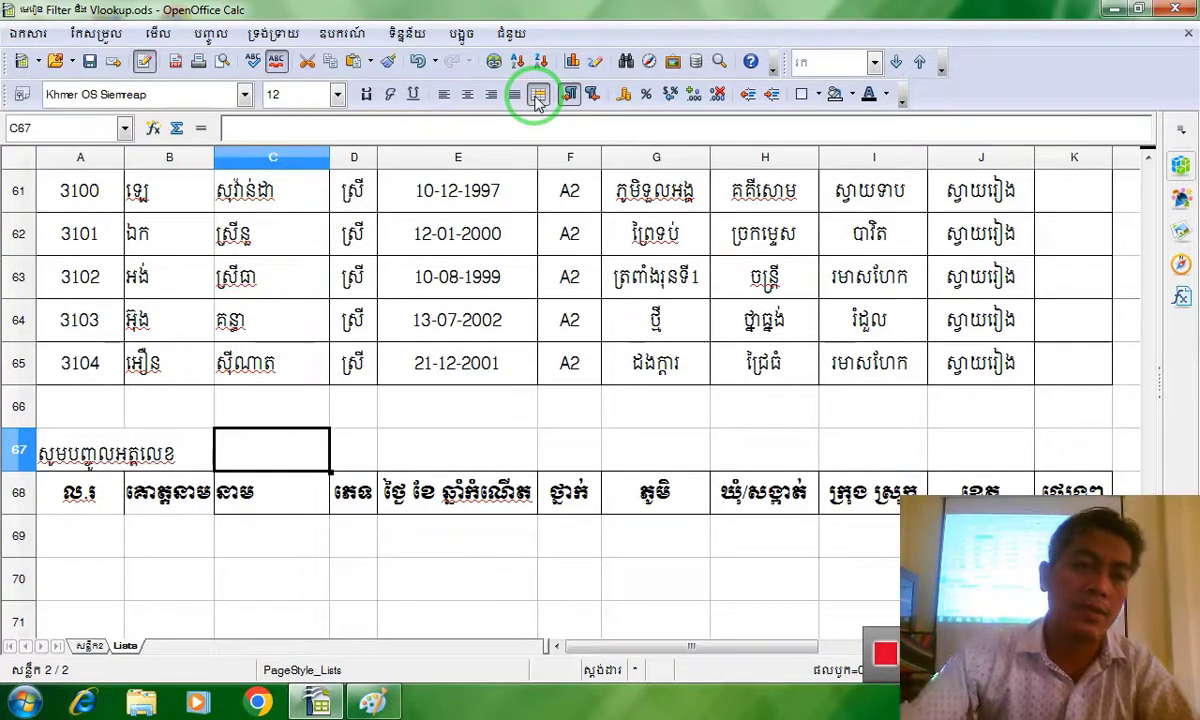
Give the input cell C67 beside the label a yellow background and a red font color.
left_click(19, 449)
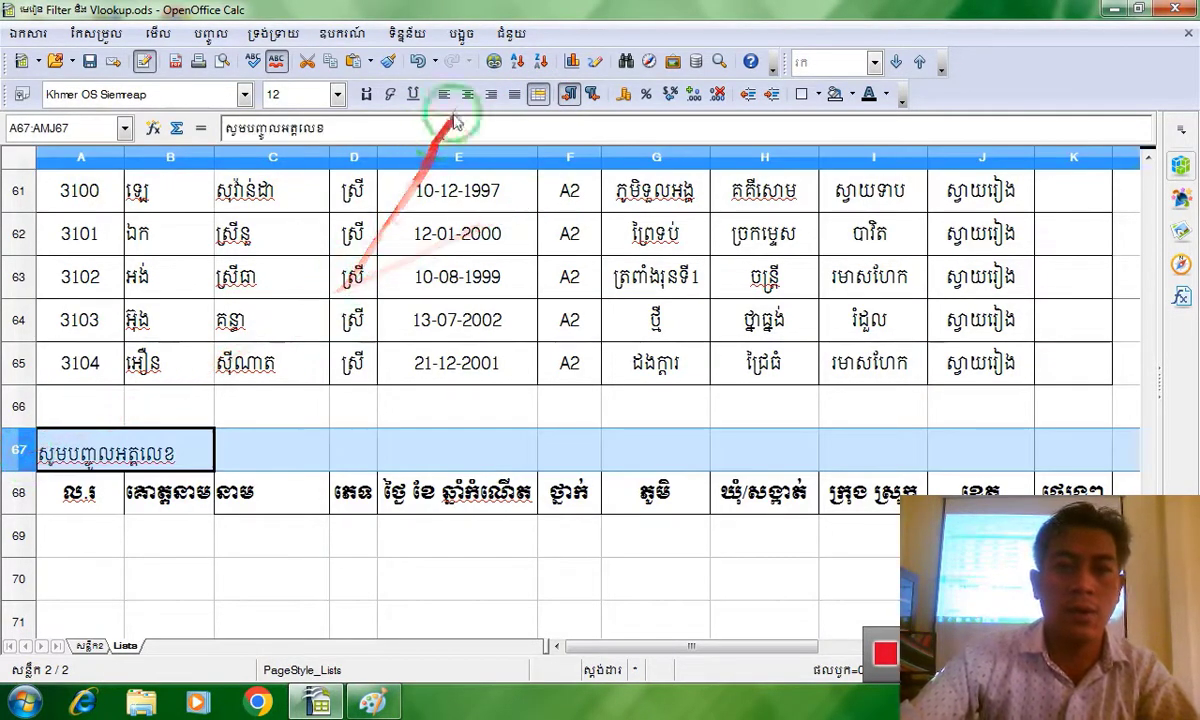
left_click(78, 440)
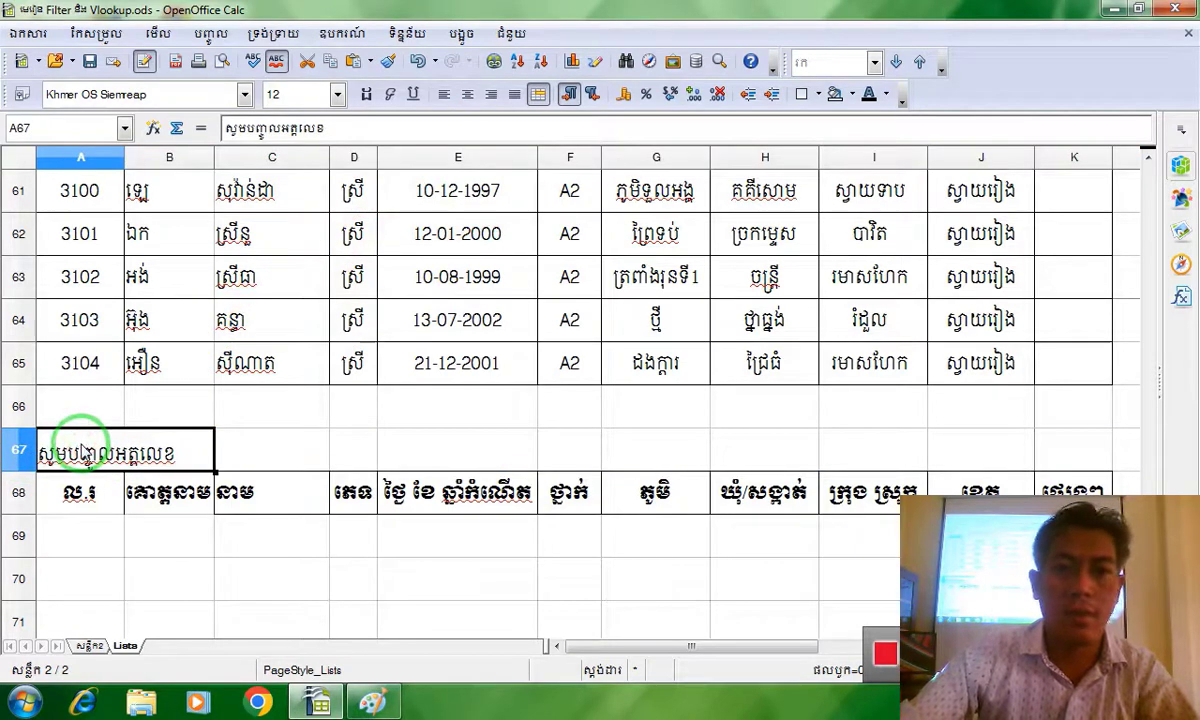
left_click(276, 449)
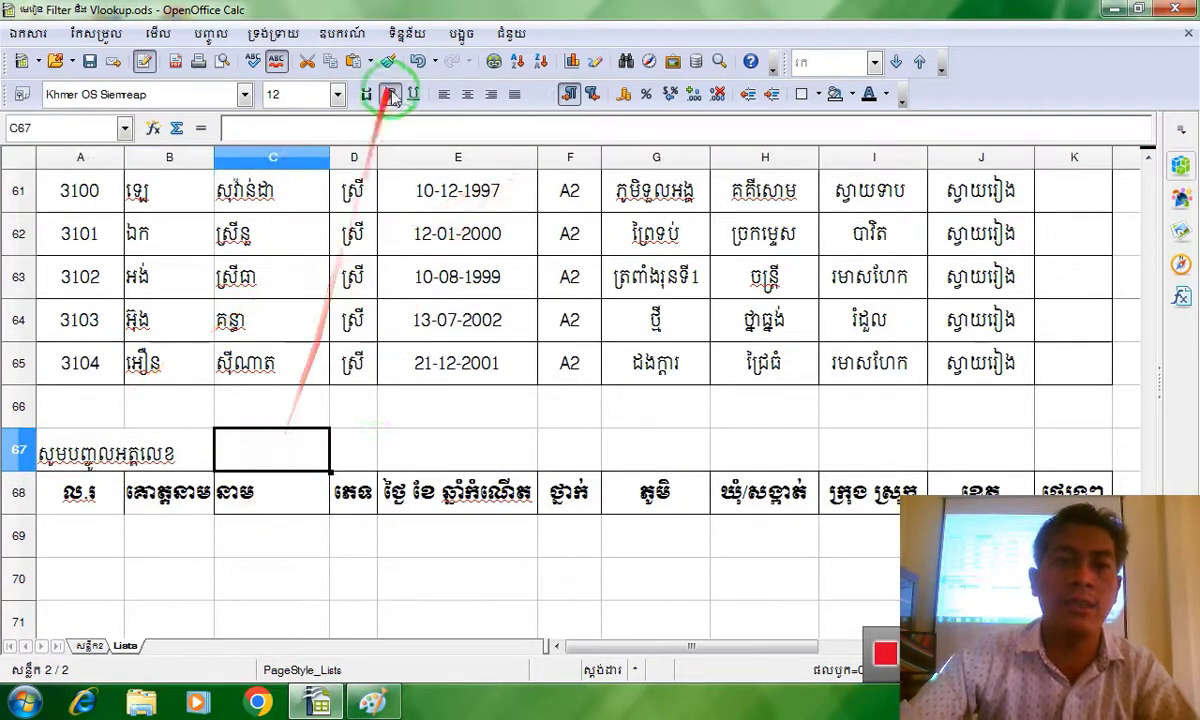
left_click(885, 94)
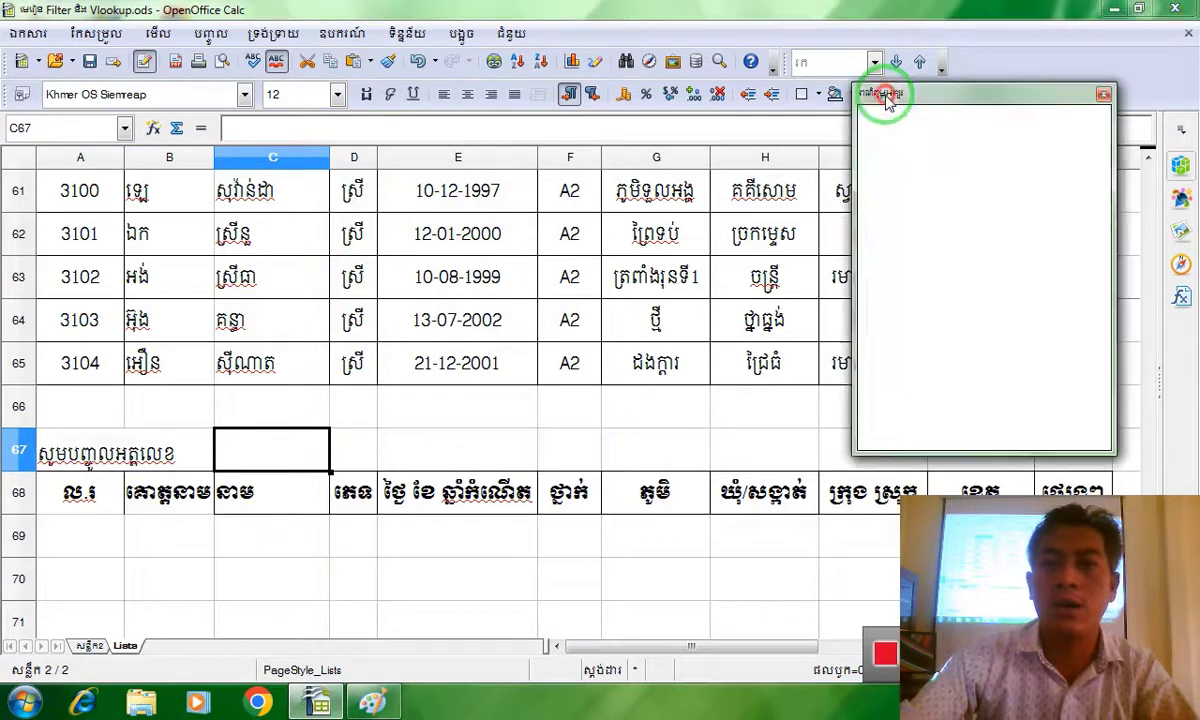
left_click(874, 176)
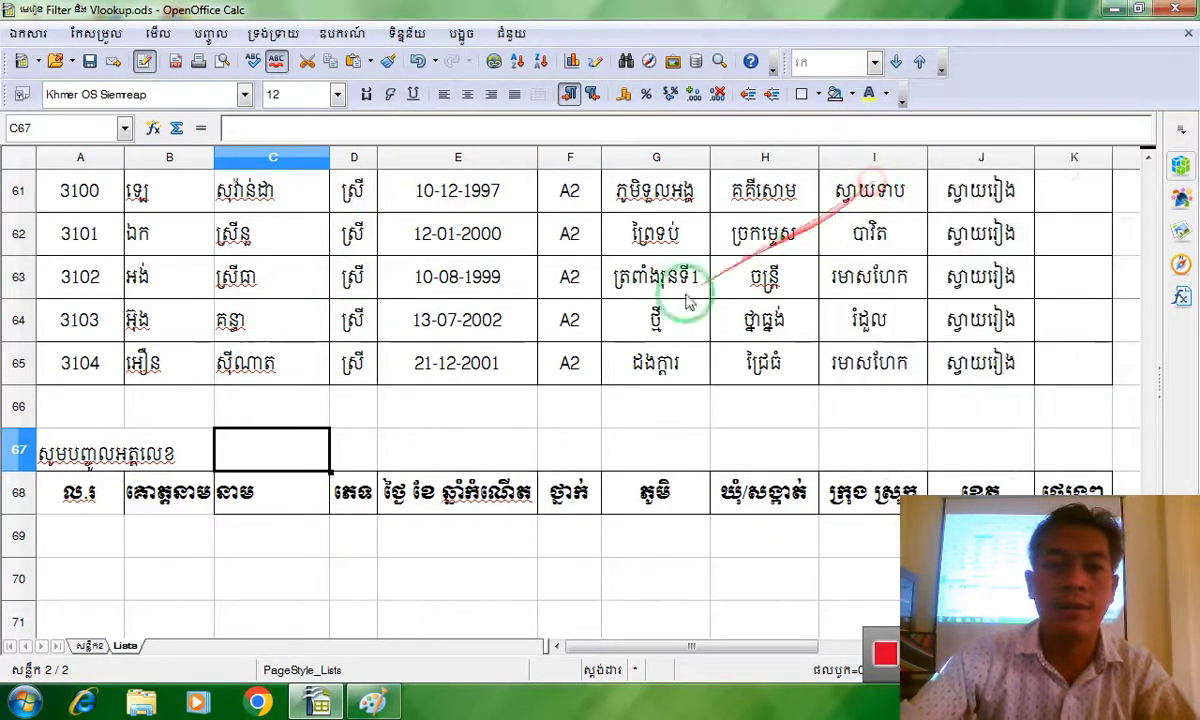
left_click(849, 95)
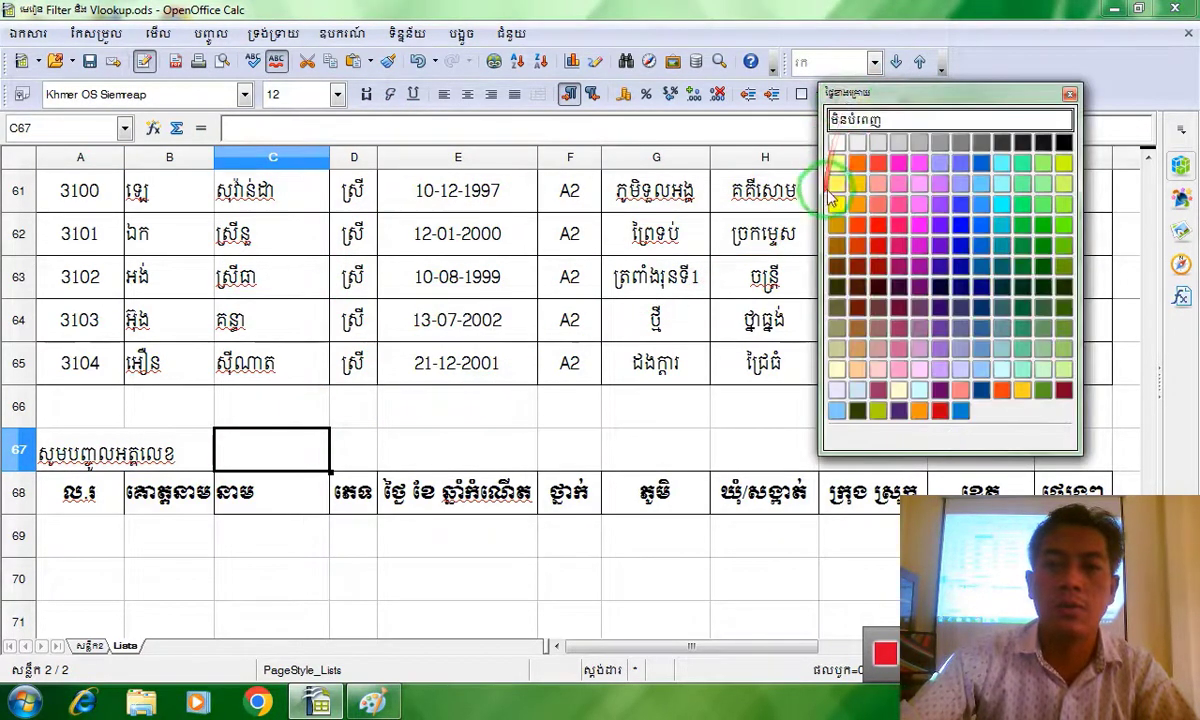
left_click(836, 203)
left_click(879, 95)
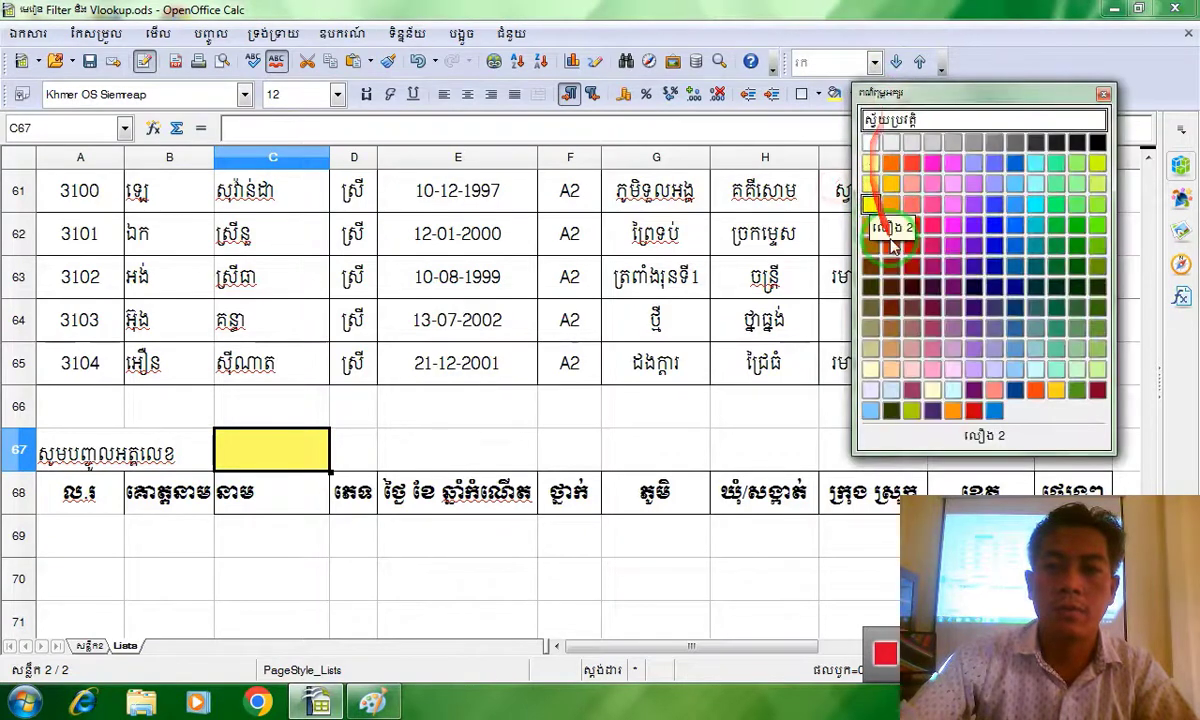
left_click(911, 163)
left_click_drag(355, 405, 355, 447)
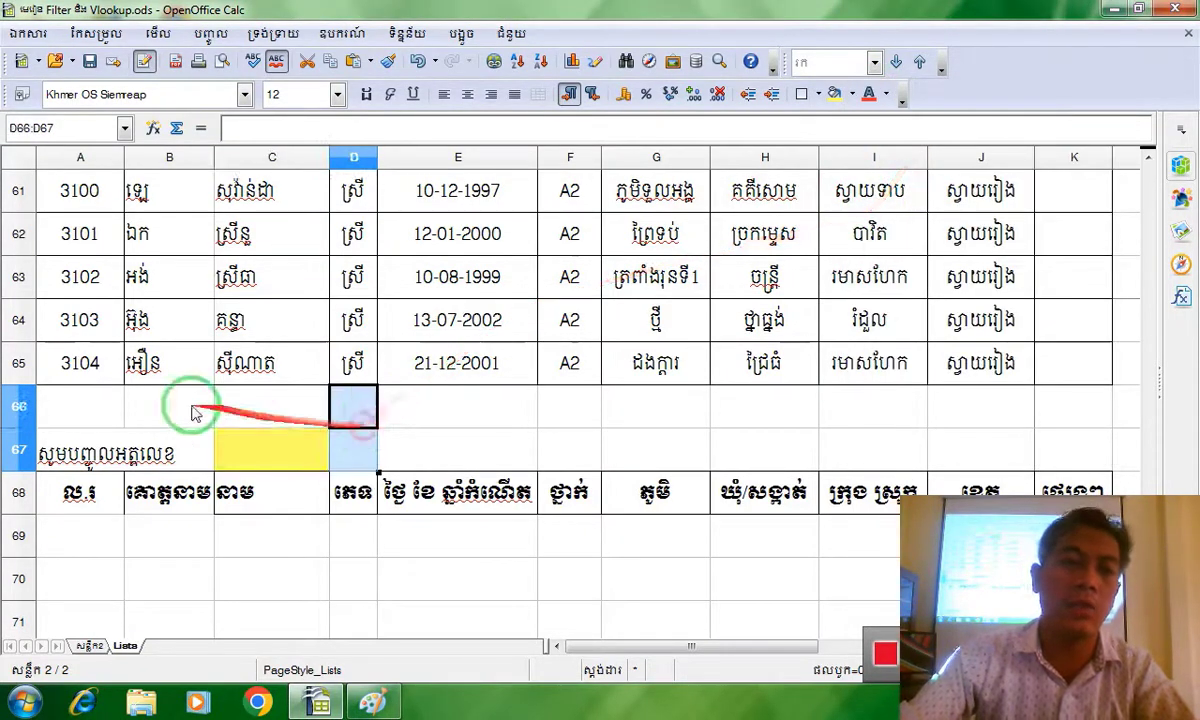
Apply borders to all cells of the header row and the empty row below it, A68:K69.
left_click_drag(88, 500, 1070, 535)
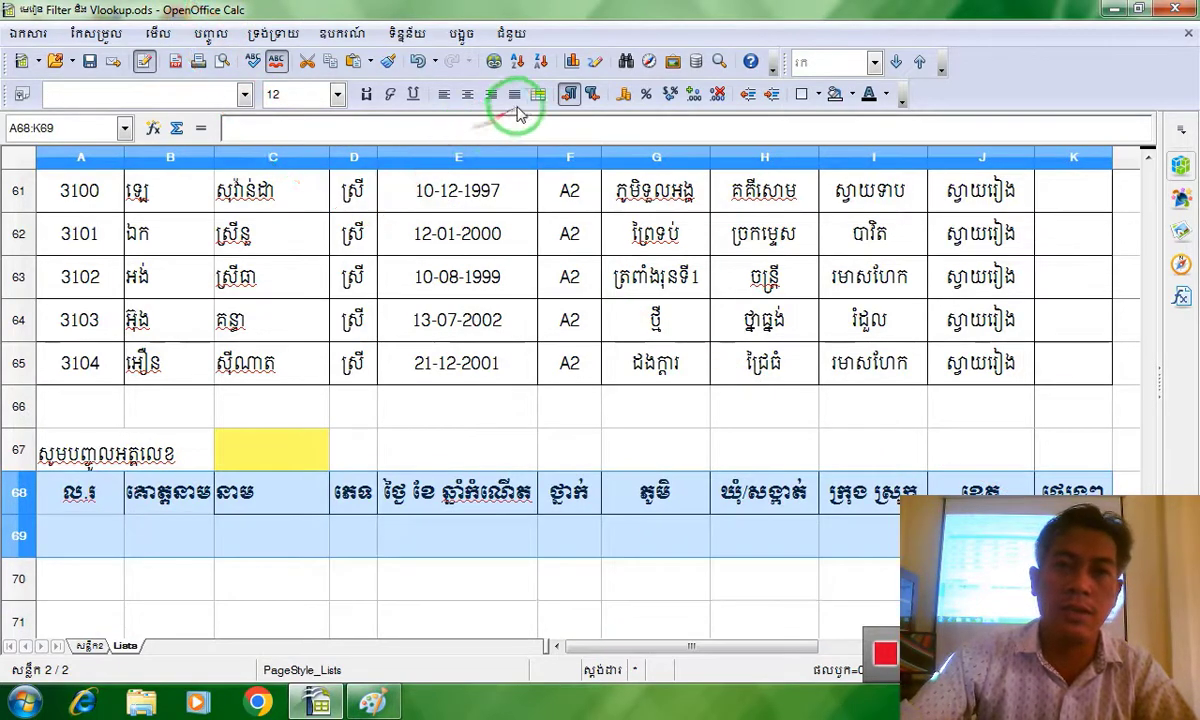
left_click(818, 94)
left_click(836, 172)
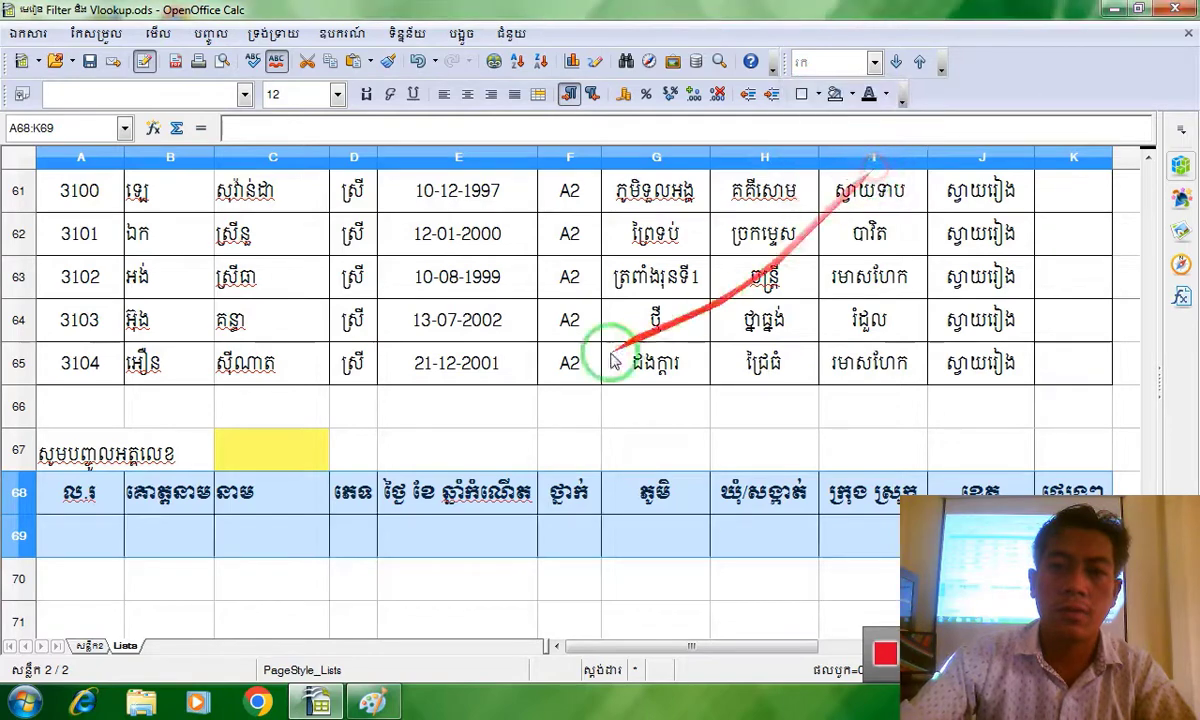
Look over the student table from its header row to the last record, checking the ID column that feeds the lookup.
left_click(614, 362)
left_click(80, 542)
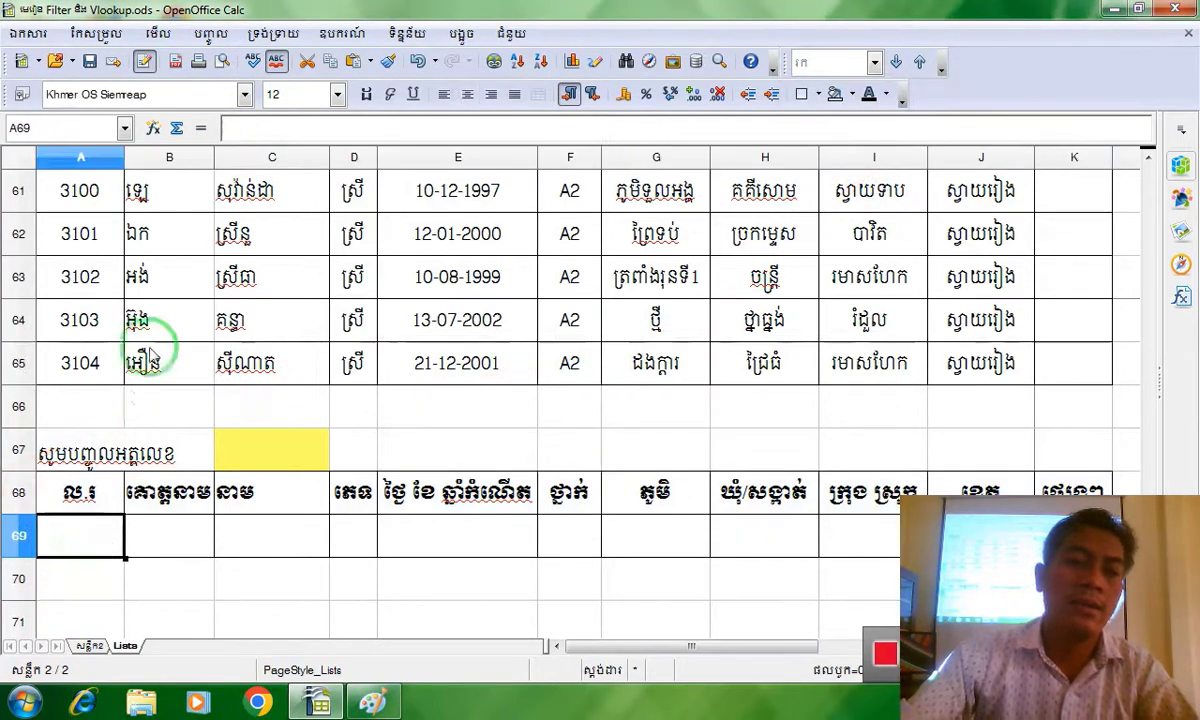
scroll(50, 370, "up", 20)
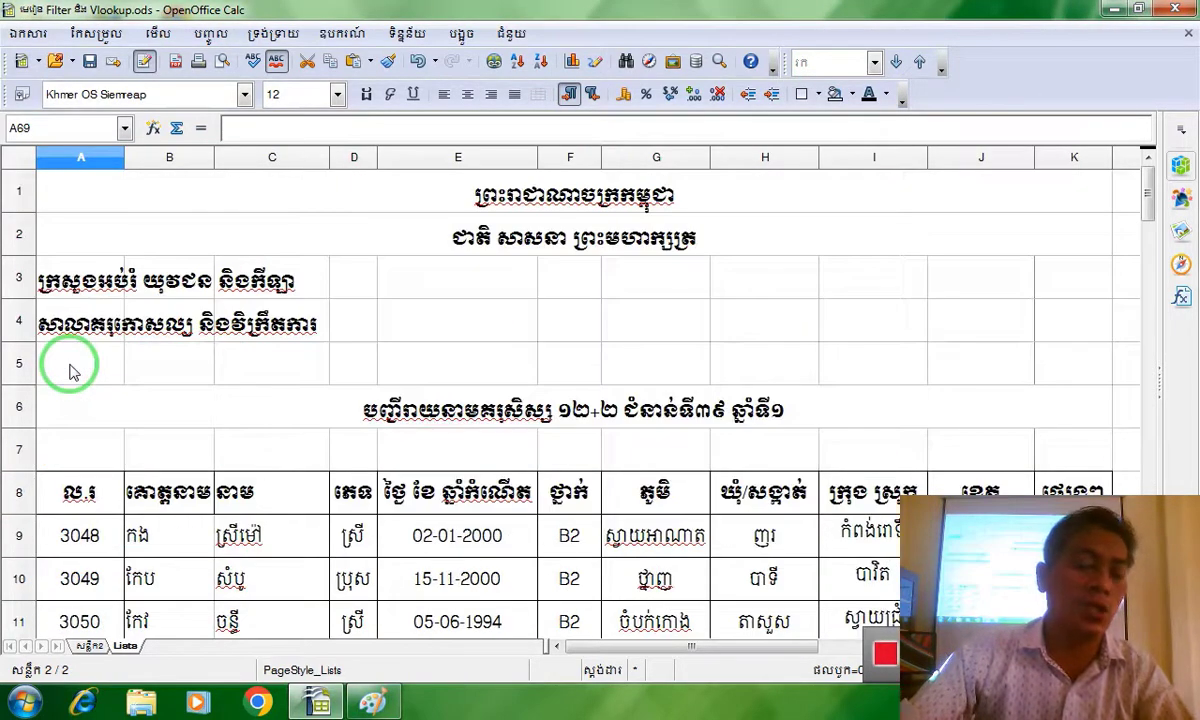
scroll(70, 370, "down", 3)
scroll(62, 362, "up", 2)
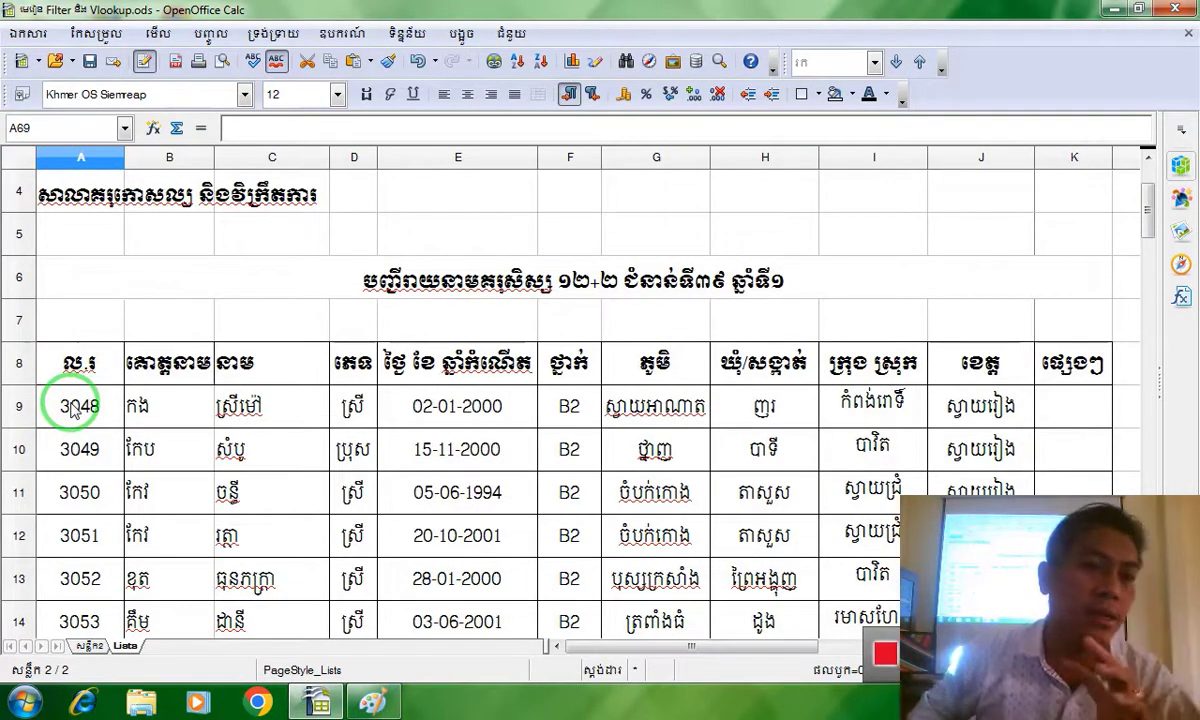
scroll(88, 405, "down", 20)
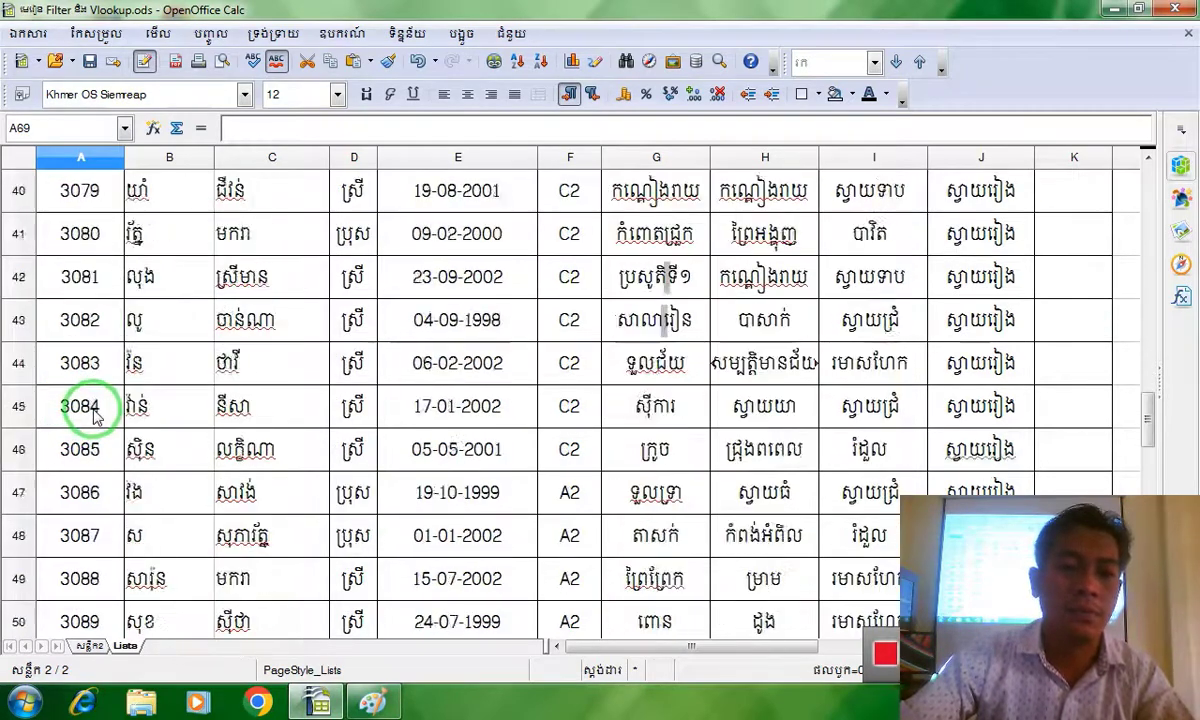
scroll(94, 410, "up", 3)
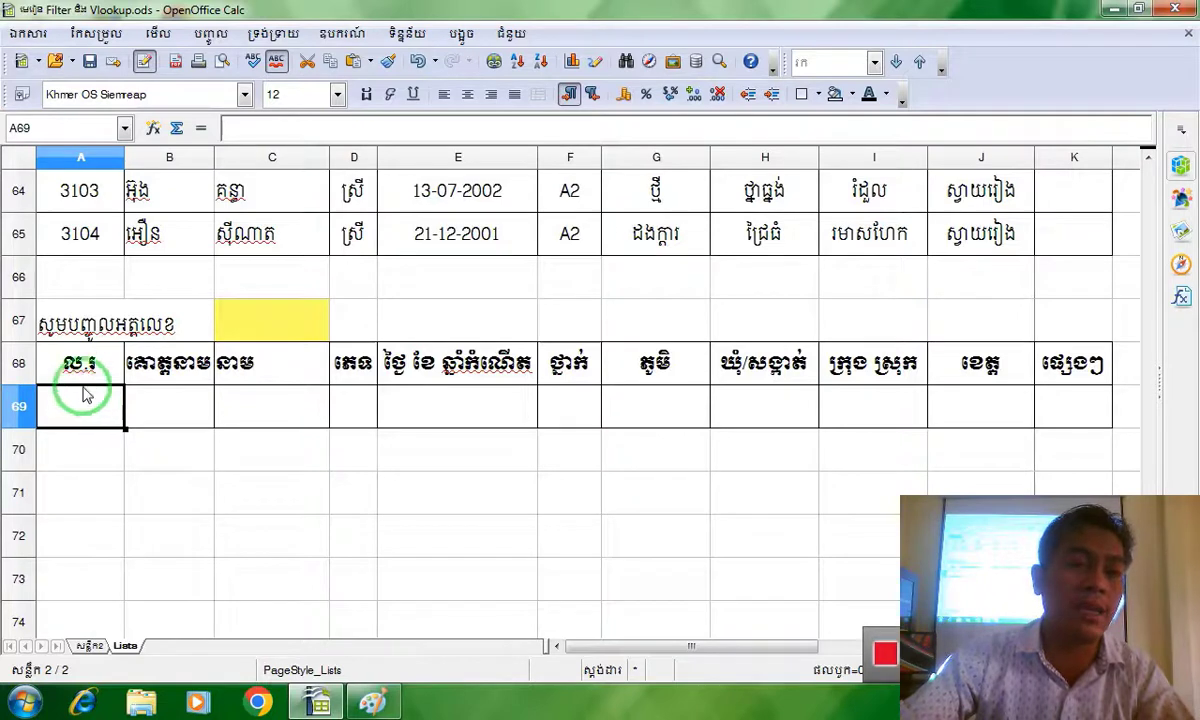
Start a VLOOKUP formula in A69 with the yellow input cell C67 as the search criterion.
left_click(92, 373)
left_click(86, 402)
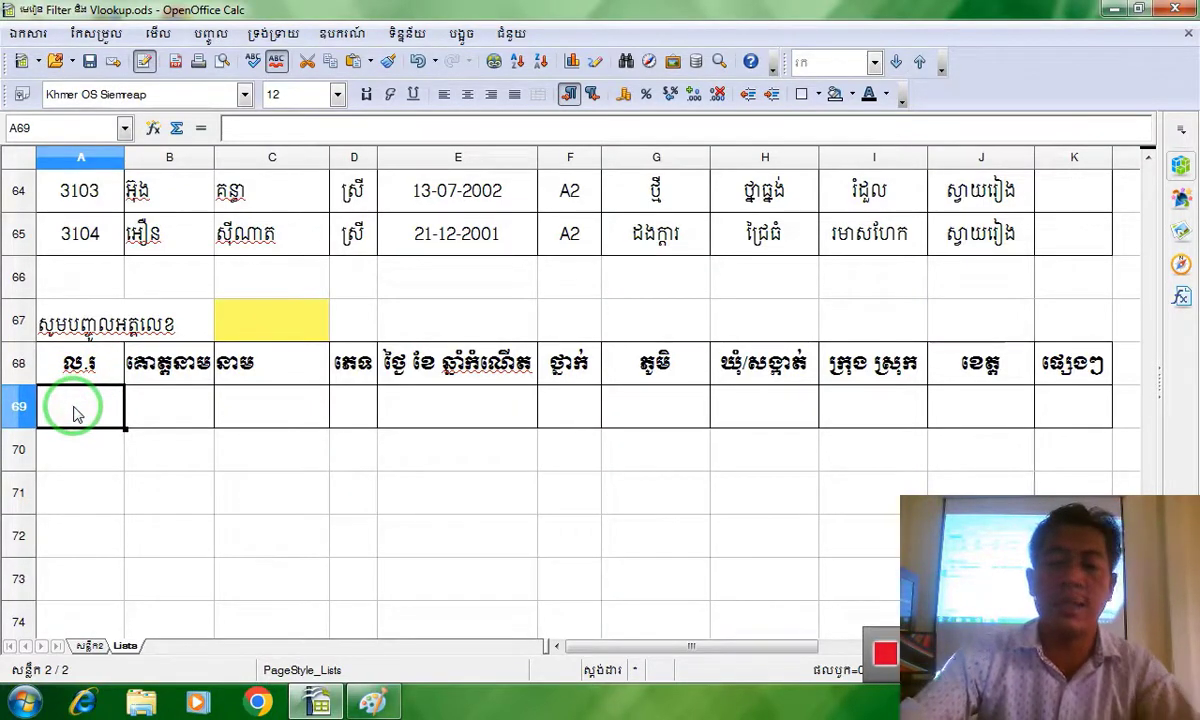
type("=v")
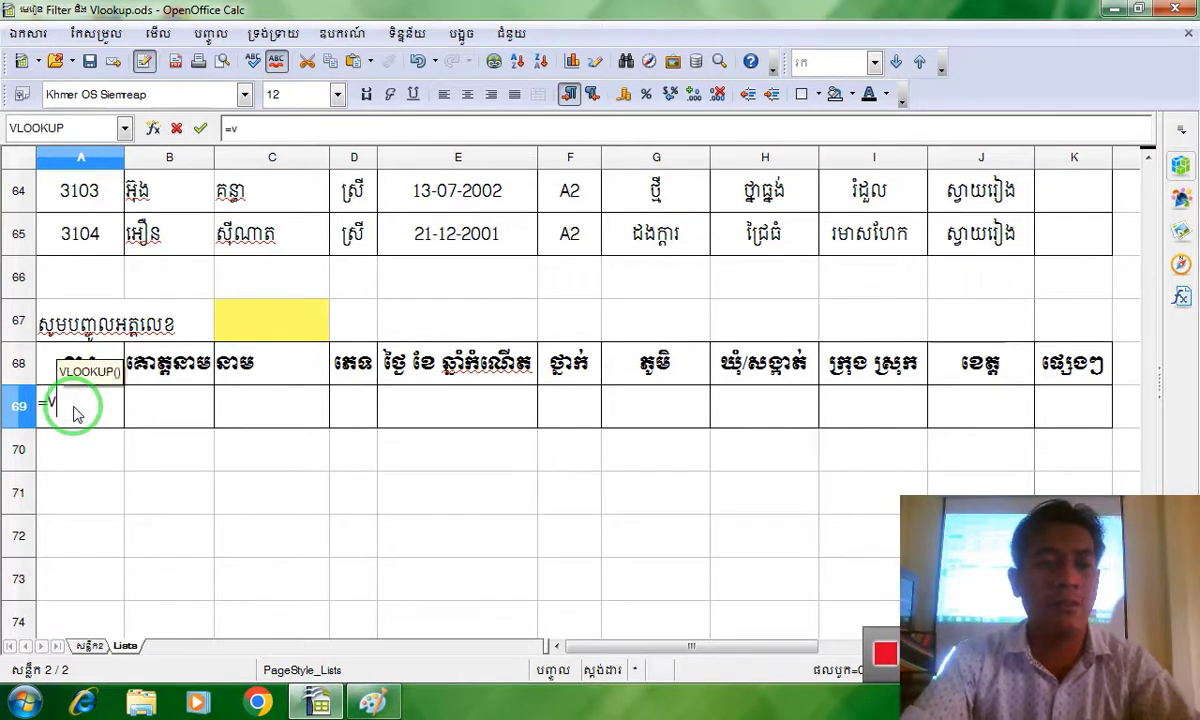
type("lookup")
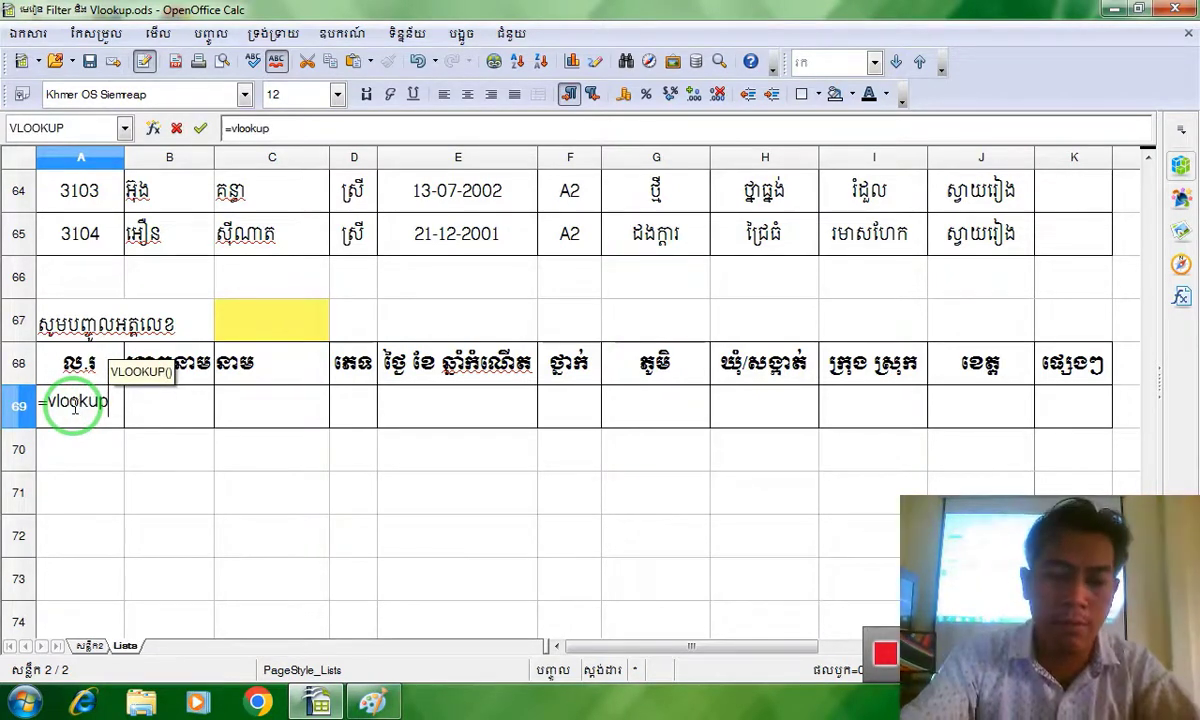
type("(")
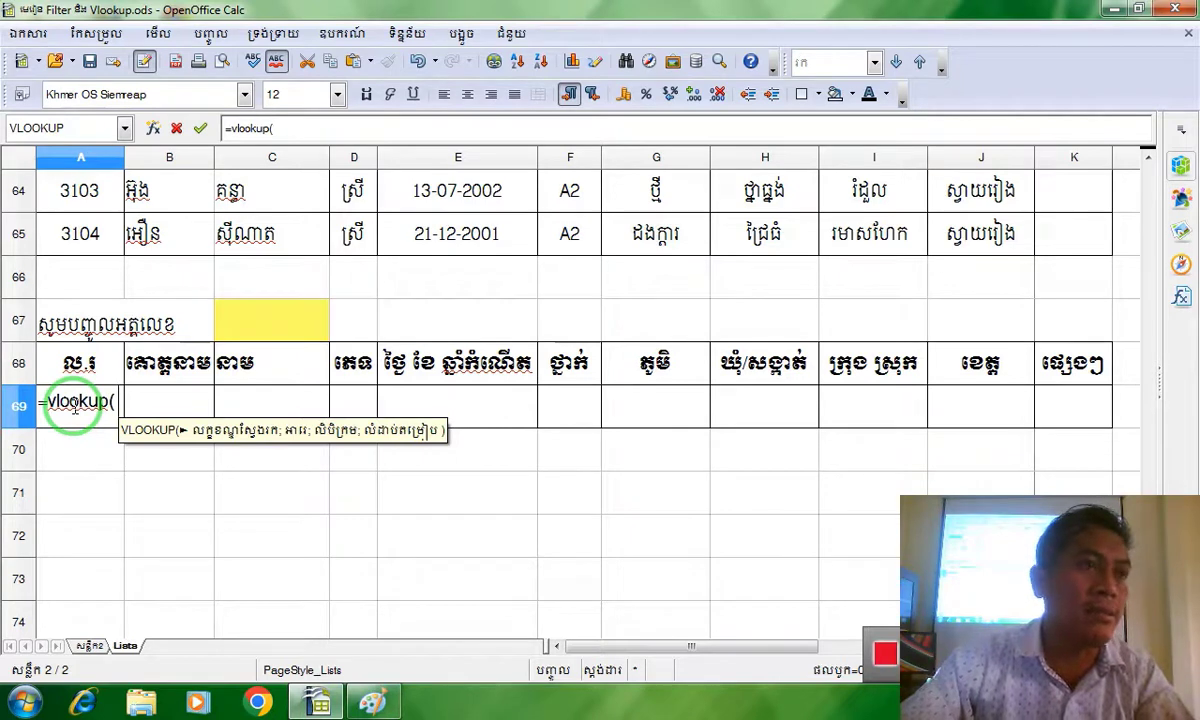
left_click(270, 333)
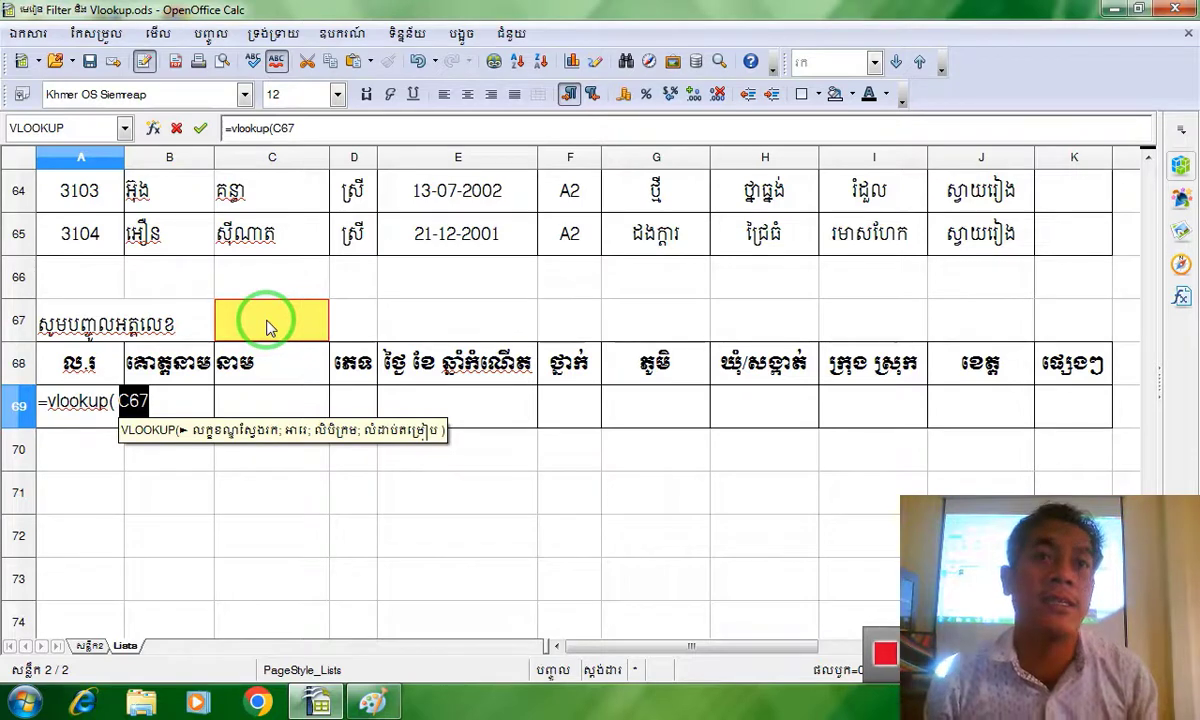
type(";")
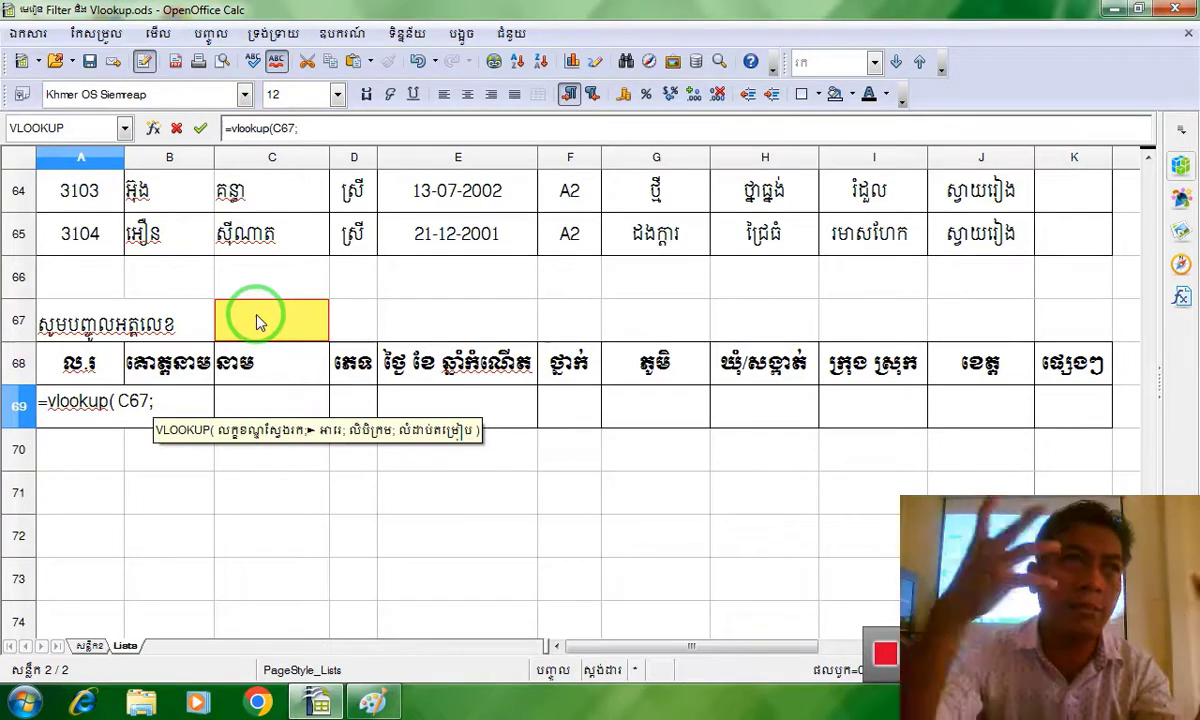
Add the whole student table including its header row, A8:K65, as the formula's lookup array.
scroll(193, 338, "up", 4)
scroll(193, 338, "up", 16)
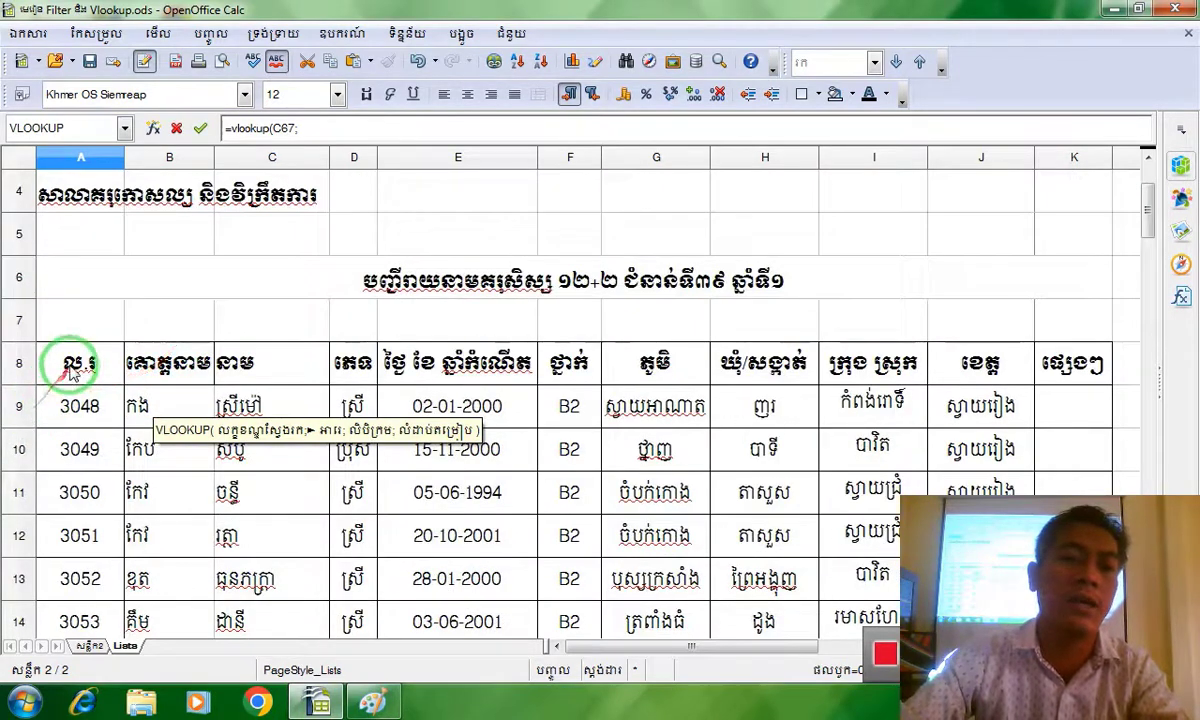
left_click_drag(75, 366, 868, 485)
scroll(595, 437, "down", 4)
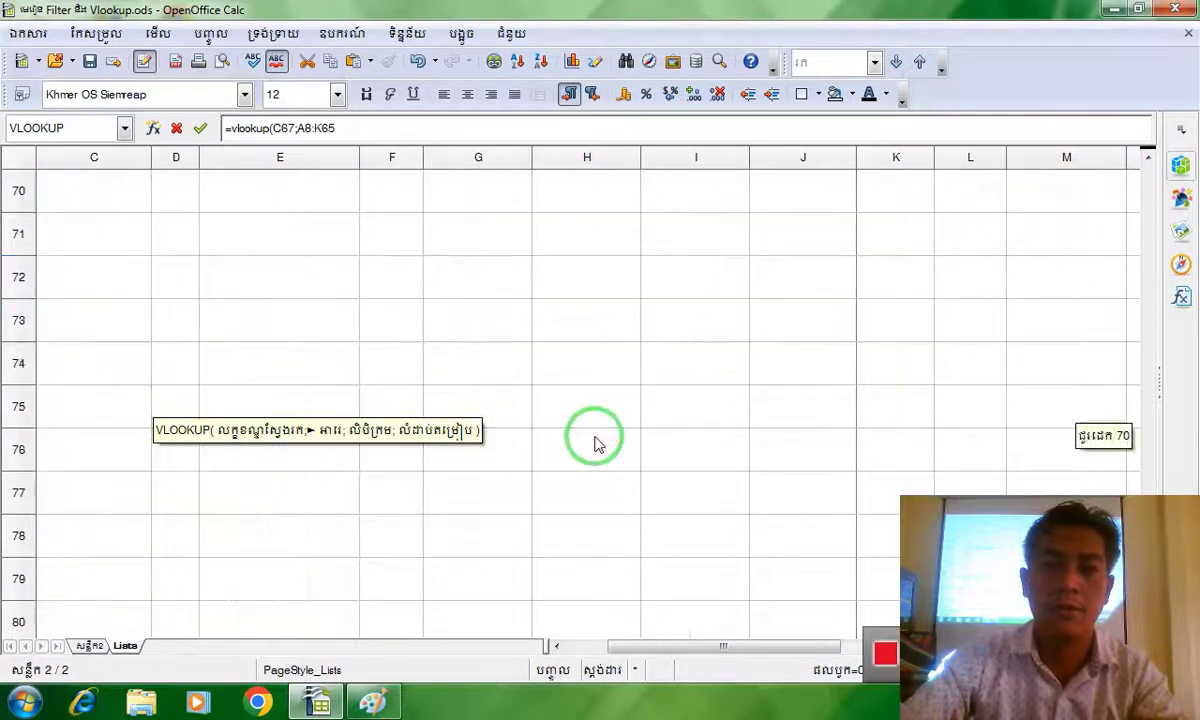
scroll(595, 437, "up", 2)
left_click_drag(727, 650, 645, 648)
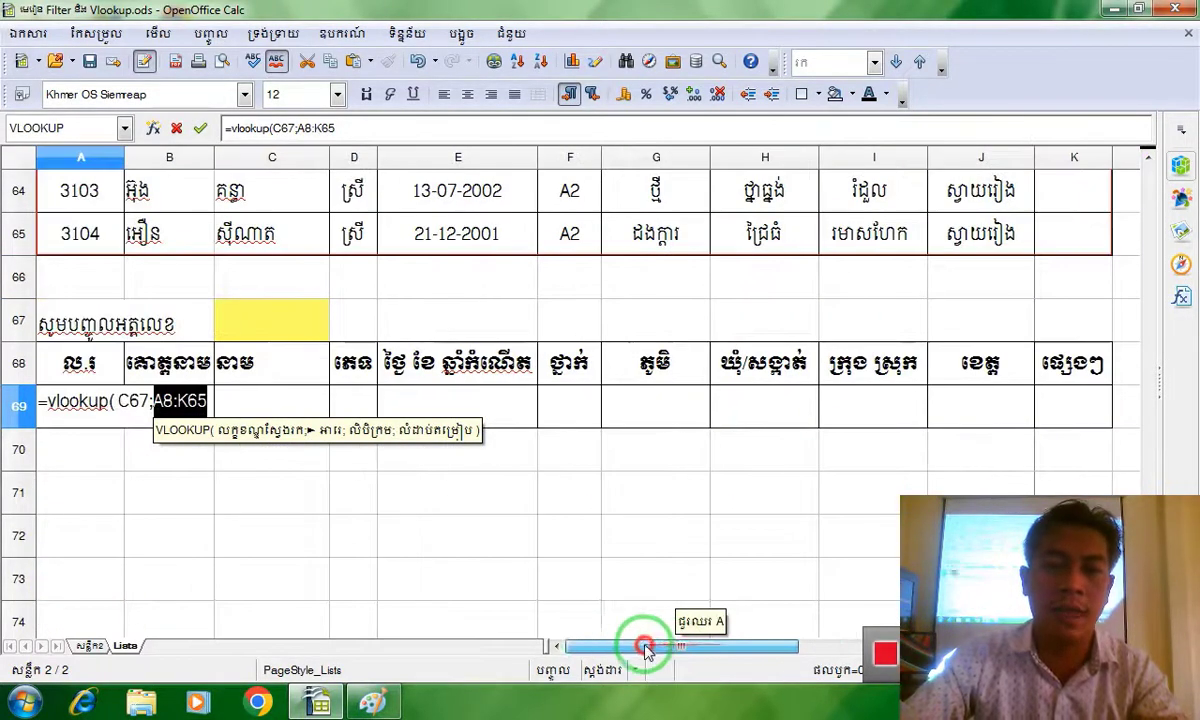
left_click(211, 401)
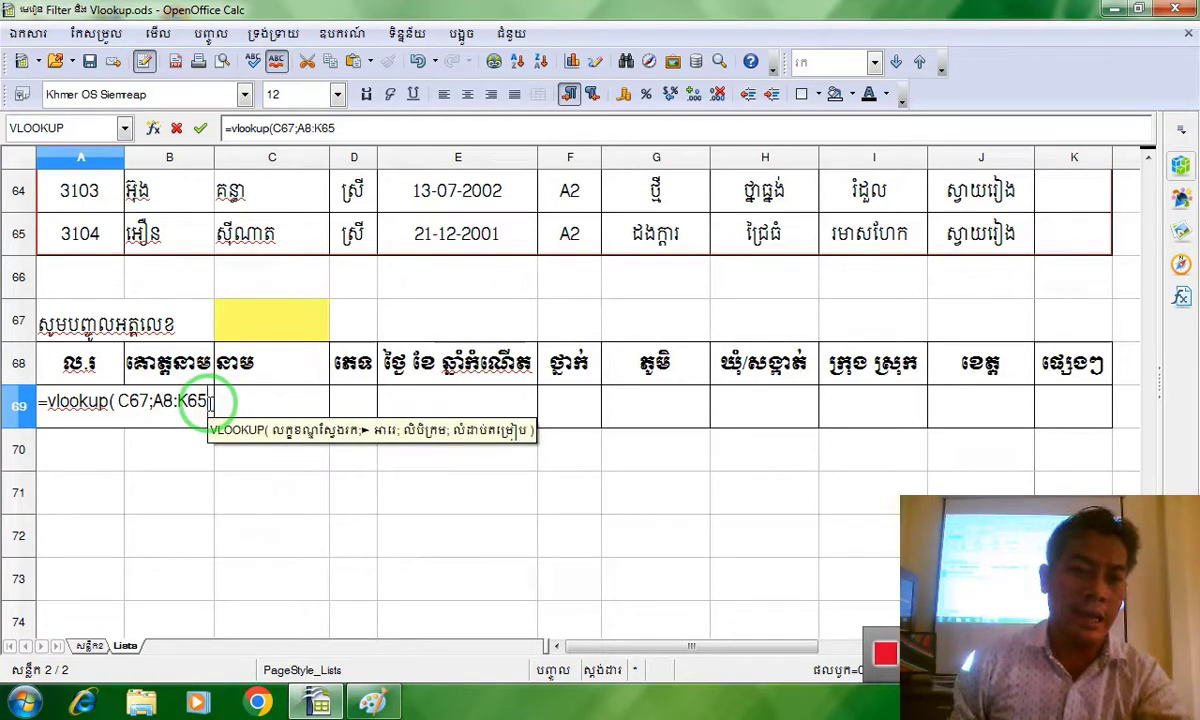
type(";")
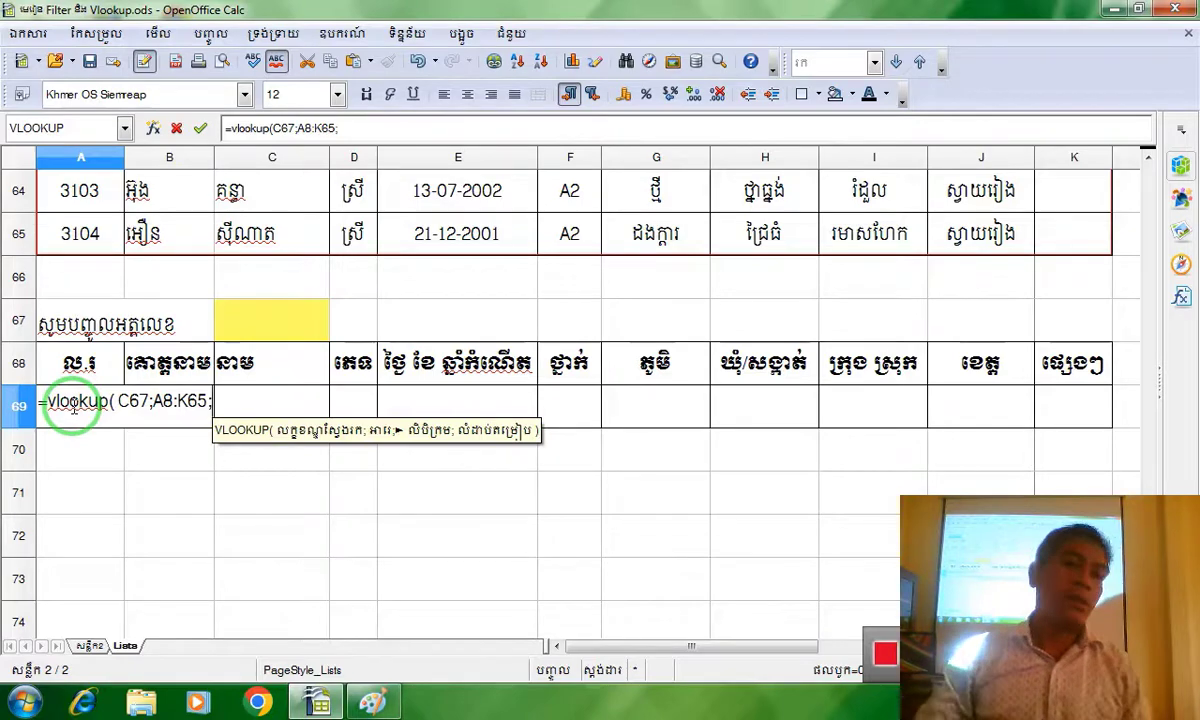
Set the formula's column index to 1 for the table's ID column.
scroll(73, 405, "up", 12)
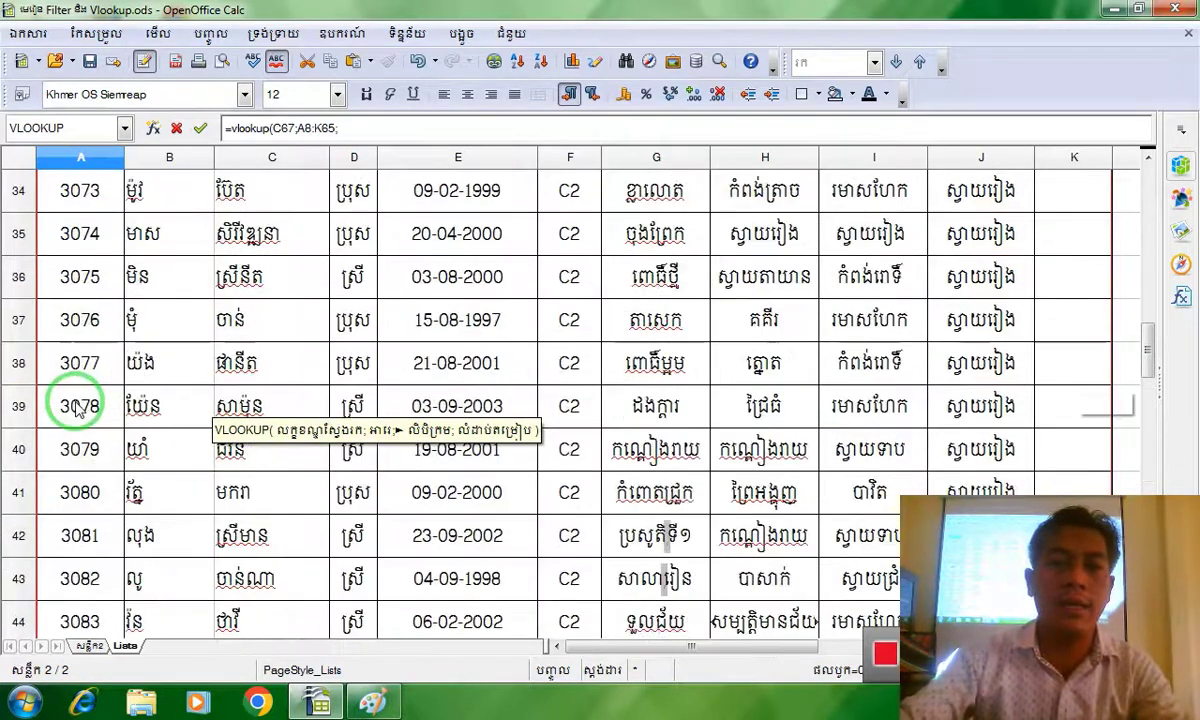
left_click_drag(73, 402, 110, 315)
scroll(110, 315, "up", 7)
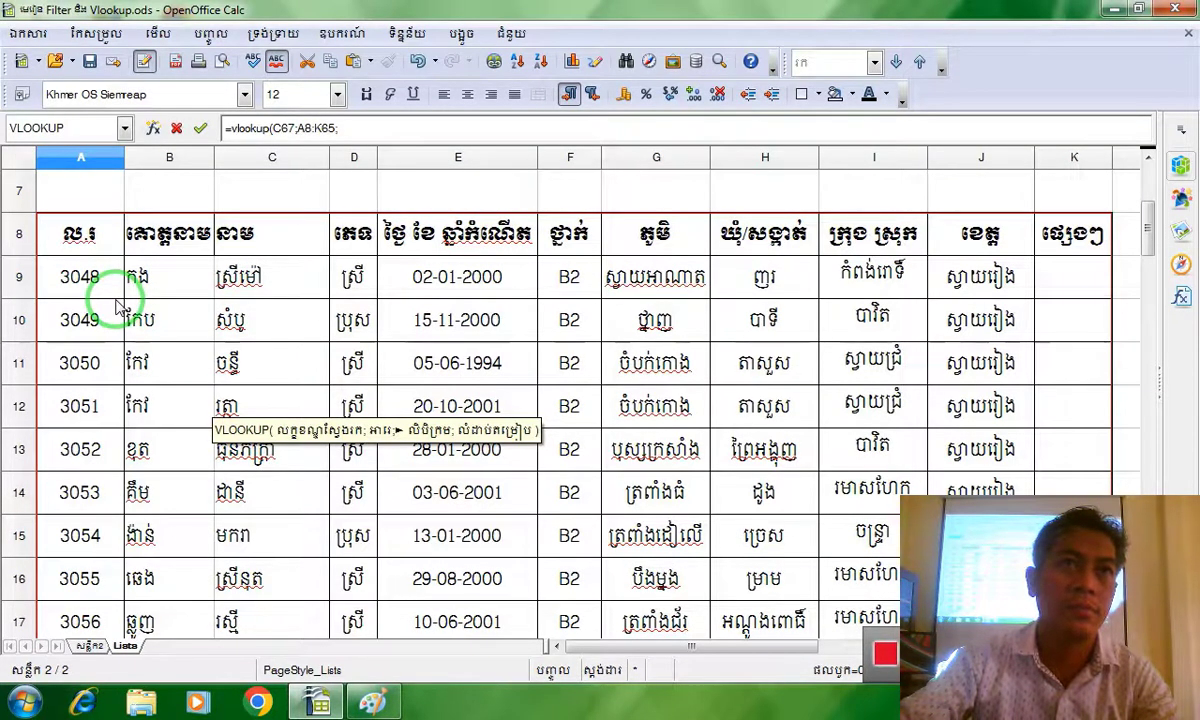
scroll(70, 305, "down", 20)
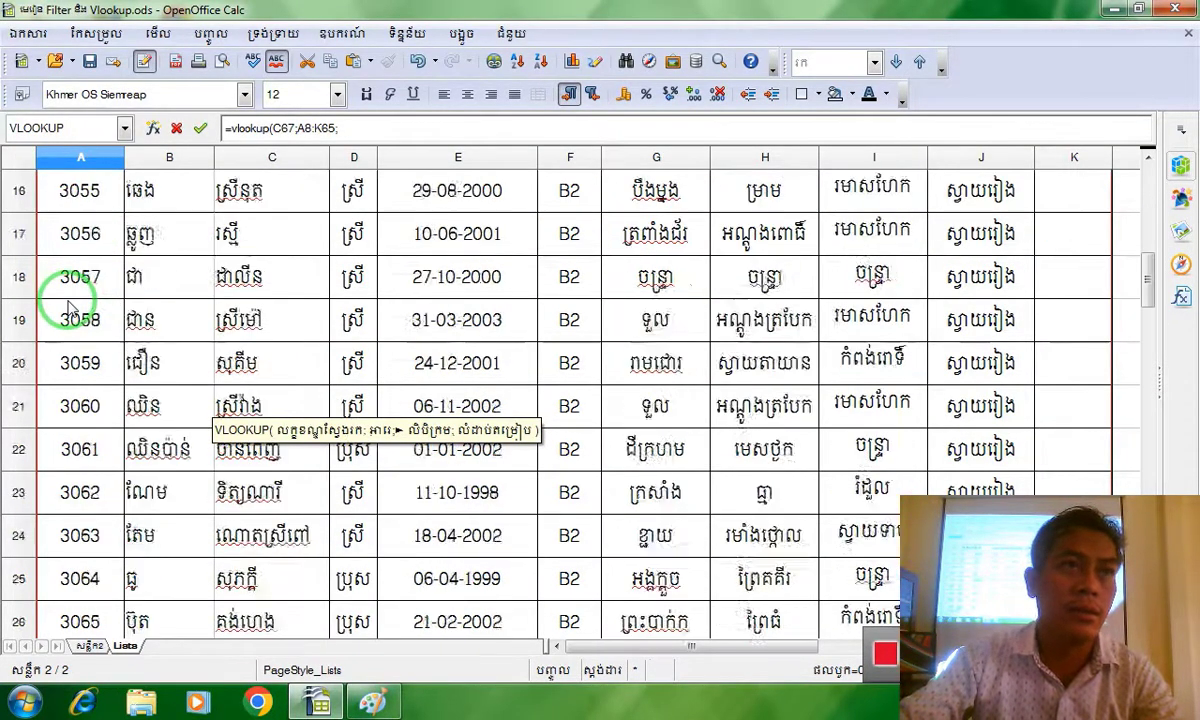
scroll(115, 352, "up", 2)
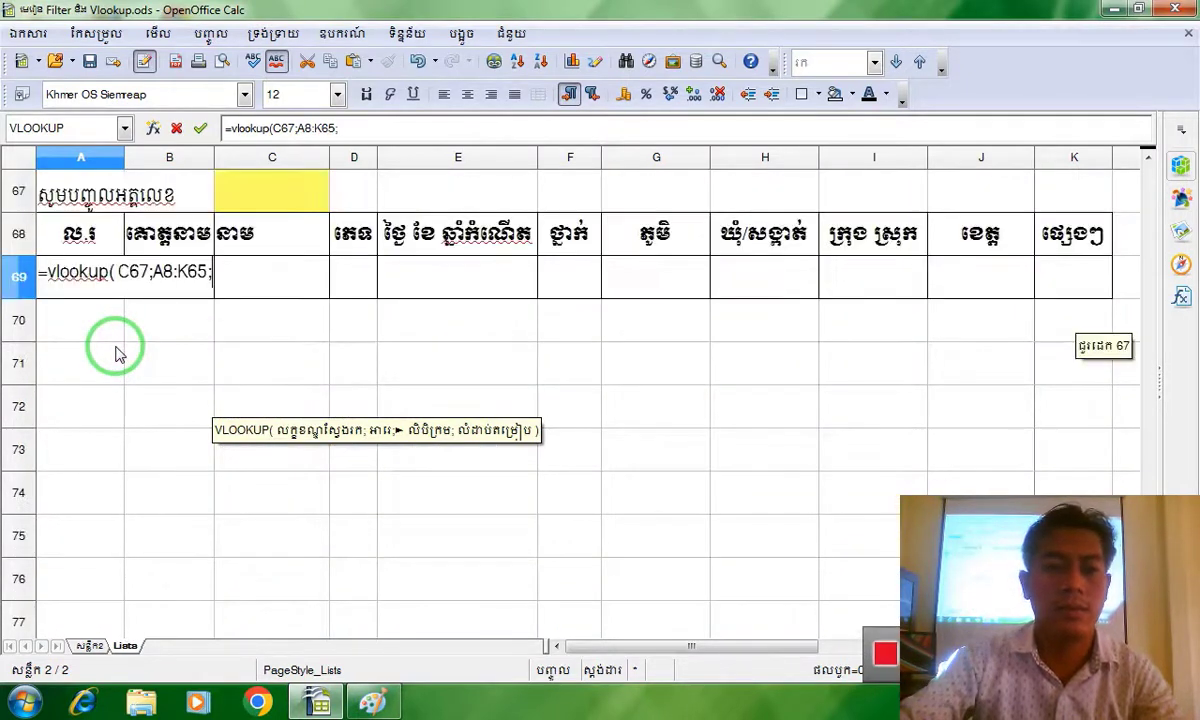
type("1")
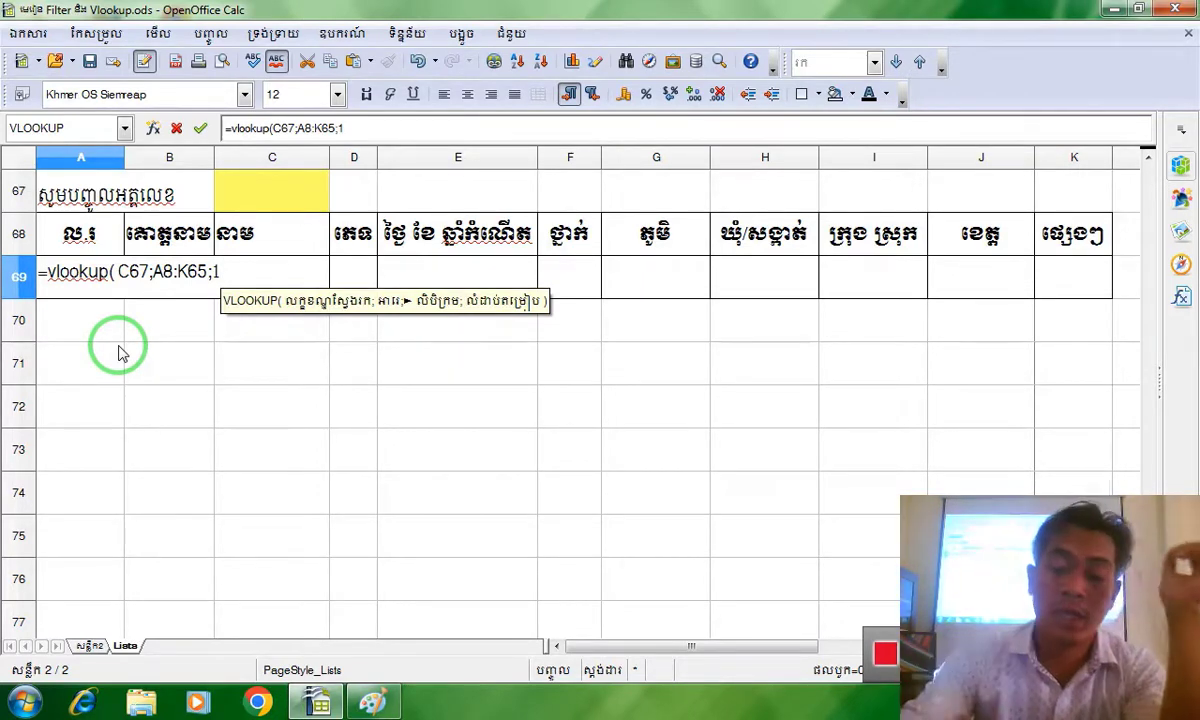
type(";")
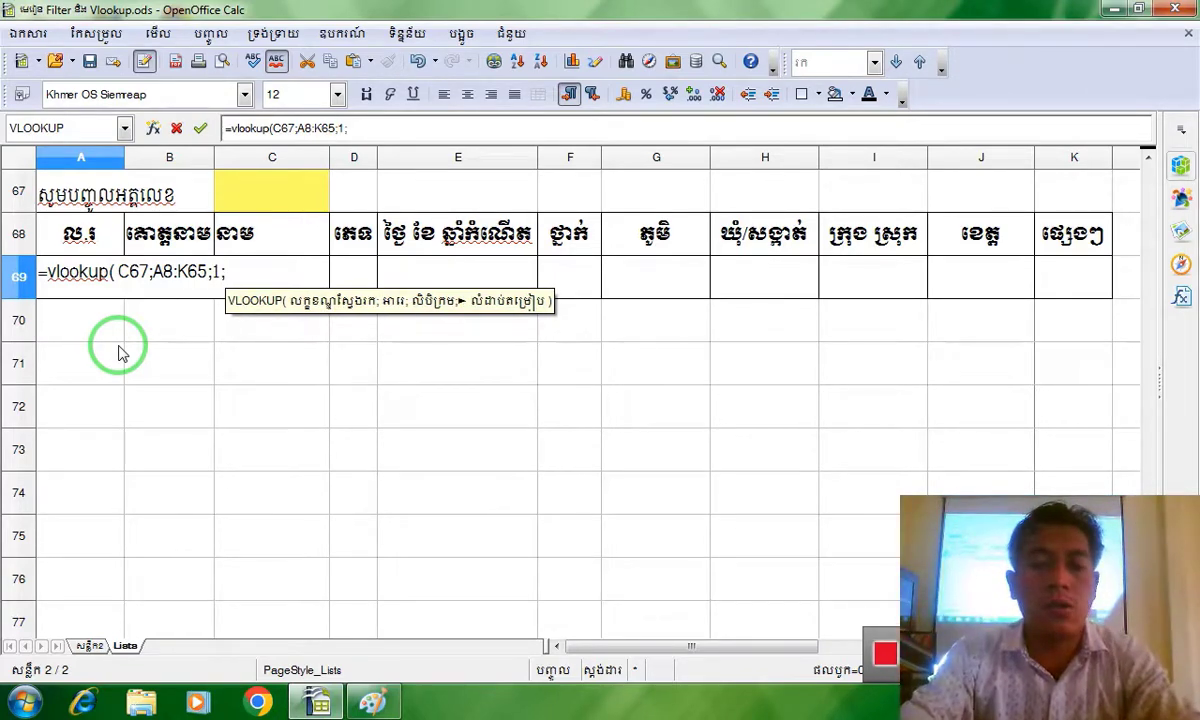
type("True")
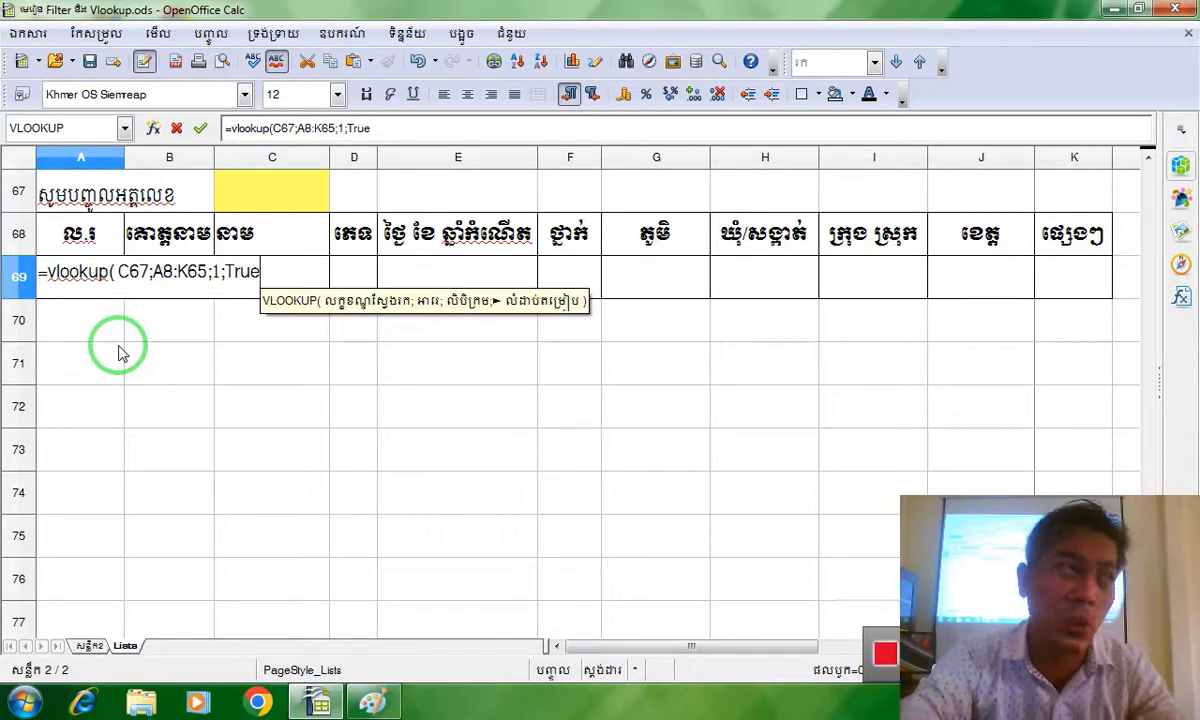
key("BackSpace")
key("BackSpace")
key("BackSpace")
key("BackSpace")
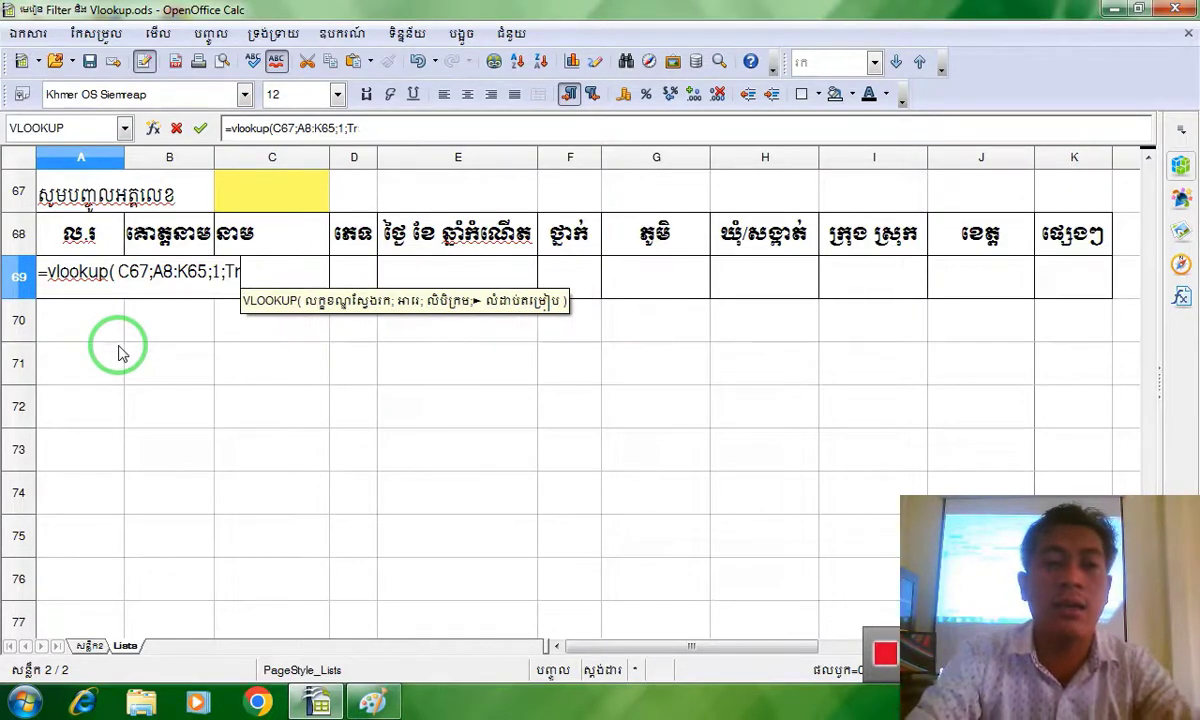
Complete the A69 formula with false() as the sort order argument and enter it.
type("false")
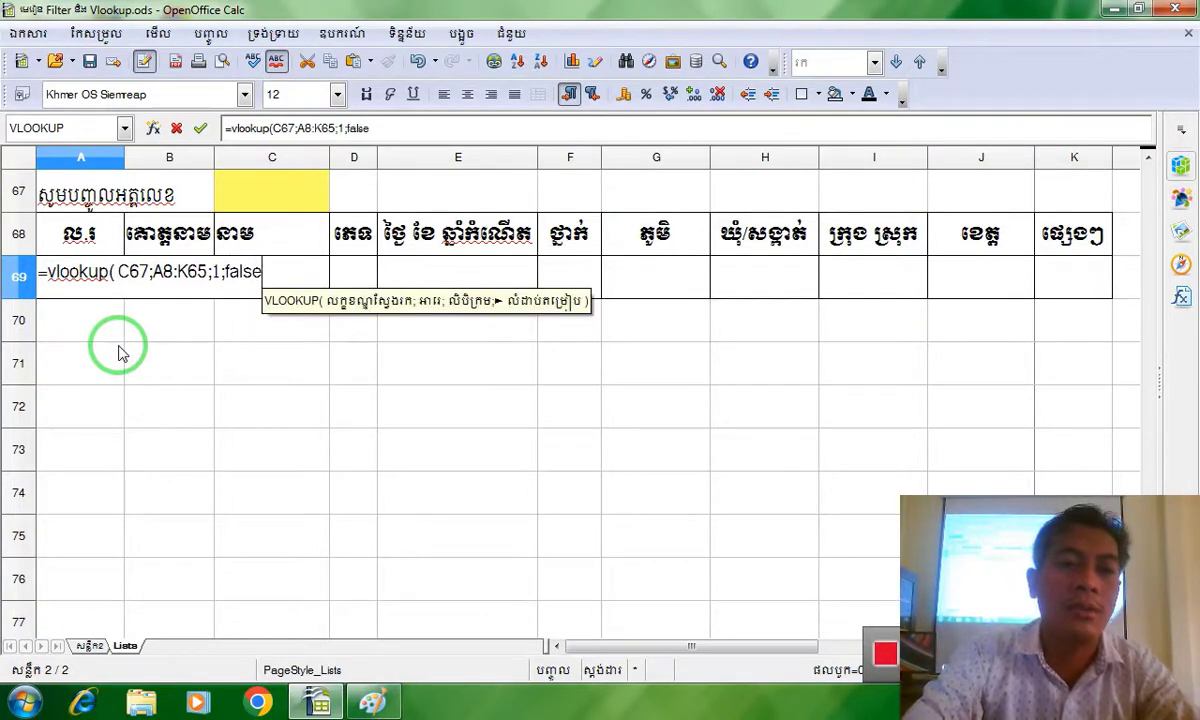
type("()")
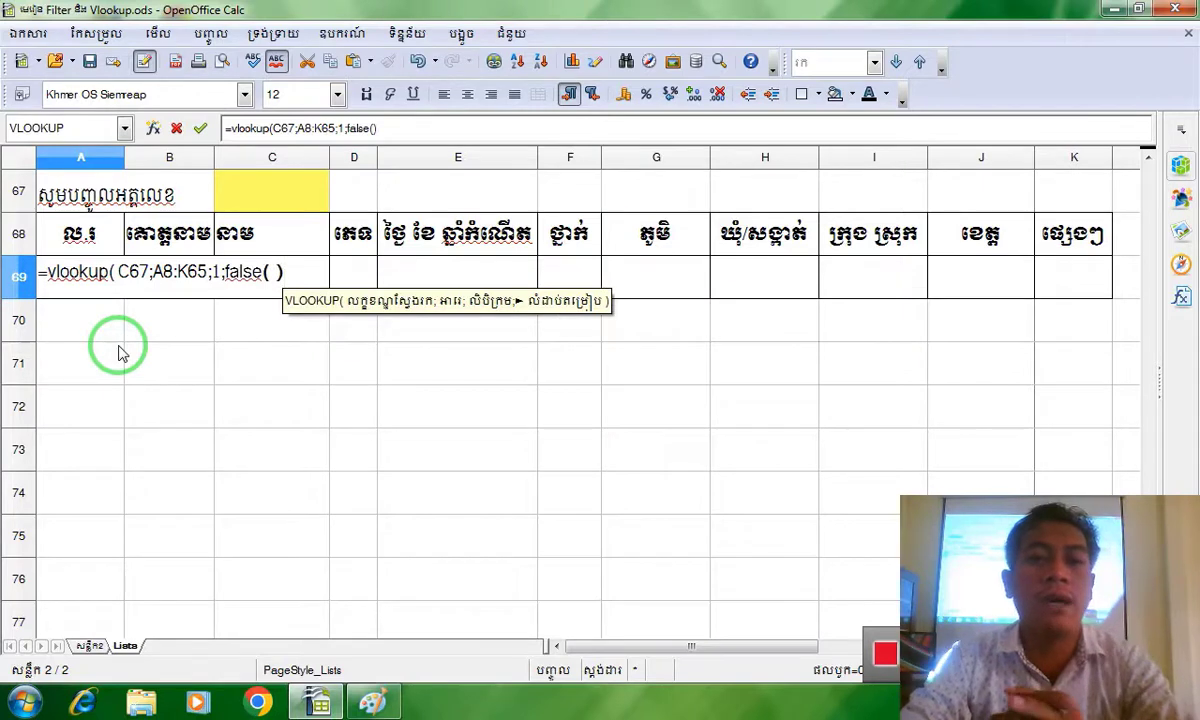
type(")")
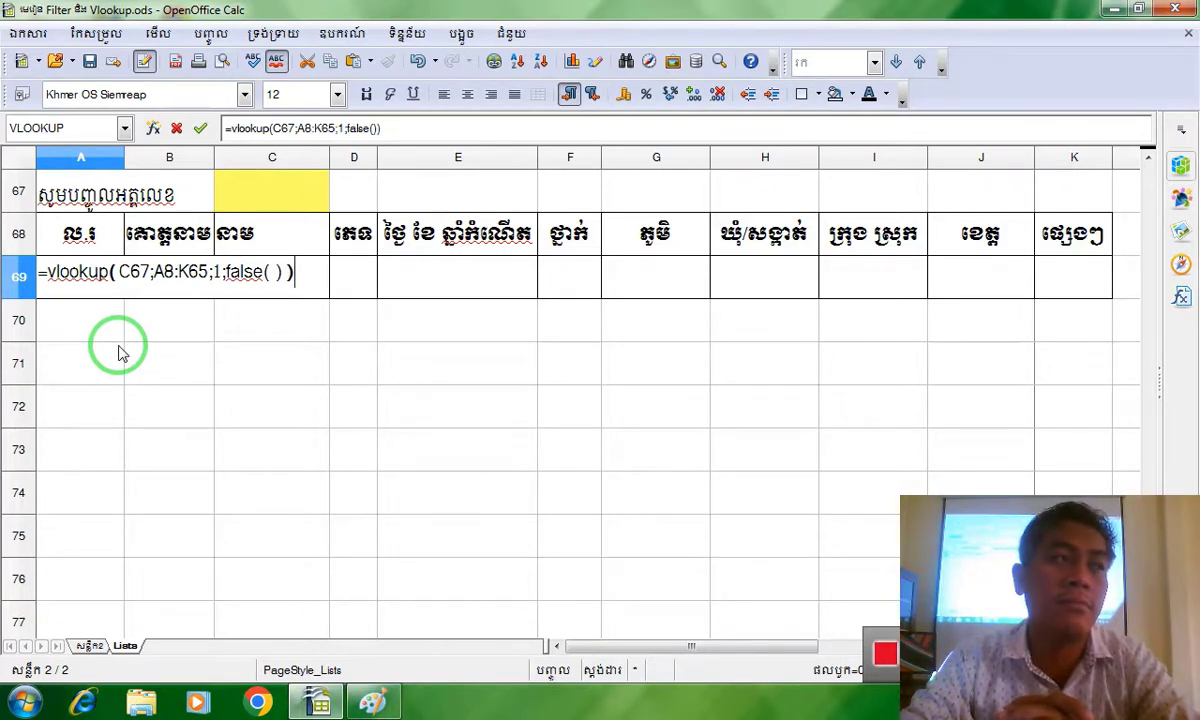
key("Return")
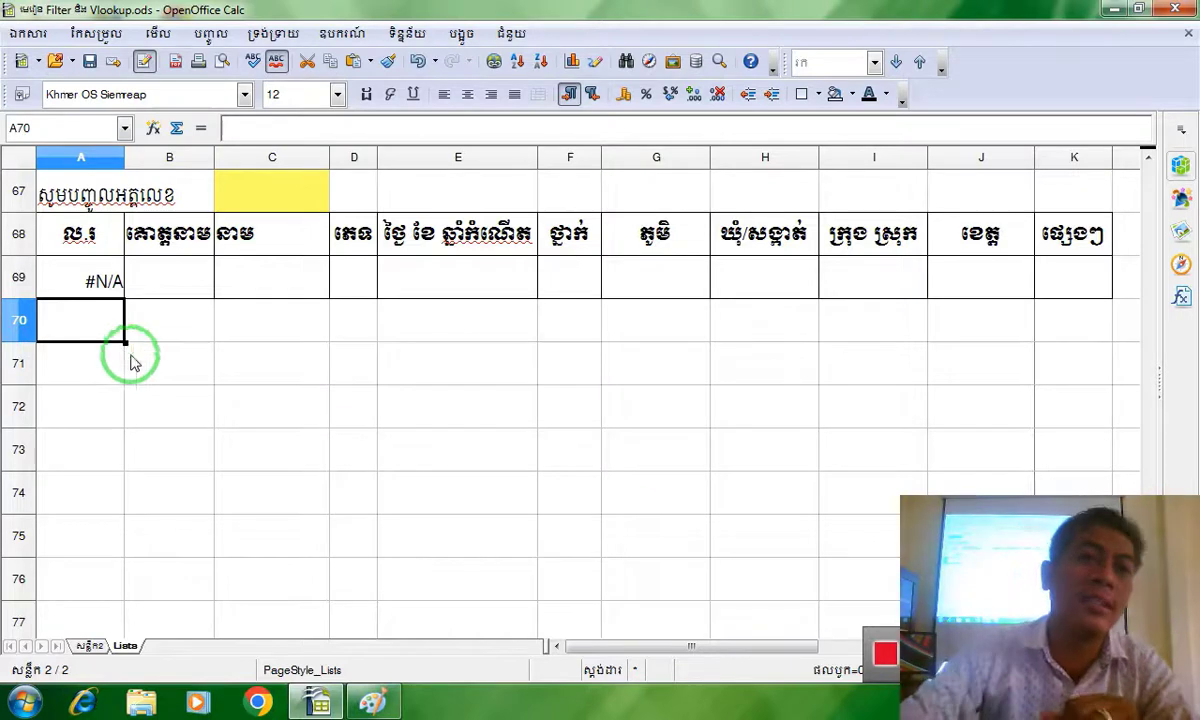
Enter the ID of the student in row 47 in the yellow input cell C67.
left_click(245, 192)
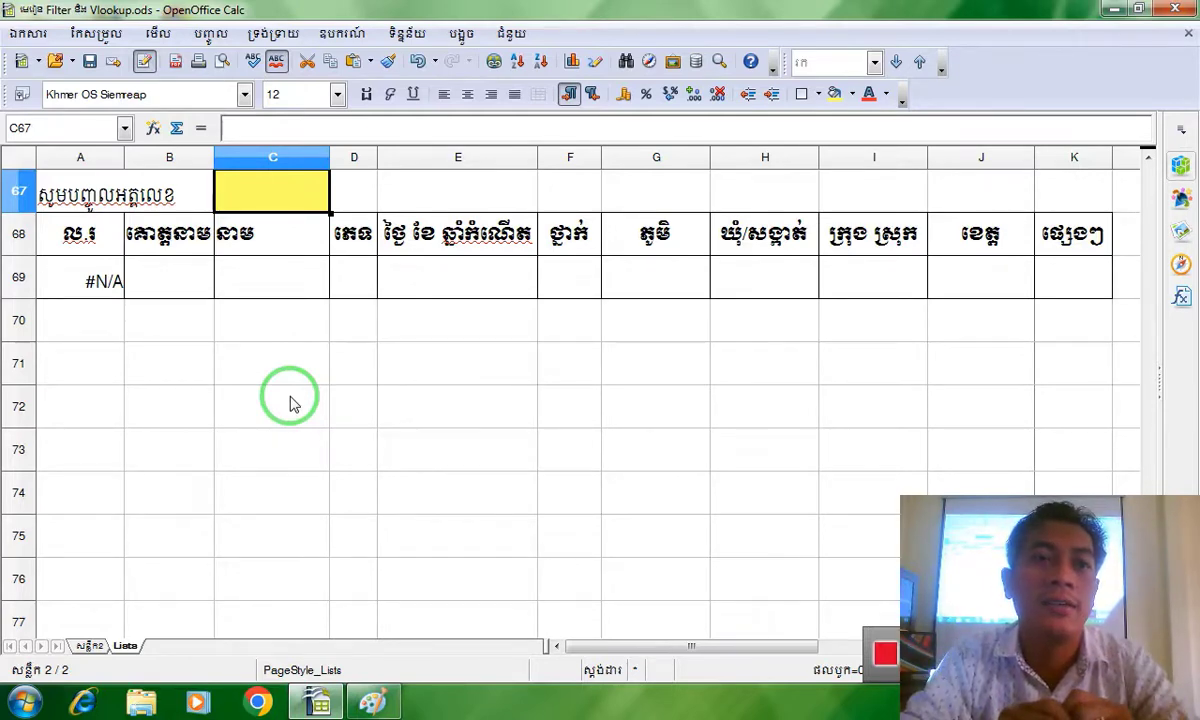
scroll(290, 401, "up", 7)
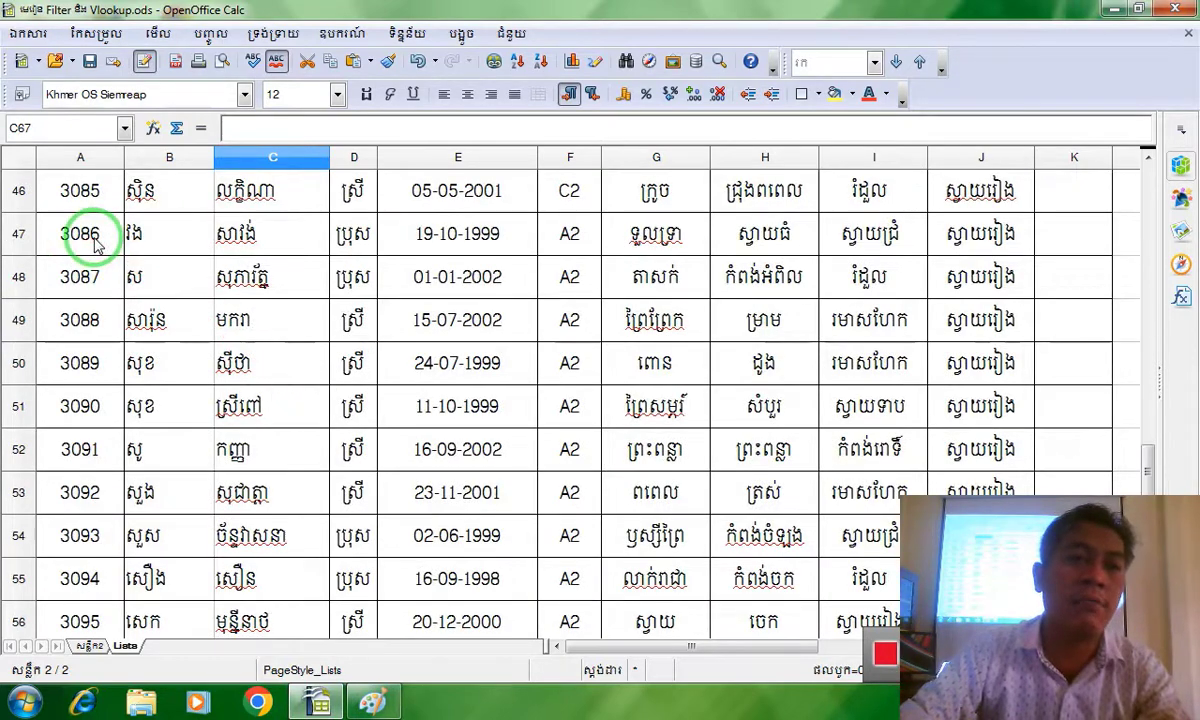
scroll(80, 240, "down", 8)
scroll(176, 378, "up", 3)
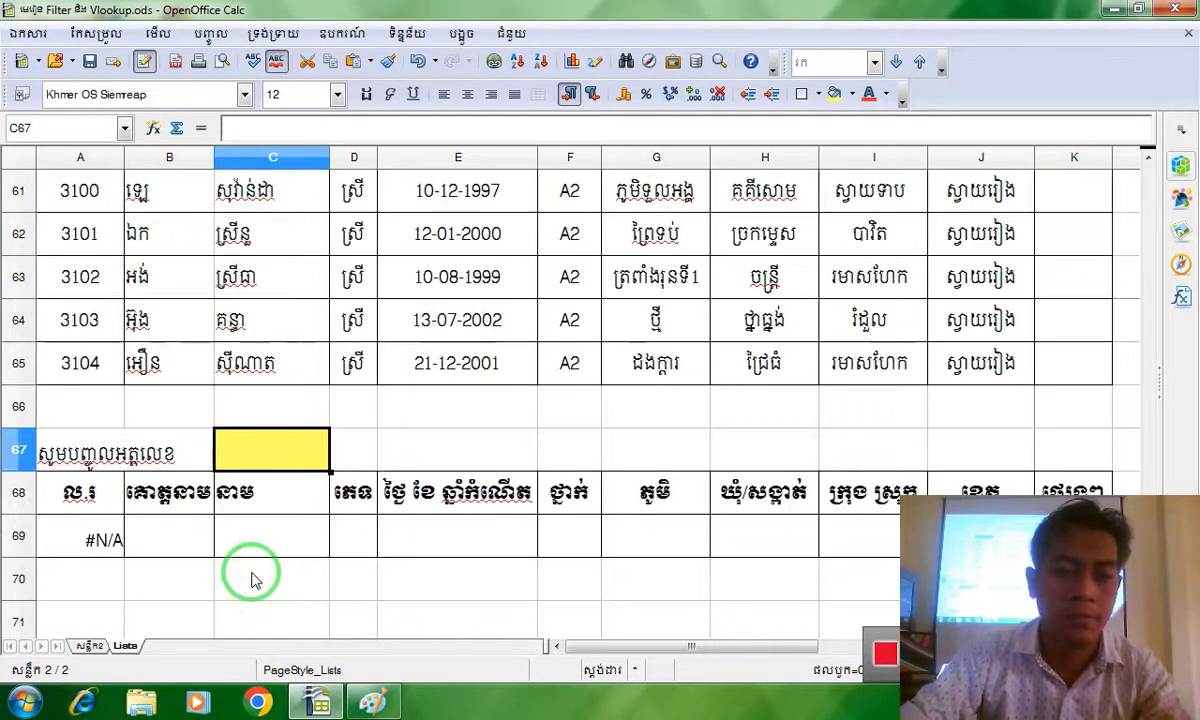
type("3086")
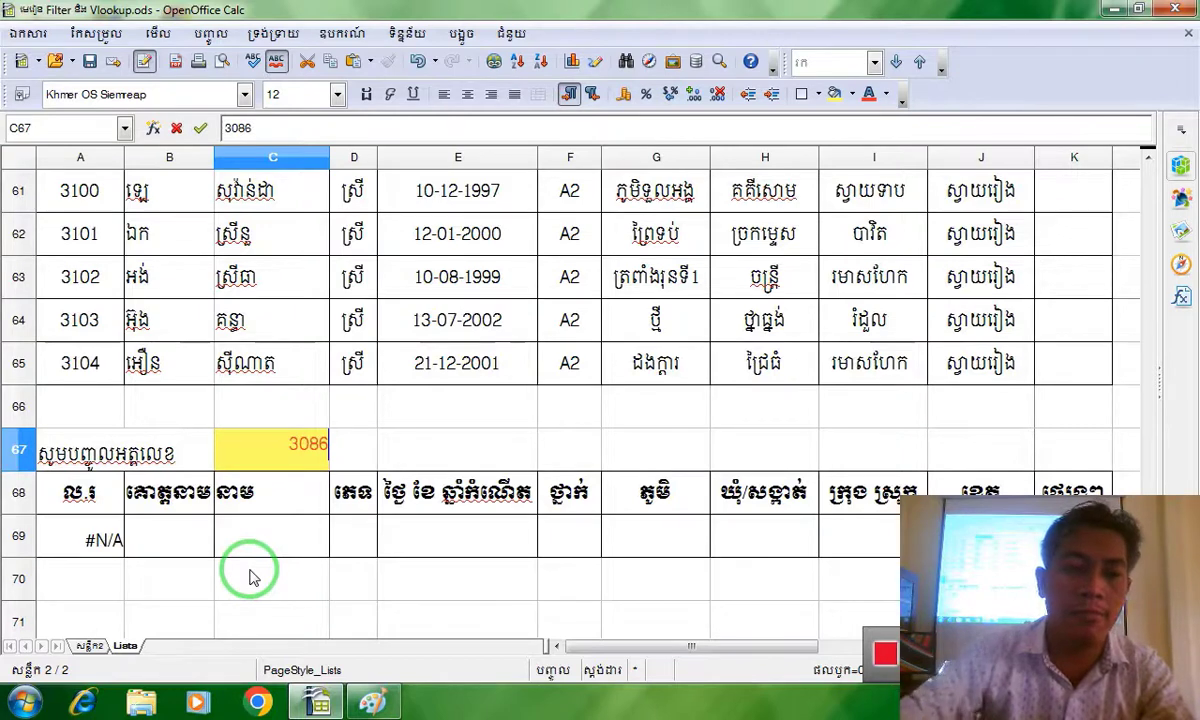
key("Return")
Center the lookup result in A69 horizontally and select the neighbouring cell B69.
left_click(100, 540)
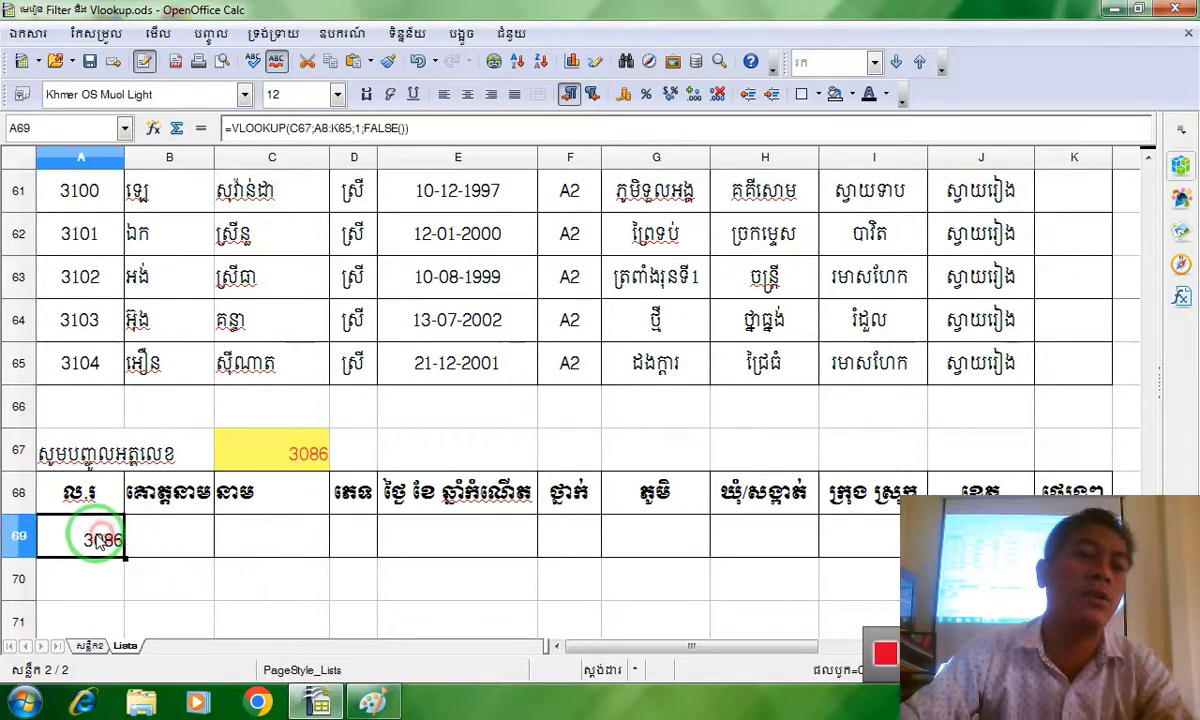
left_click(467, 94)
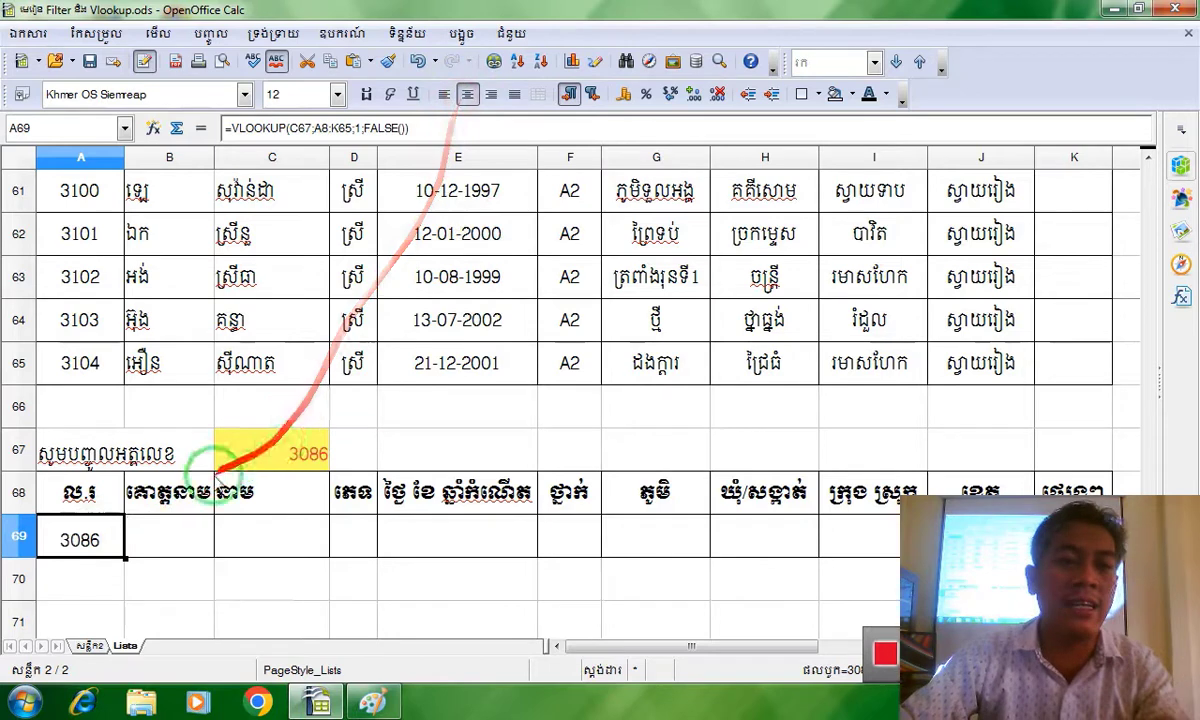
left_click(190, 540)
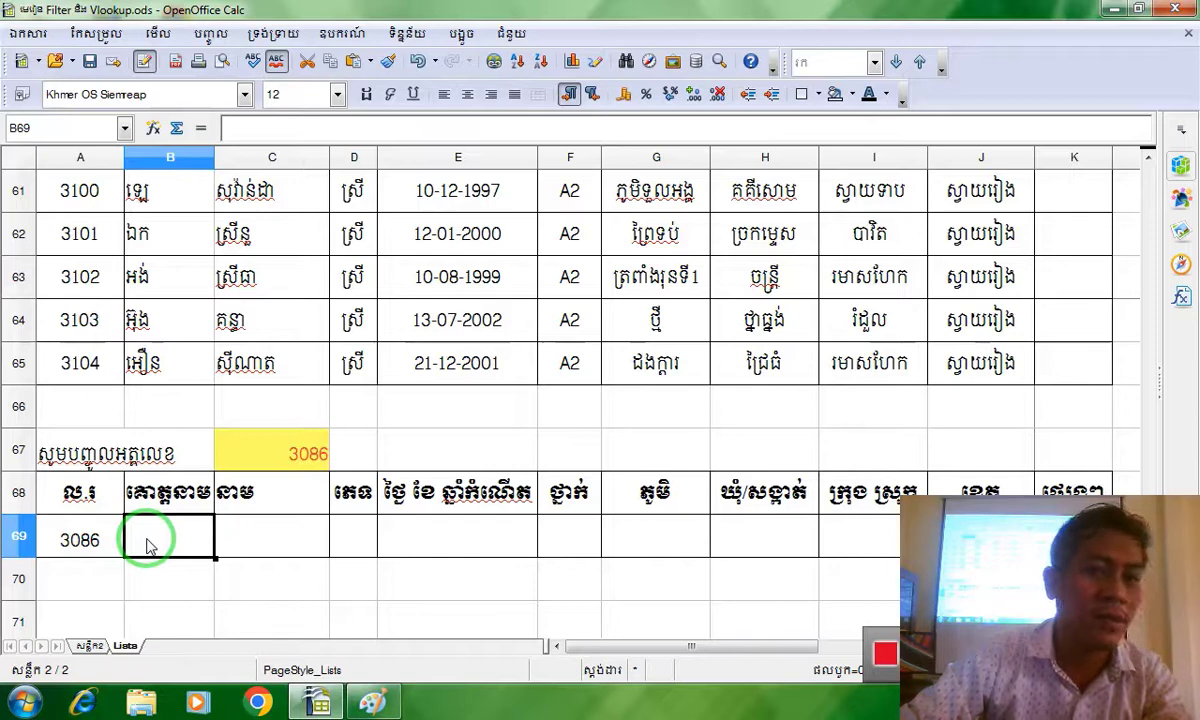
Start a VLOOKUP formula in B69 with the ID input cell C67 as the search criterion.
type("=")
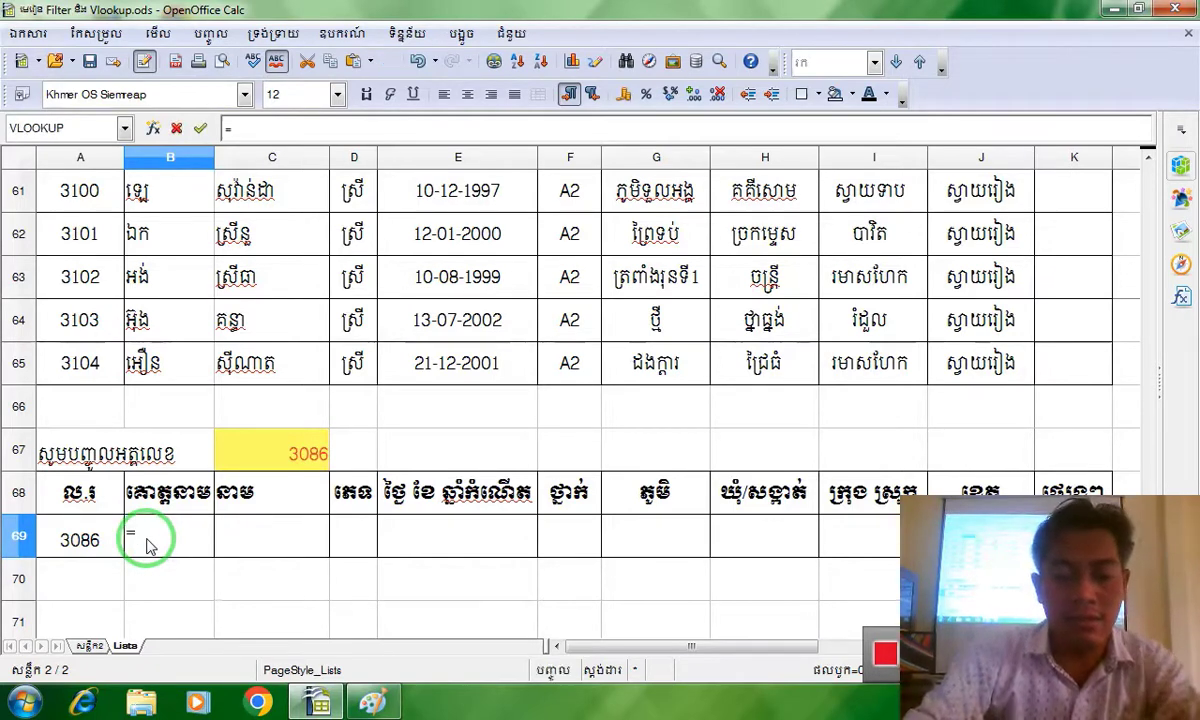
type("vlookup")
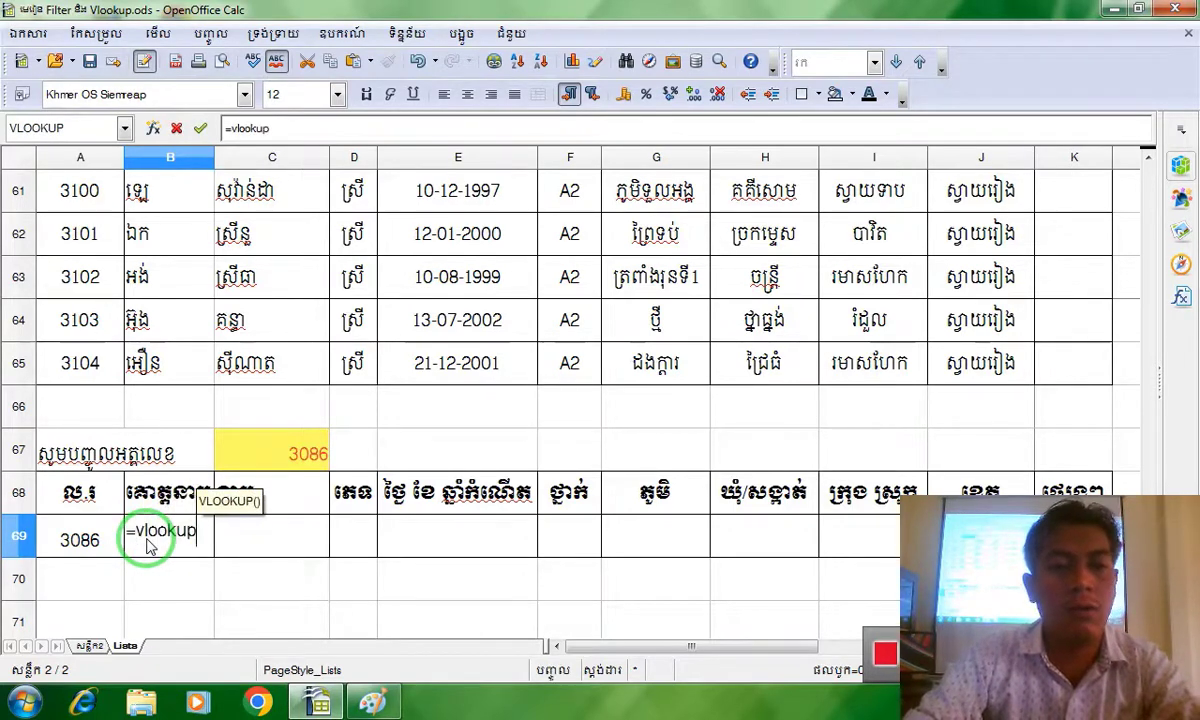
type("(")
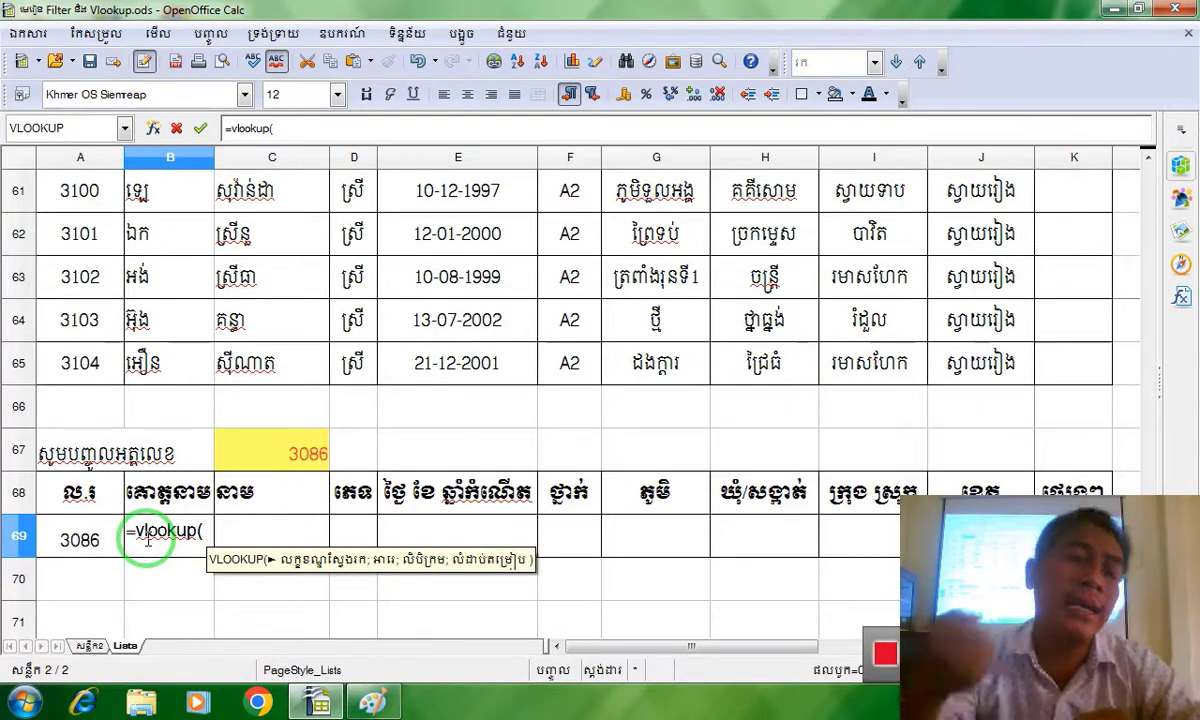
left_click(283, 468)
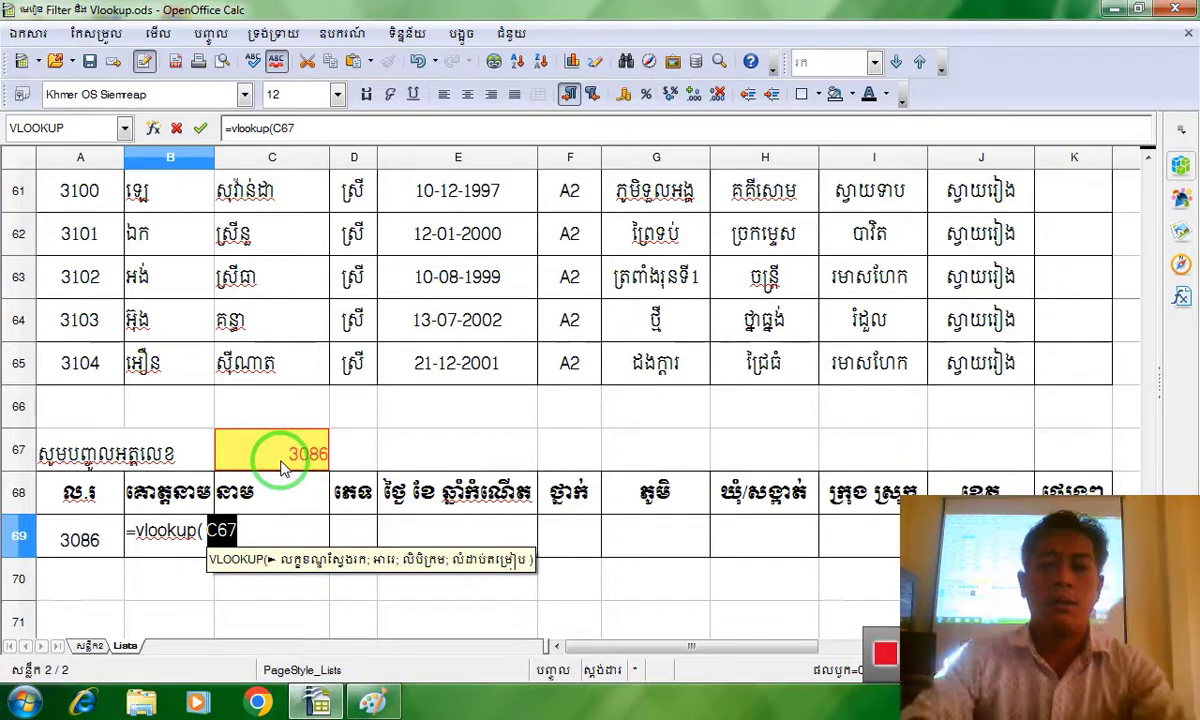
type(";")
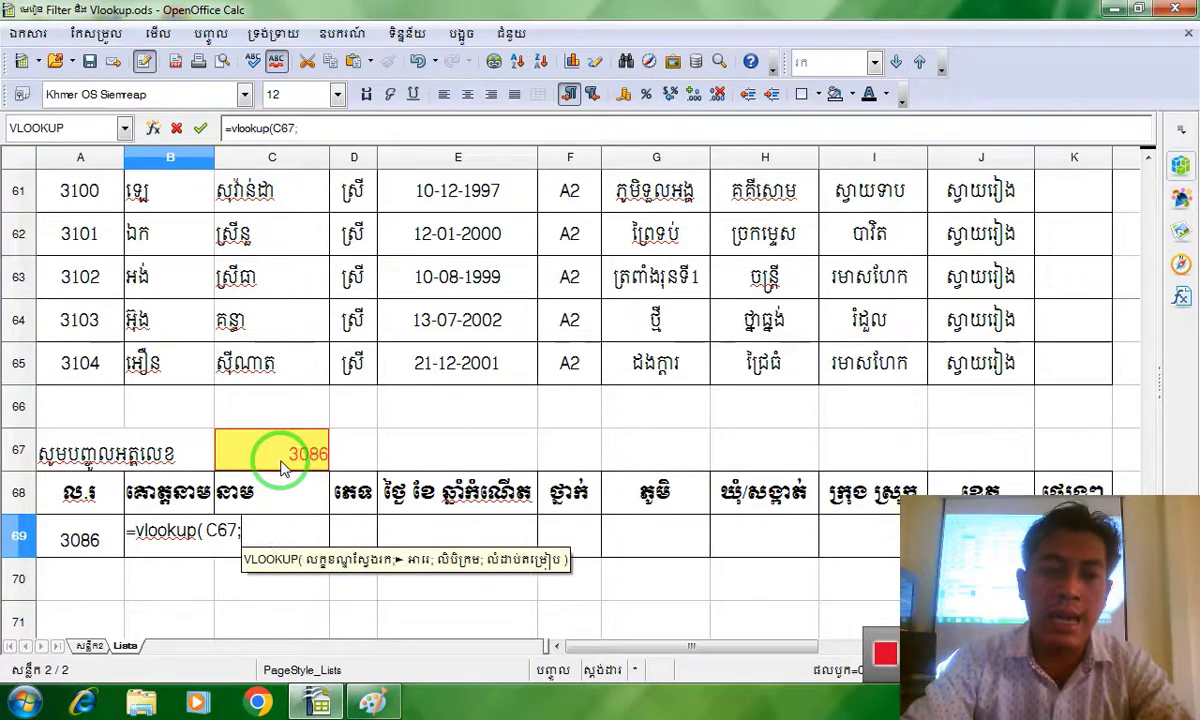
Set the lookup array of the B69 formula to the whole student table, A8:K65.
scroll(283, 455, "up", 16)
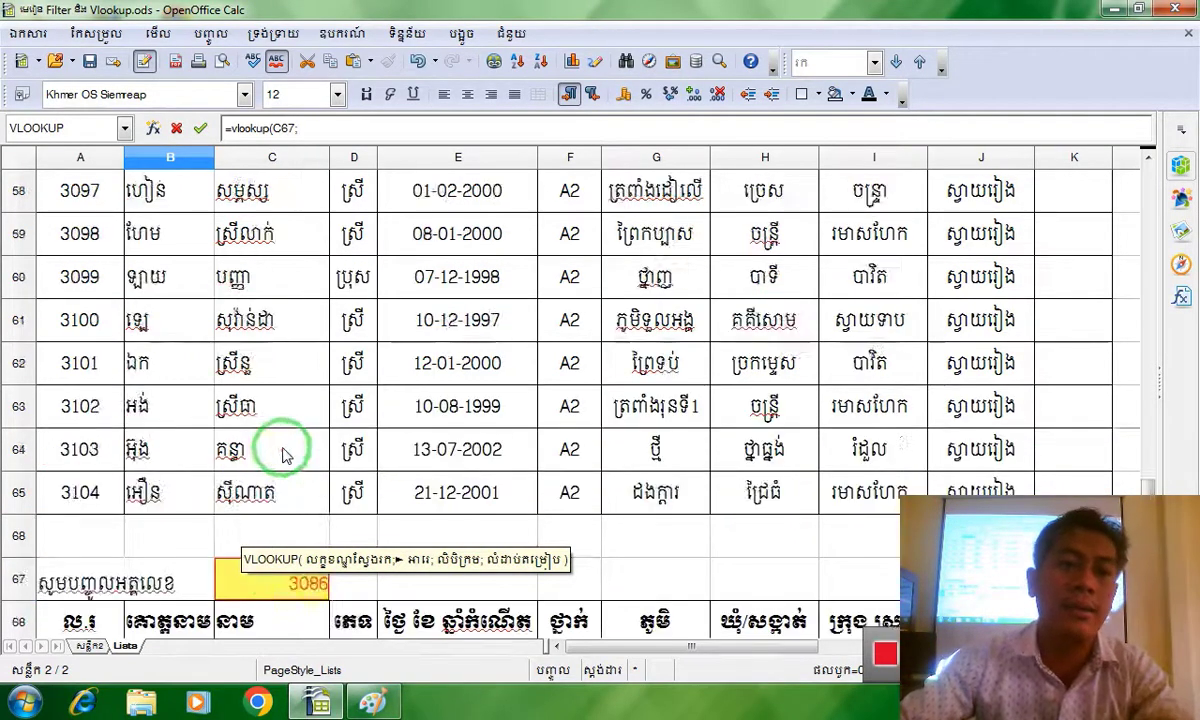
scroll(283, 440, "up", 3)
left_click_drag(80, 362, 1062, 490)
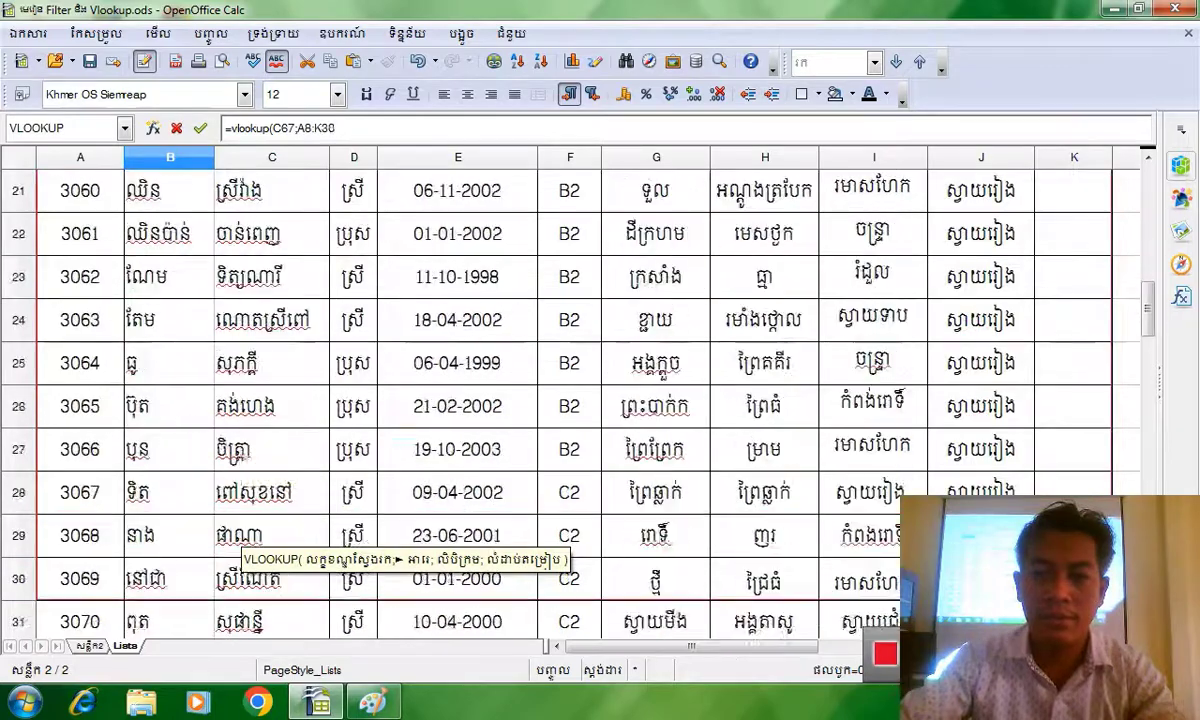
left_click_drag(1070, 500, 1037, 495)
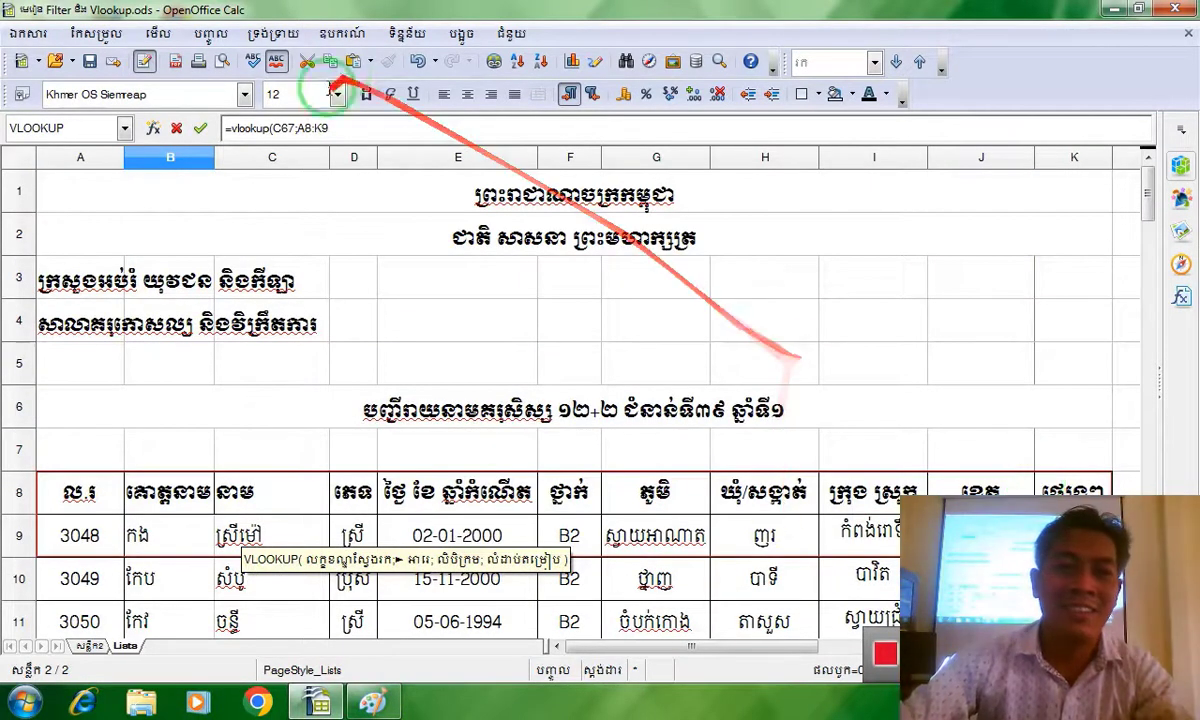
left_click_drag(271, 128, 369, 144)
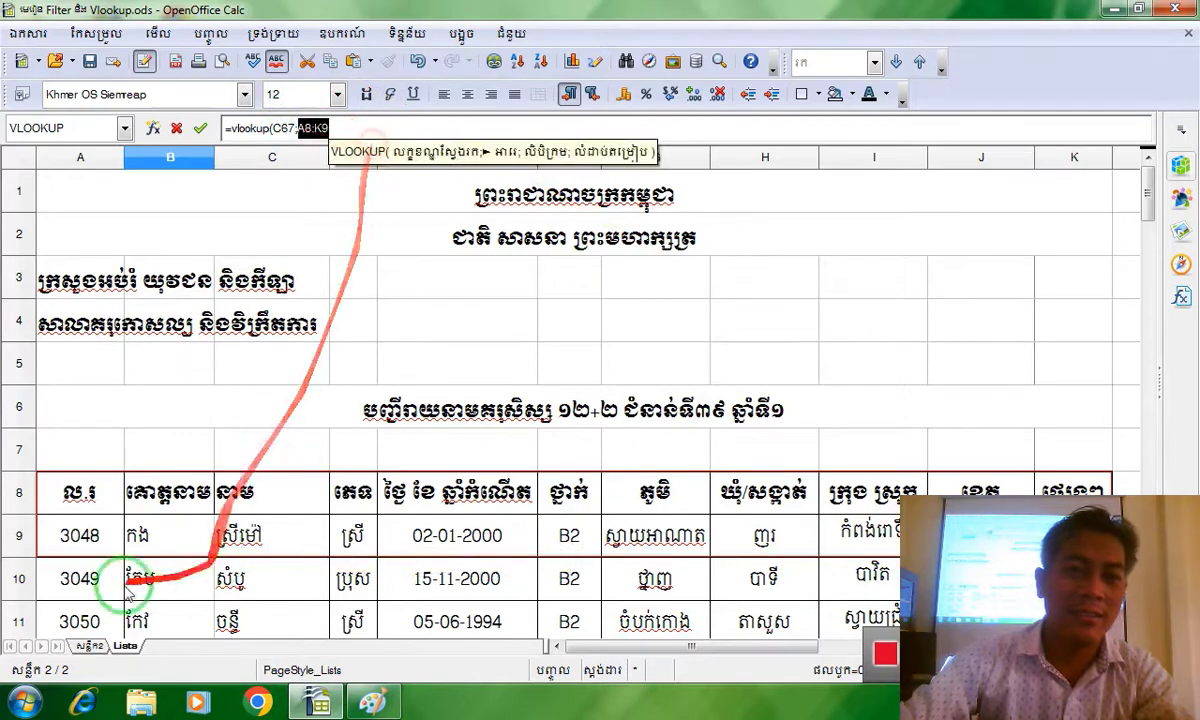
left_click_drag(91, 494, 1062, 372)
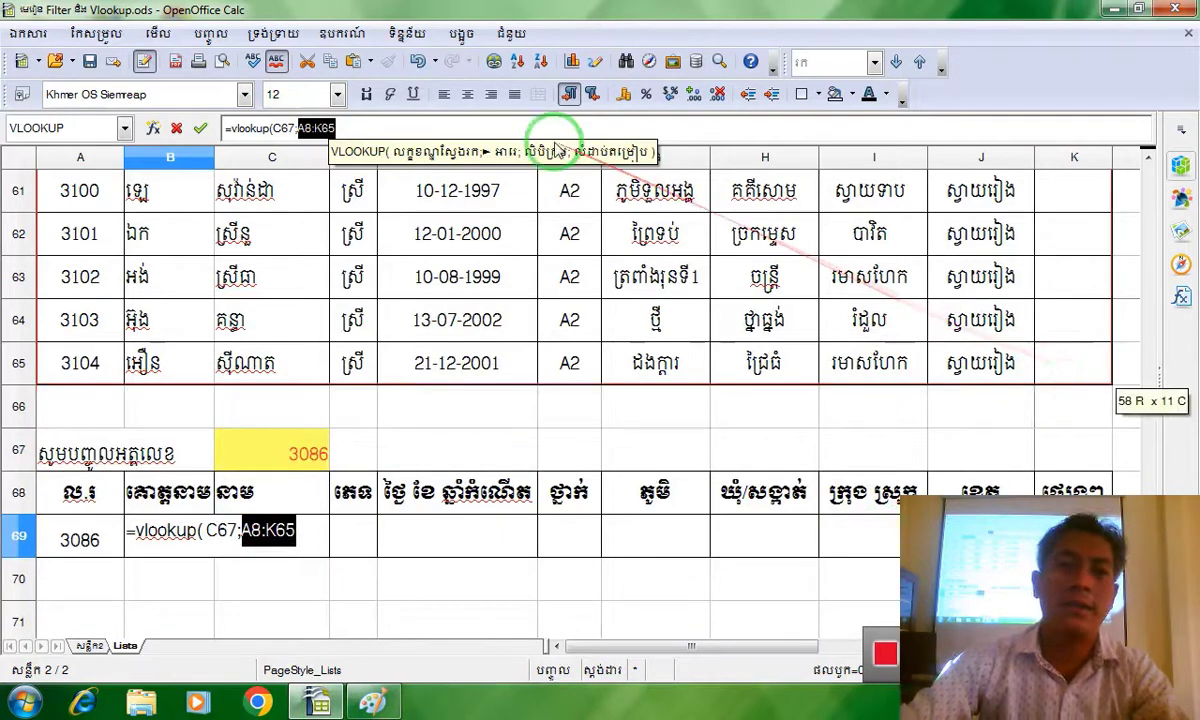
left_click(300, 527)
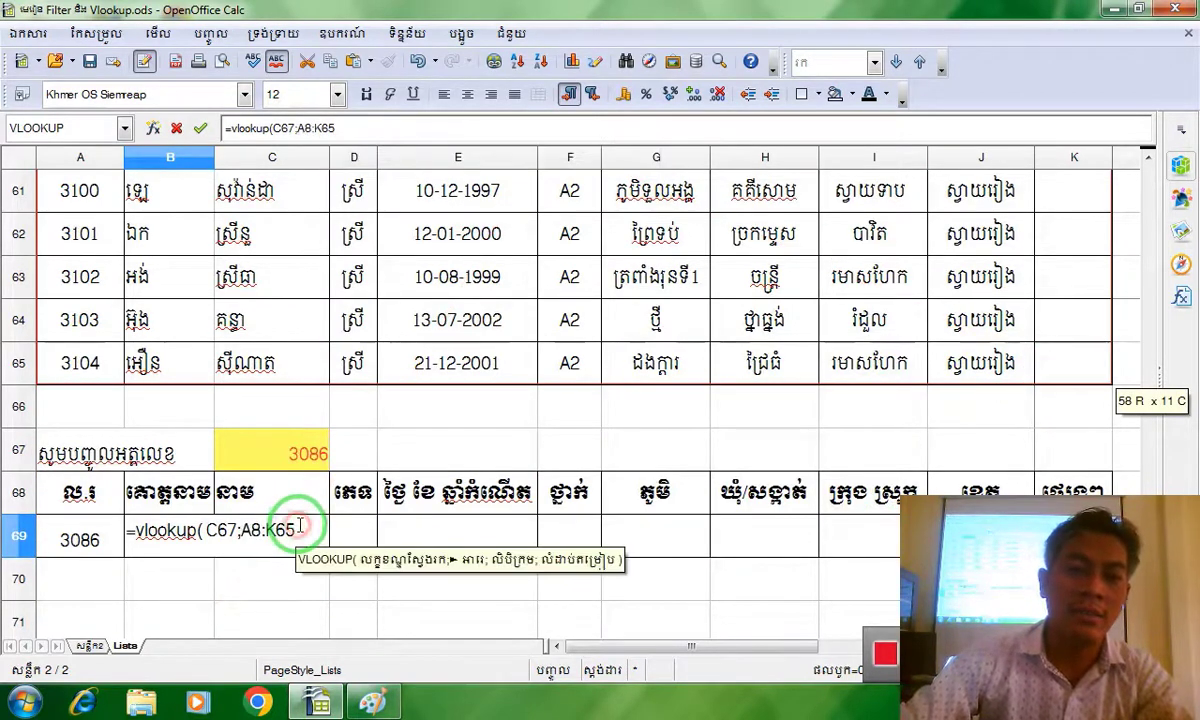
Complete the B69 formula with column index 2 and false() as the sort order argument, and enter it.
type(";")
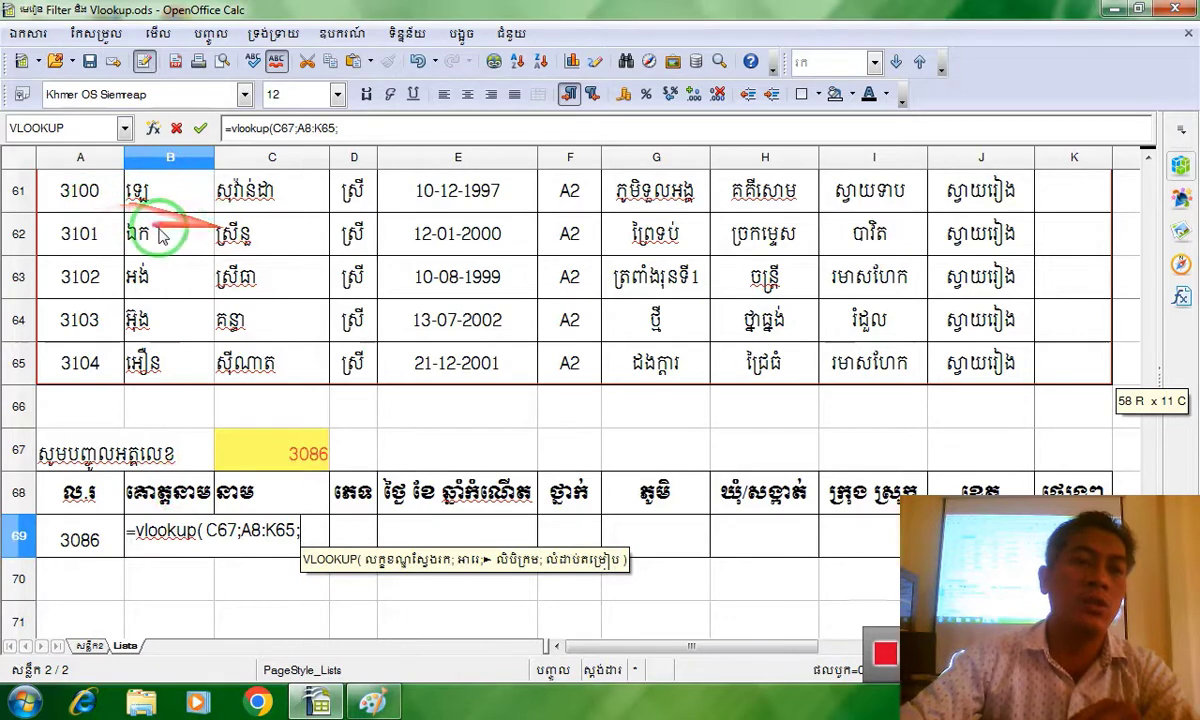
type("2")
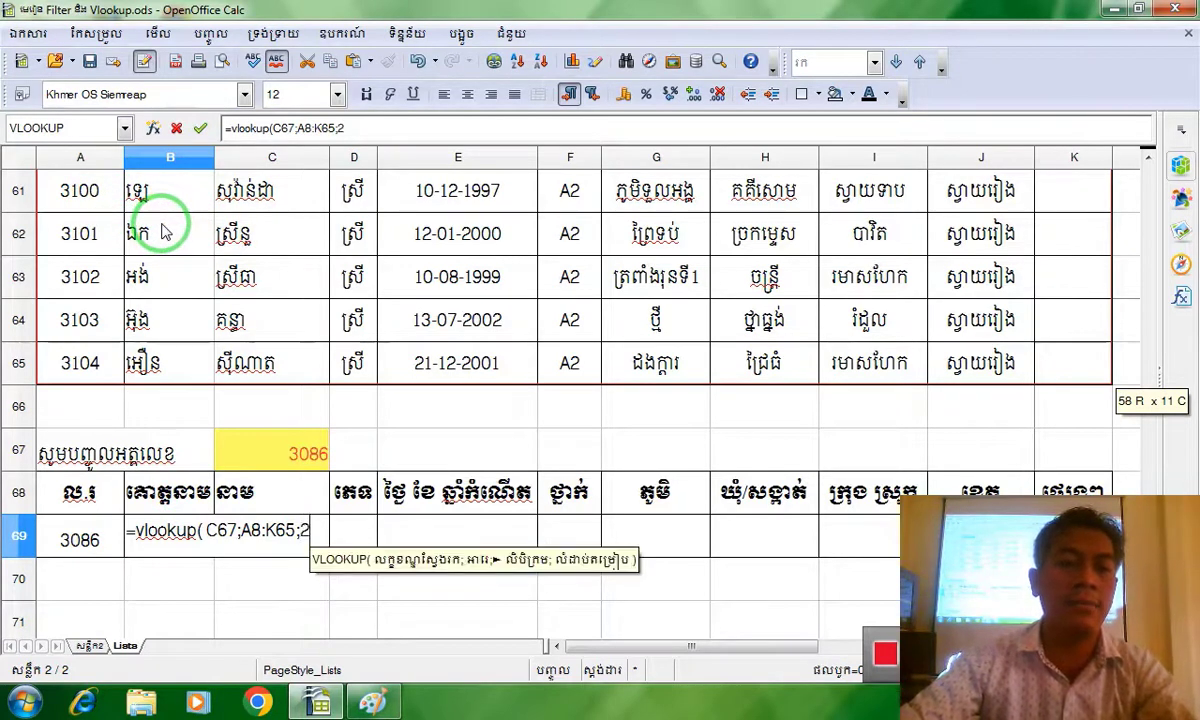
type(";")
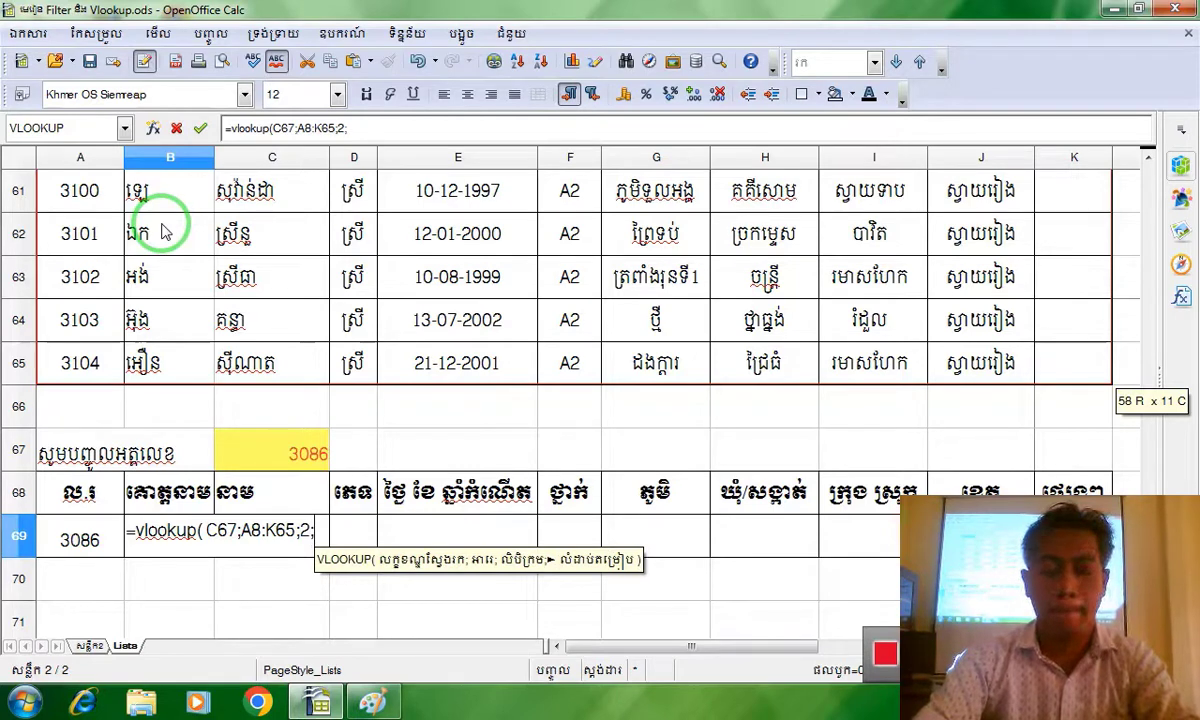
type("false()")
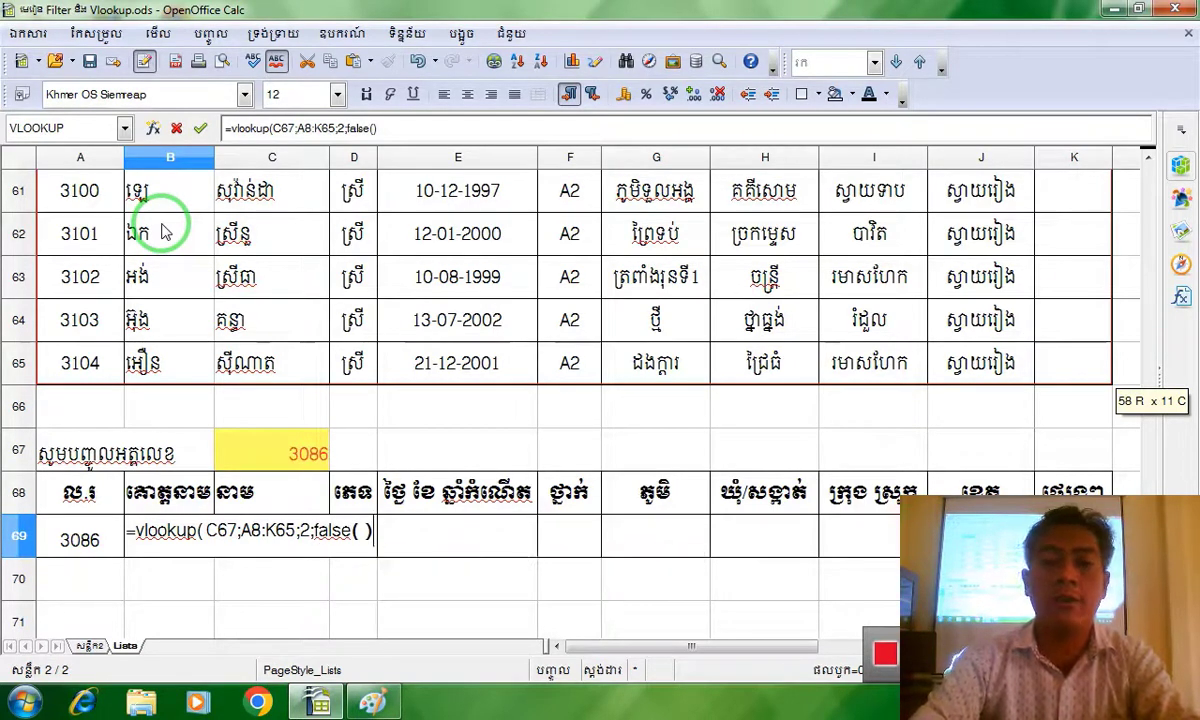
key("Return")
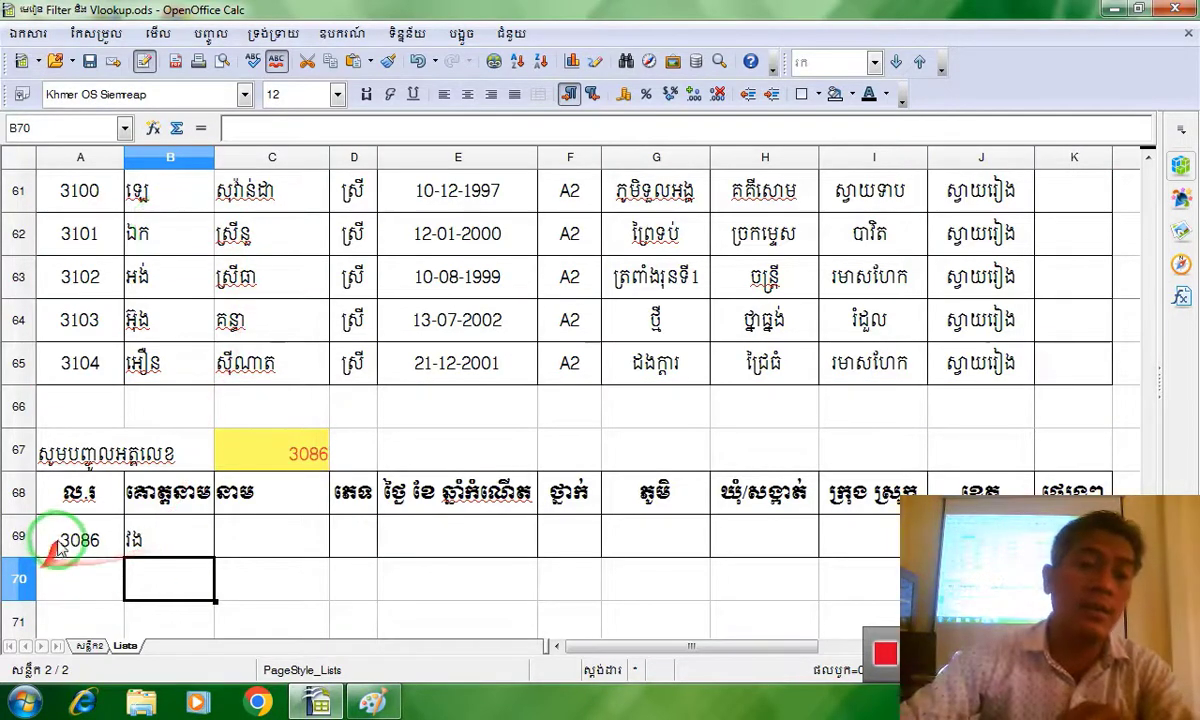
Set the vertical text alignment of the whole row 69 to middle in the cell formatting.
left_click(19, 537)
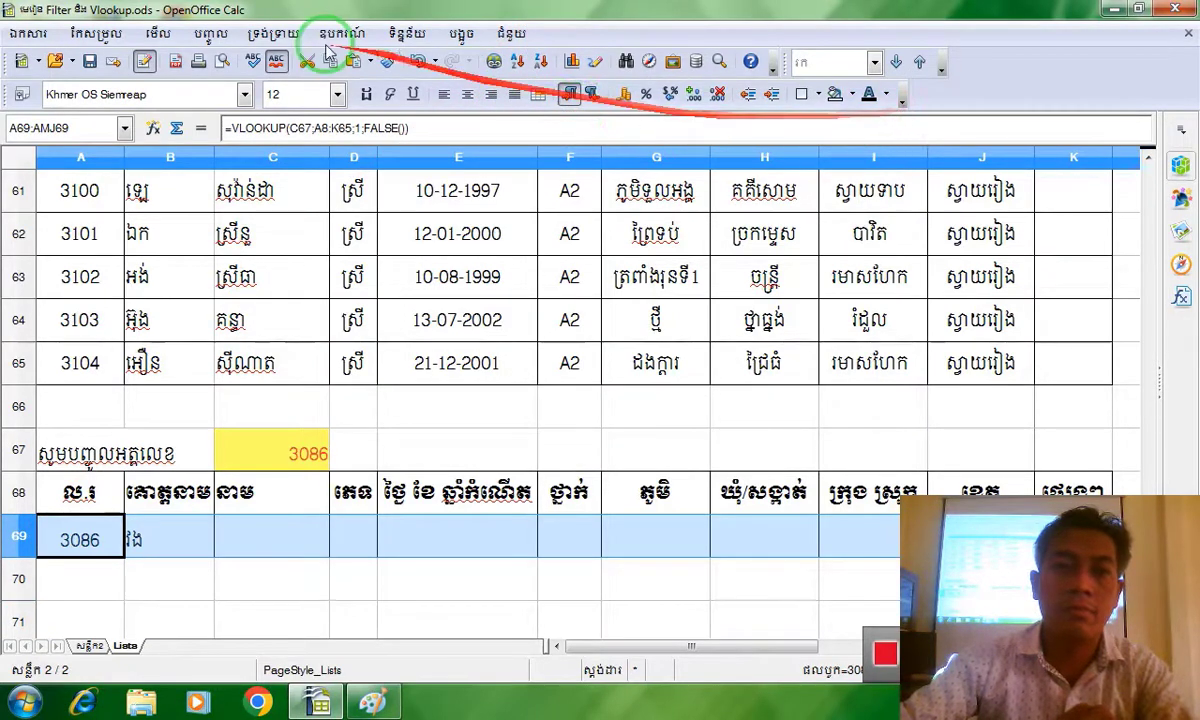
left_click(274, 33)
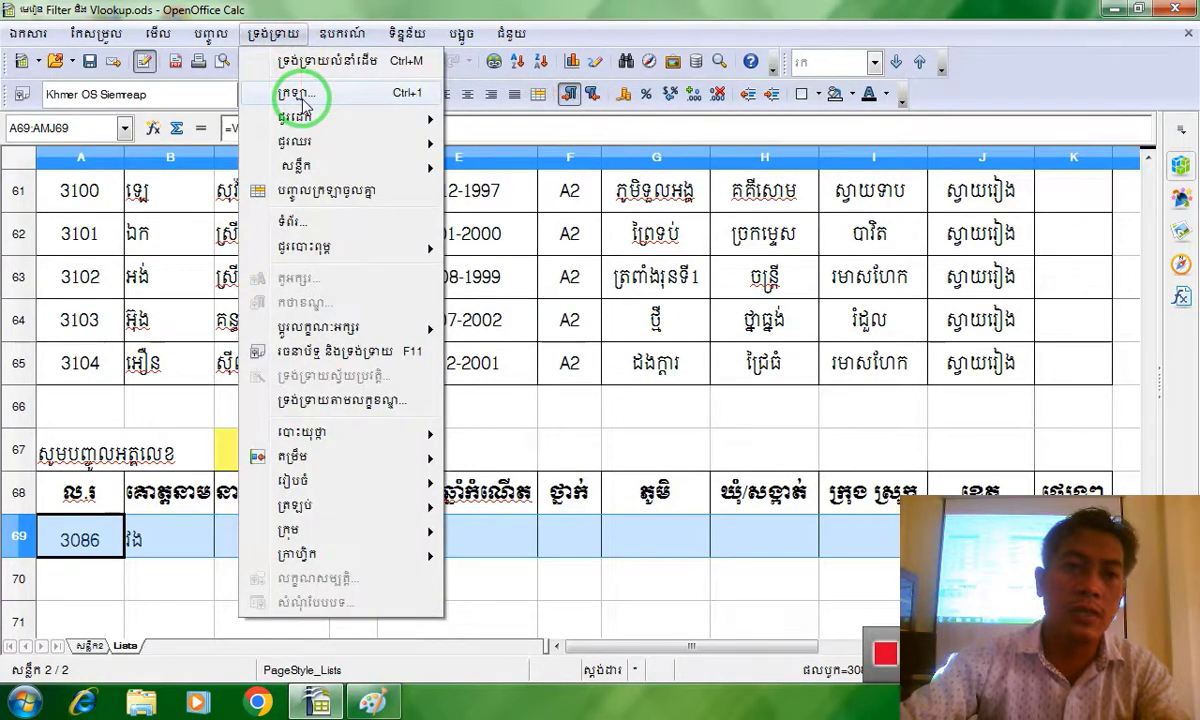
left_click(300, 97)
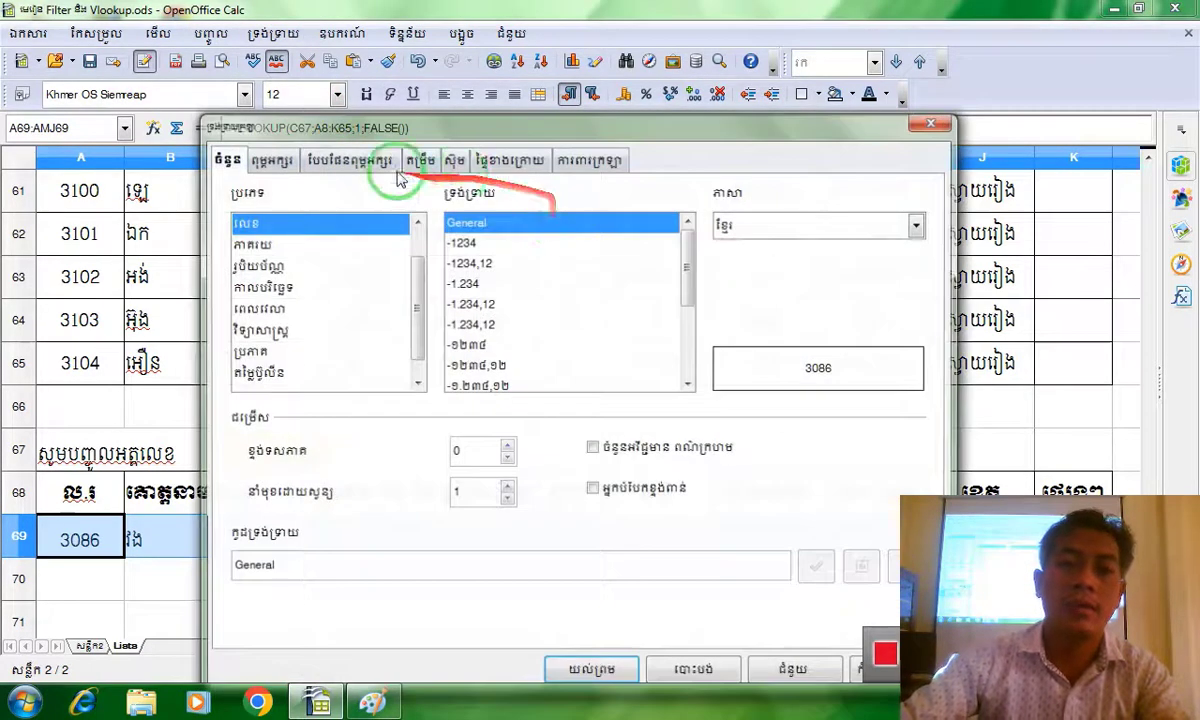
left_click(415, 160)
left_click(490, 253)
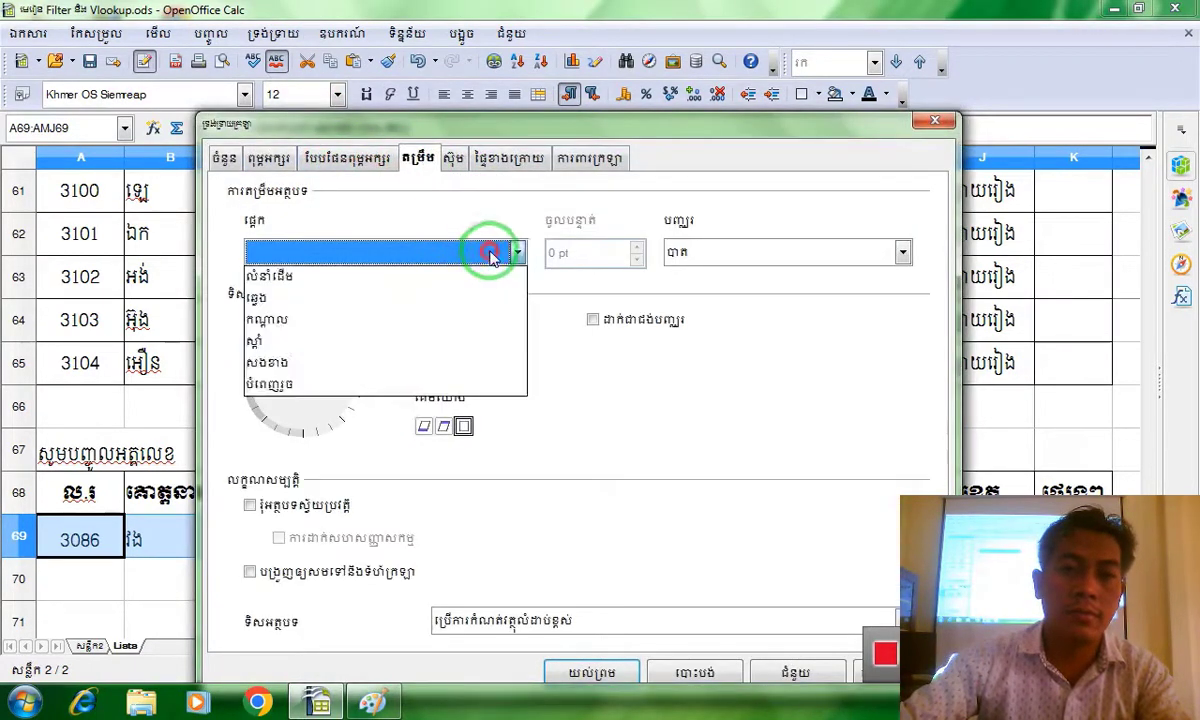
left_click(785, 262)
left_click(782, 255)
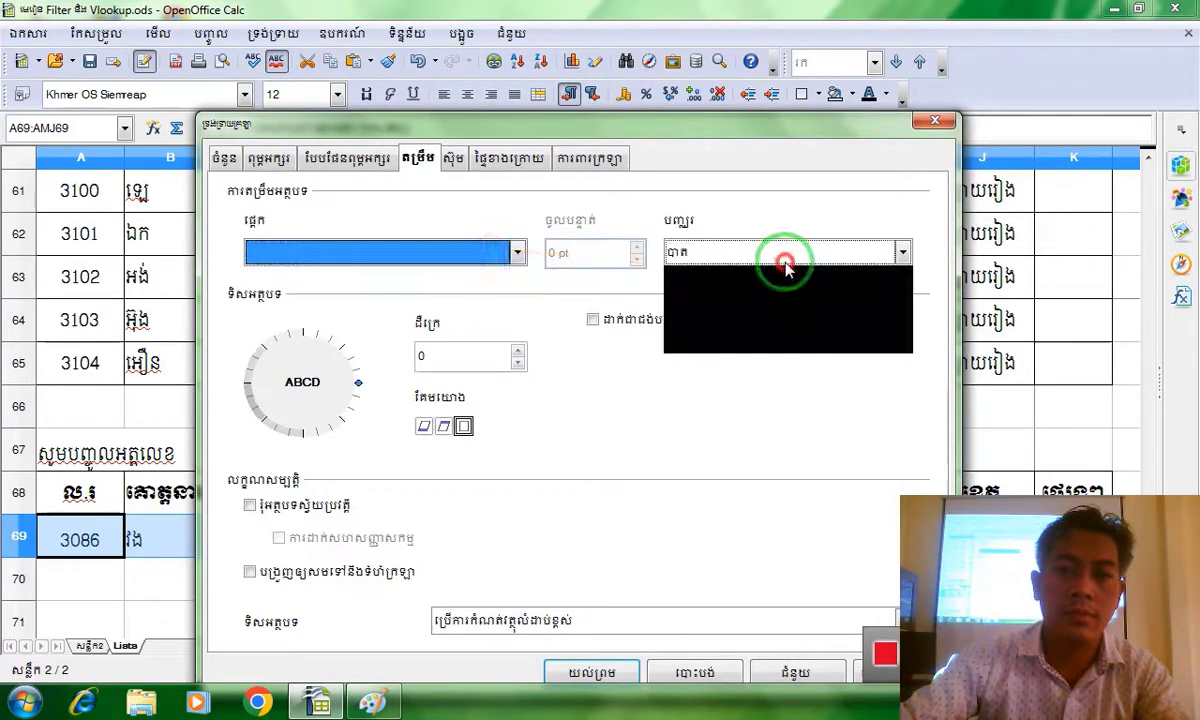
left_click(718, 300)
left_click(729, 254)
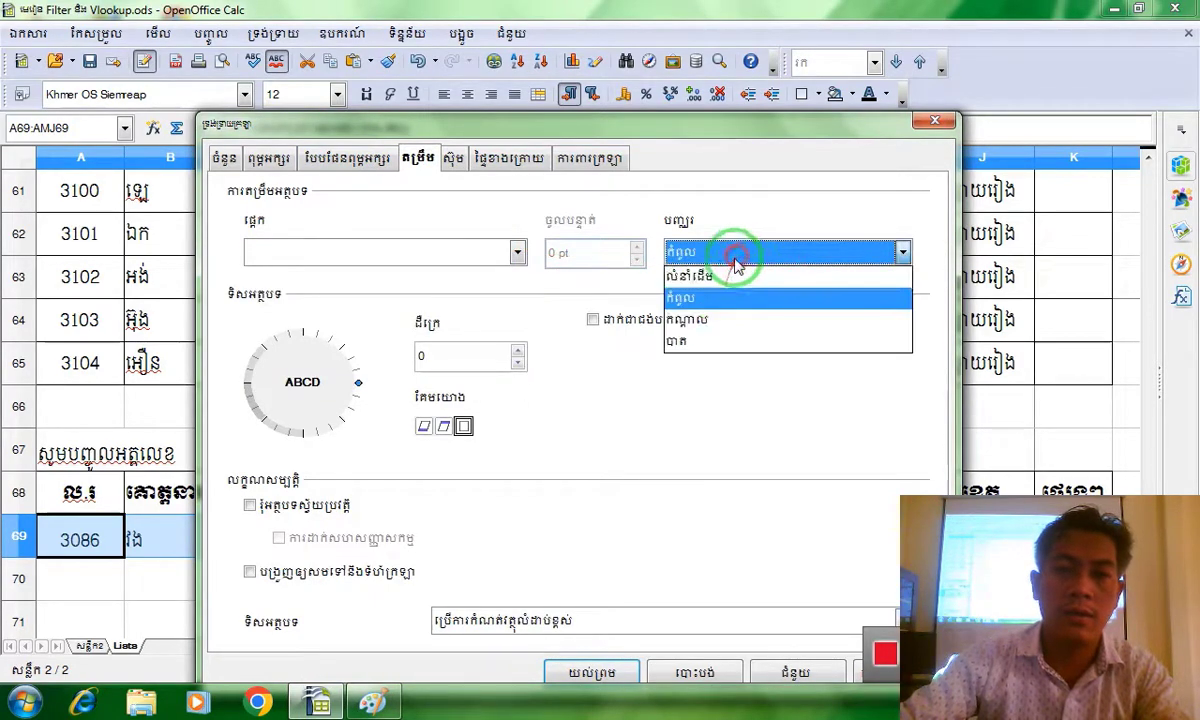
left_click(702, 316)
left_click(597, 673)
left_click(445, 525)
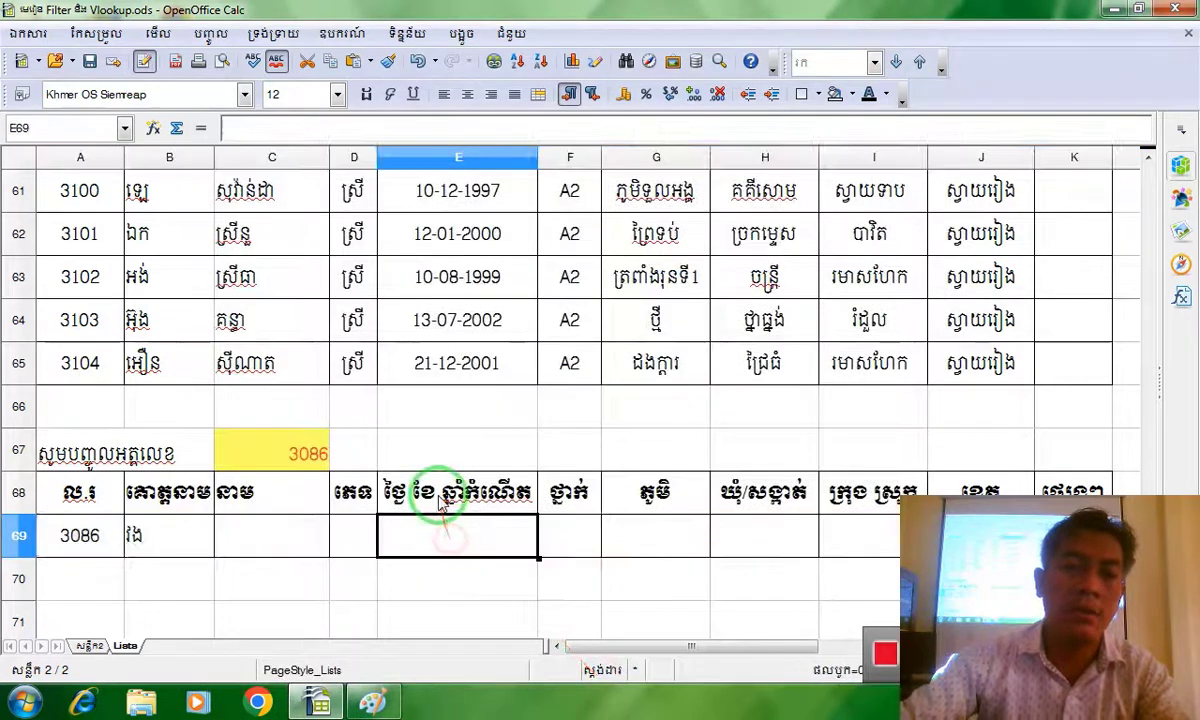
Enter the ID of the student in row 64 in the yellow input cell C67 to test the lookup.
left_click(143, 549)
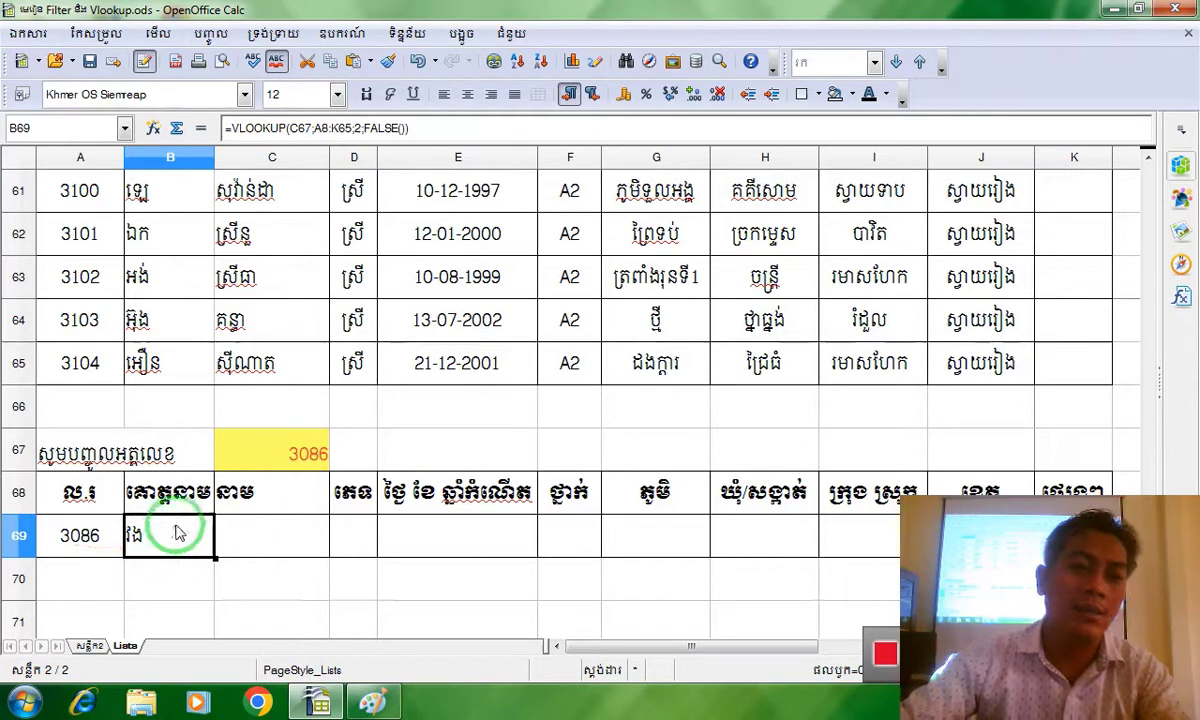
left_click(100, 324)
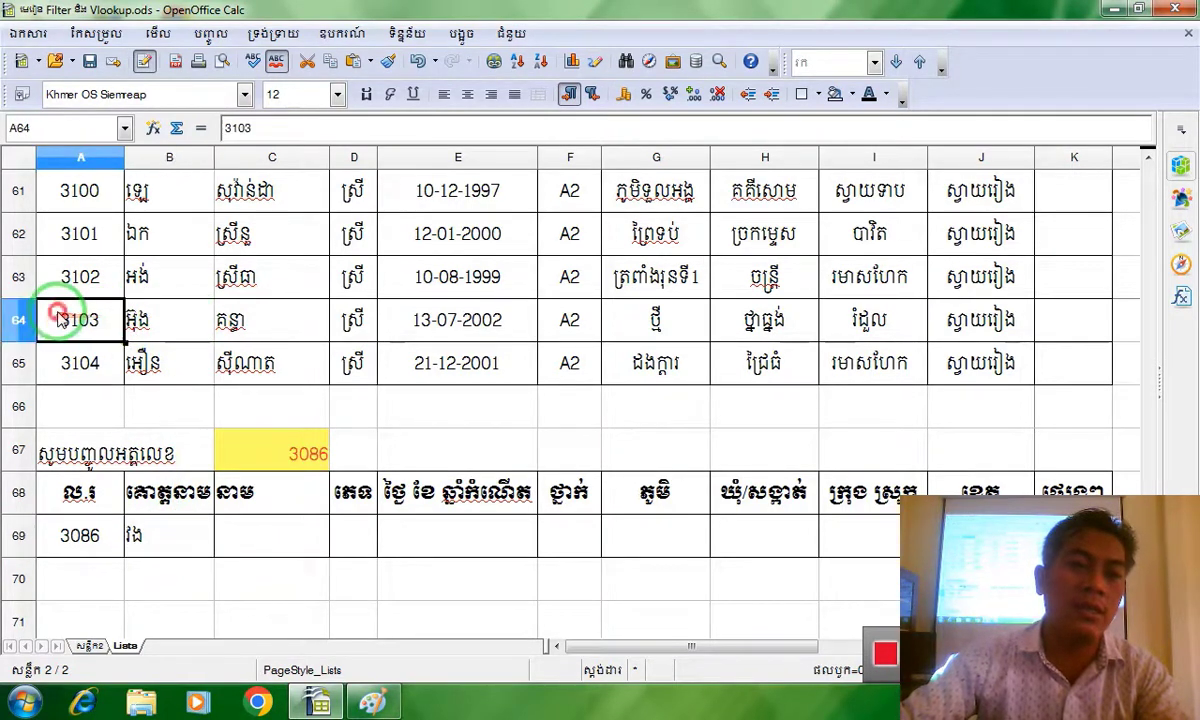
left_click(257, 453)
type("3103")
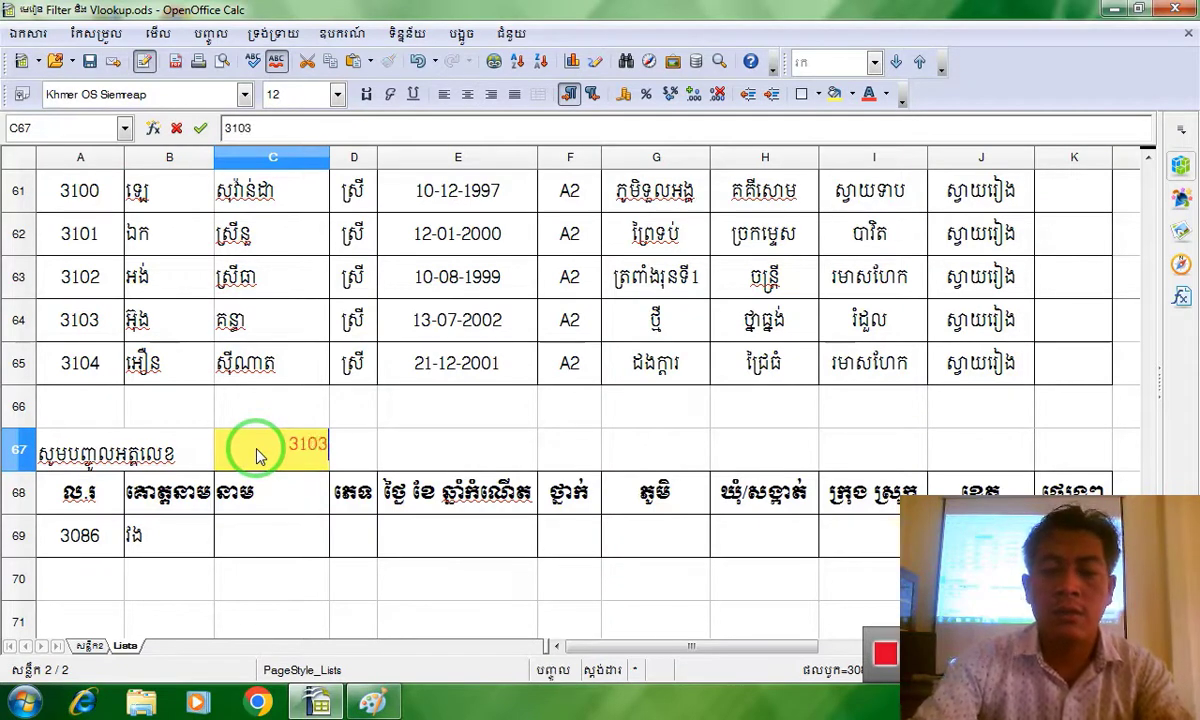
key("Return")
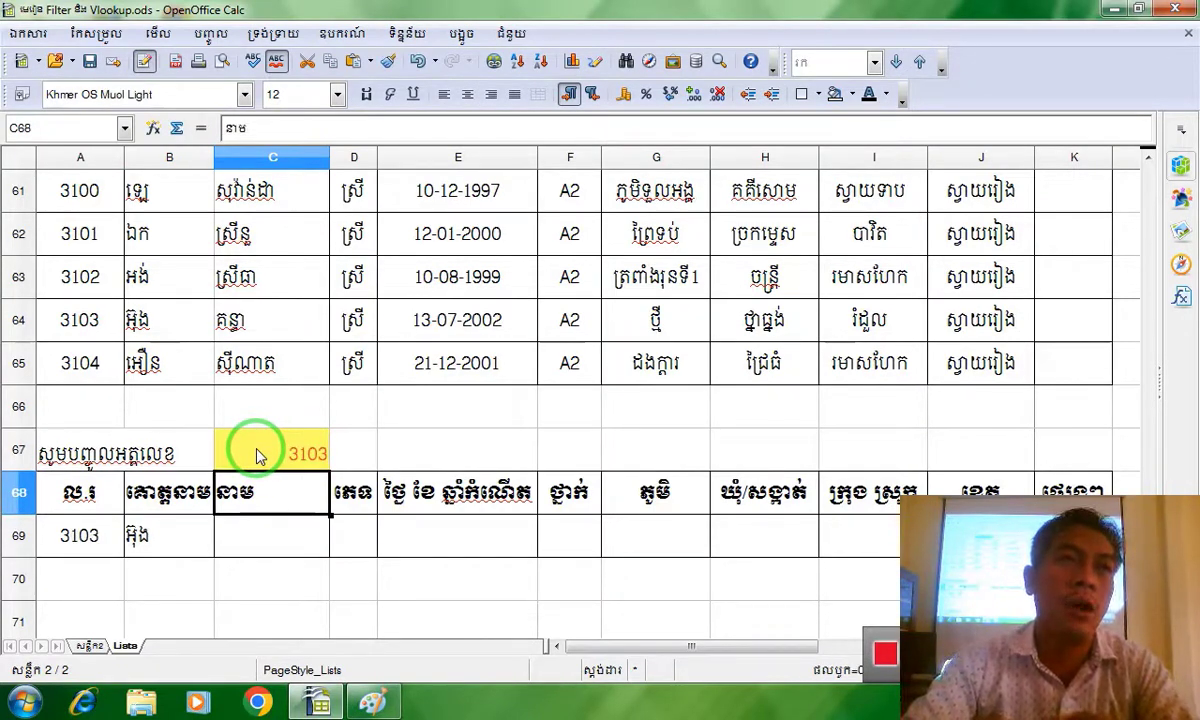
Copy the full text of the B69 lookup formula into cell C69, keeping its references C67 and A8:K65.
left_click(275, 545)
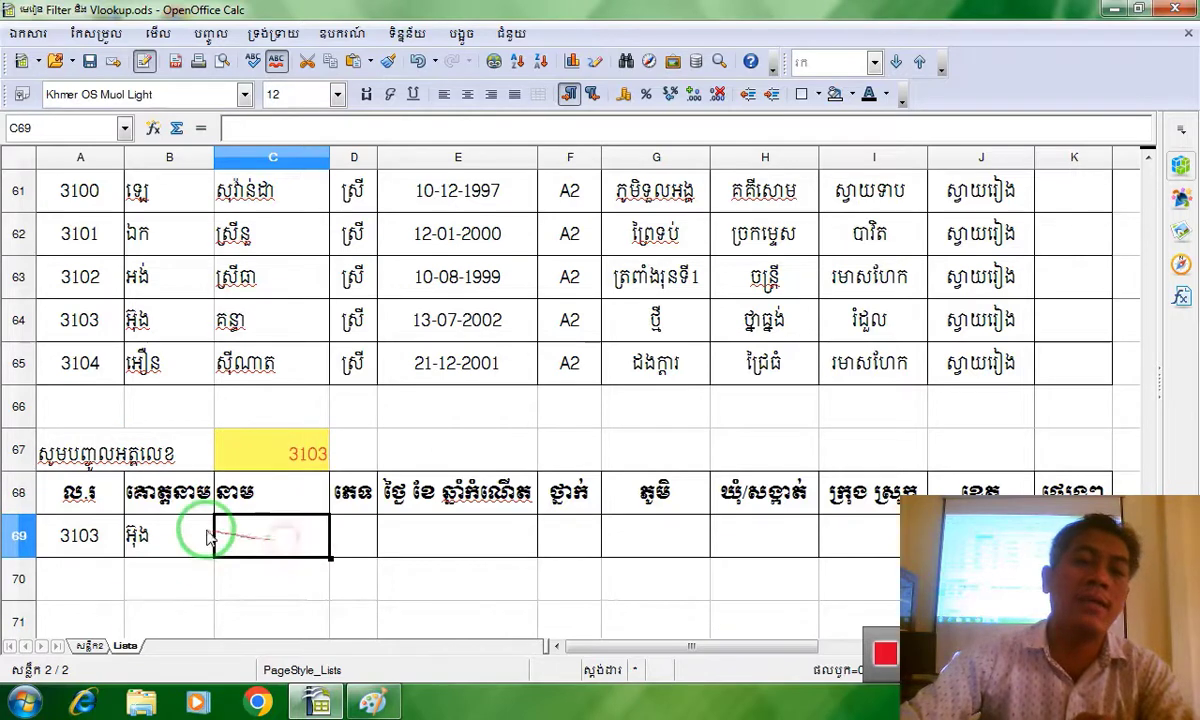
double_click(172, 545)
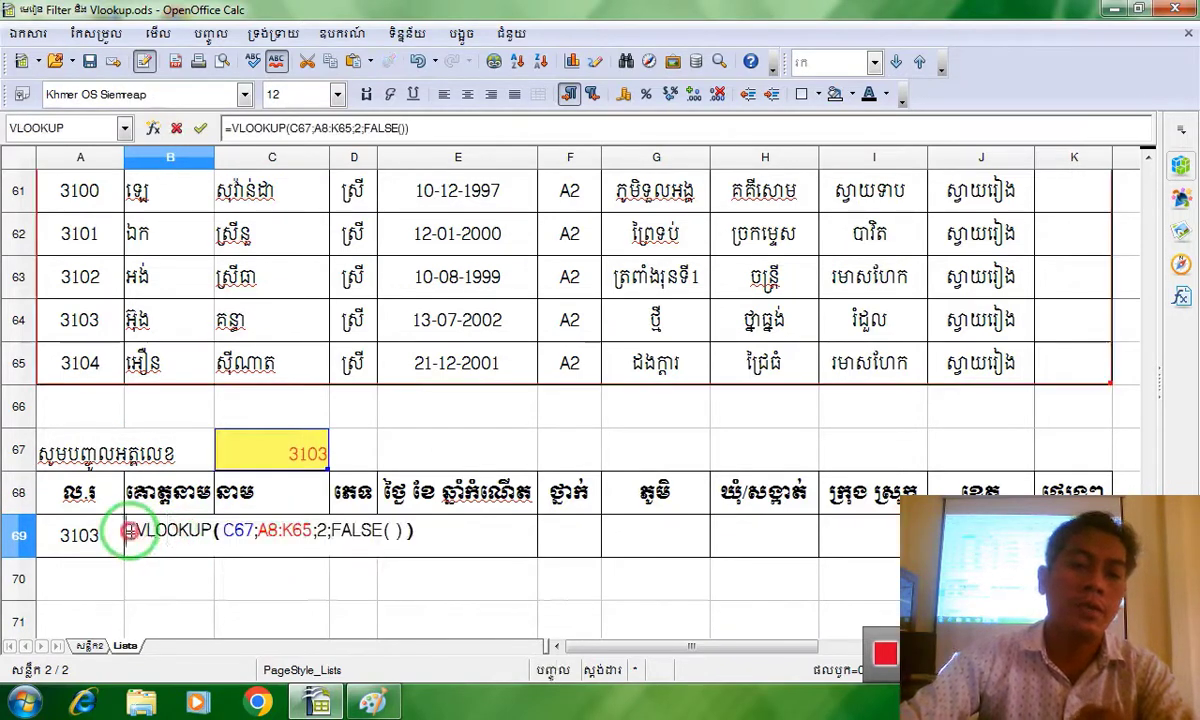
left_click_drag(130, 531, 450, 568)
key("Return")
left_click(253, 533)
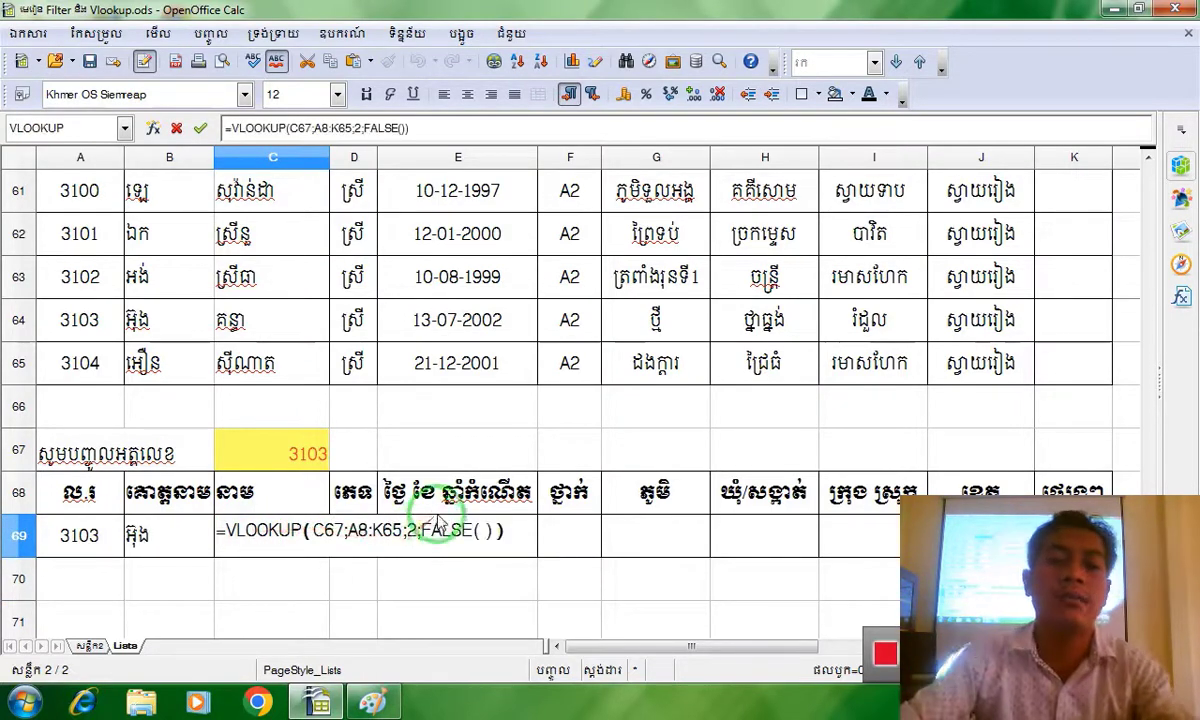
Set the column index in the C69 formula to 3 and enter the formula.
left_click(421, 530)
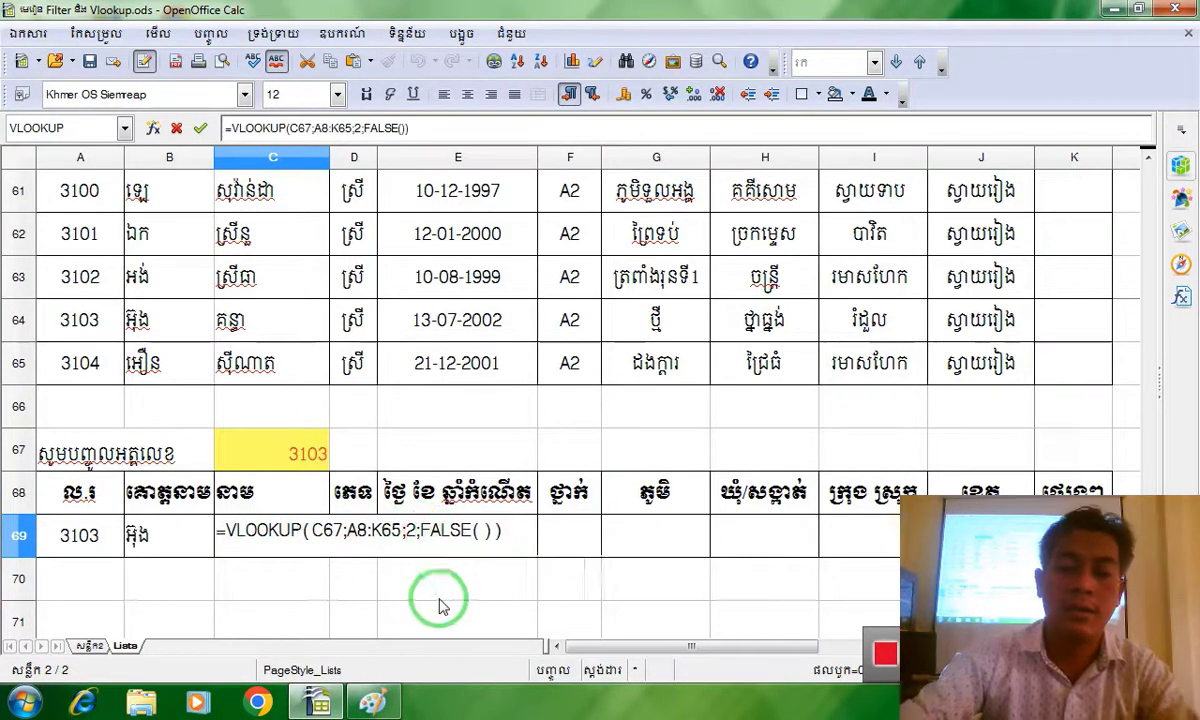
key("BackSpace")
key("BackSpace")
type("3;")
key("Return")
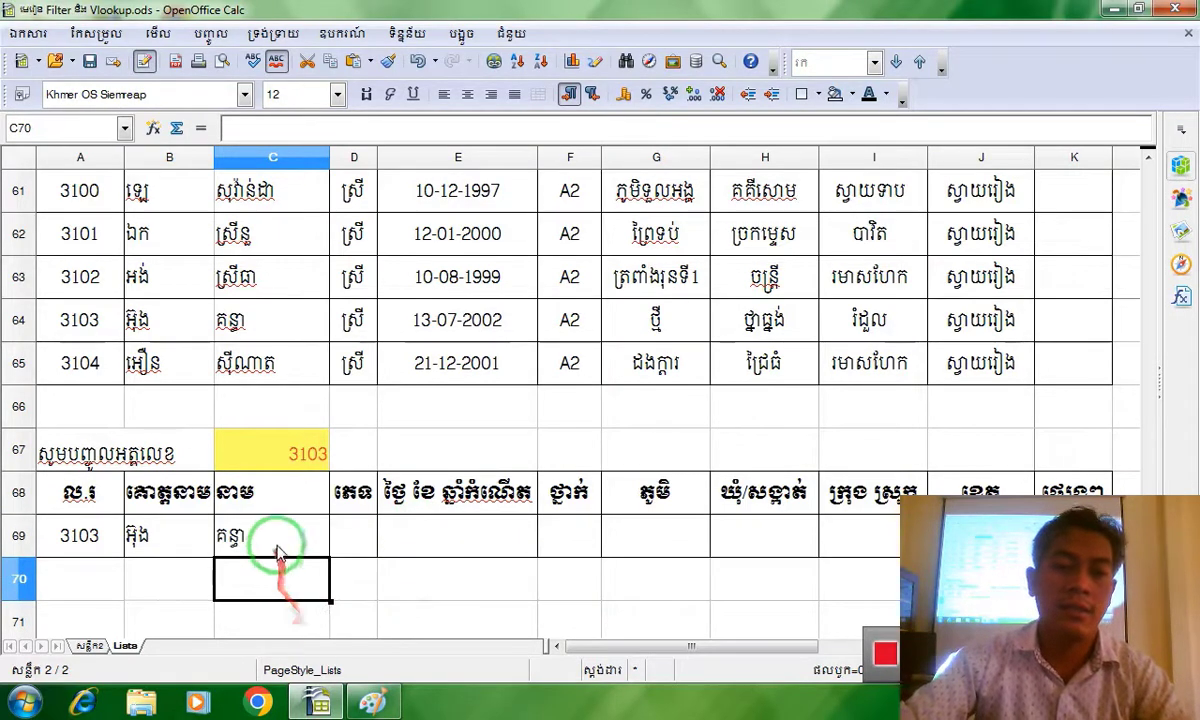
left_click(285, 545)
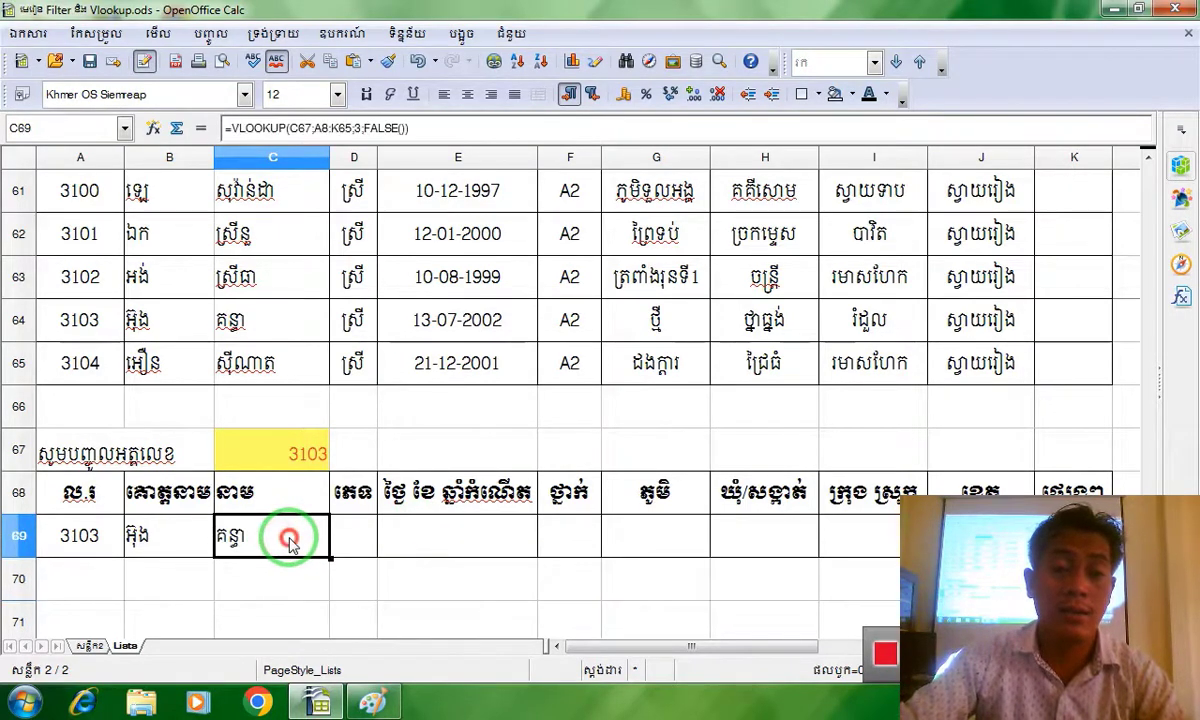
double_click(289, 540)
key("Return")
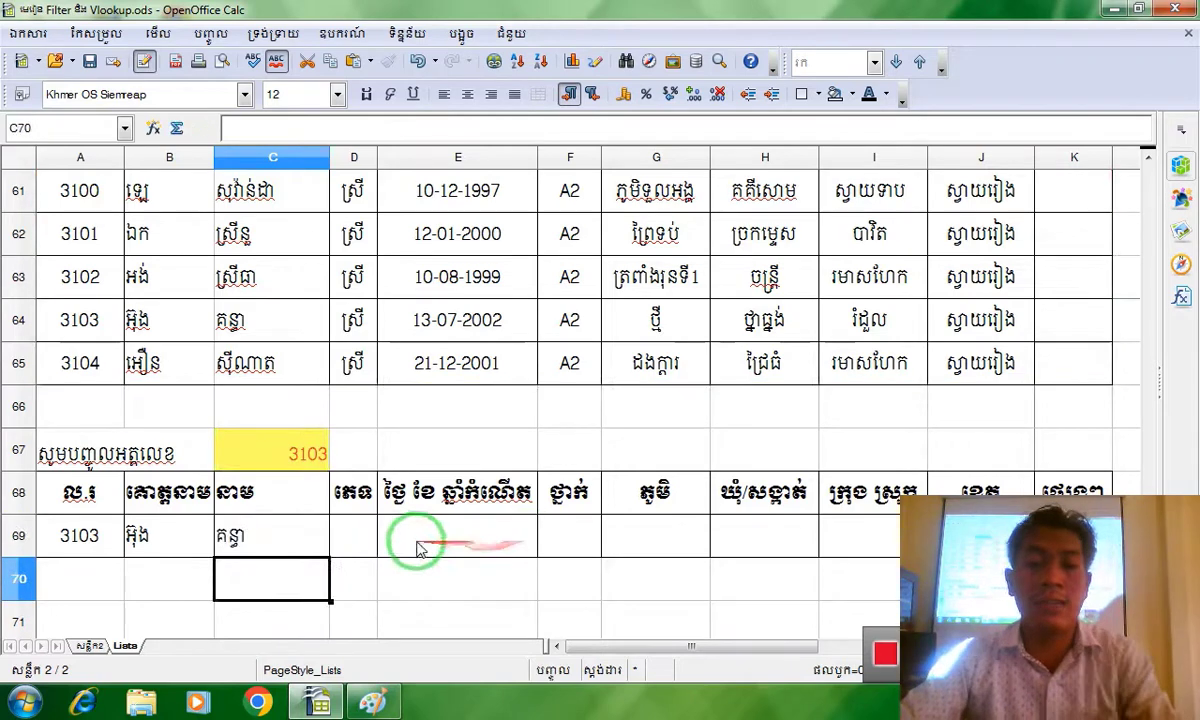
Enter the B69 lookup formula (C67 in A8:K65, FALSE()) in D69 with column index 4 to retrieve the gender.
left_click(350, 537)
double_click(350, 537)
type("=VLOOKUP(C67;A8:K65;2;FALSE())")
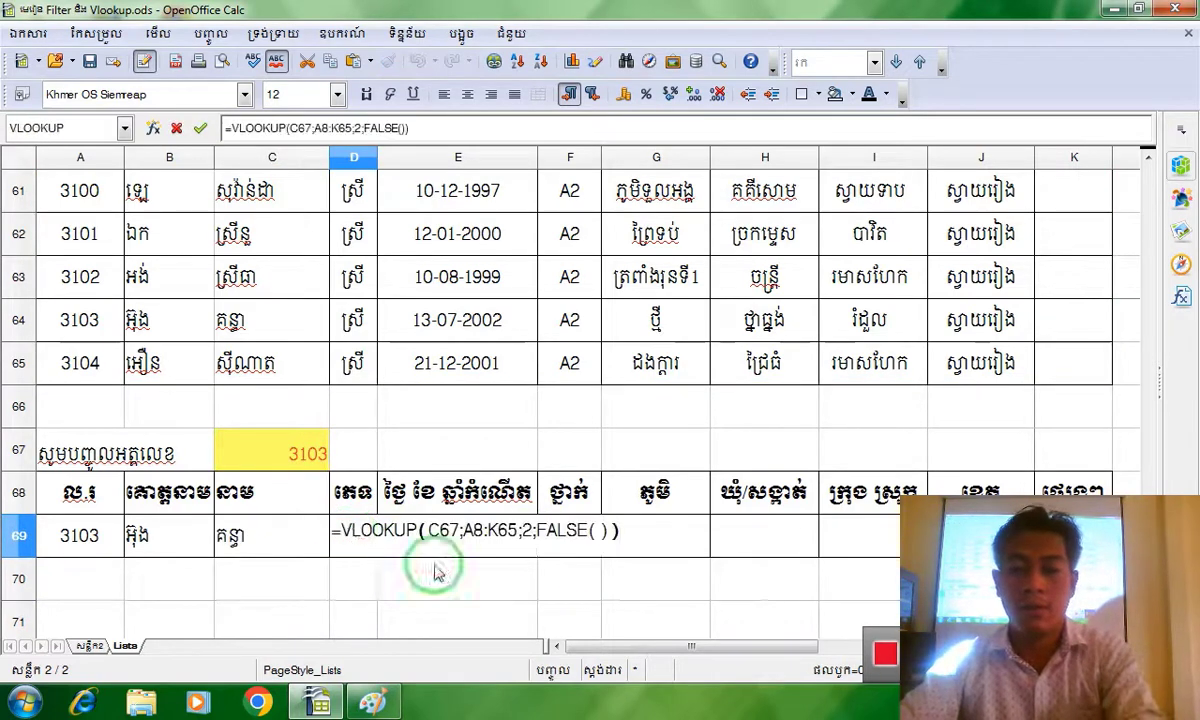
left_click(530, 530)
key("BackSpace")
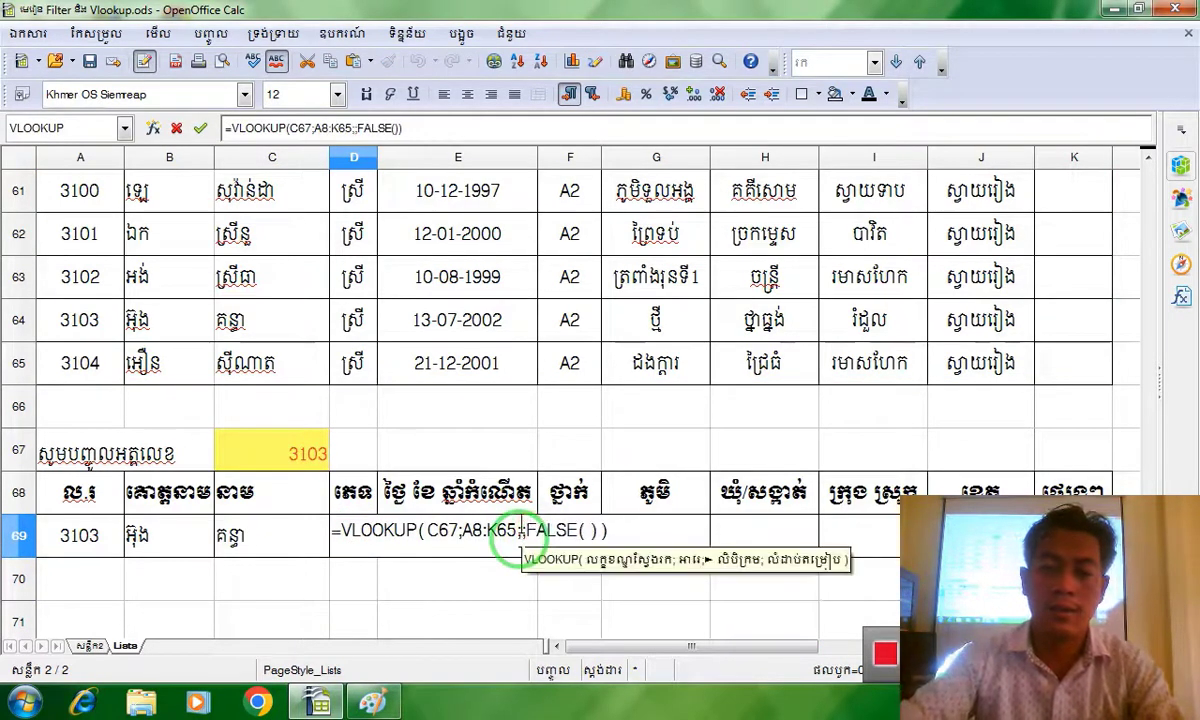
type("4")
key("Return")
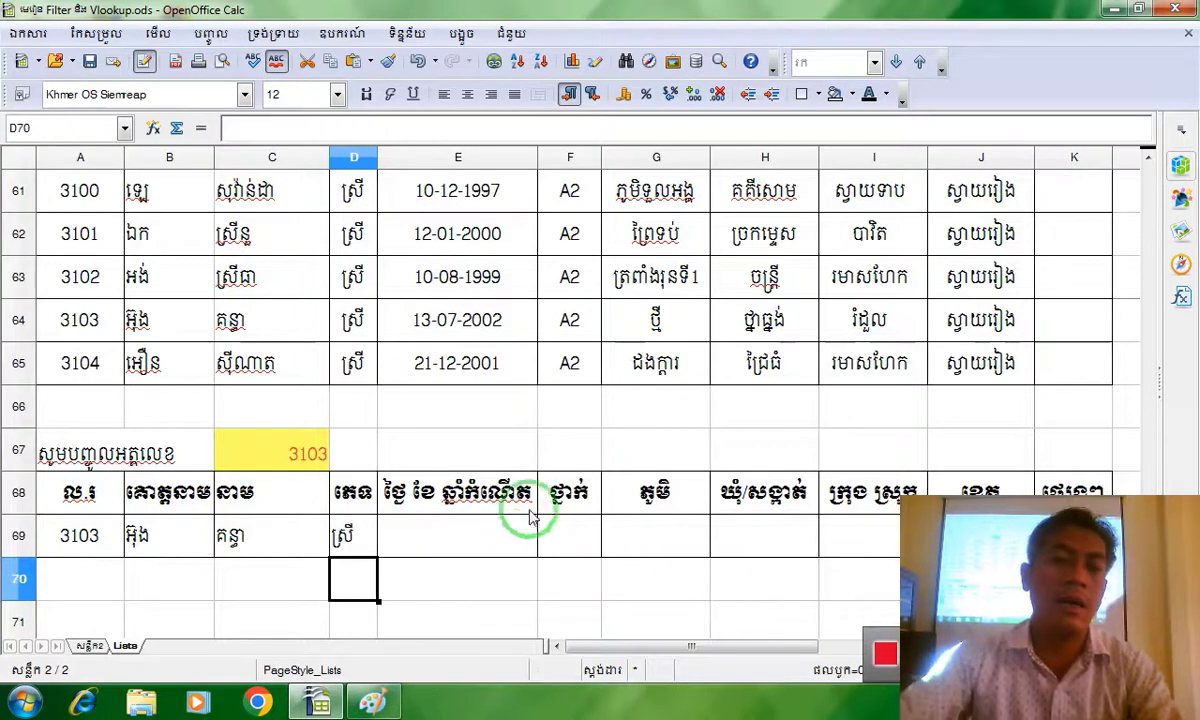
Enter the same VLOOKUP formula in E69 with column index 5 to retrieve the date of birth.
double_click(443, 537)
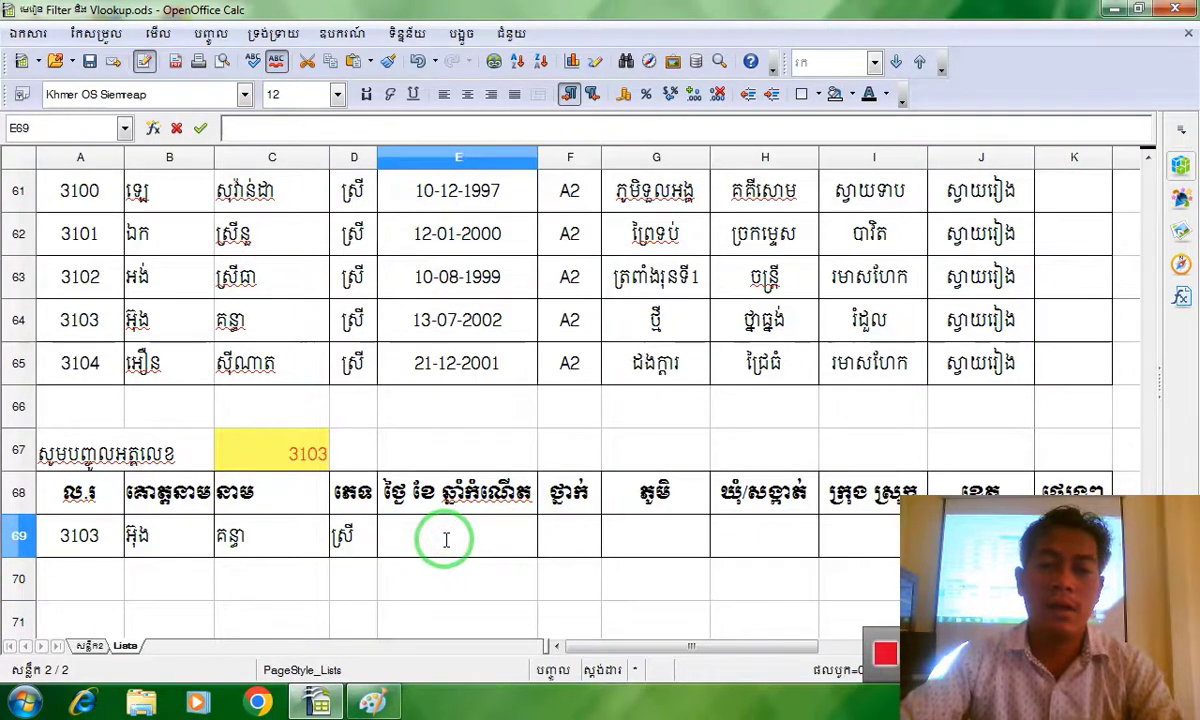
type("=VLOOKUP(C67;A8:K65;2;FALSE())")
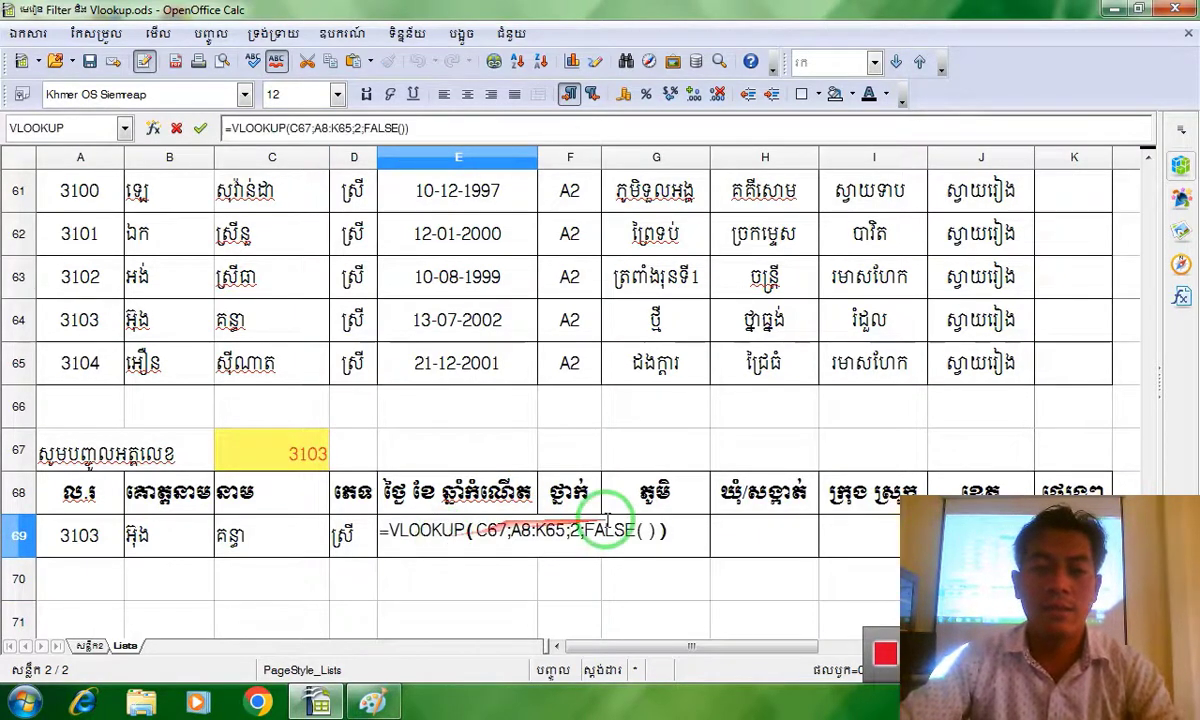
left_click(578, 530)
key("BackSpace")
type("5")
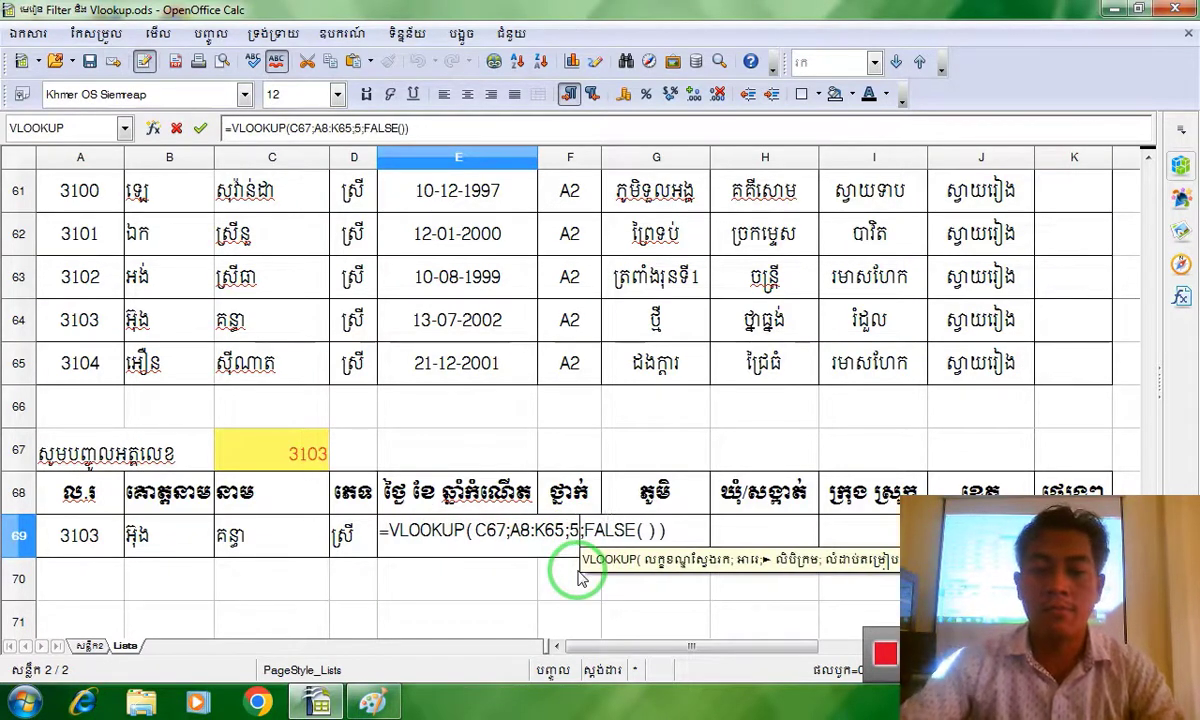
key("Return")
Enter the same VLOOKUP formula in F69 with column index 6 to retrieve the class.
left_click(578, 543)
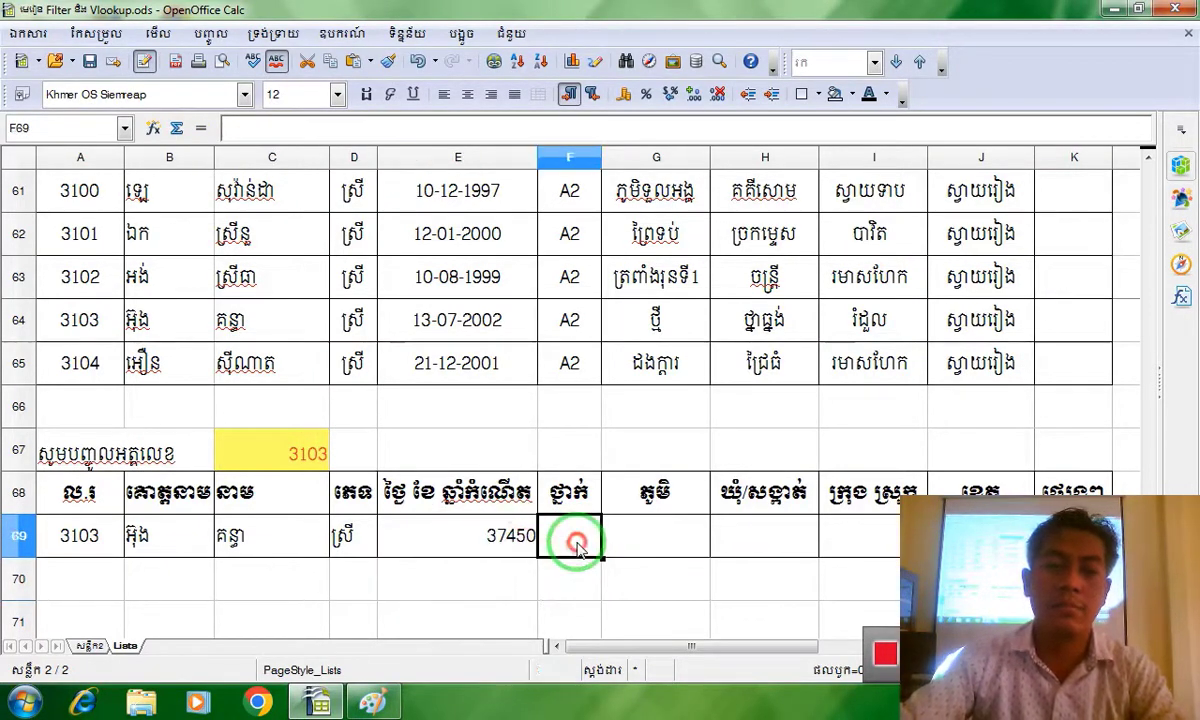
type("=VLOOKUP(C67;A8:K65;2;FALSE())")
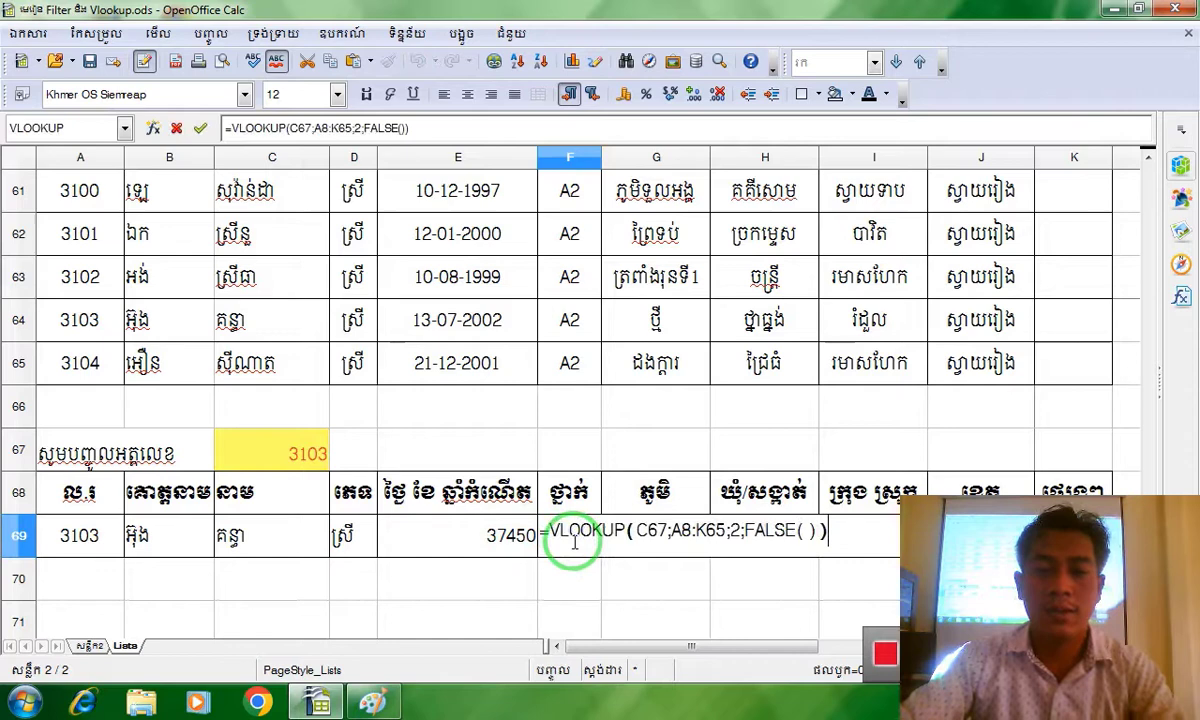
left_click(737, 531)
key("BackSpace")
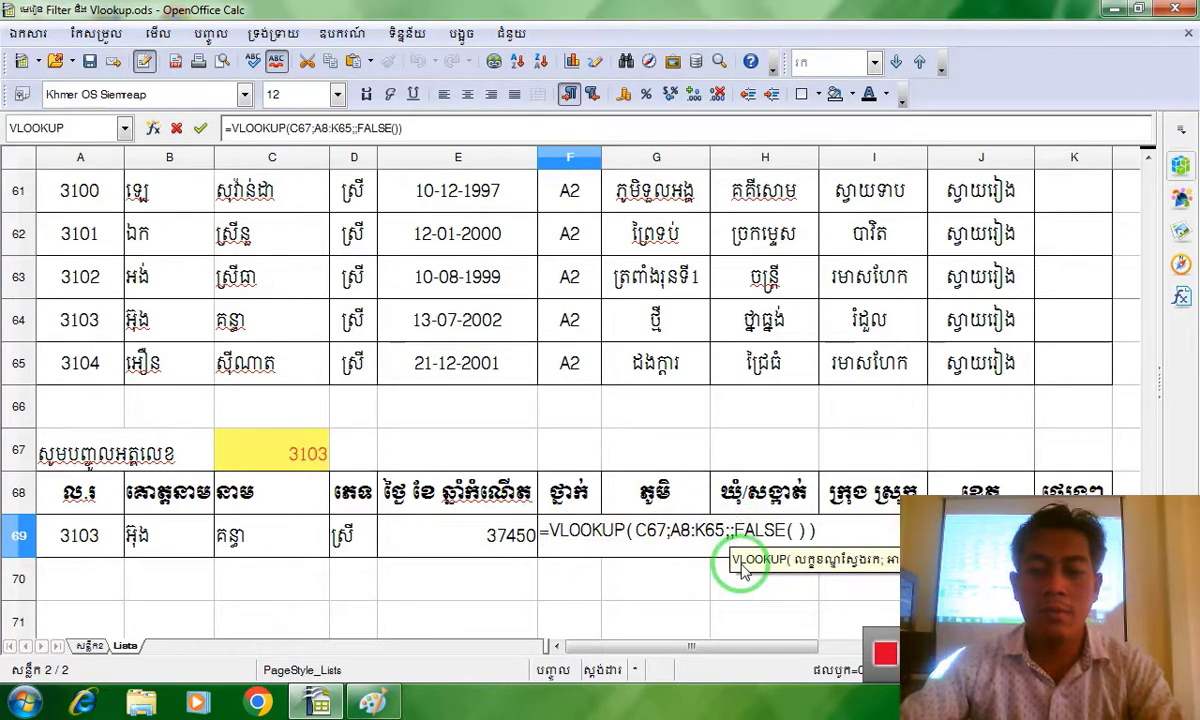
type("6")
key("Return")
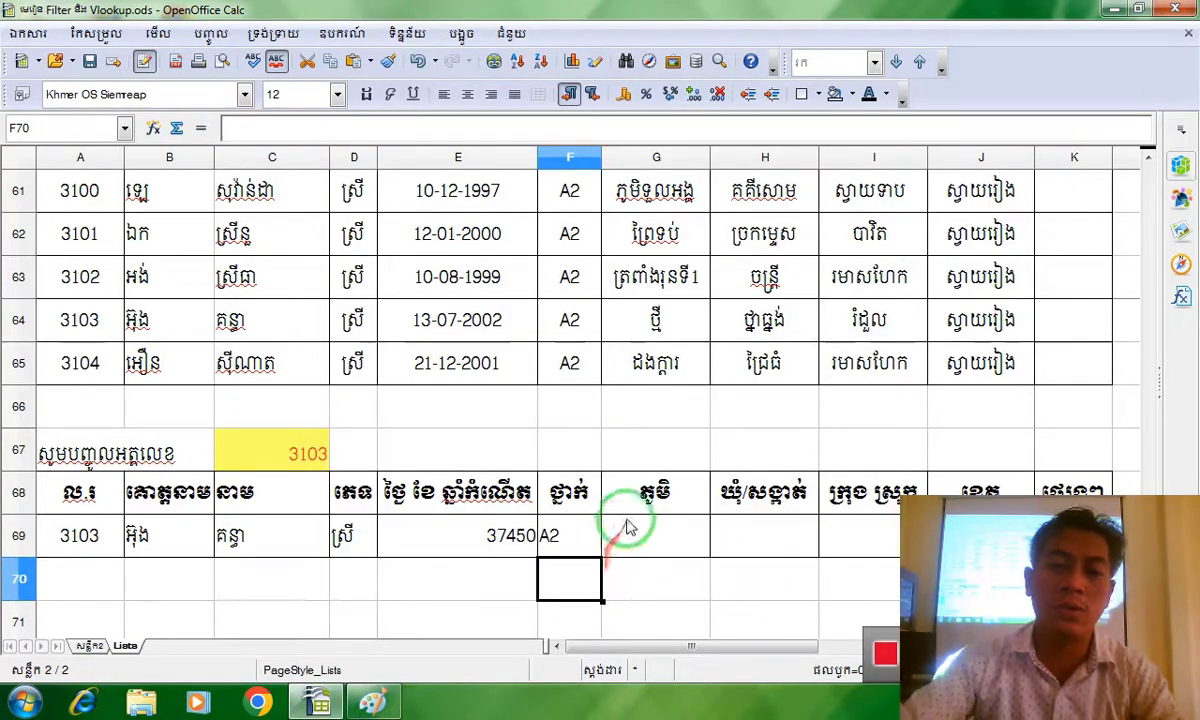
Center the contents of cells D69:K69 horizontally.
left_click_drag(337, 530, 1070, 536)
left_click(467, 100)
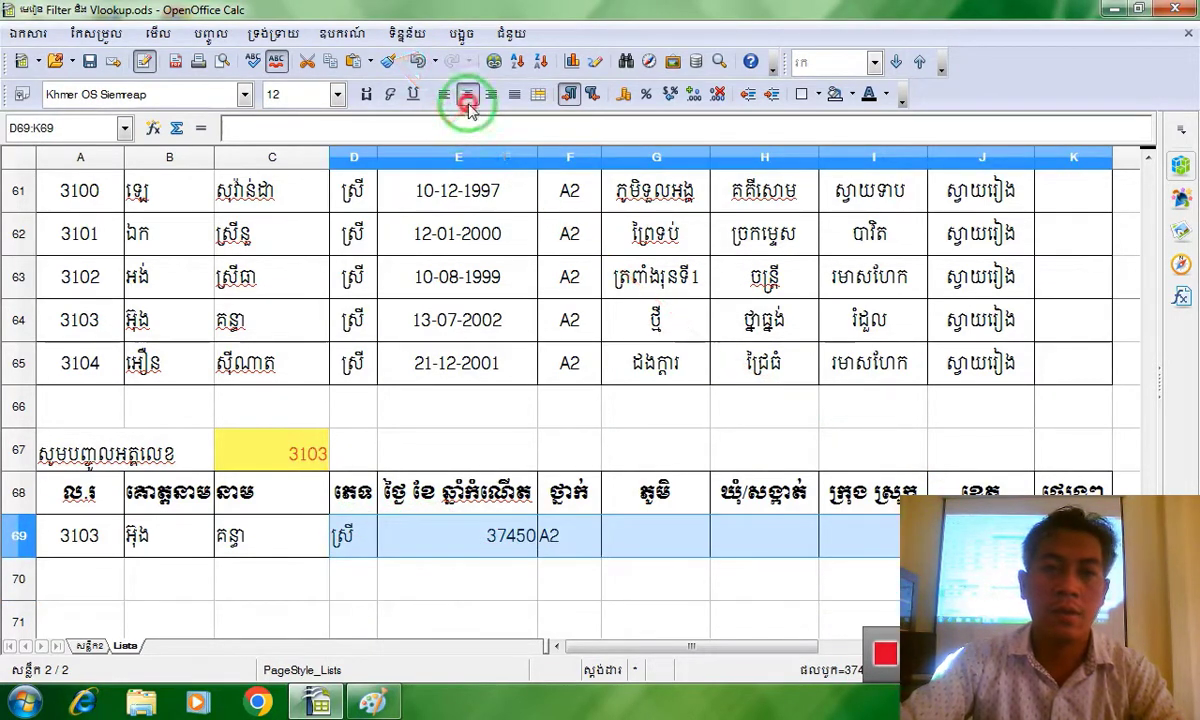
left_click(645, 472)
Enter the VLOOKUP formula on C67 and A8:K65 in G69 with column index 7 to retrieve the village.
left_click(652, 540)
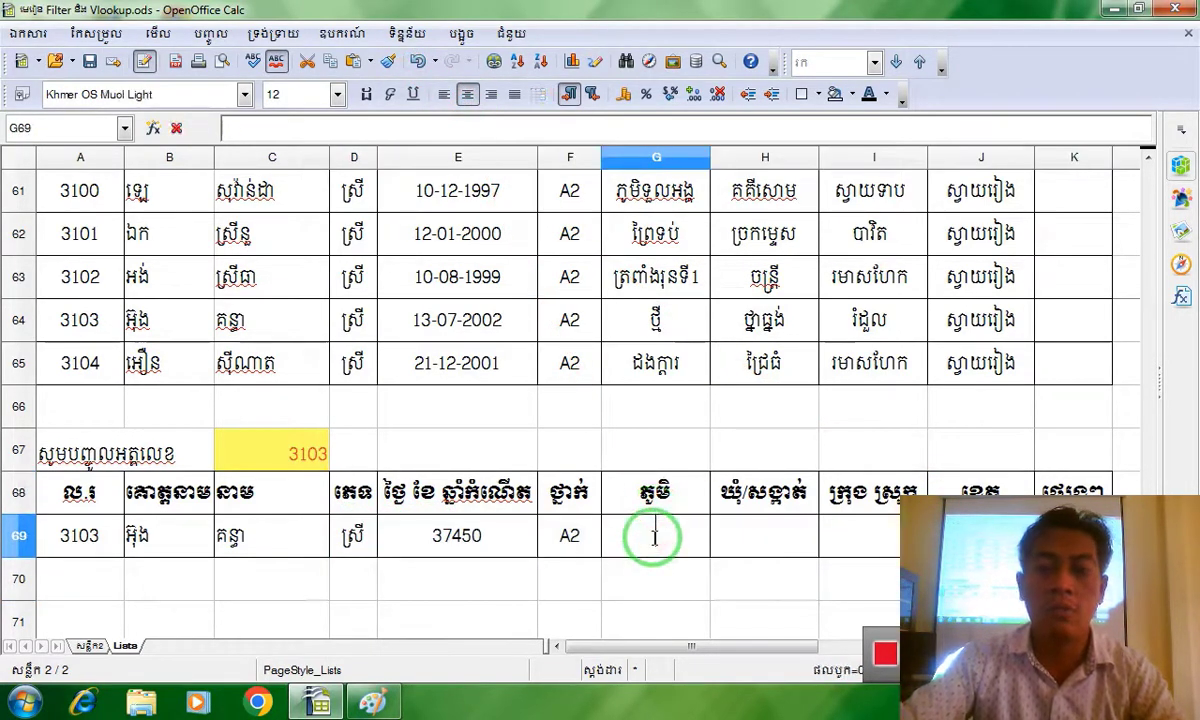
type("=VLOOKUP( C67;A8:K65;2;FALSE( ))")
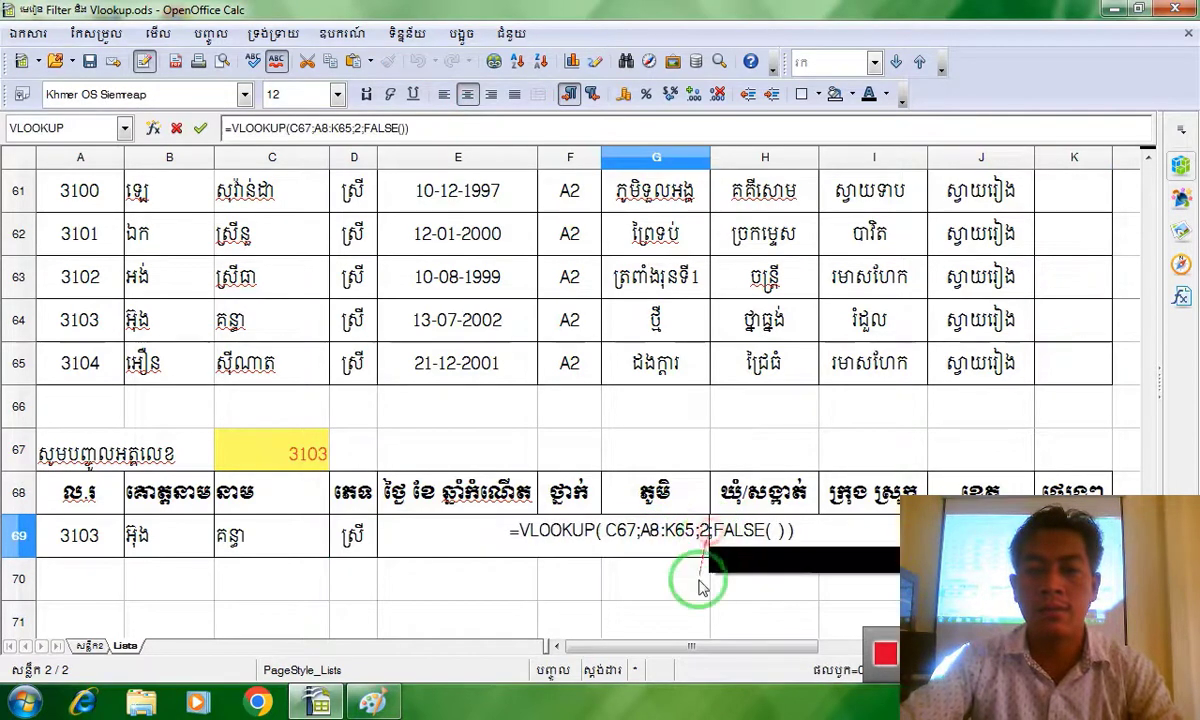
key("Left")
key("Left")
key("Left")
key("Left")
key("Left")
key("Left")
key("Left")
key("Left")
key("Left")
key("BackSpace")
type("7")
key("Tab")
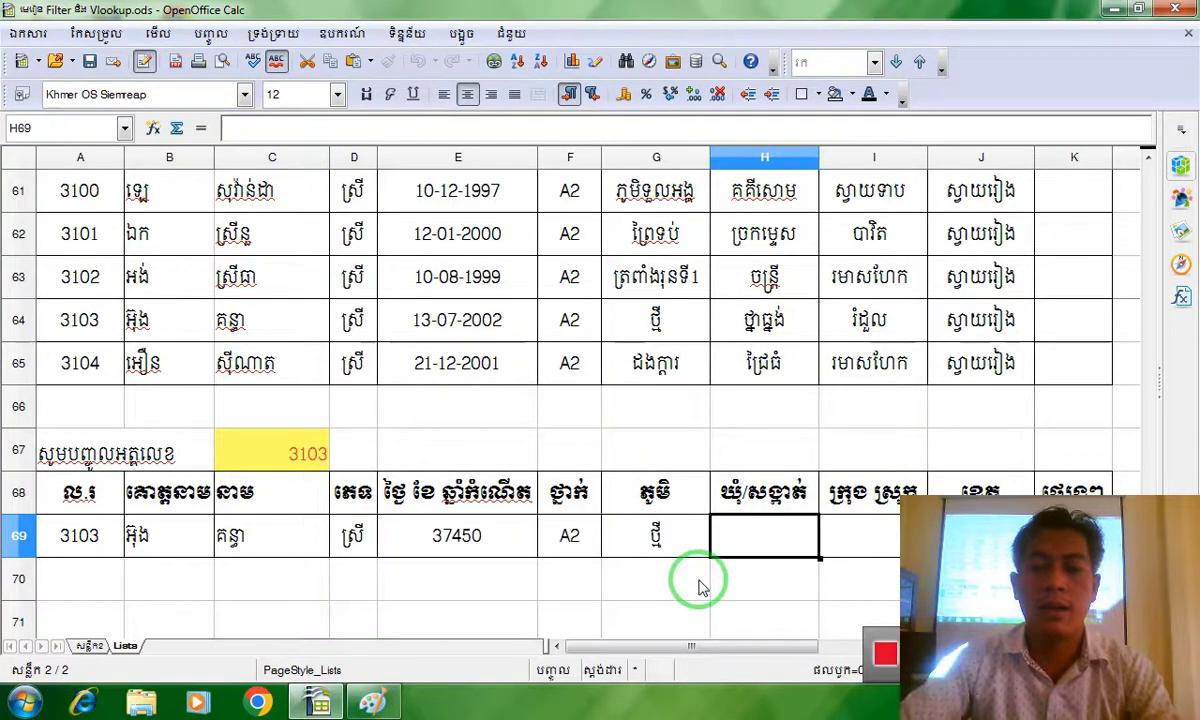
Enter the same VLOOKUP formula in H69 with column index 8 to retrieve the commune.
left_click(755, 541)
type("=VLOOKUP( C67;A8:K65;2;FALSE( ))")
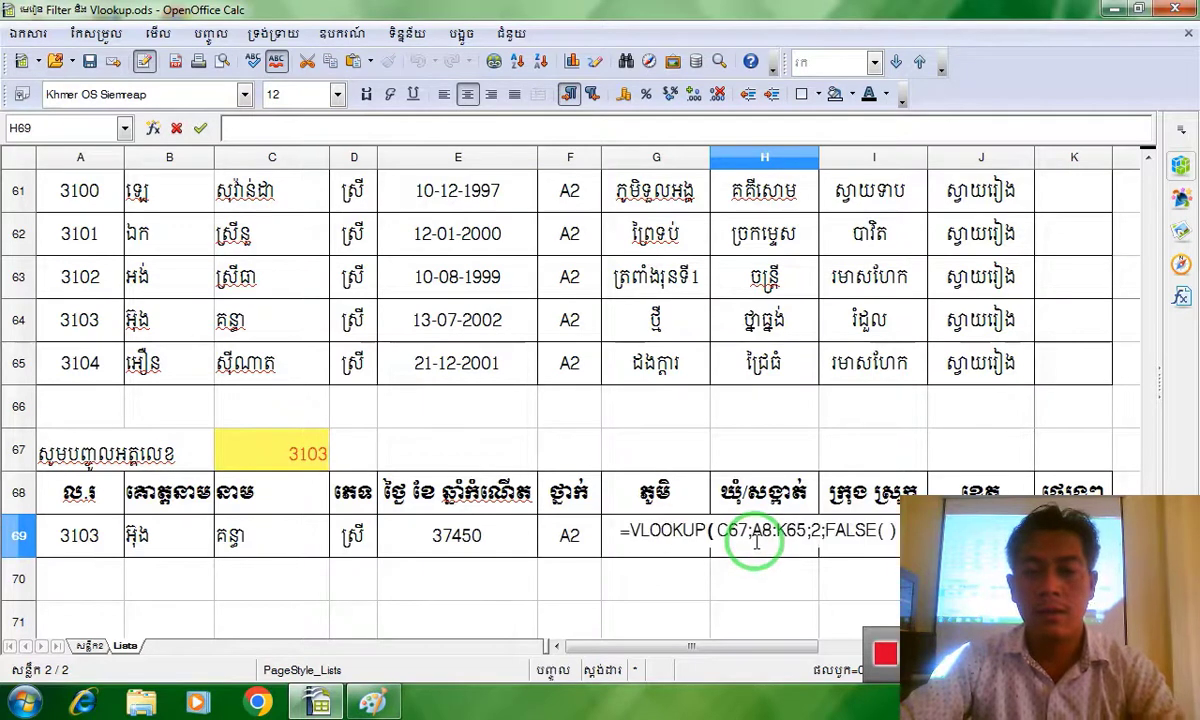
double_click(820, 533)
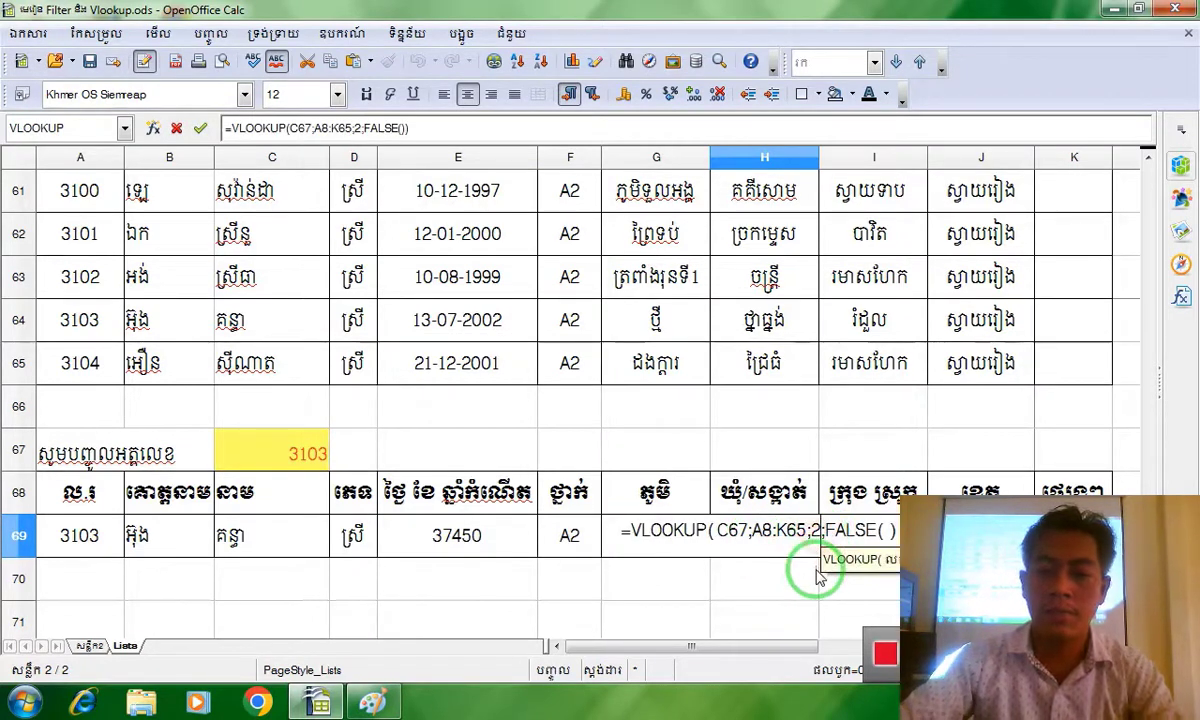
type("8")
Enter the VLOOKUP formula in I69 with column index 9 for the district, and the corresponding province lookup in J69.
left_click(876, 537)
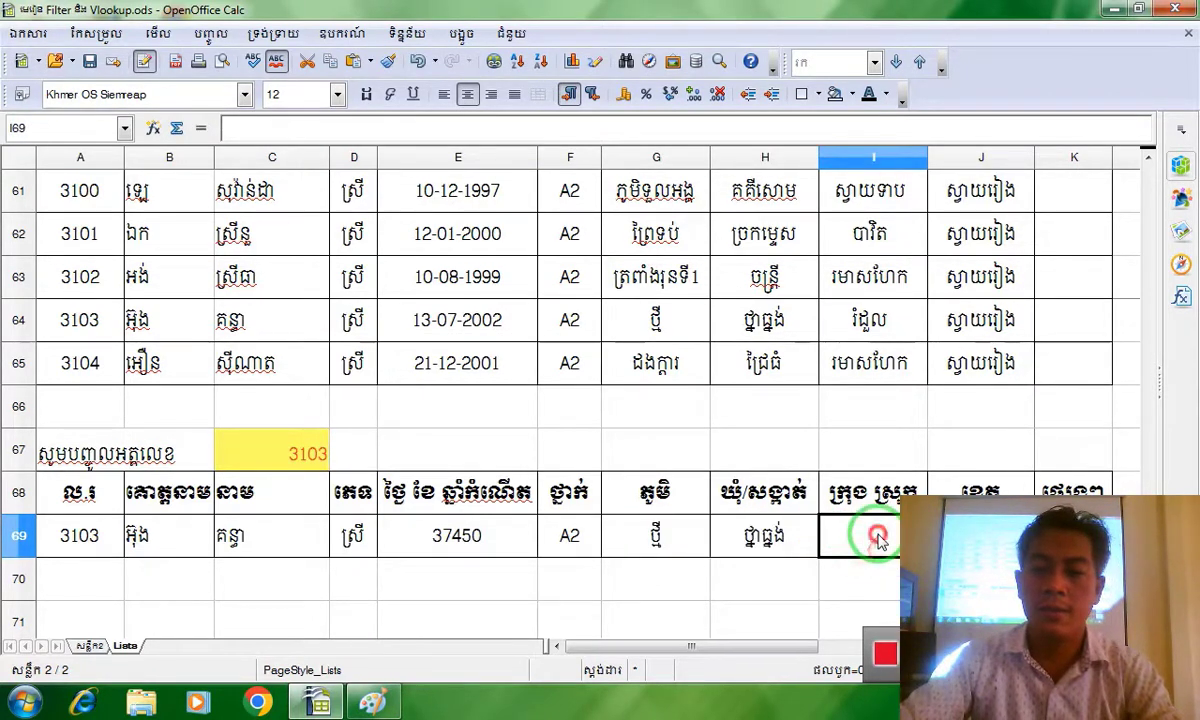
double_click(879, 533)
type("=VLOOKUP(C67;A8:K65;2;FALSE())")
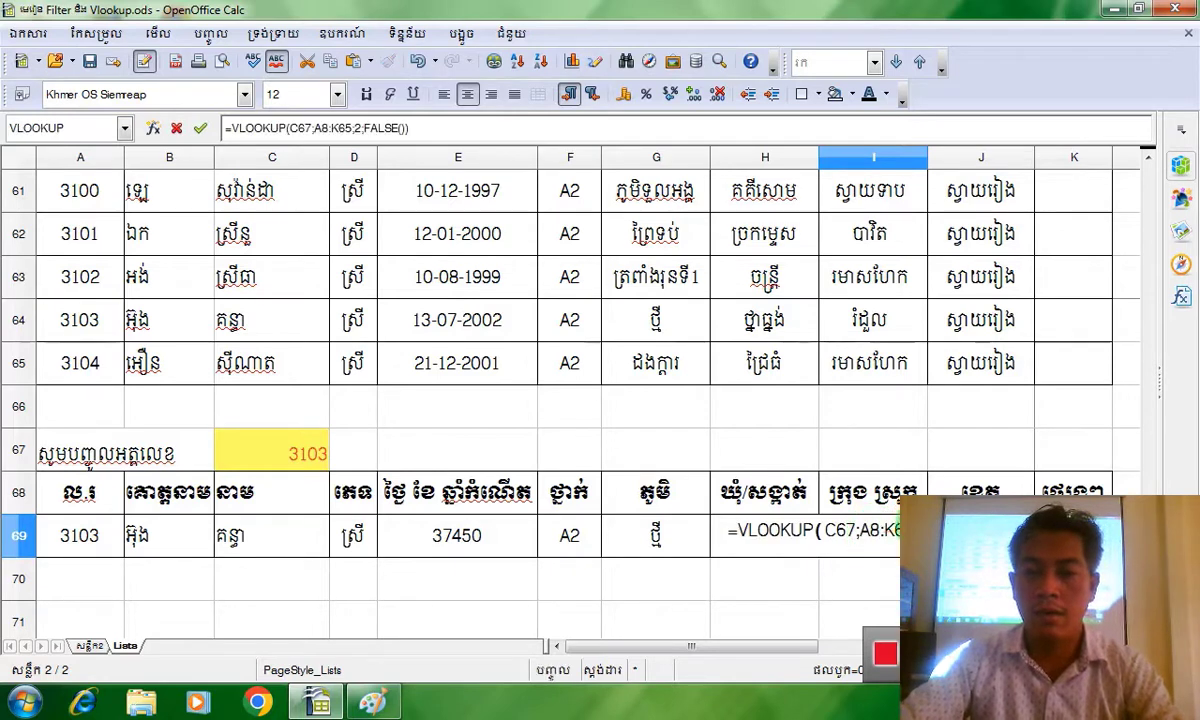
type("9")
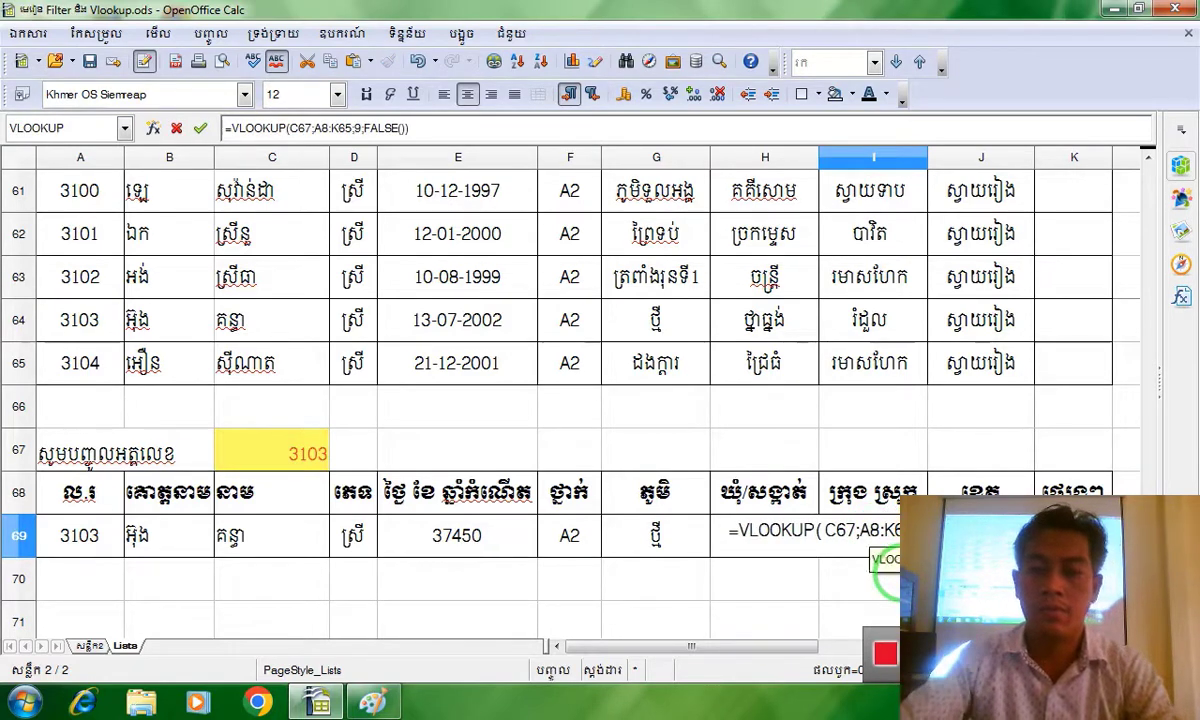
key("Tab")
type("=VLOOKUP(C67;A8:K65;2;FALSE())")
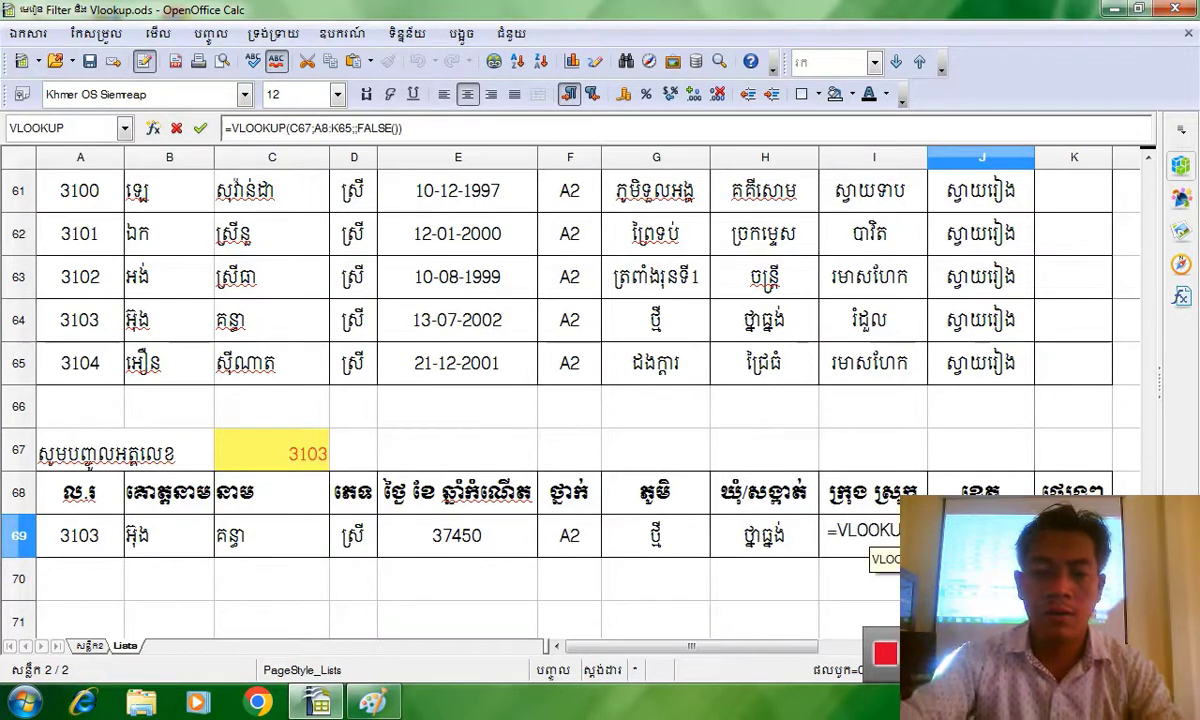
key("Tab")
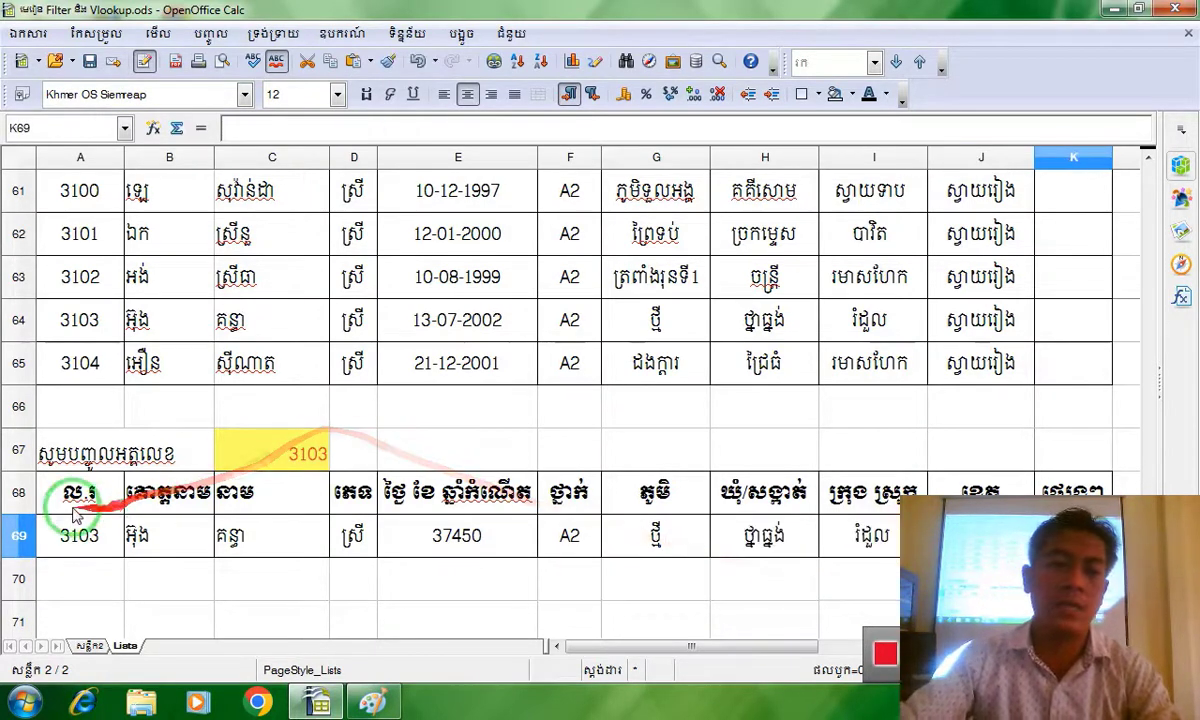
Replace the ID in the yellow input cell C67 with that of the student in row 61 to test the lookup.
left_click(310, 452)
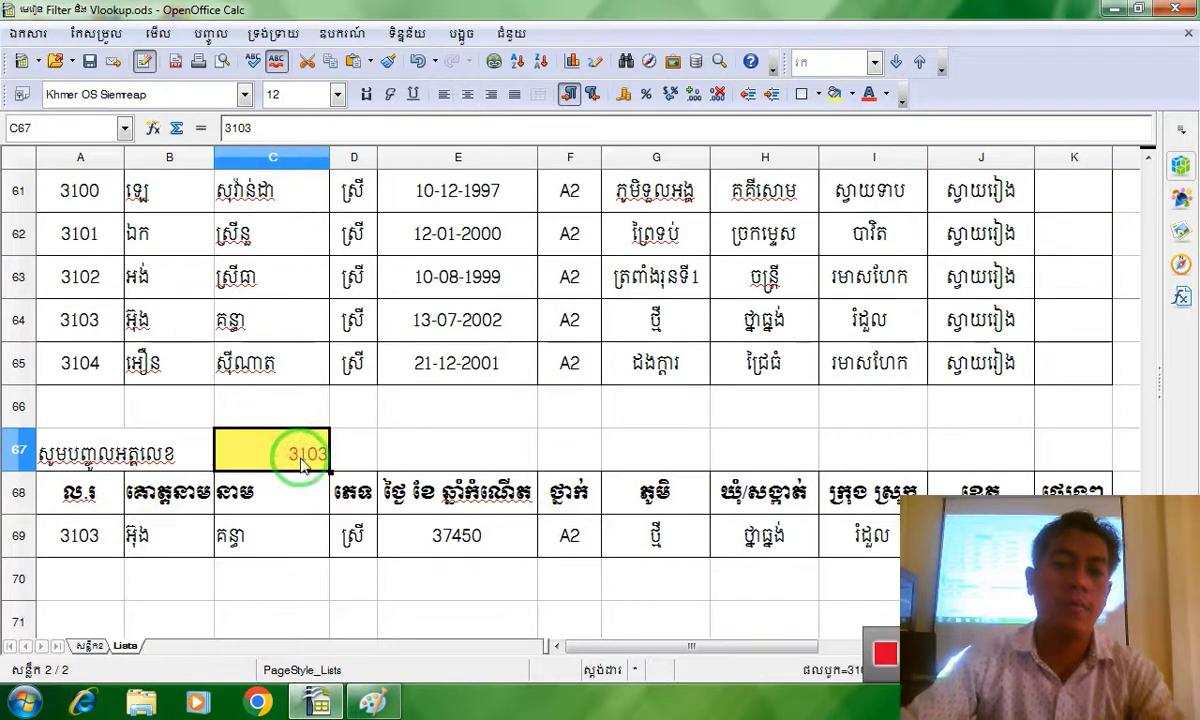
key("BackSpace")
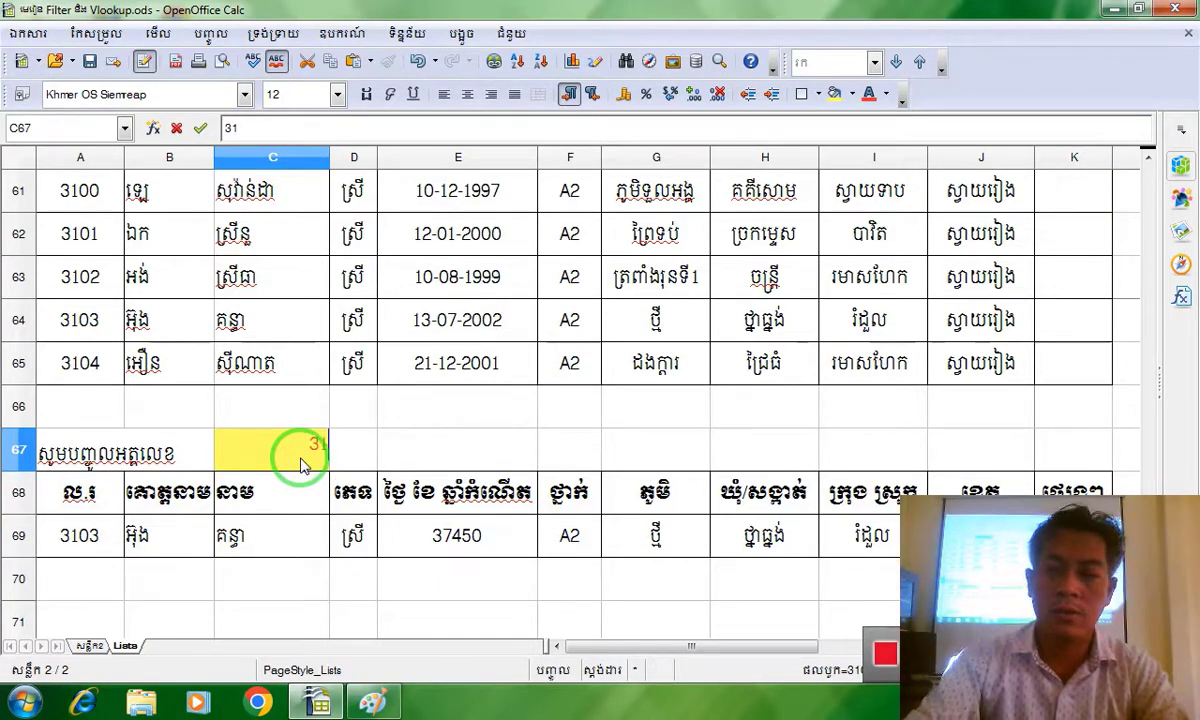
type("3100")
key("Return")
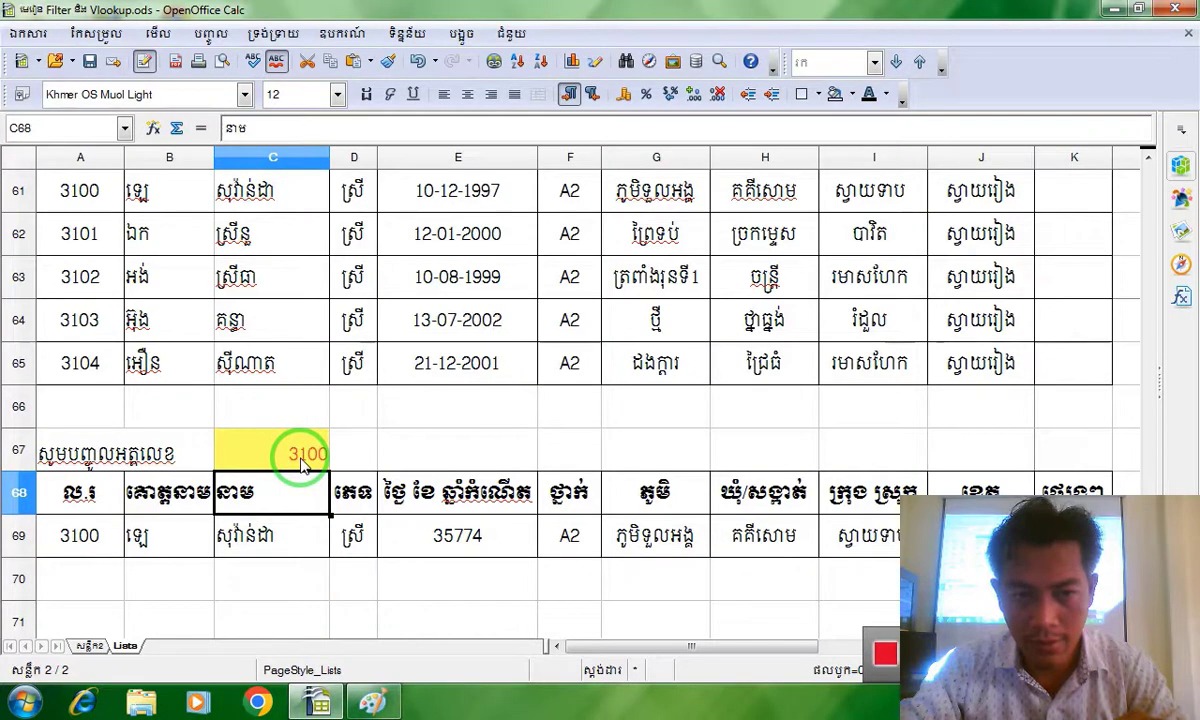
Try to save the spreadsheet under its current name and dismiss the resulting dialogs.
key("ctrl+s")
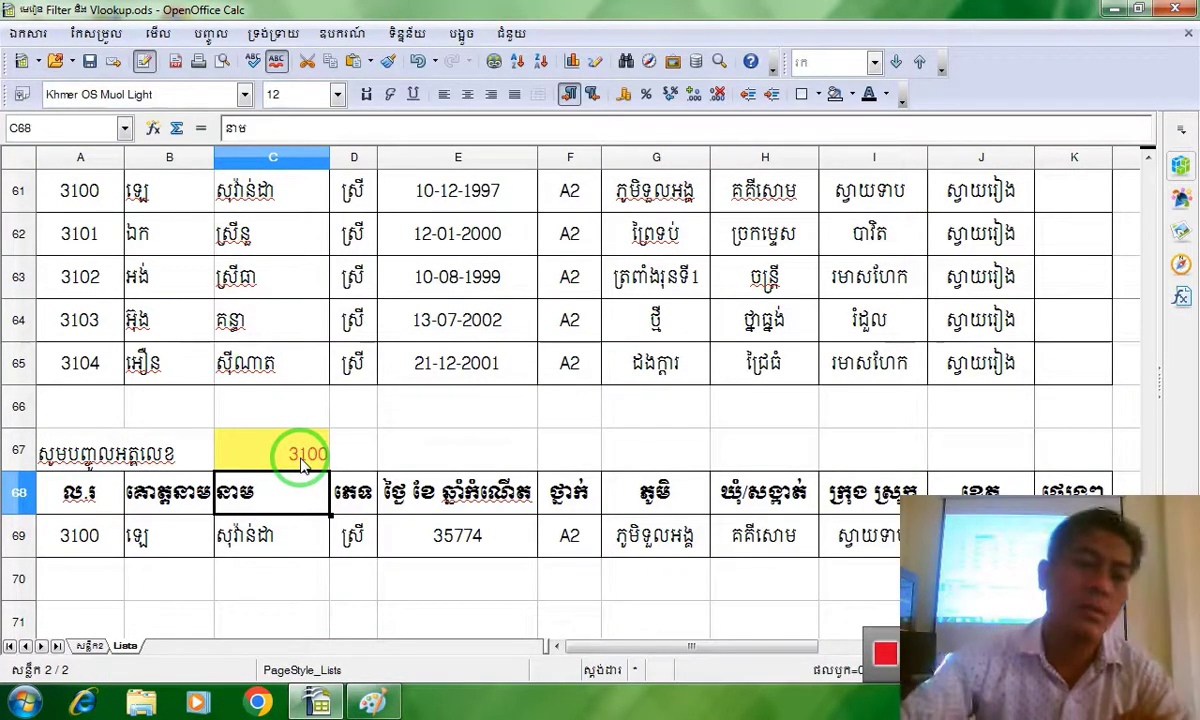
left_click(90, 62)
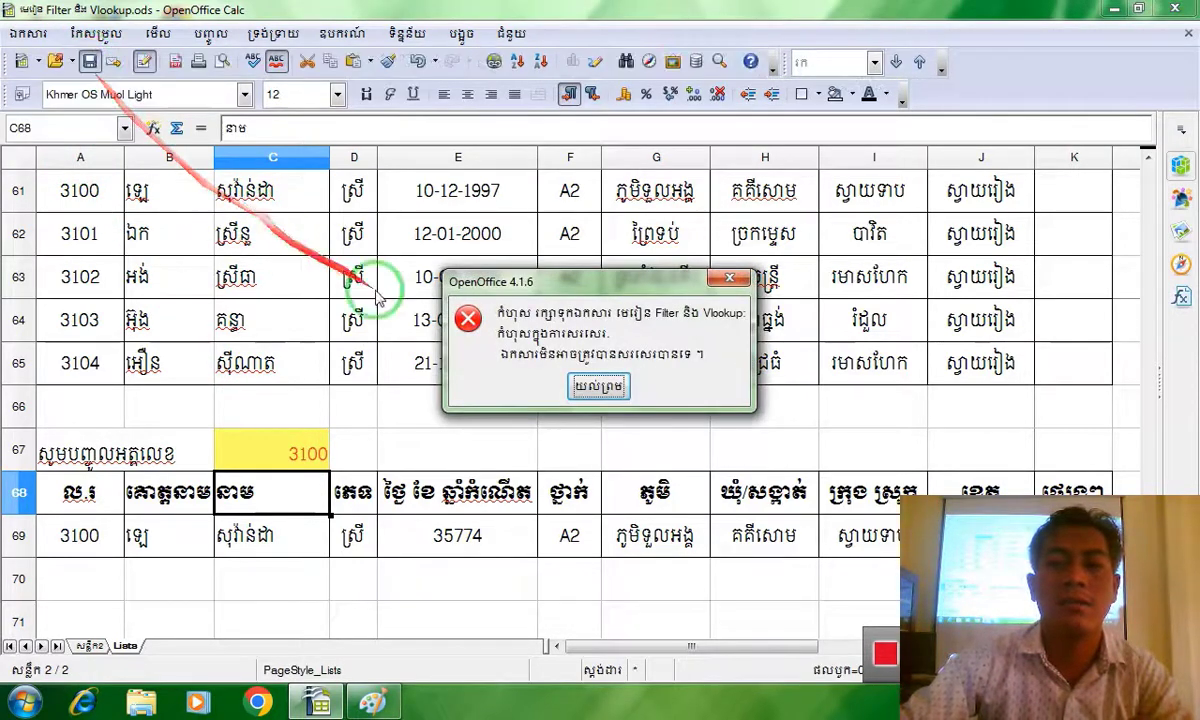
left_click(620, 395)
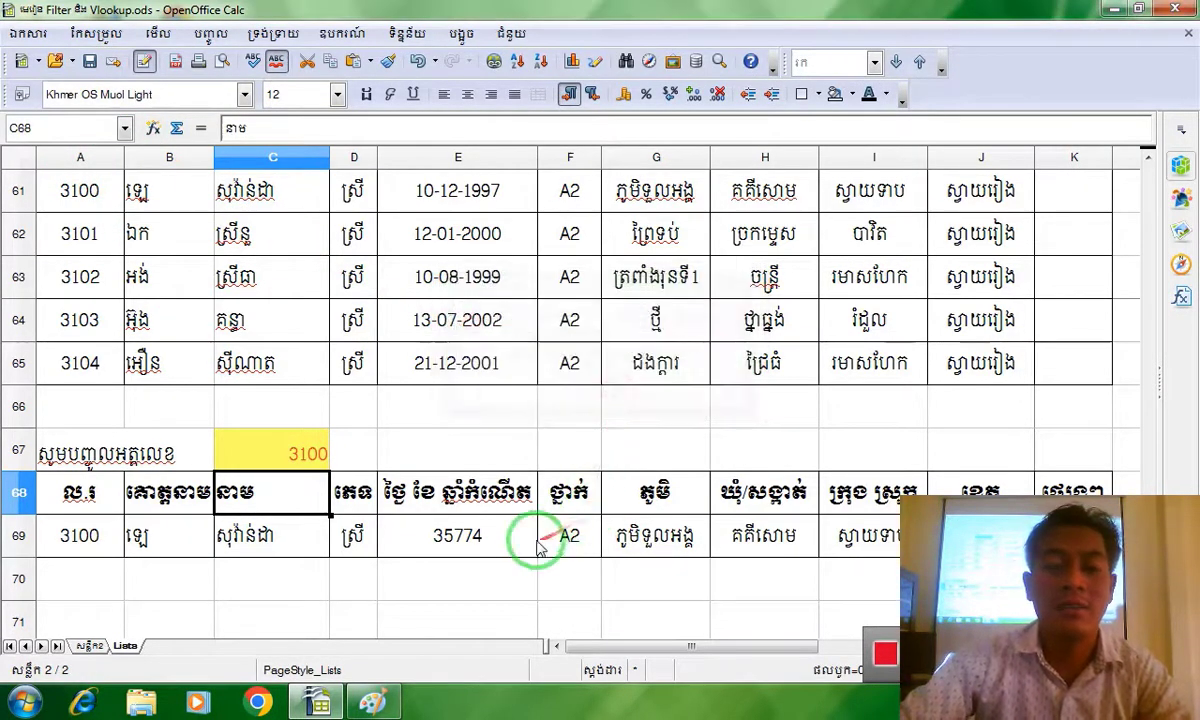
left_click(90, 62)
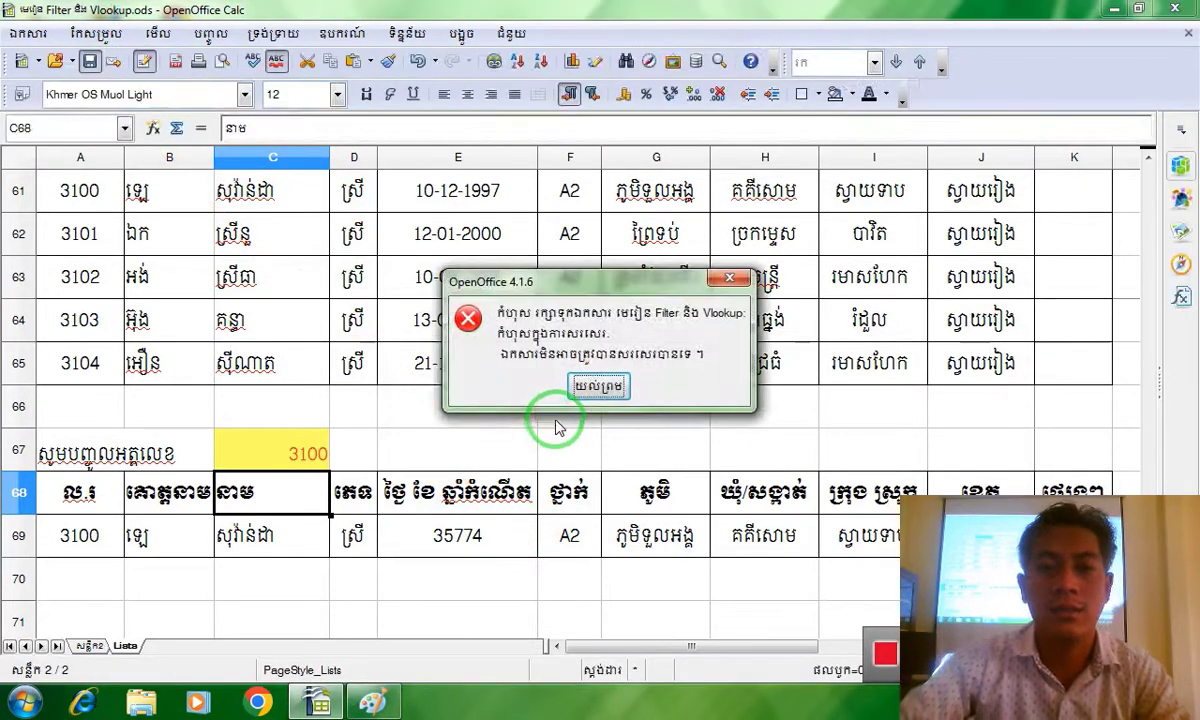
left_click(583, 390)
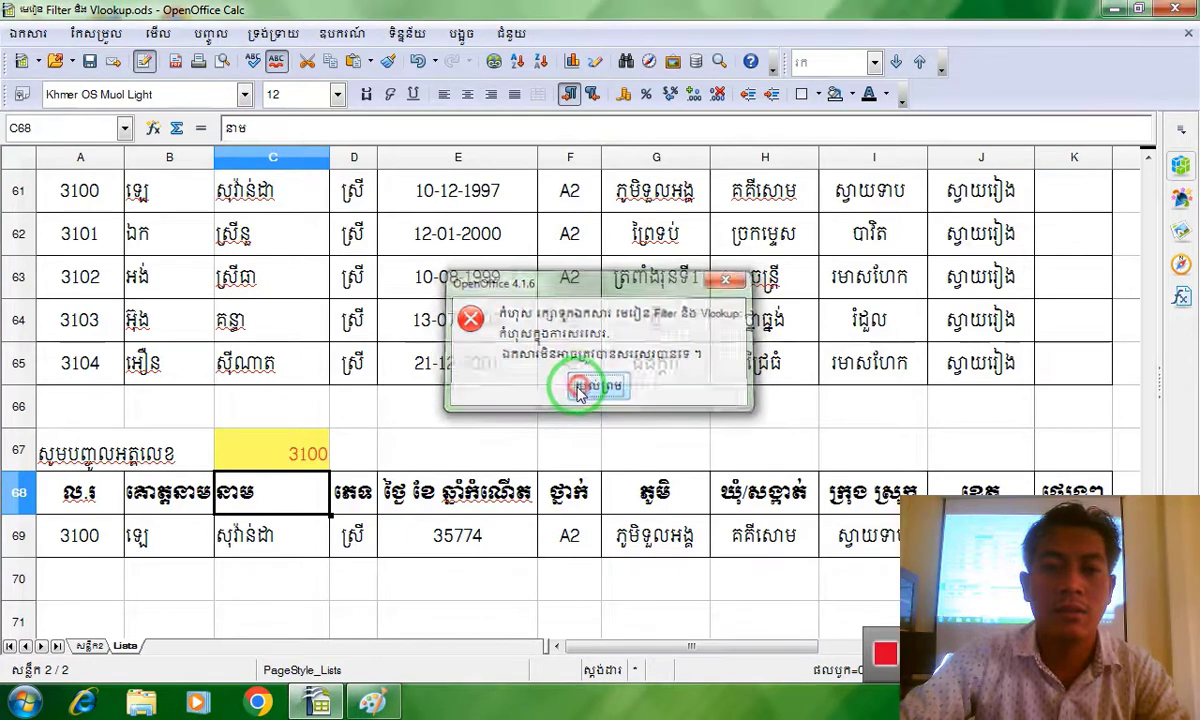
left_click(27, 36)
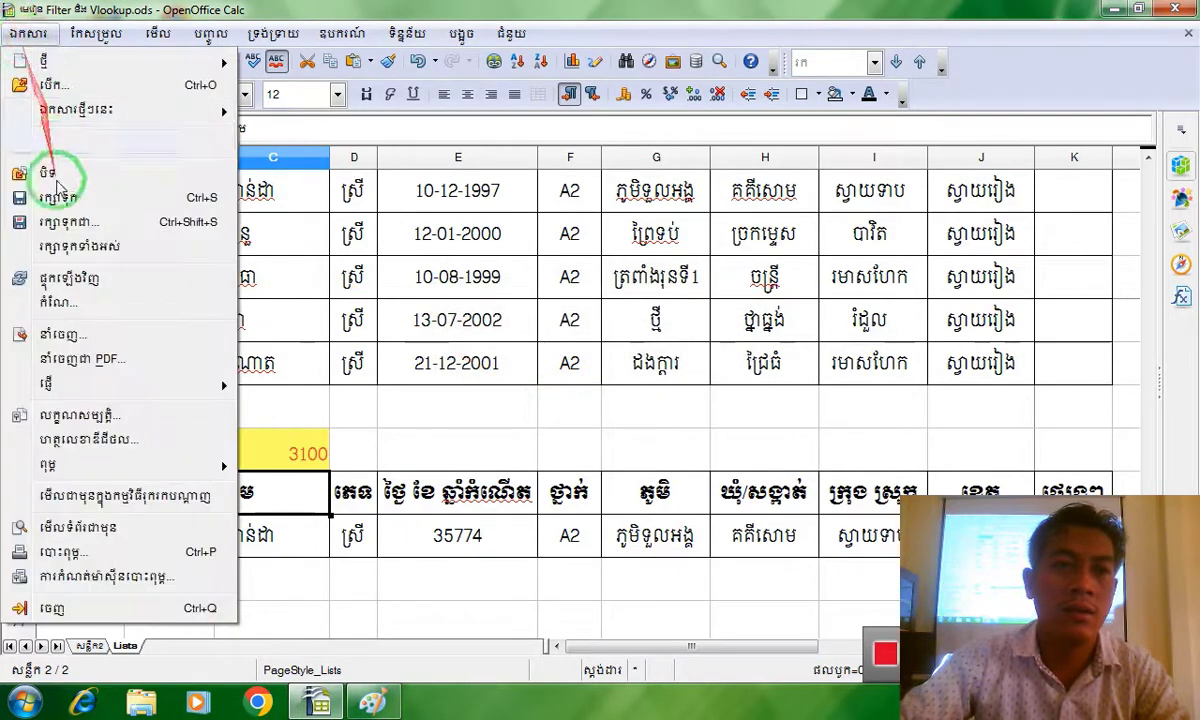
left_click(62, 197)
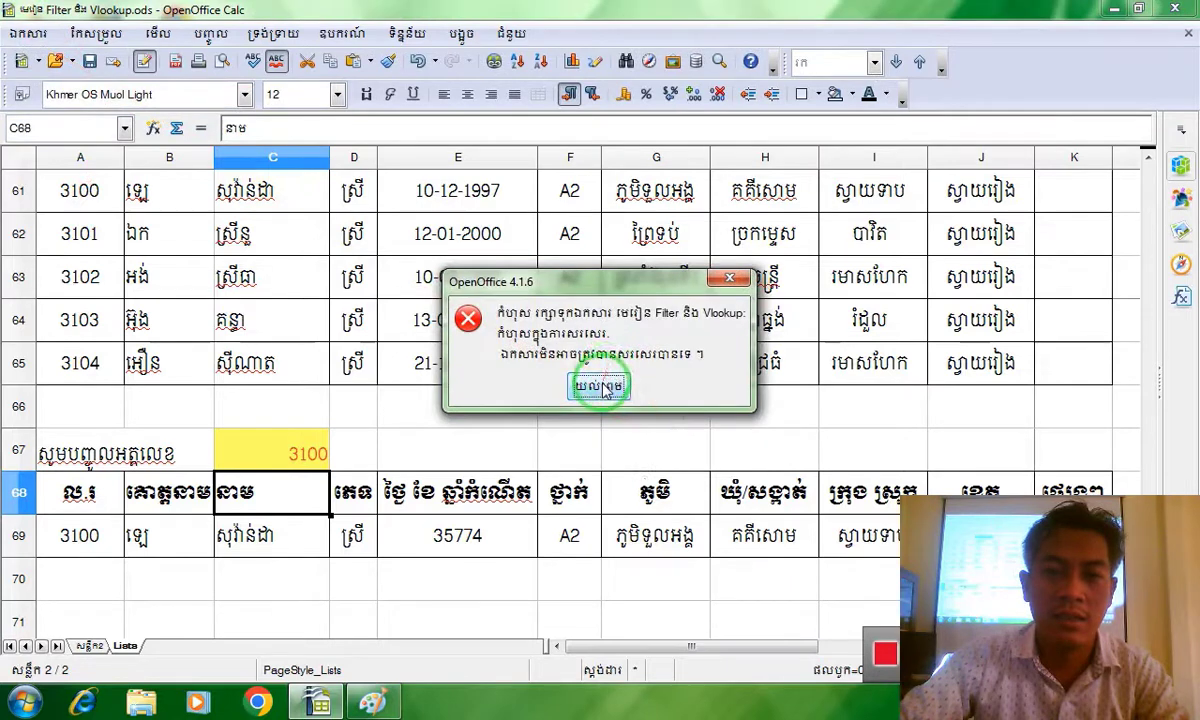
left_click(601, 390)
left_click(585, 284)
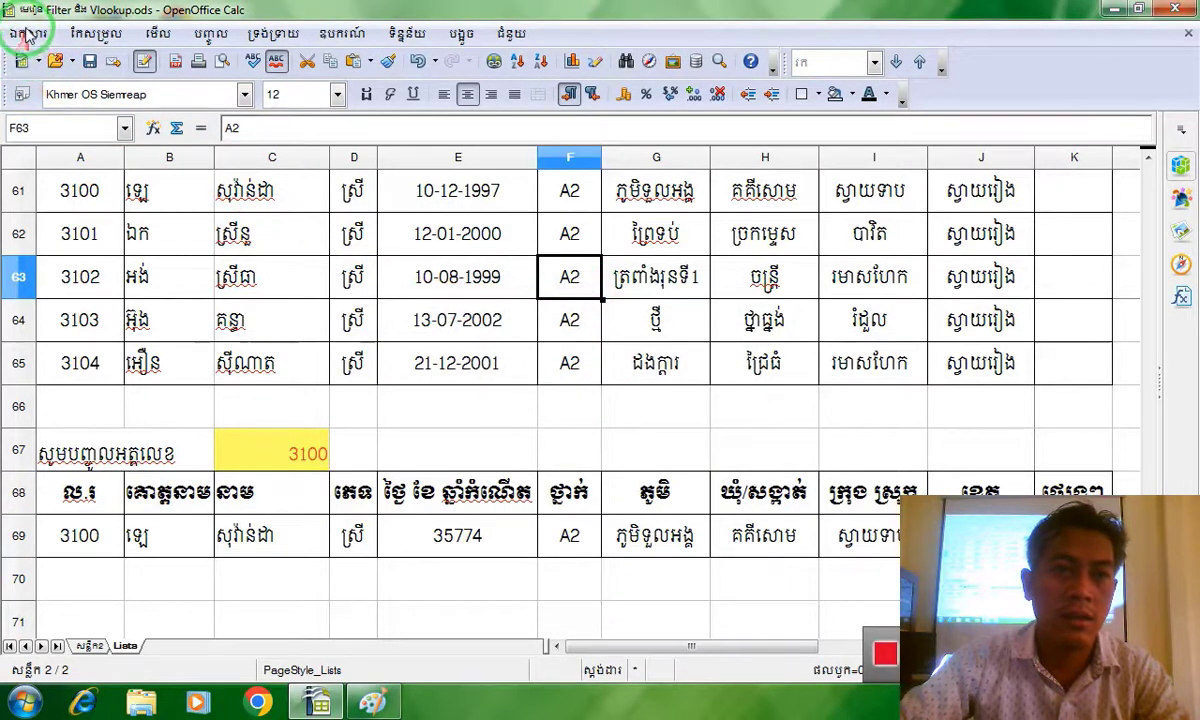
Try to save the spreadsheet to the Desktop as an ODF spreadsheet, replacing the existing copy, and dismiss the resulting dialog.
left_click(27, 35)
left_click(72, 218)
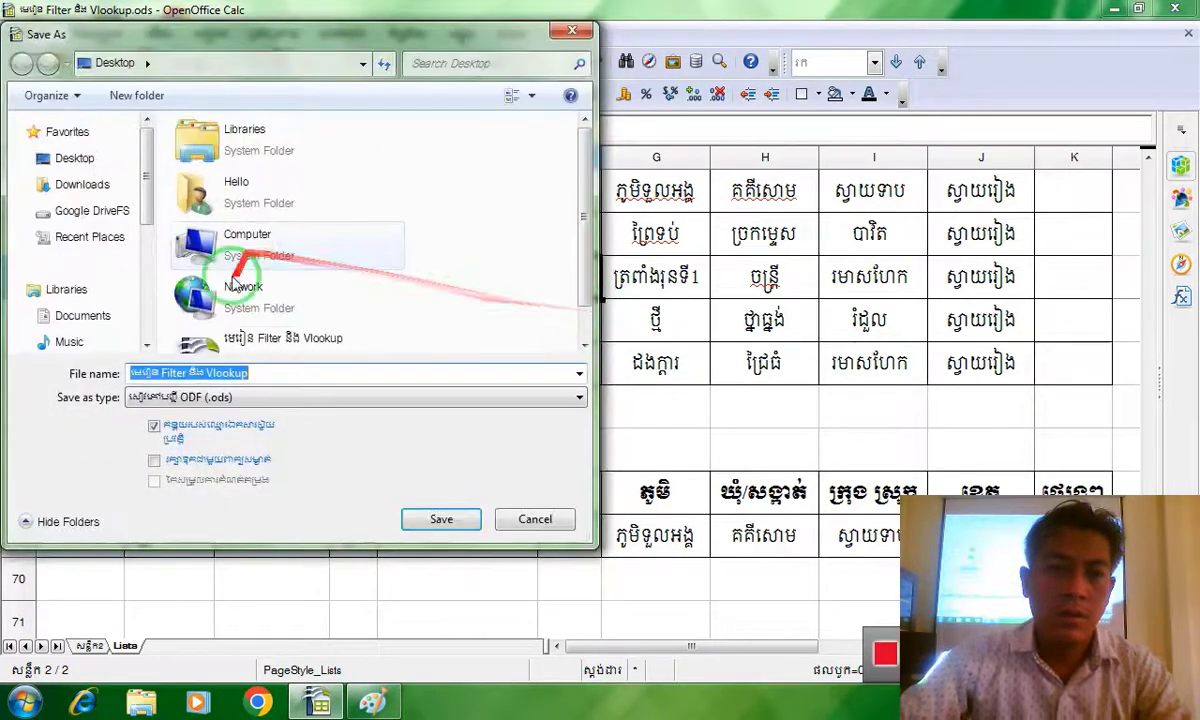
left_click(92, 158)
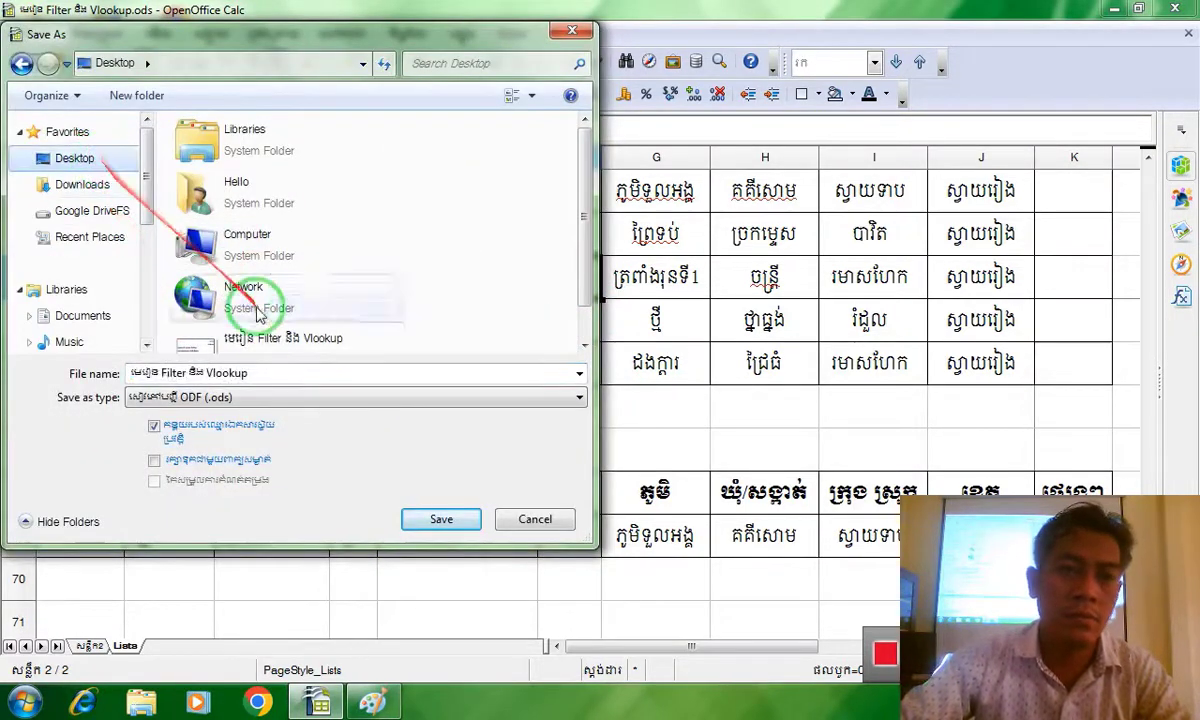
left_click(420, 518)
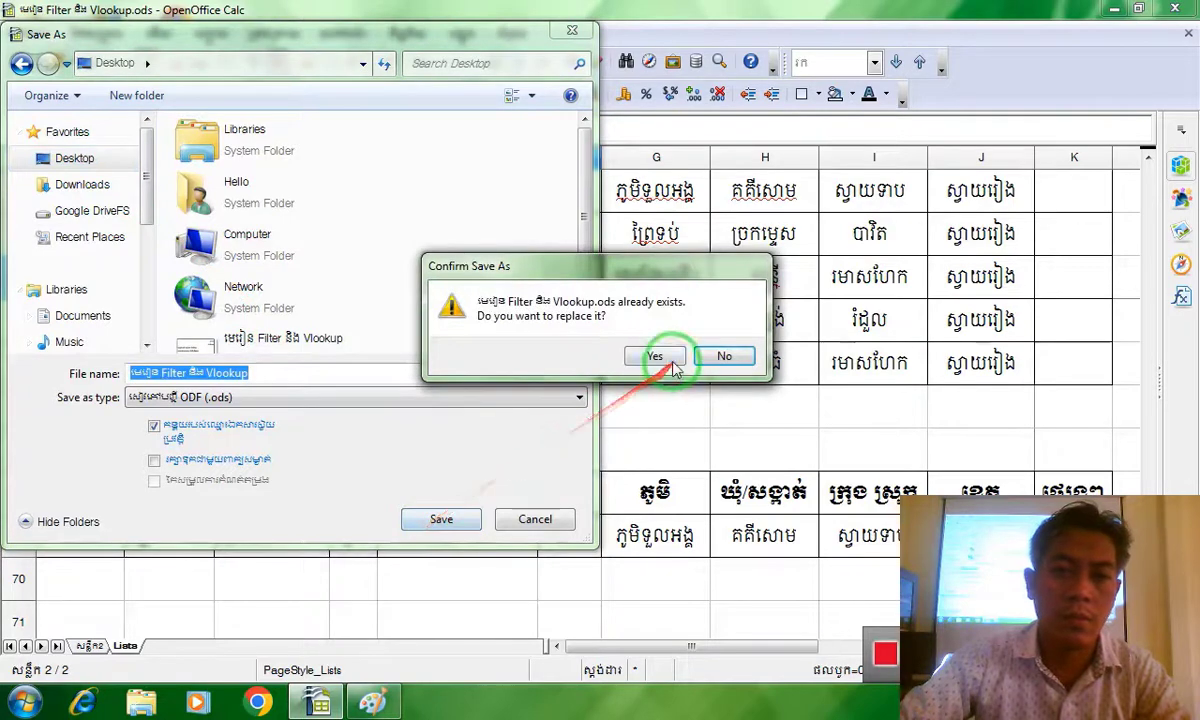
left_click(672, 366)
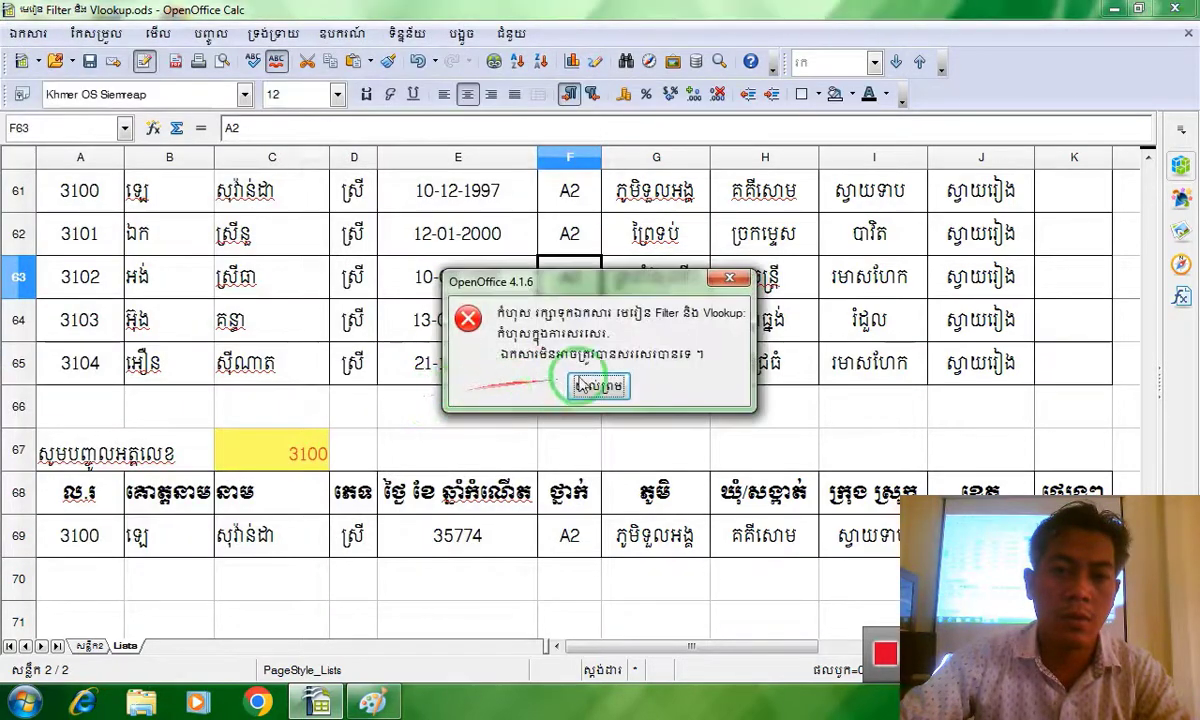
left_click(585, 386)
left_click(25, 36)
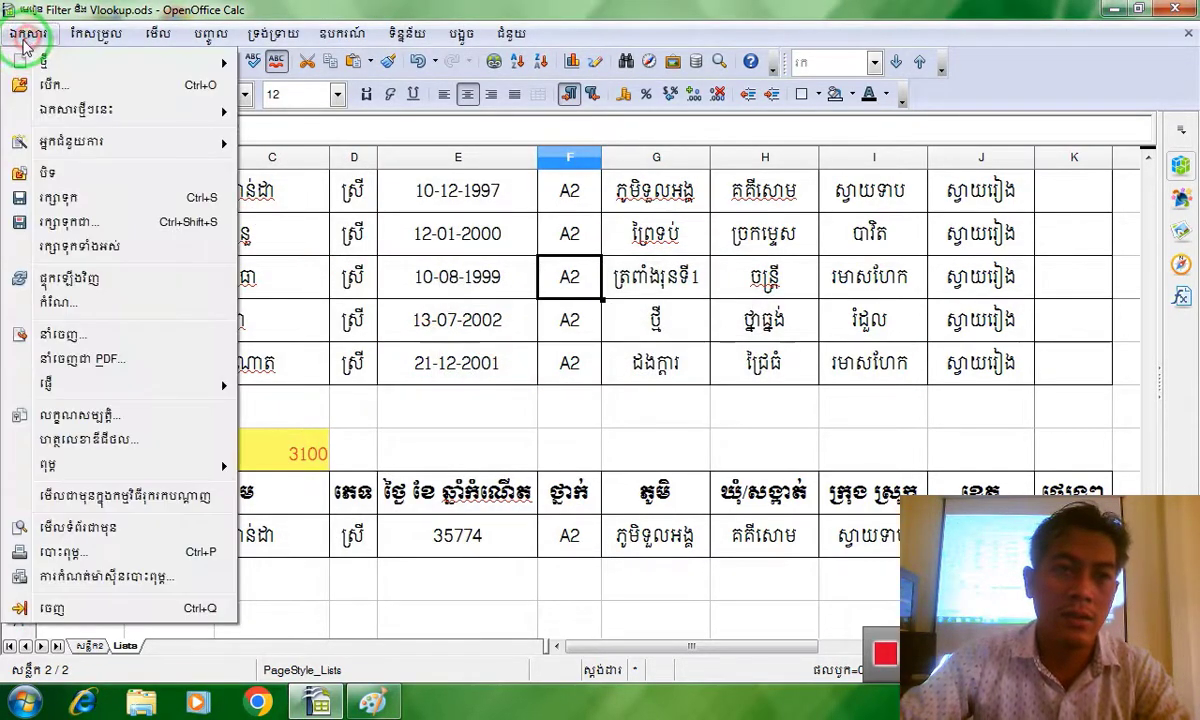
left_click(620, 325)
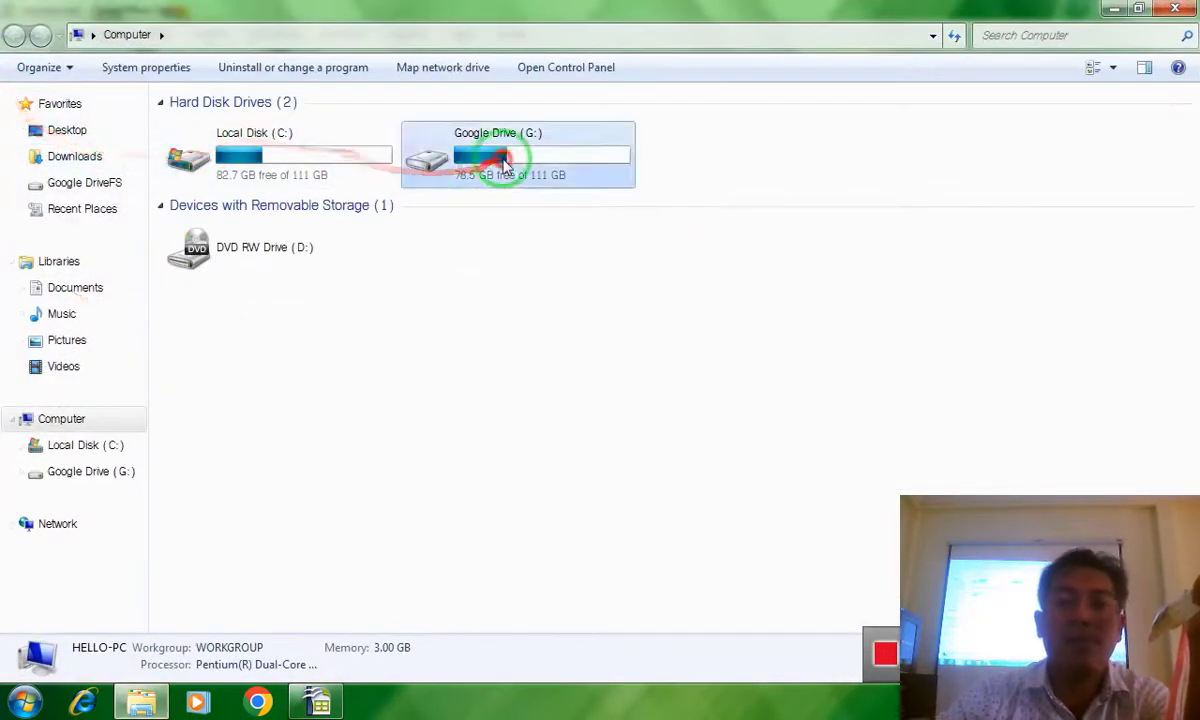
In the file browser, open the សាលាគរុកោសល្យ folder inside My Drive on Google Drive (G:).
double_click(488, 166)
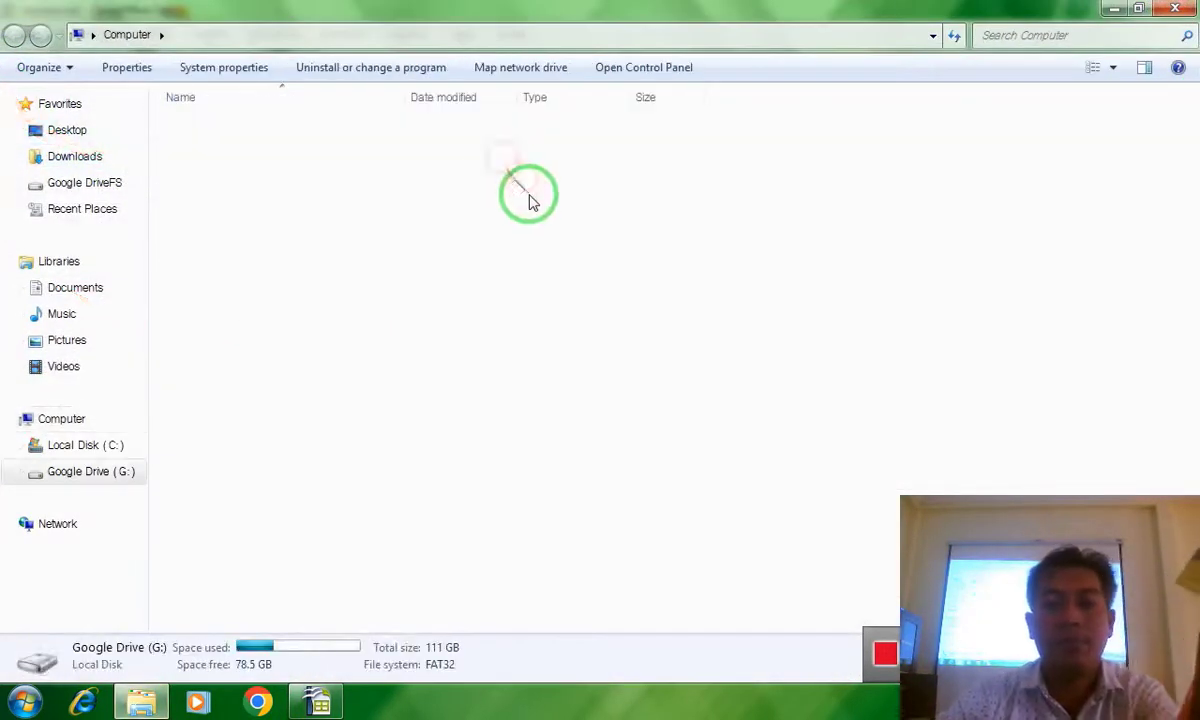
left_click(254, 131)
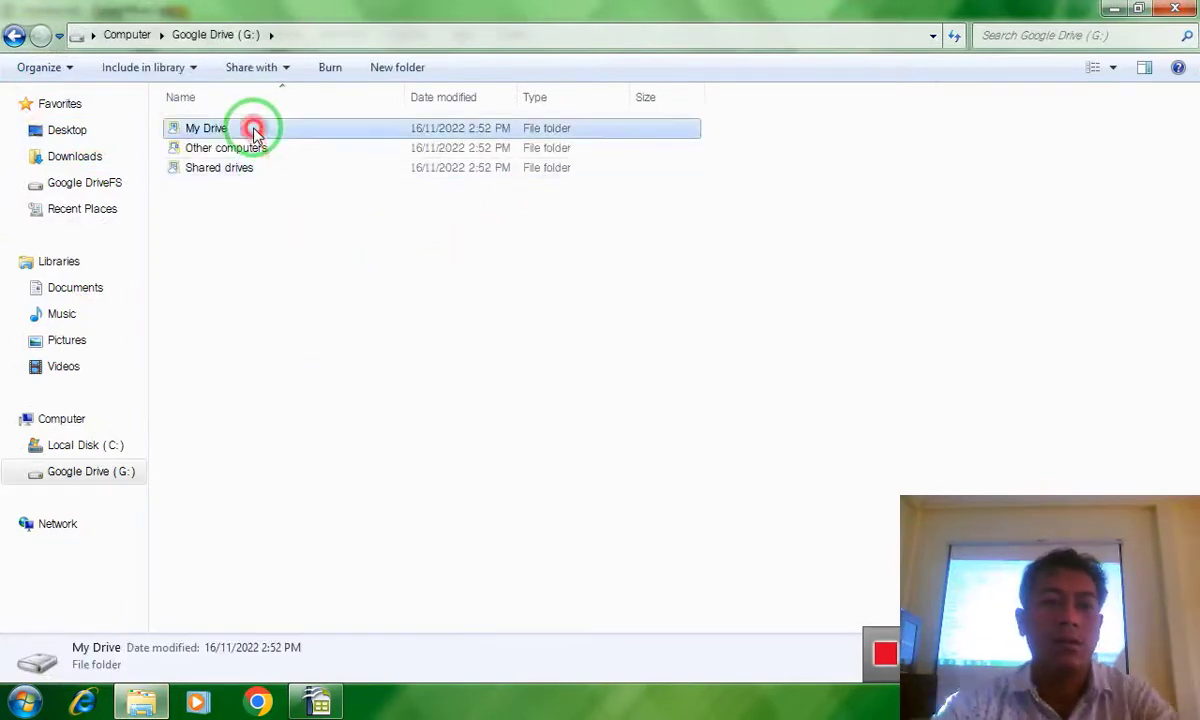
double_click(254, 131)
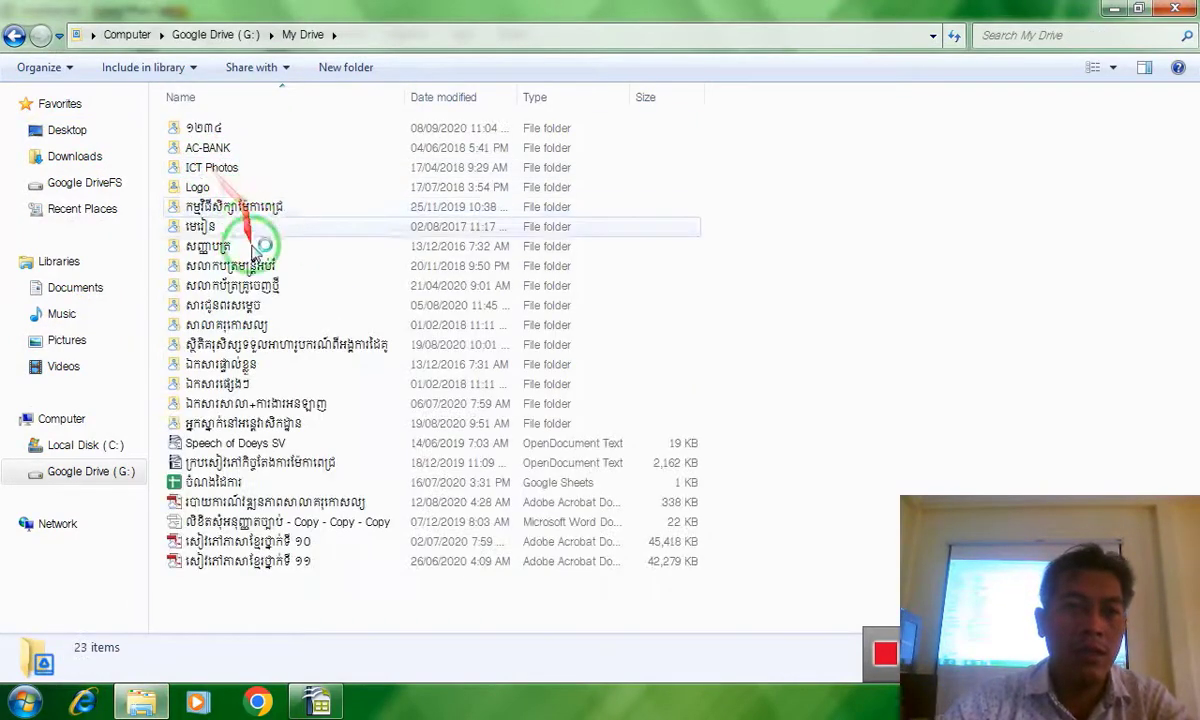
scroll(262, 550, "down", 1)
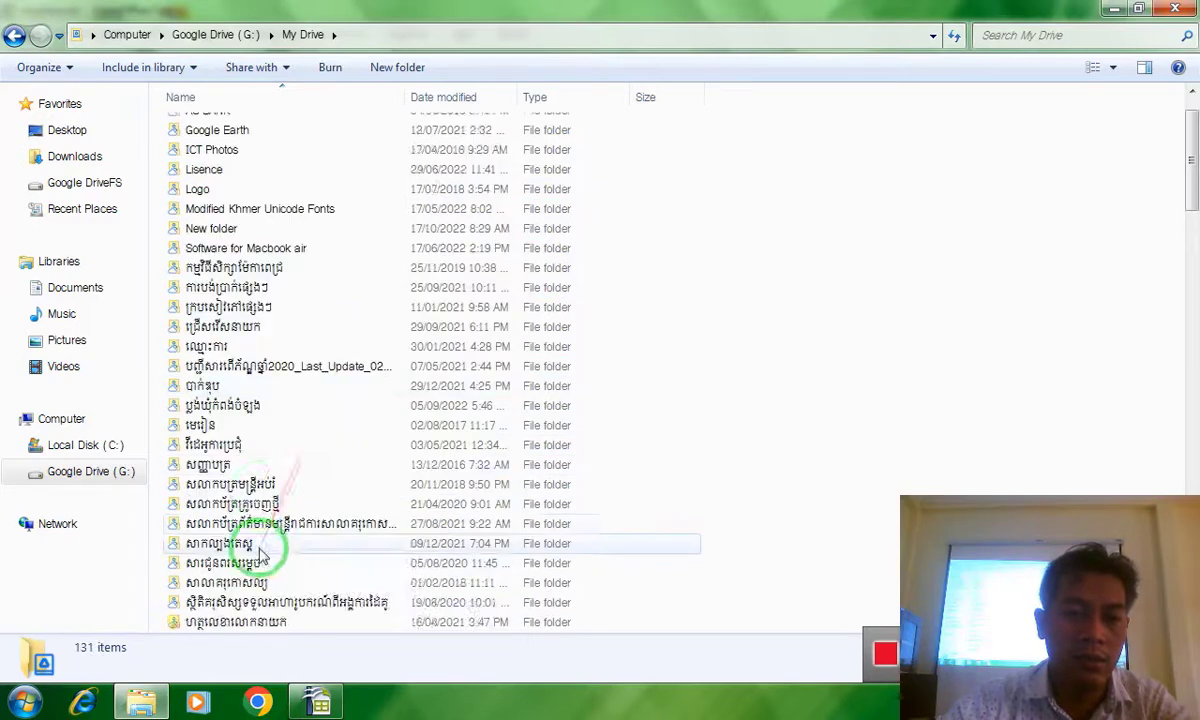
scroll(259, 551, "down", 3)
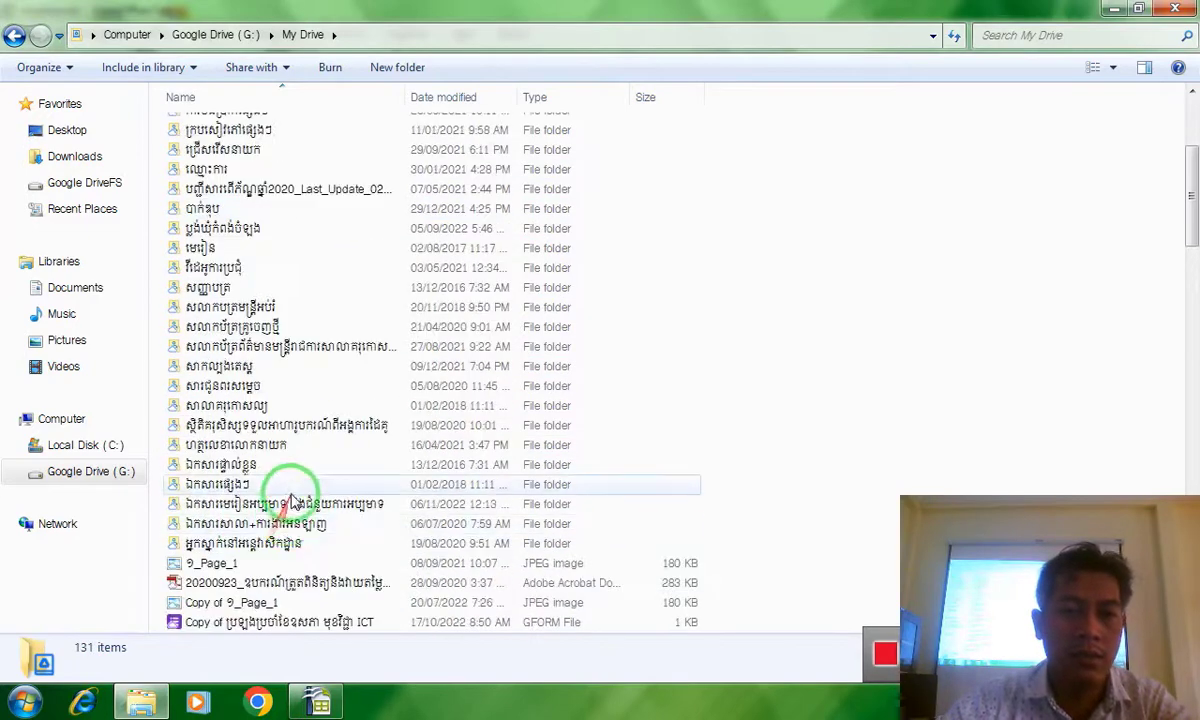
double_click(252, 406)
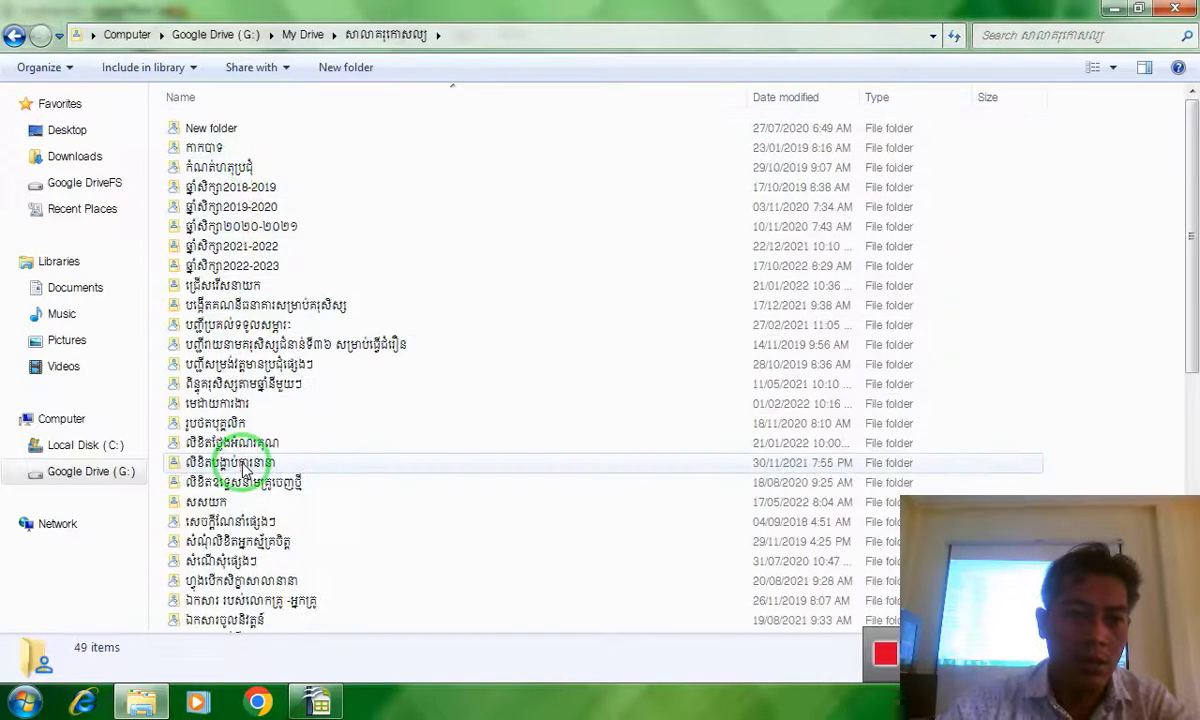
Go to the គំរូលិខិតរដ្ឋបាល folder inside សេចក្តីណែនាំផ្សេងៗ and open the last PDF, the guide to drafting administrative letters.
double_click(246, 521)
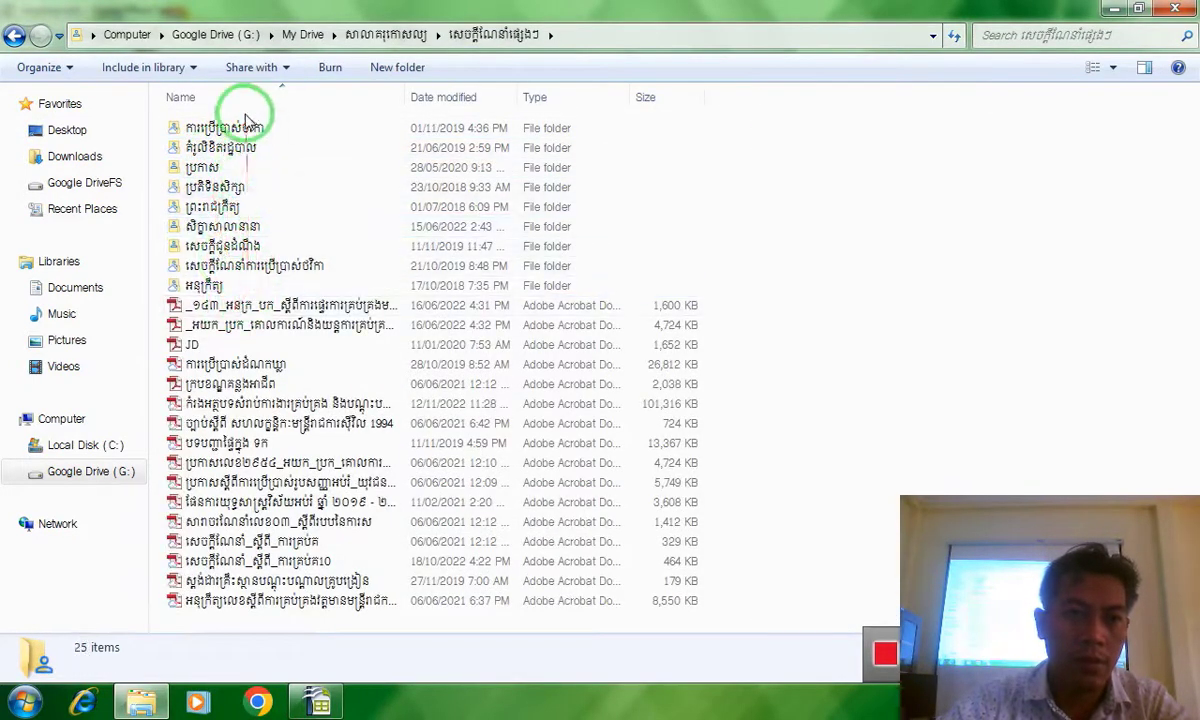
double_click(247, 150)
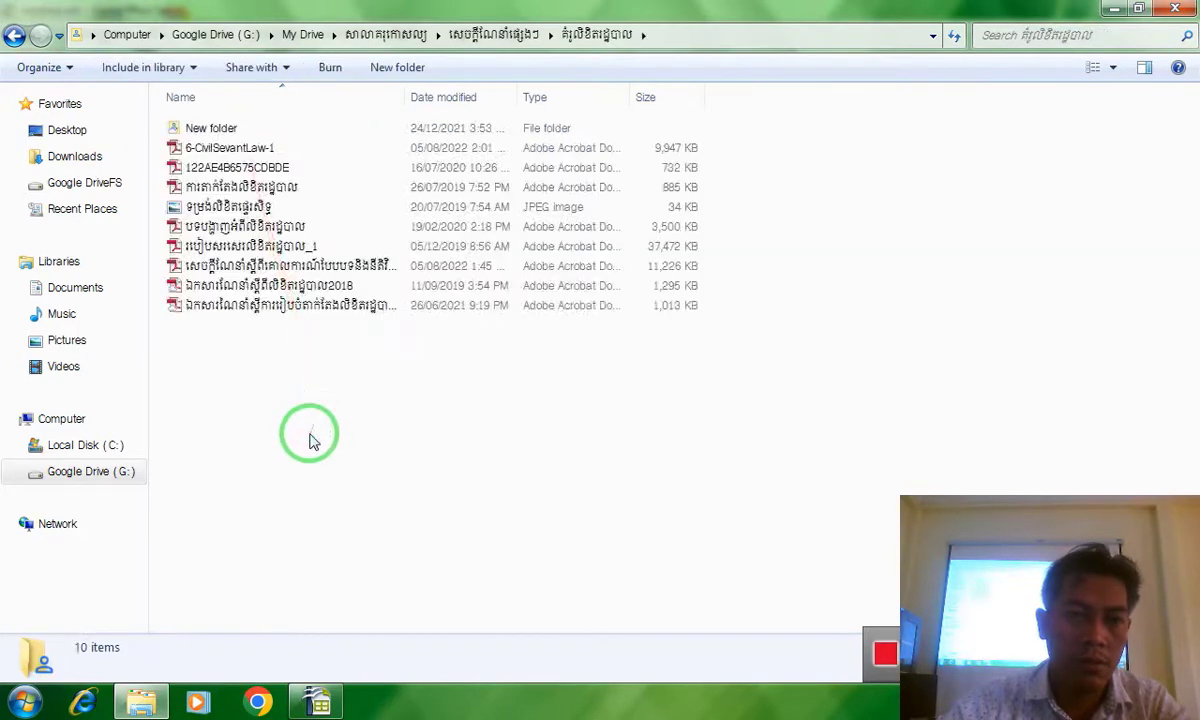
left_click(333, 308)
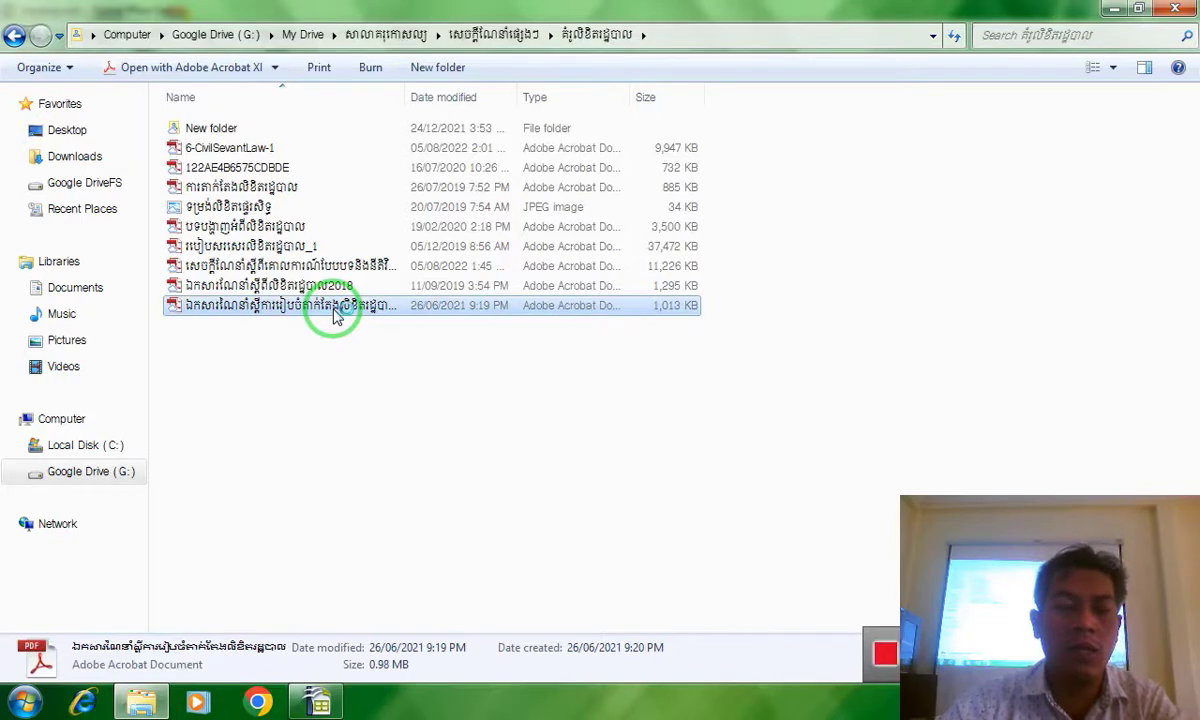
double_click(335, 312)
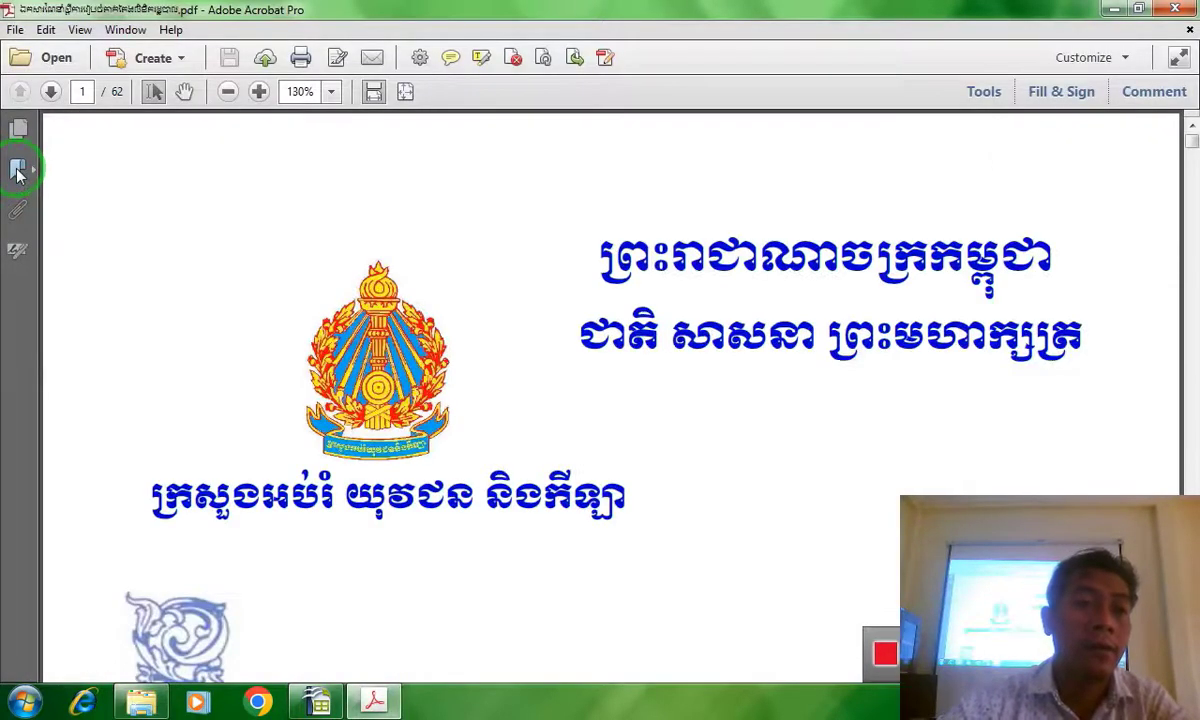
Show the PDF's page thumbnails and go to page 61.
left_click(17, 172)
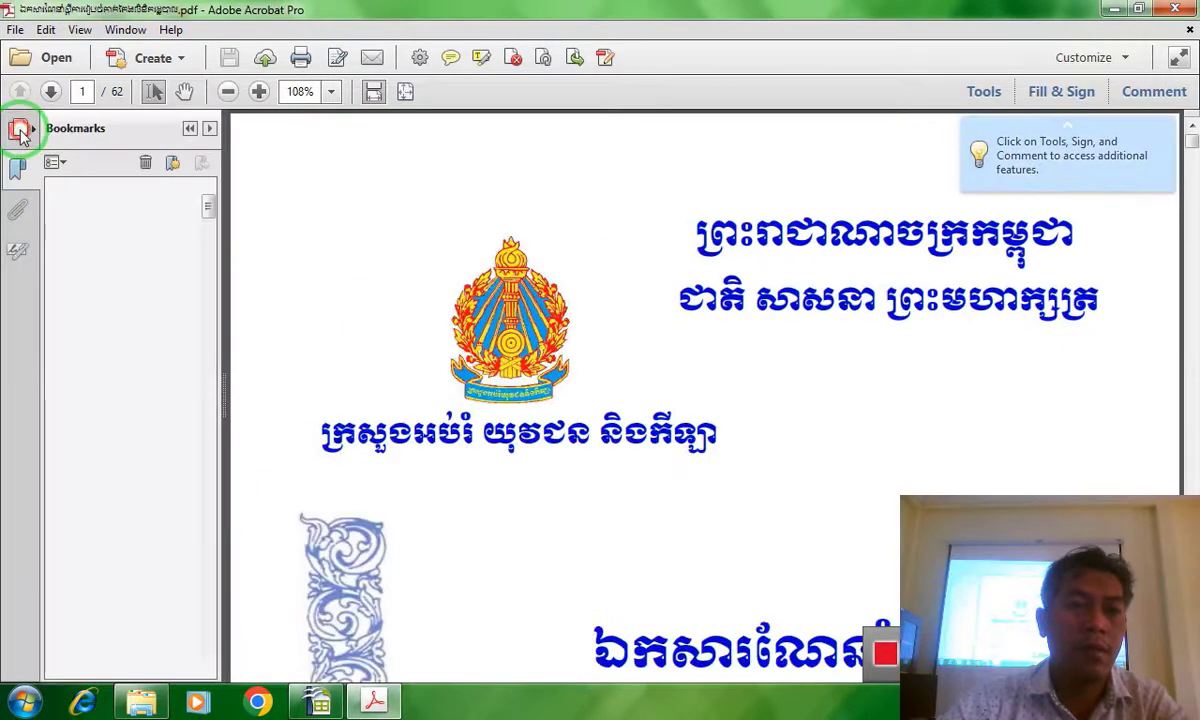
left_click(19, 128)
left_click_drag(217, 207, 197, 680)
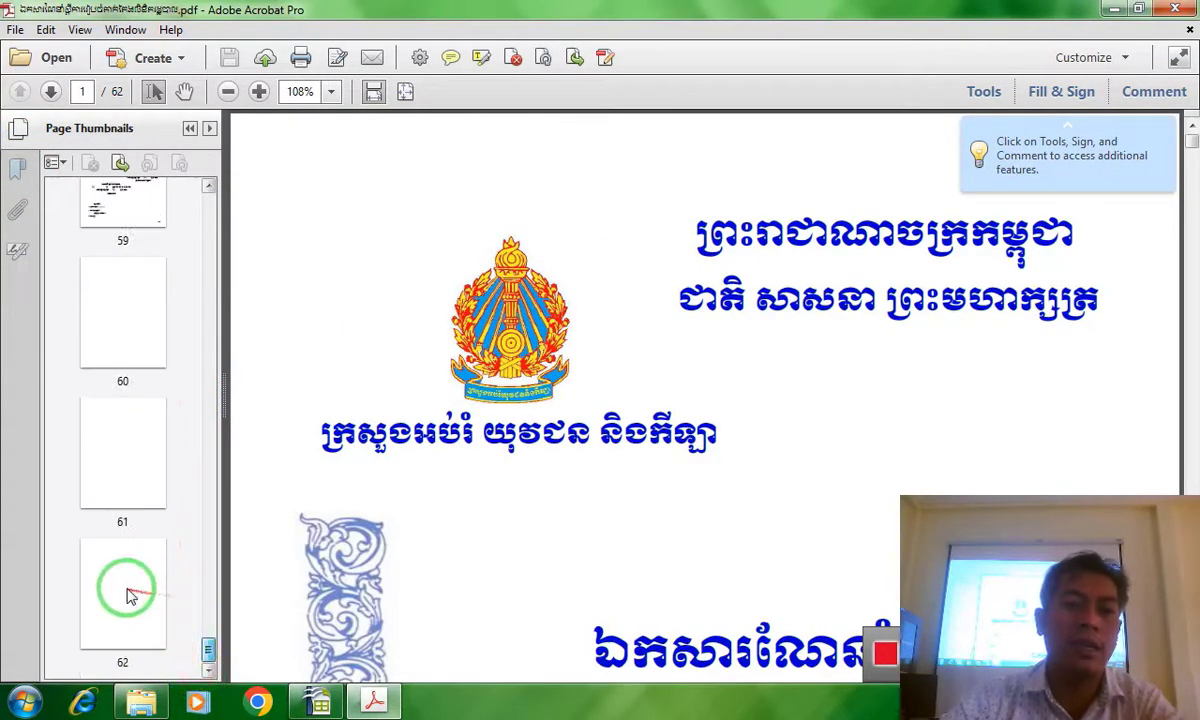
left_click(129, 557)
left_click(140, 474)
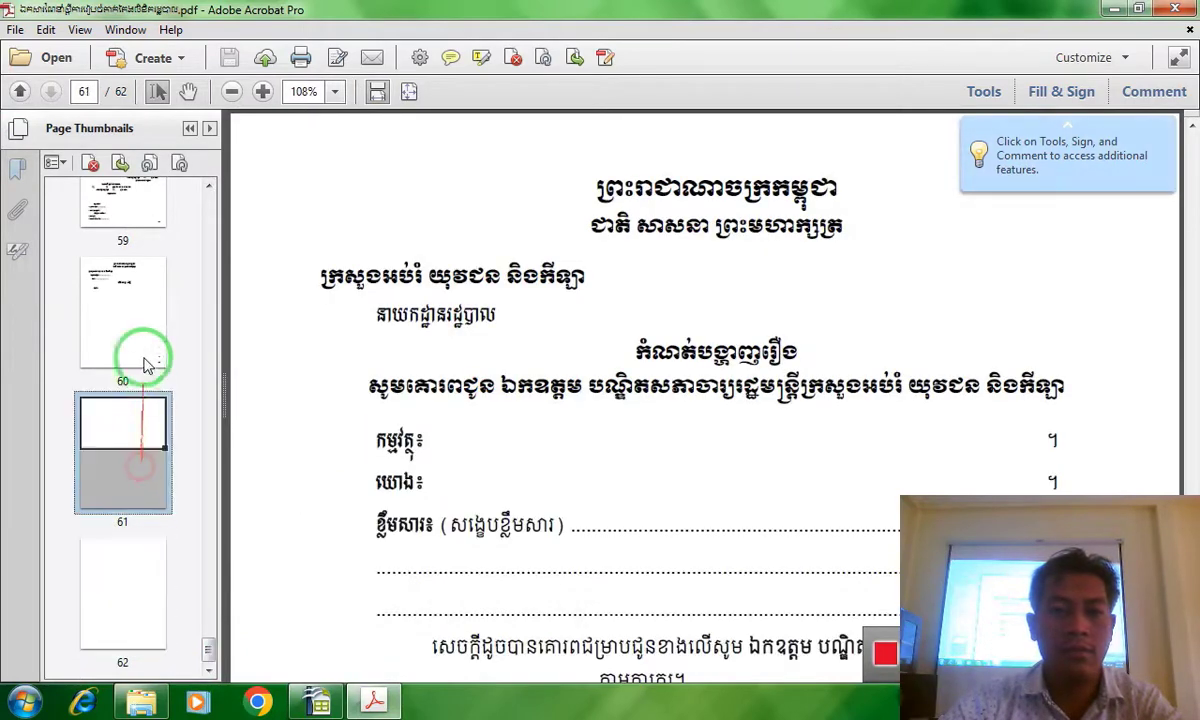
Examine the administrative certificate form on page 61, focusing on its blank name, gender, birth date and birthplace fields.
scroll(785, 442, "down", 2)
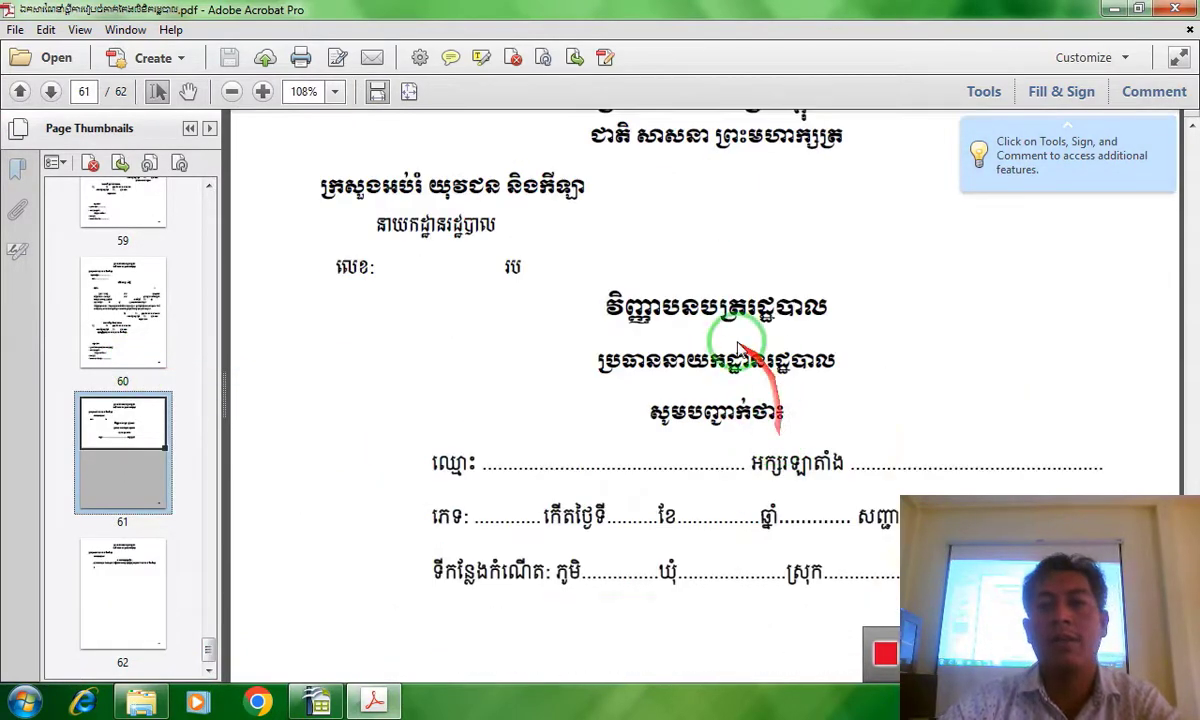
scroll(670, 330, "down", 3)
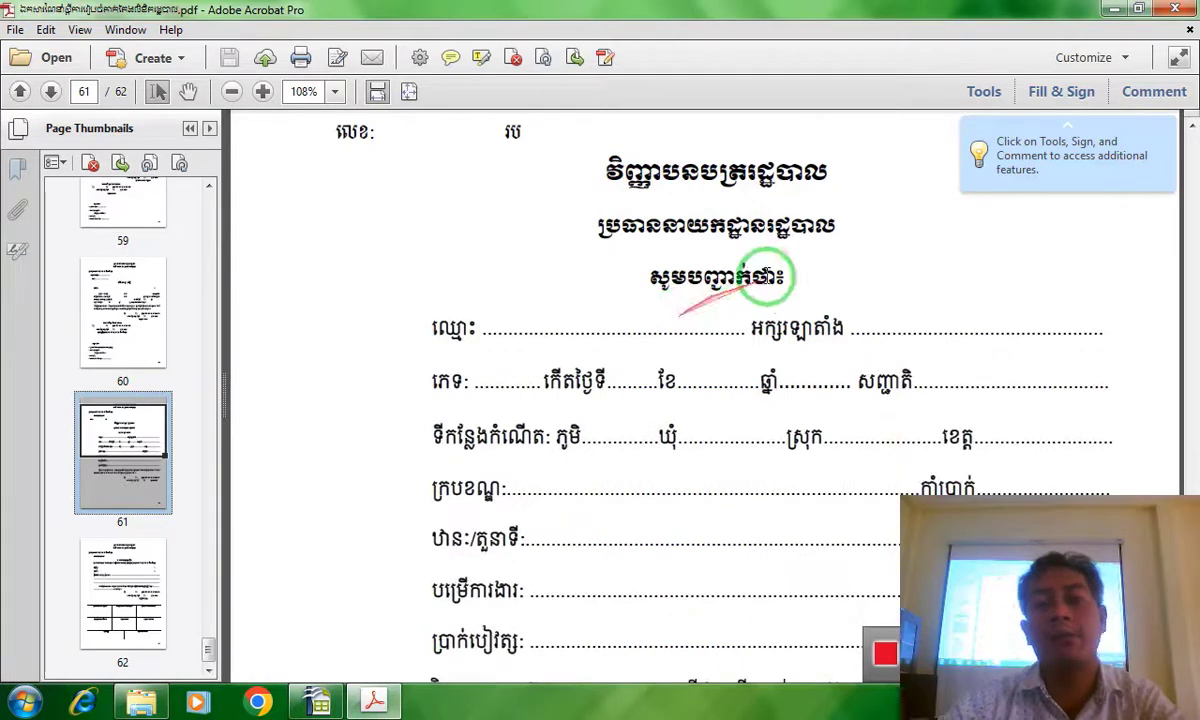
scroll(672, 204, "down", 2)
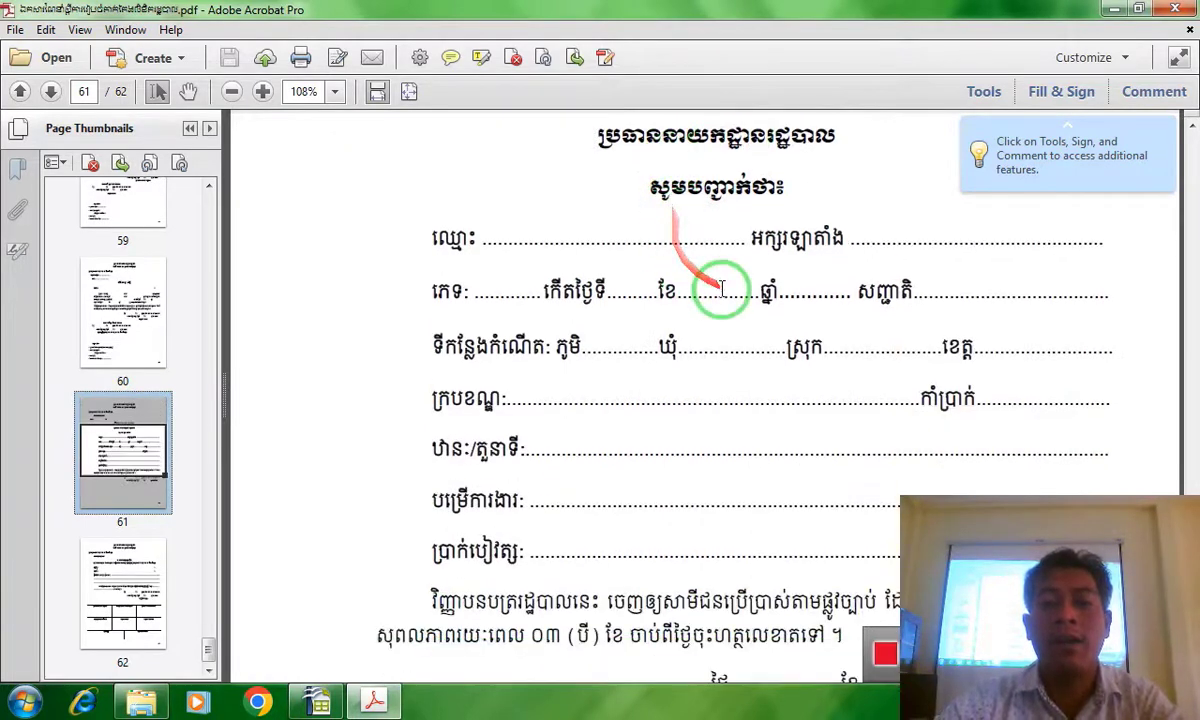
mouse_move(643, 275)
left_mouse_down()
mouse_move(634, 320)
mouse_move(445, 455)
left_mouse_up()
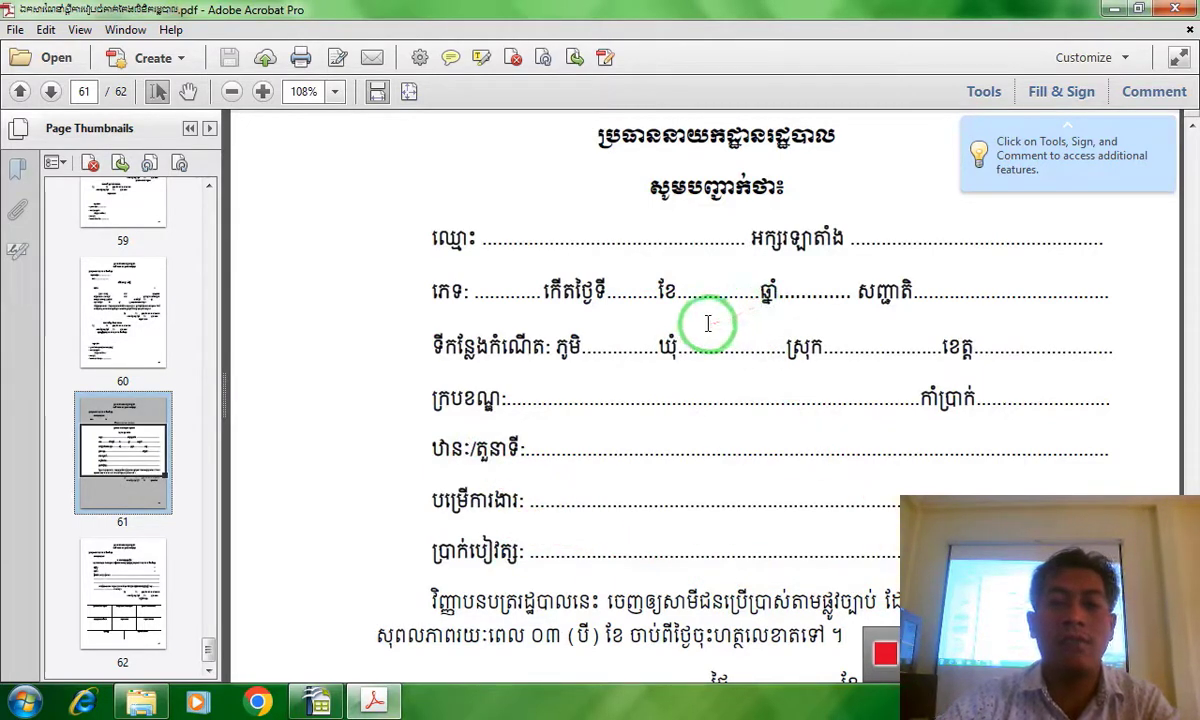
scroll(675, 193, "up", 2)
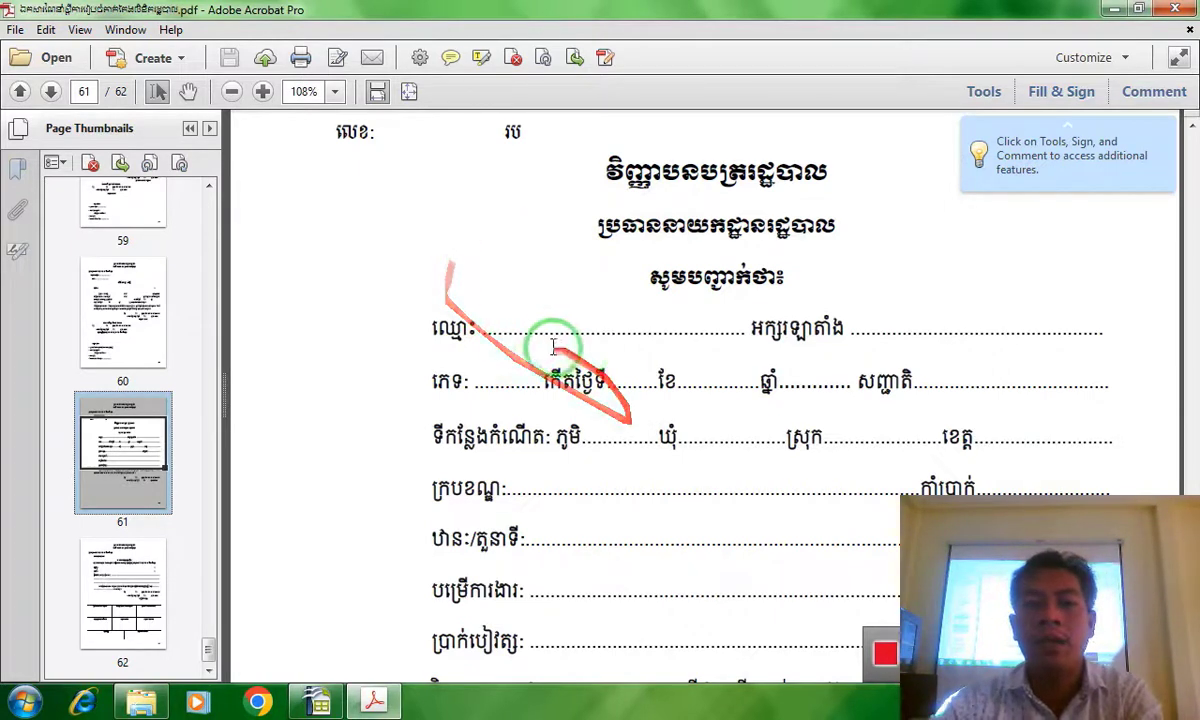
left_click_drag(484, 330, 1144, 362)
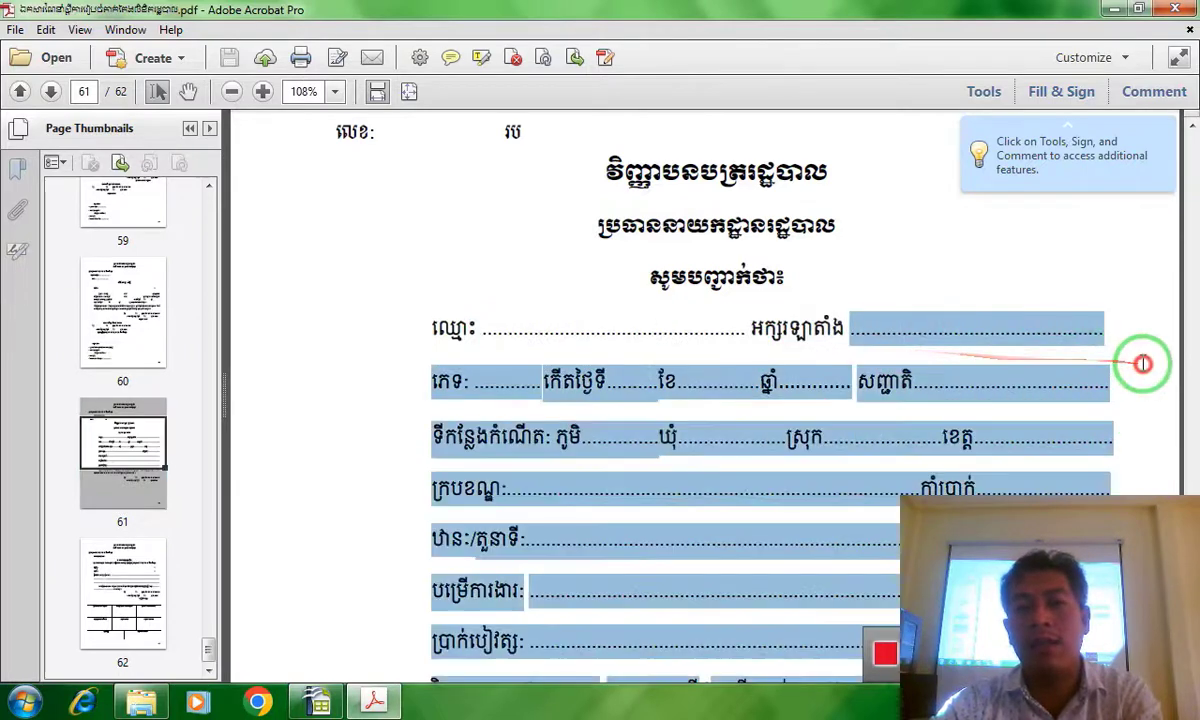
left_click(816, 368)
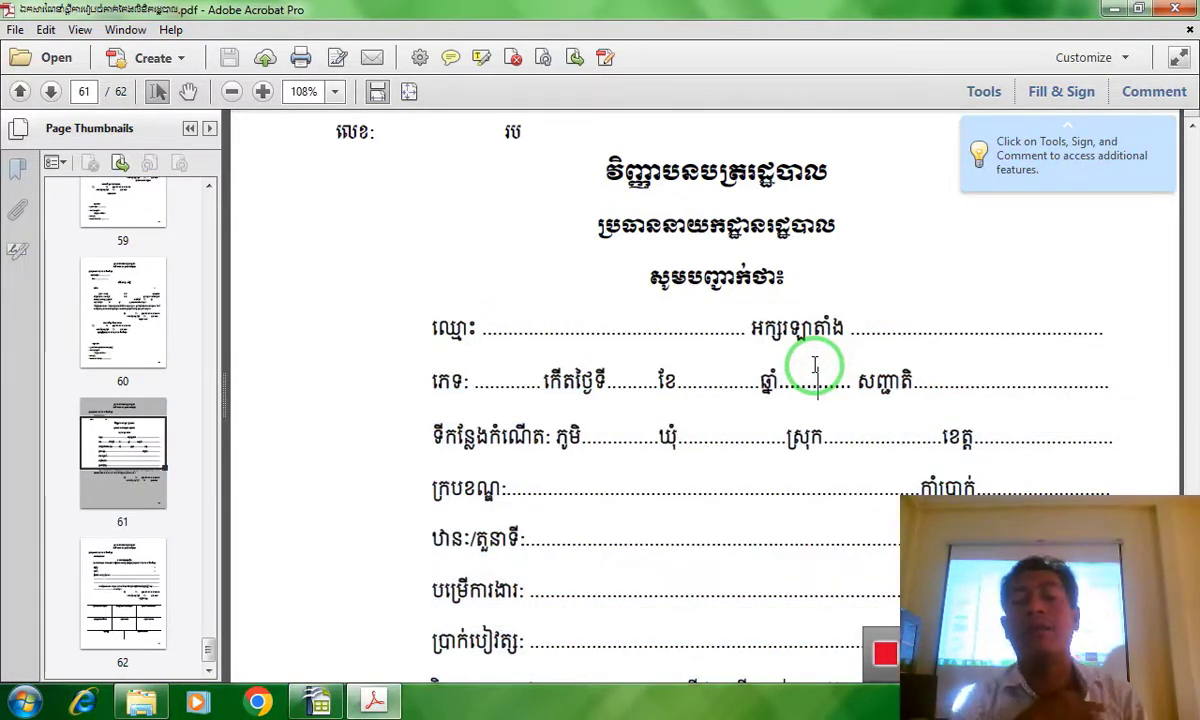
Close the PDF, open the Downloads folder, and close the file browser to return to the spreadsheet.
left_click(1175, 9)
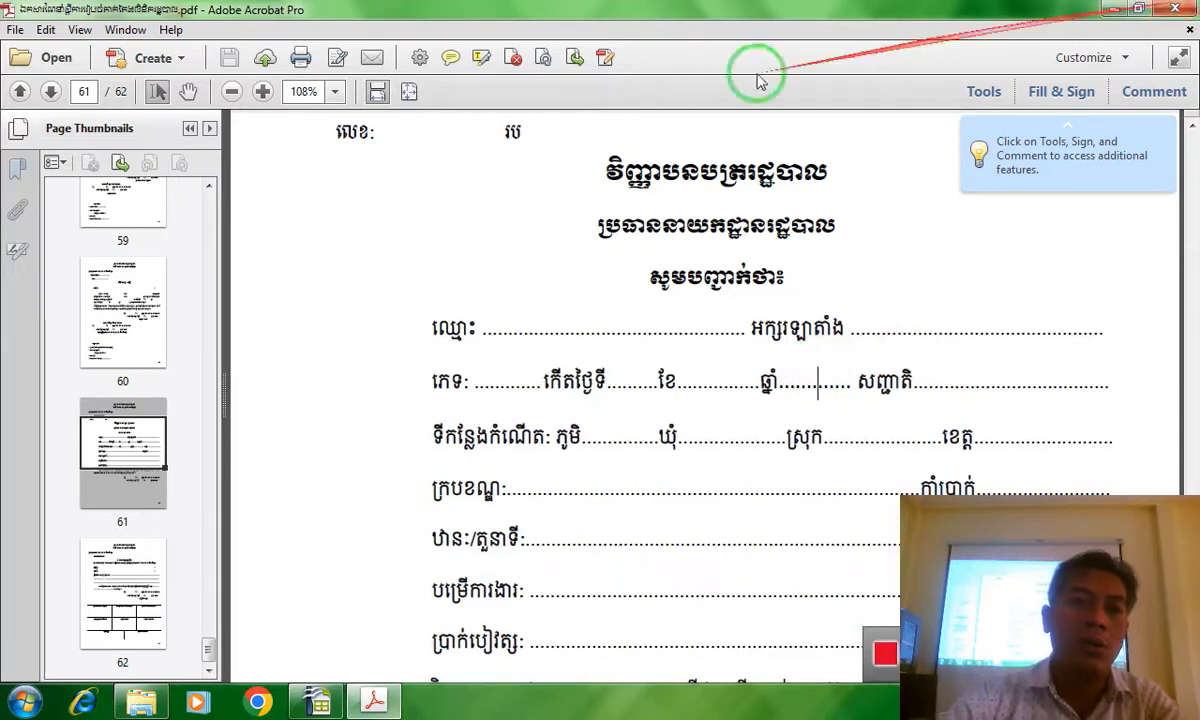
left_click(75, 155)
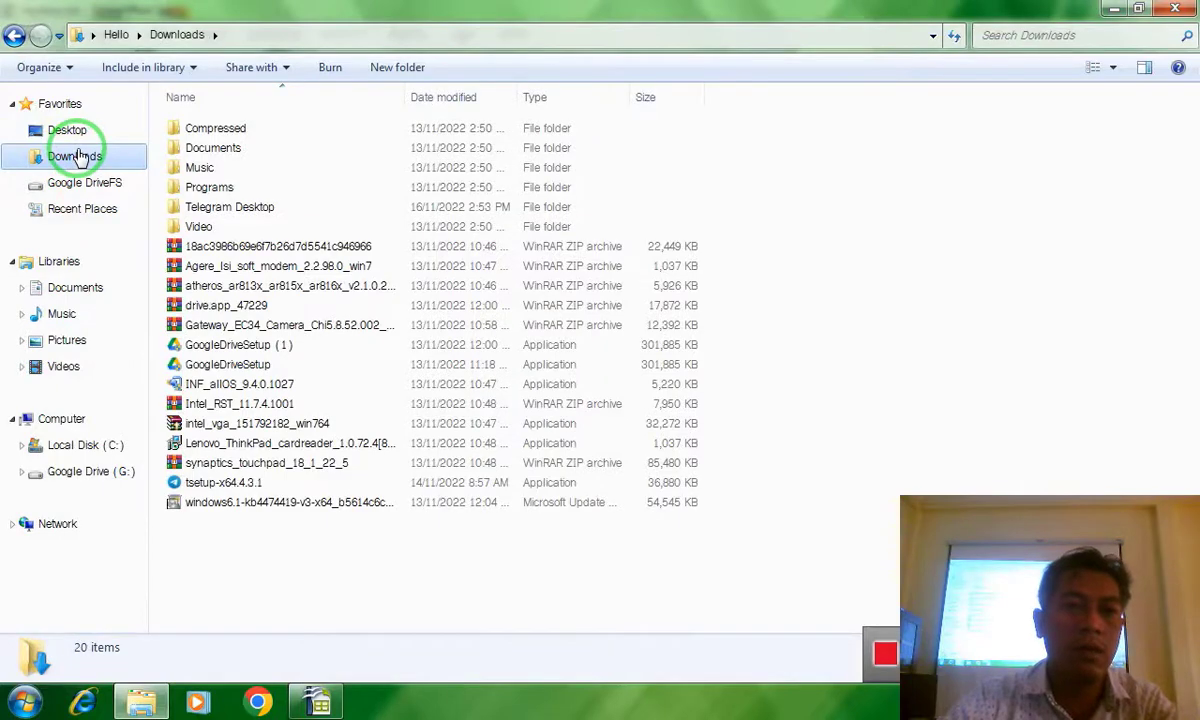
left_click(1175, 9)
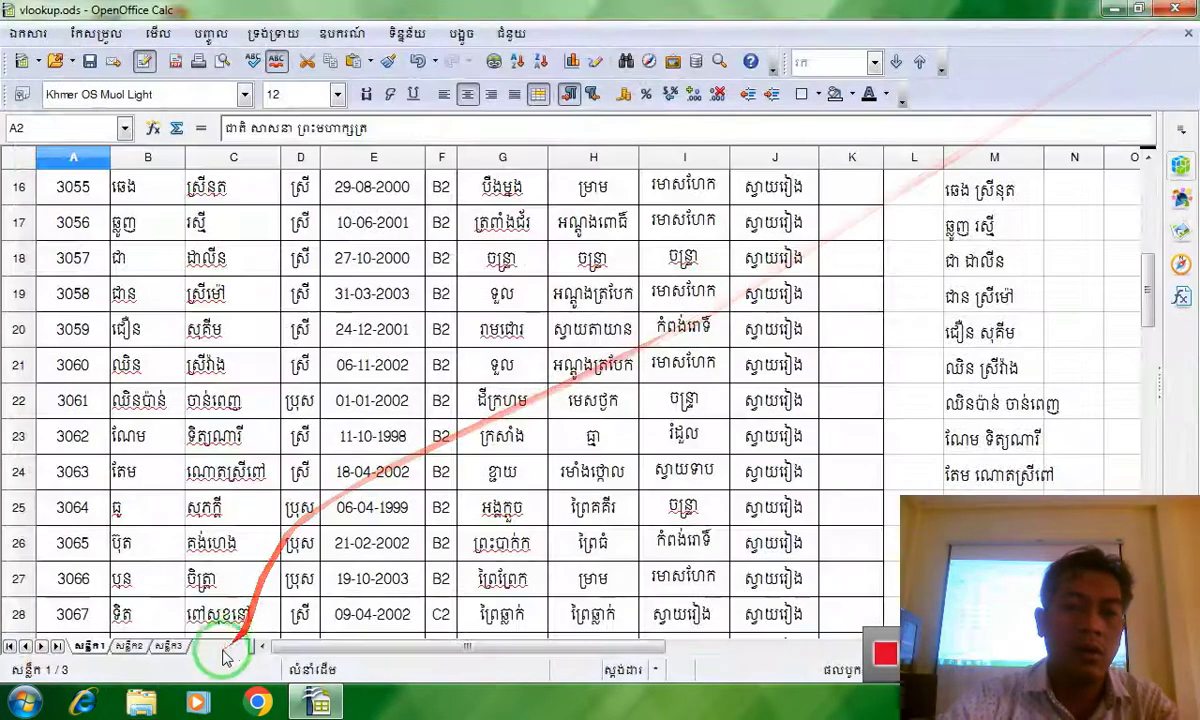
Switch to the file browser and open the My Drive folder on Google Drive (G:).
left_click(140, 705)
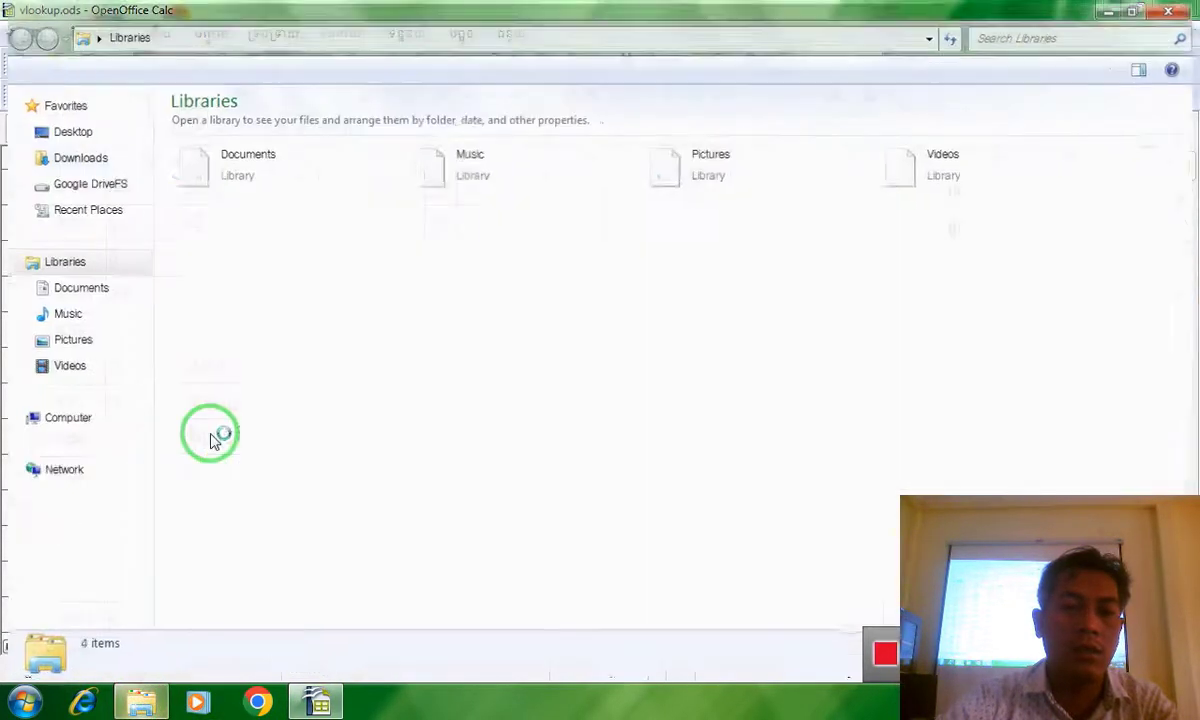
left_click(65, 480)
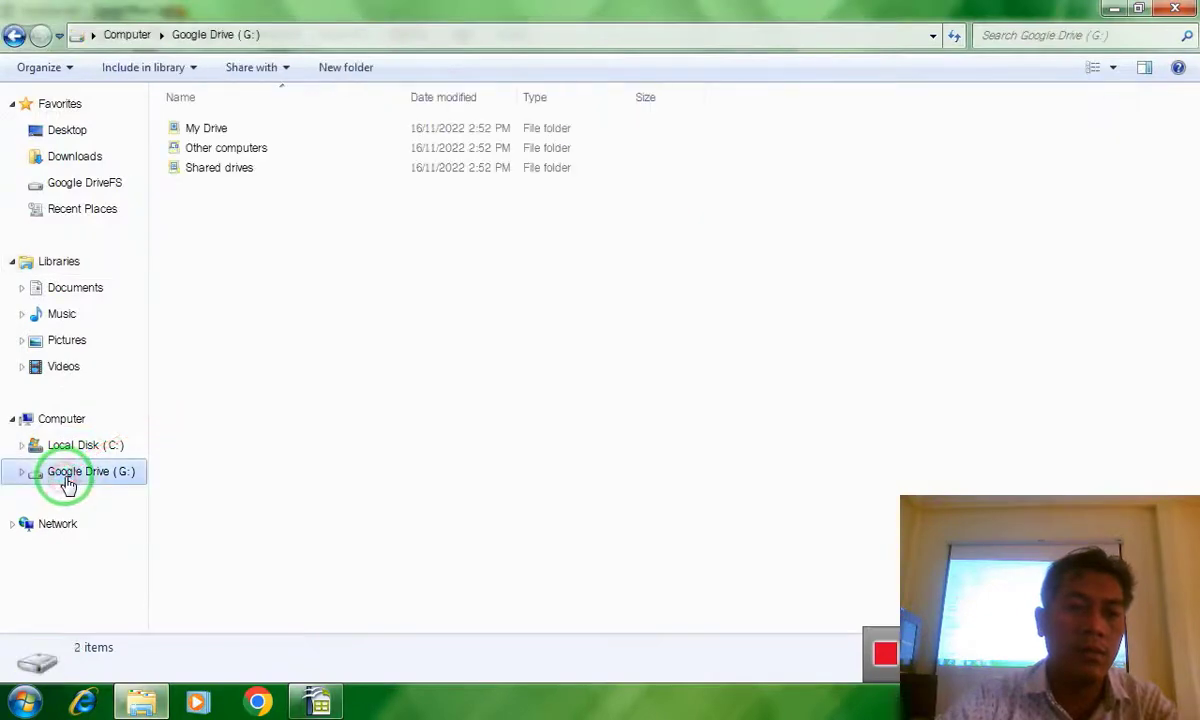
double_click(225, 125)
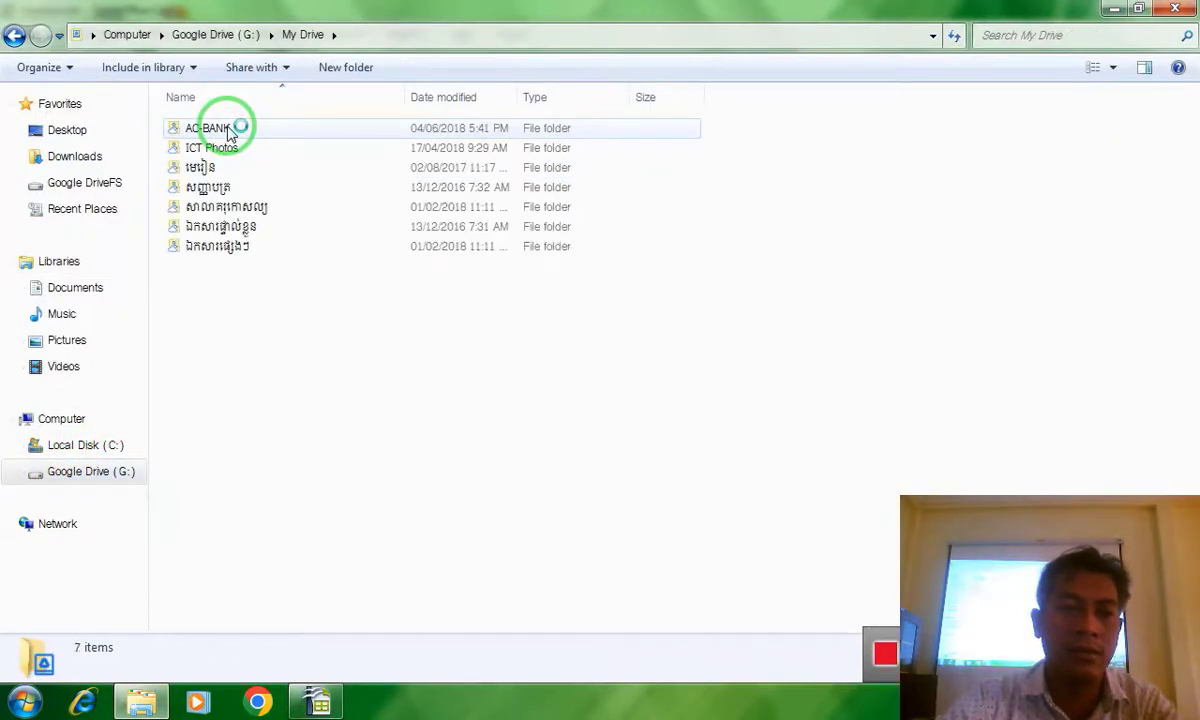
scroll(258, 538, "down", 4)
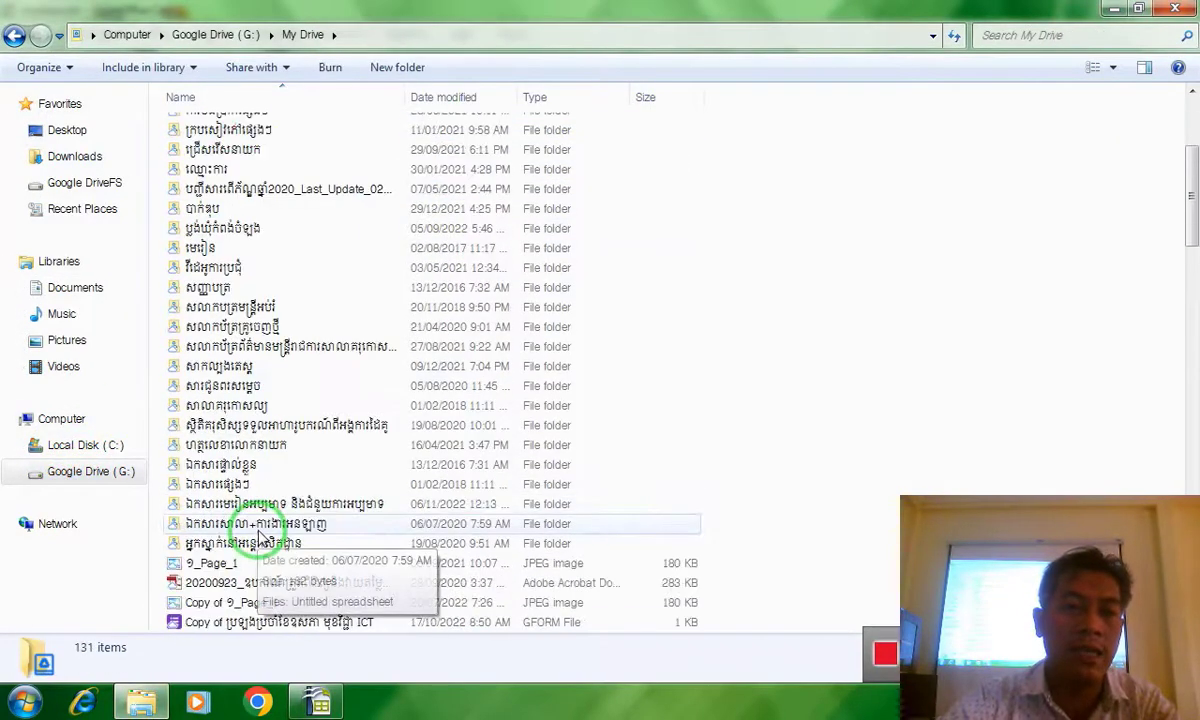
double_click(260, 403)
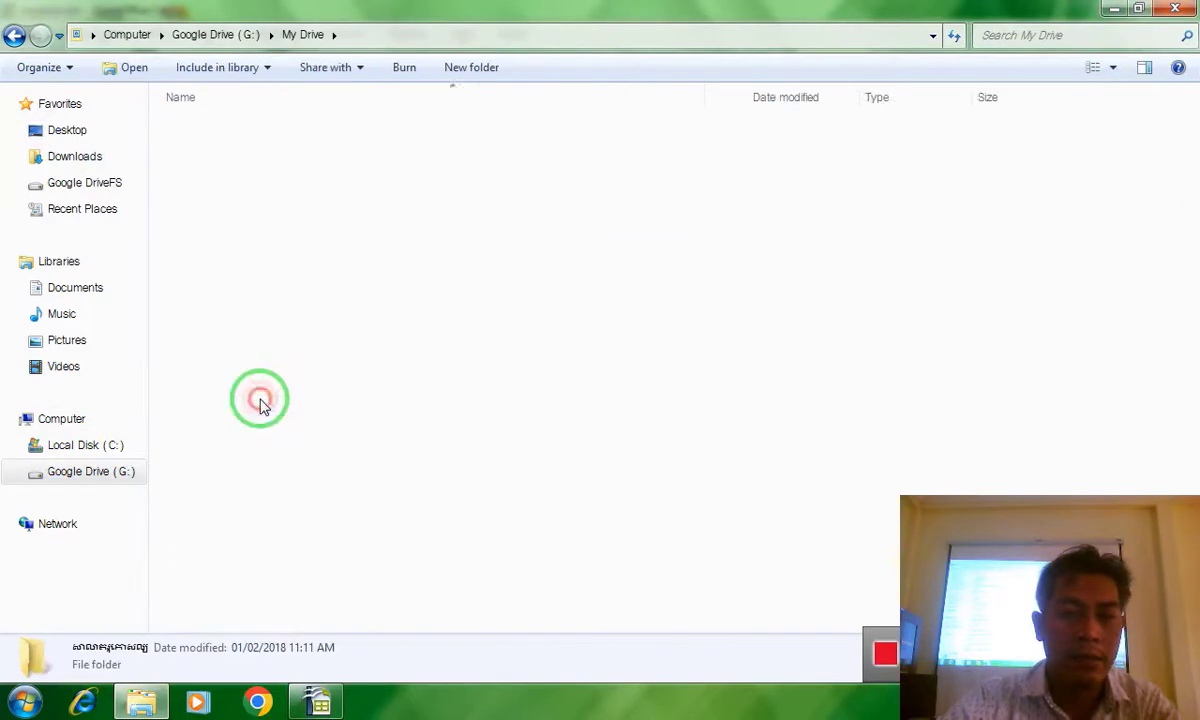
left_click(15, 35)
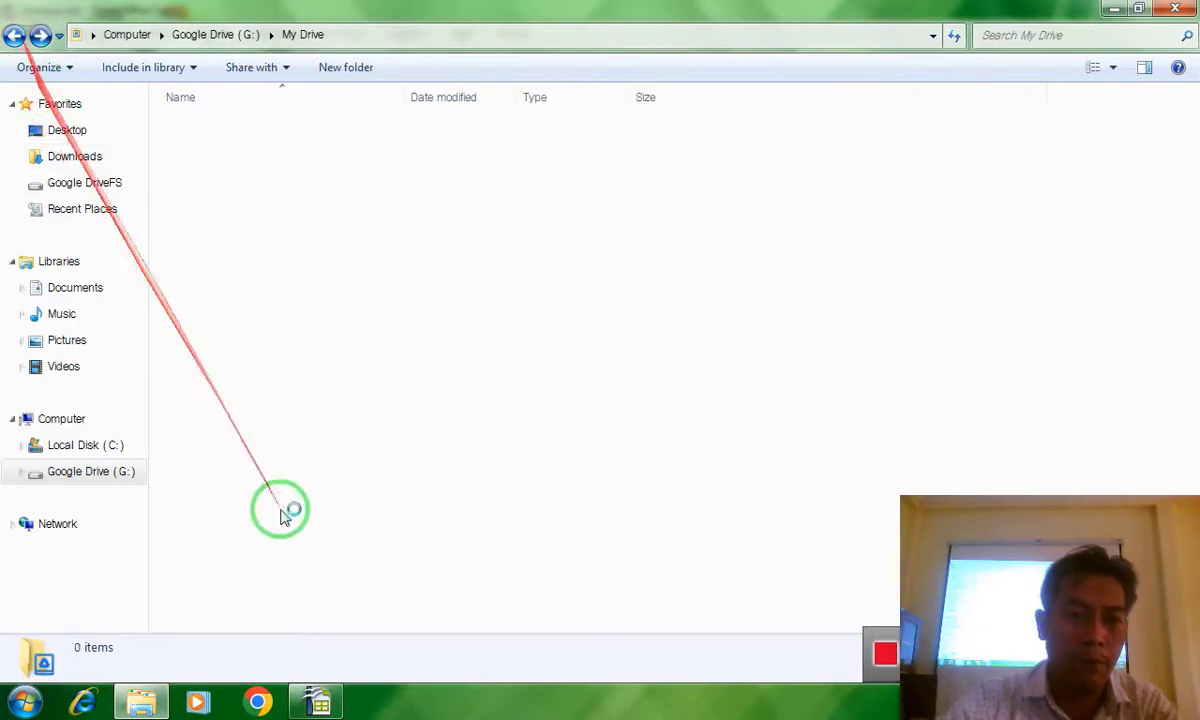
scroll(283, 515, "down", 3)
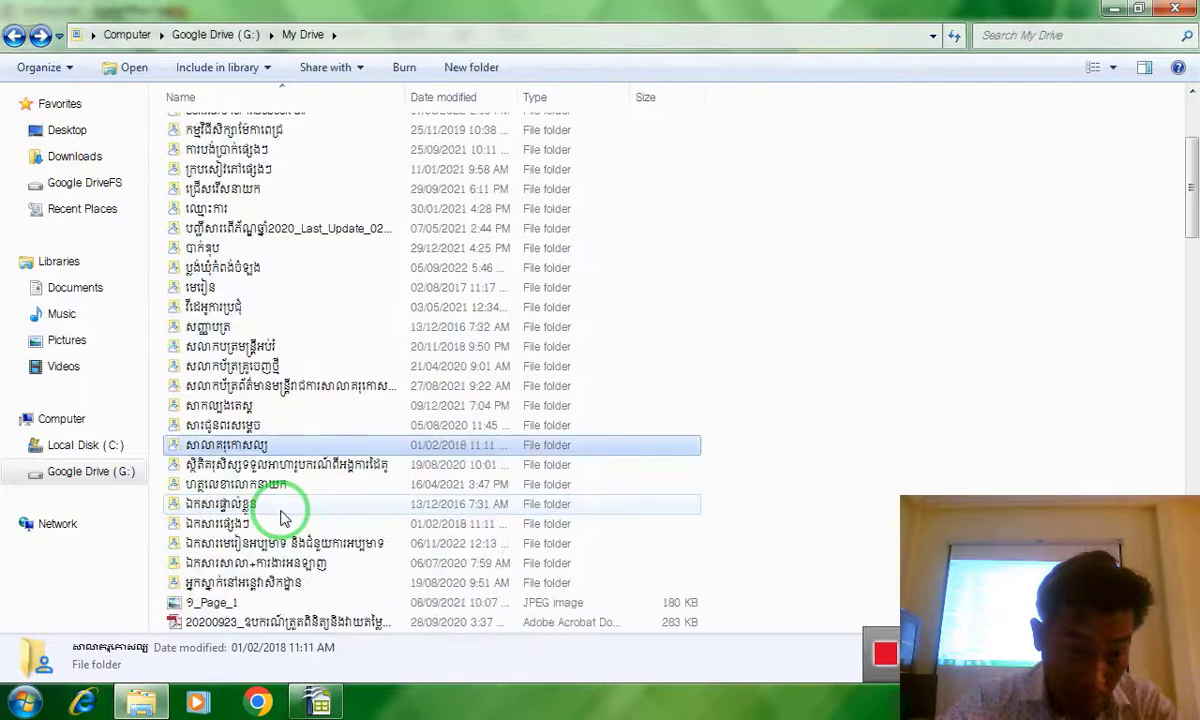
Go to the សំបុត្រកំណើត folder inside ឯកសារផ្ទាល់ខ្លួន.
double_click(281, 508)
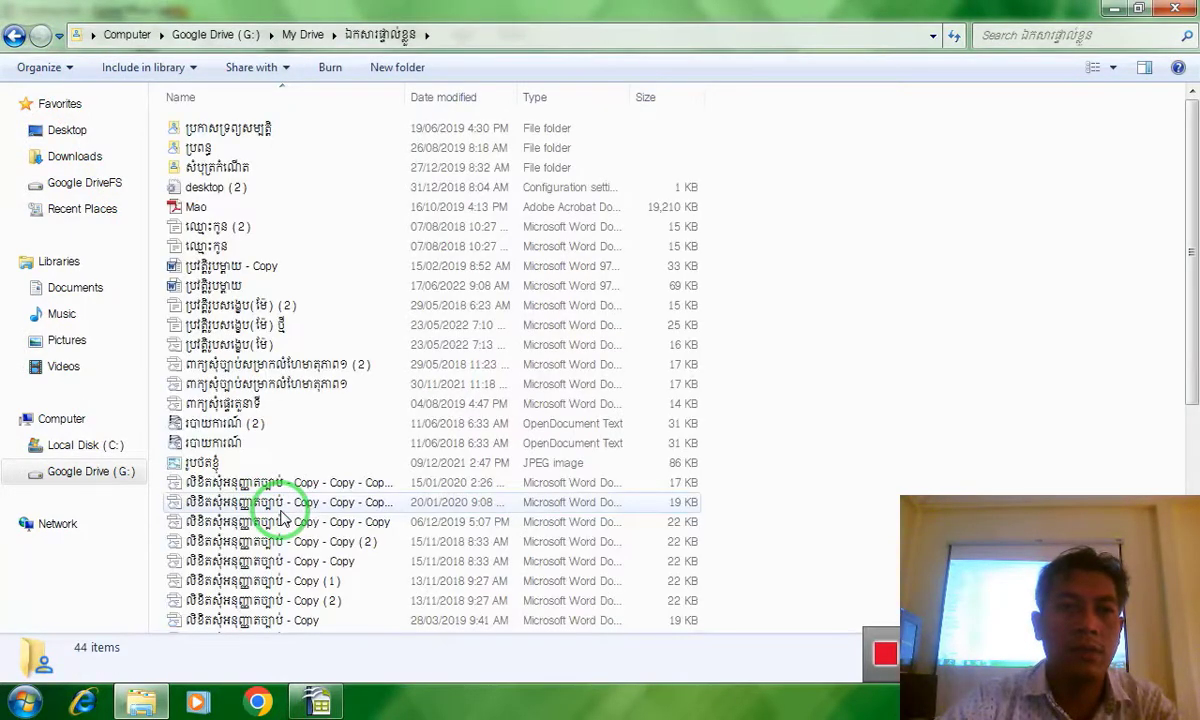
left_click(250, 170)
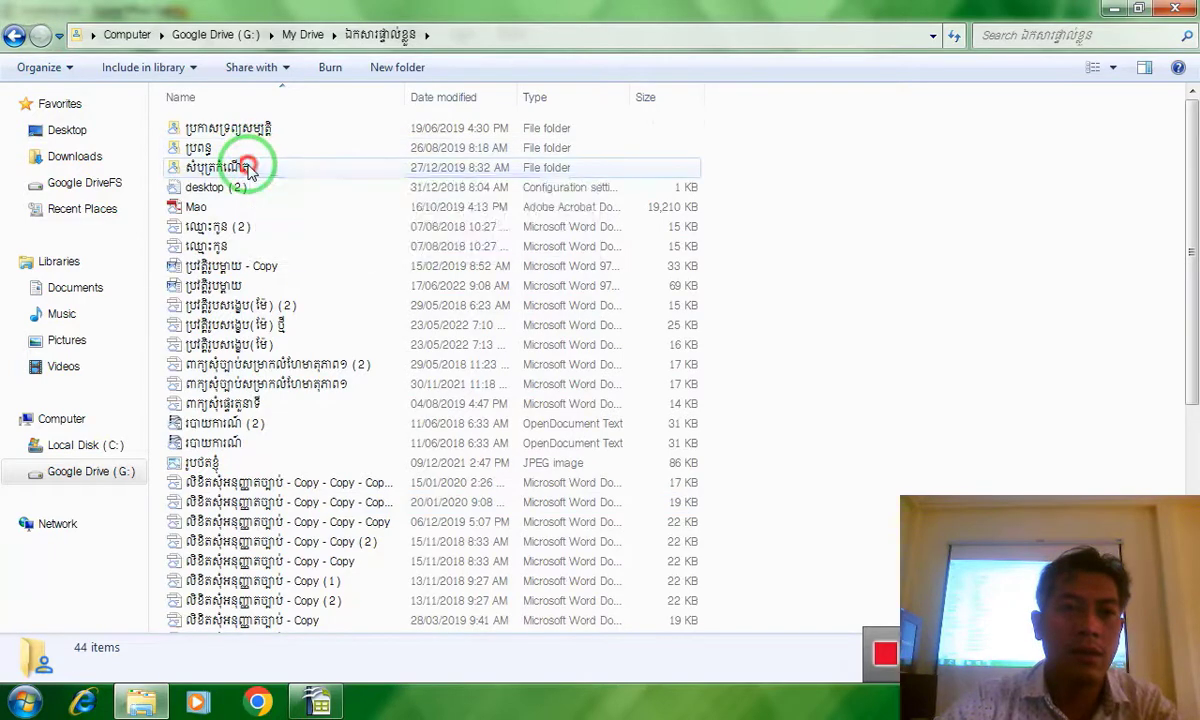
double_click(250, 170)
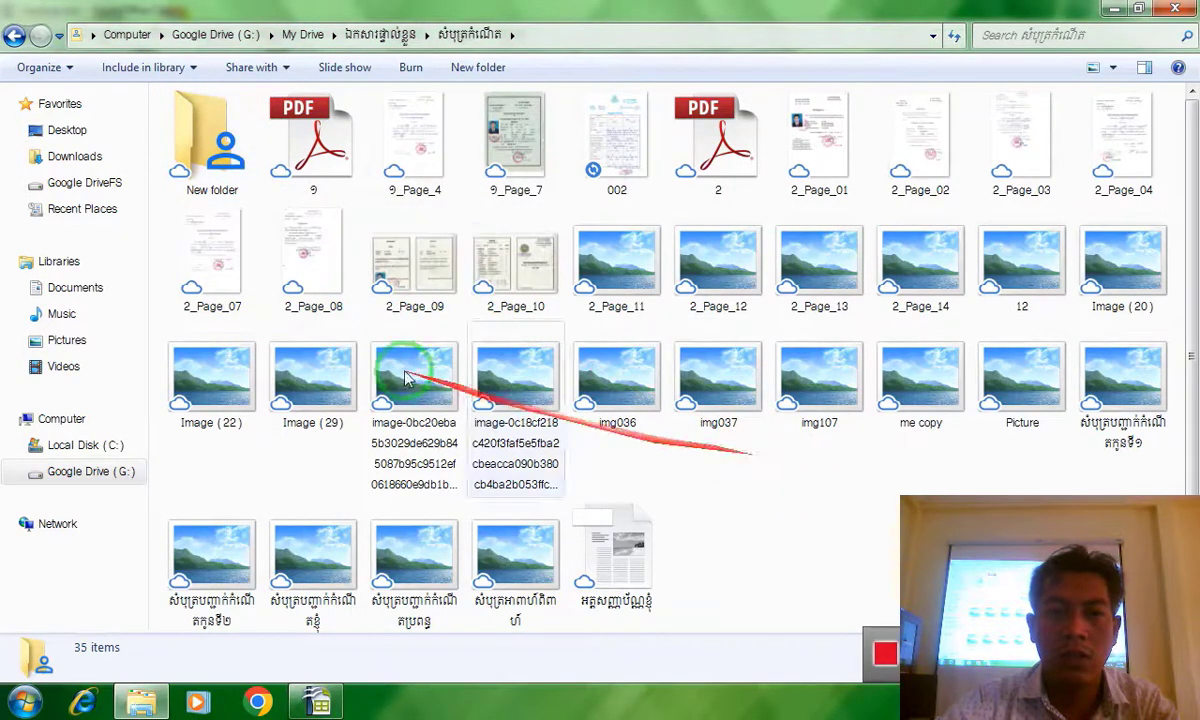
Open the scanned image 2_Page_10 and maximize its viewer window.
left_click(510, 258)
double_click(510, 258)
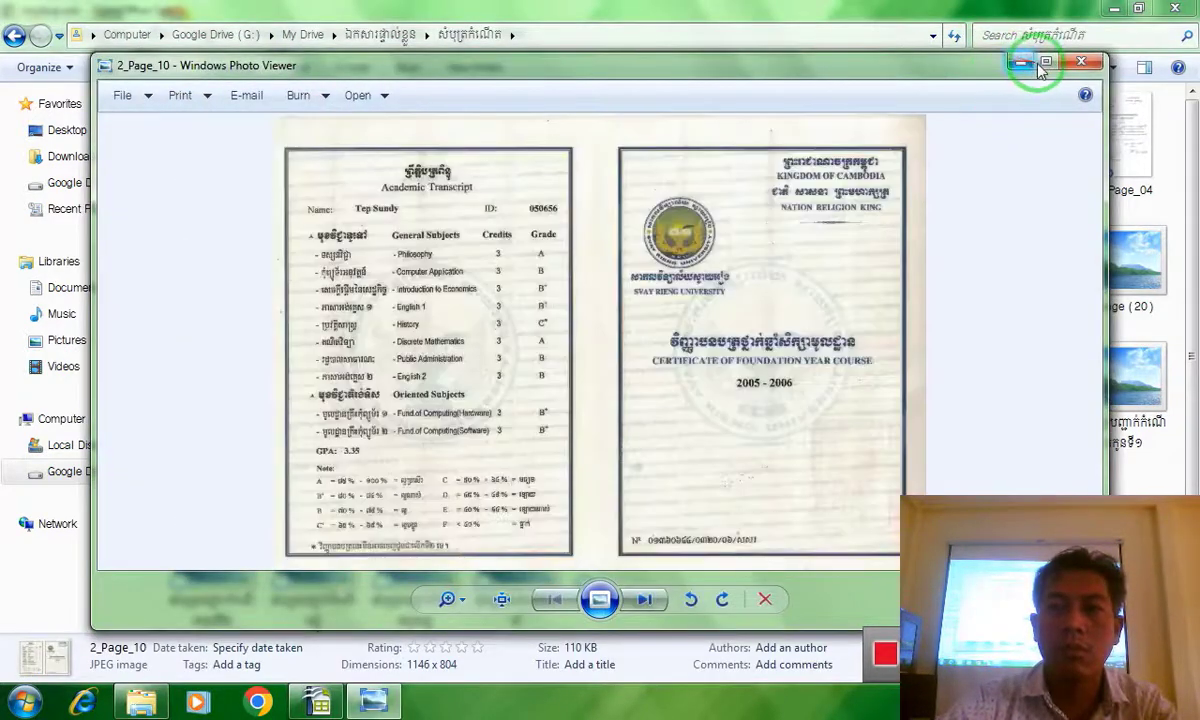
left_click(1045, 62)
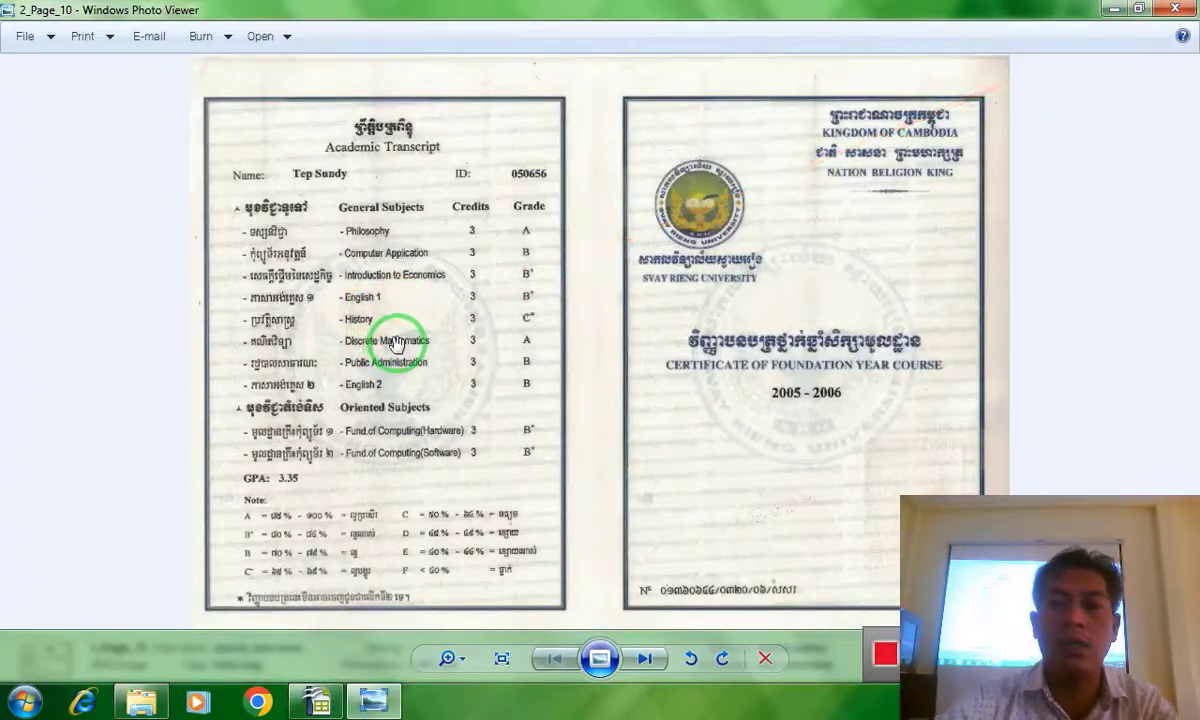
Examine the academic transcript's name, ID, subjects and grades, and the certificate cover beside it, and return to the spreadsheet with image and folder closed.
scroll(397, 343, "up", 2)
mouse_move(554, 249)
left_mouse_down()
mouse_move(557, 277)
mouse_move(485, 255)
mouse_move(415, 271)
mouse_move(565, 262)
left_mouse_up()
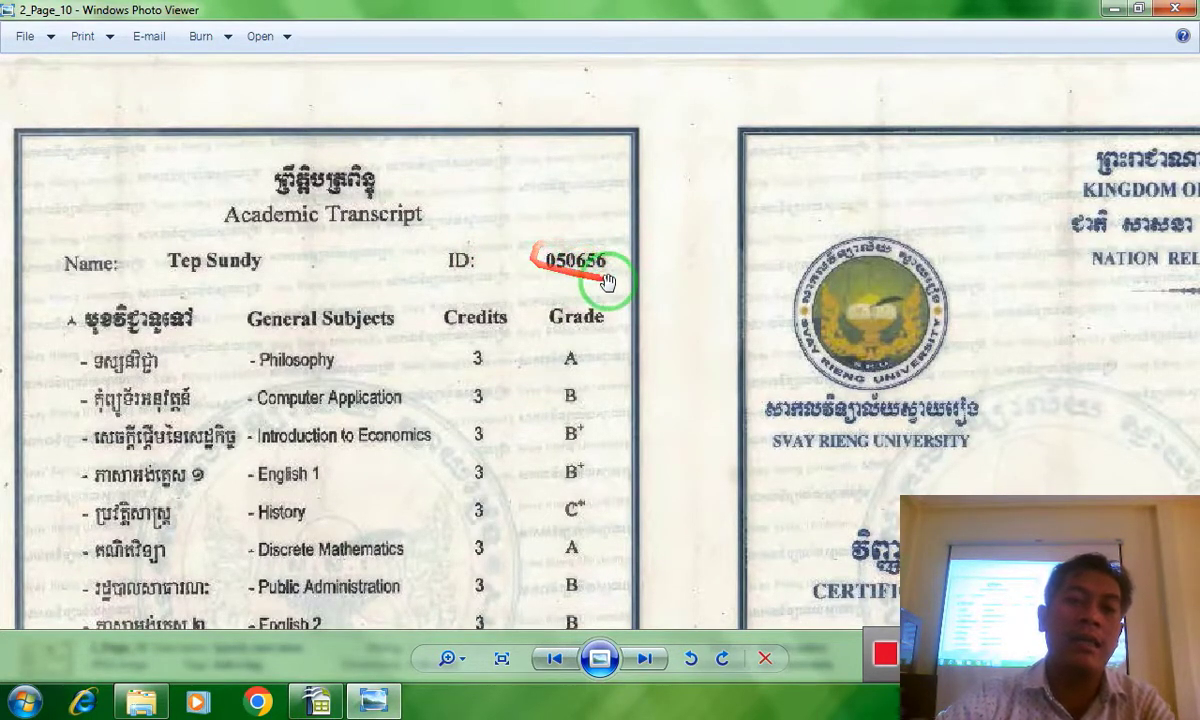
left_click_drag(372, 447, 135, 158)
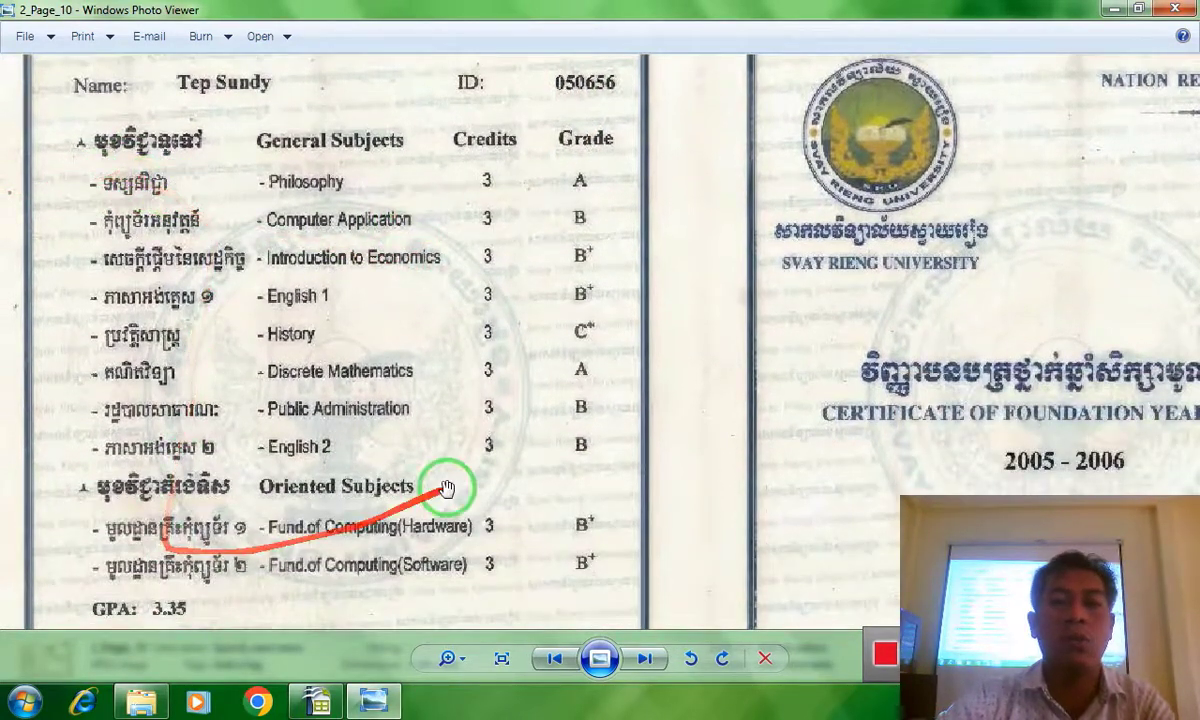
left_click_drag(450, 487, 480, 255)
left_click_drag(216, 316, 320, 499)
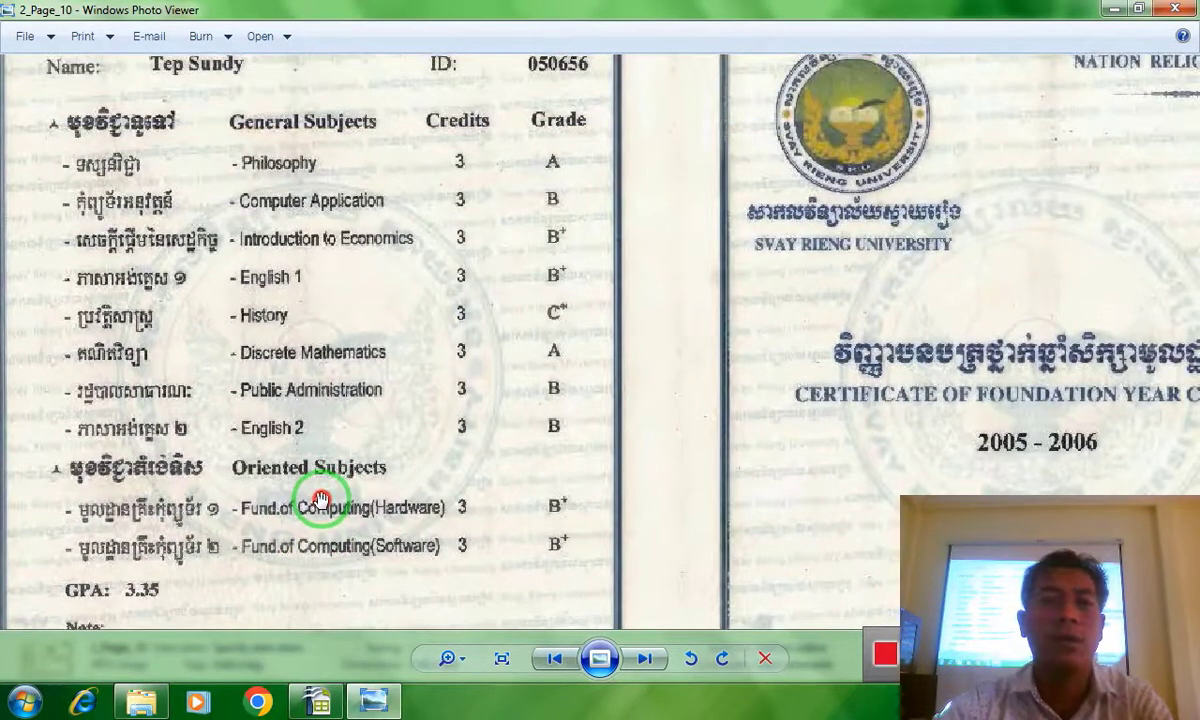
left_click_drag(511, 275, 471, 447)
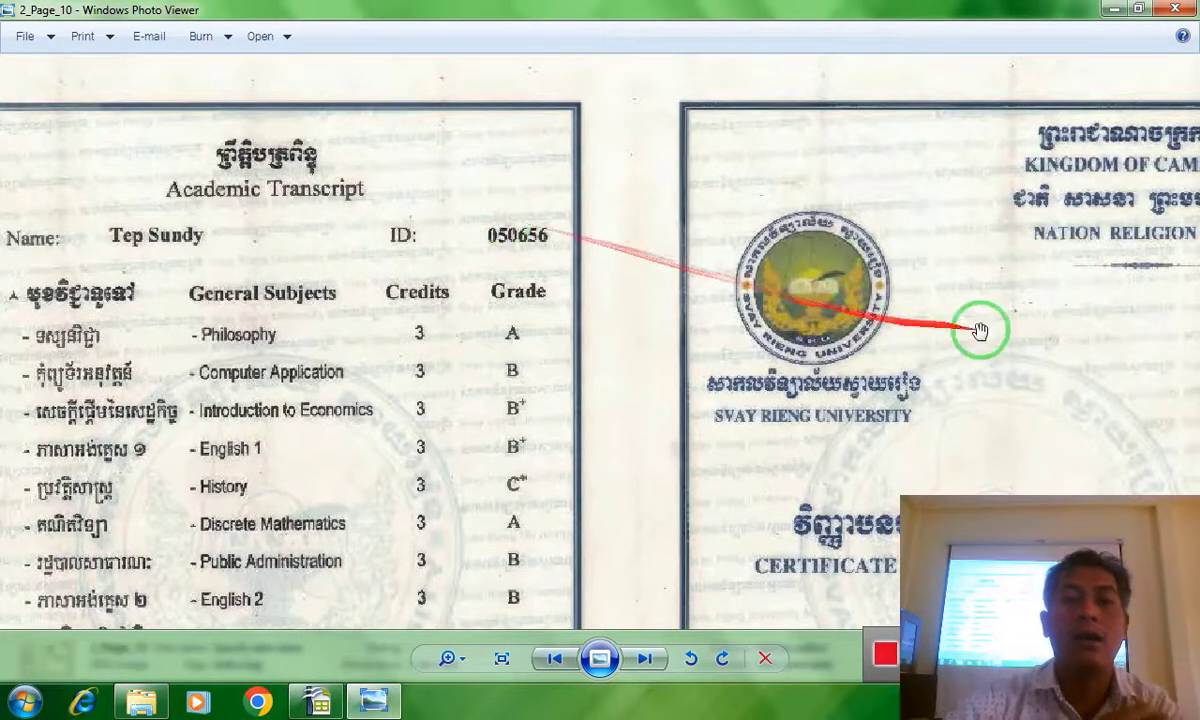
left_click_drag(967, 332, 819, 293)
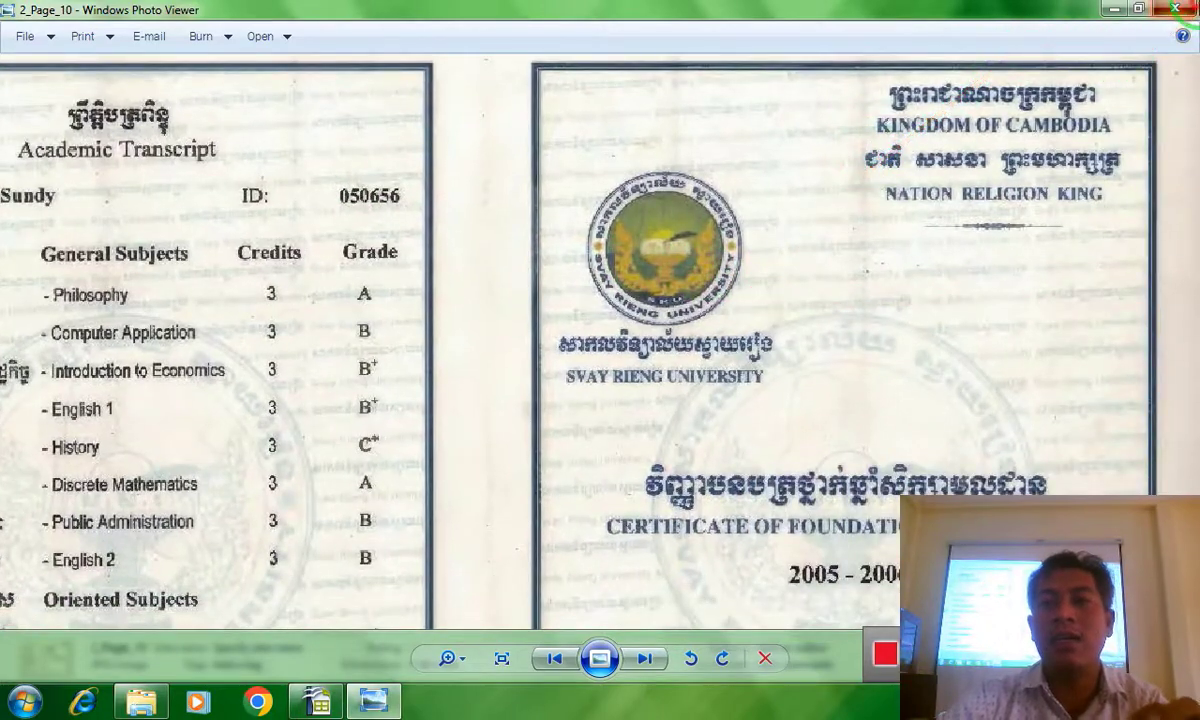
left_click(1176, 9)
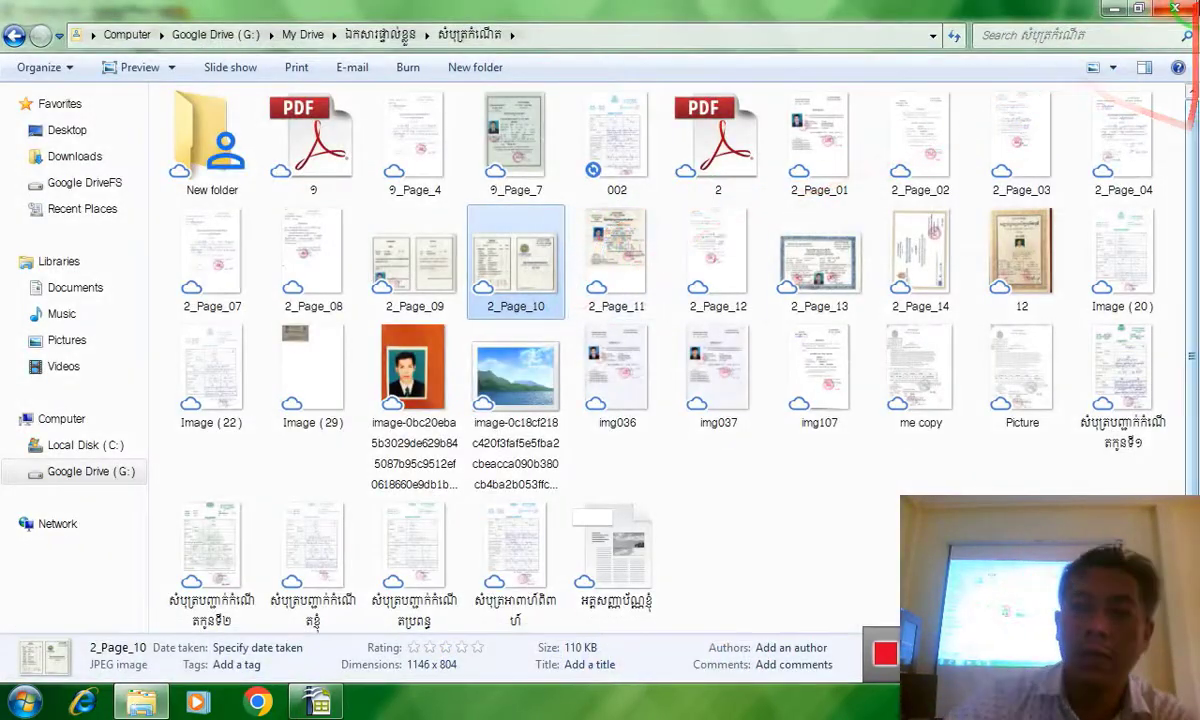
left_click(1176, 9)
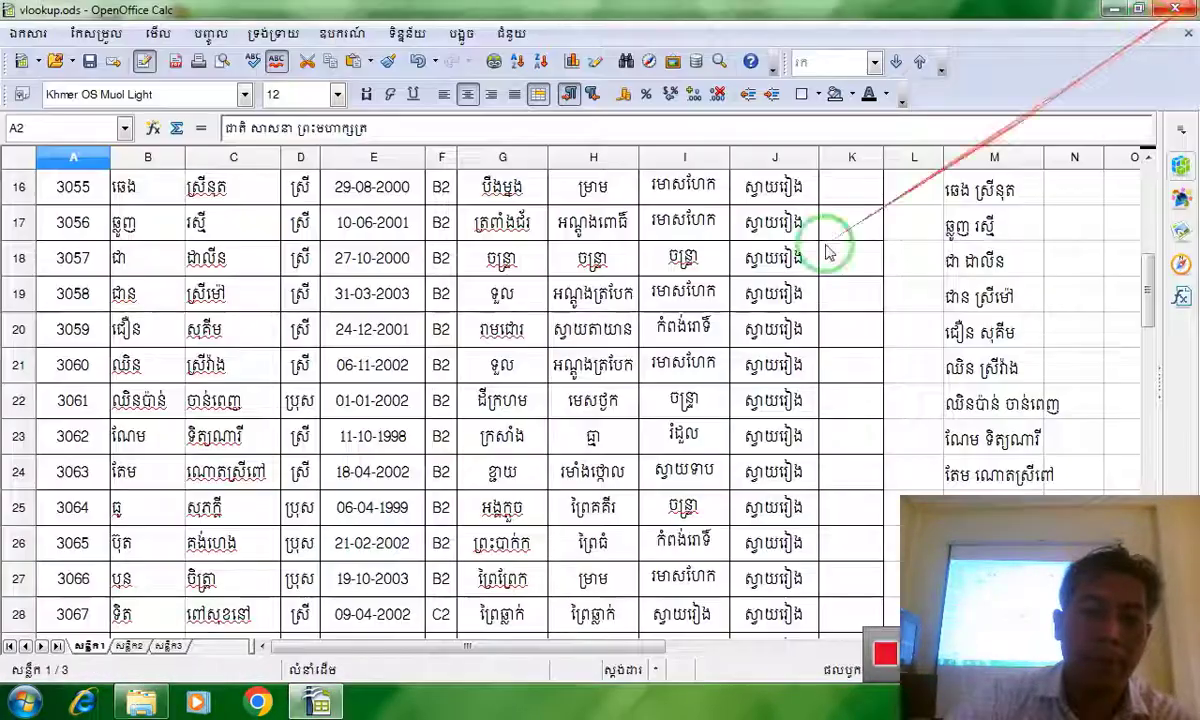
Switch to the blank second sheet, សន្លឹក២.
right_click(133, 648)
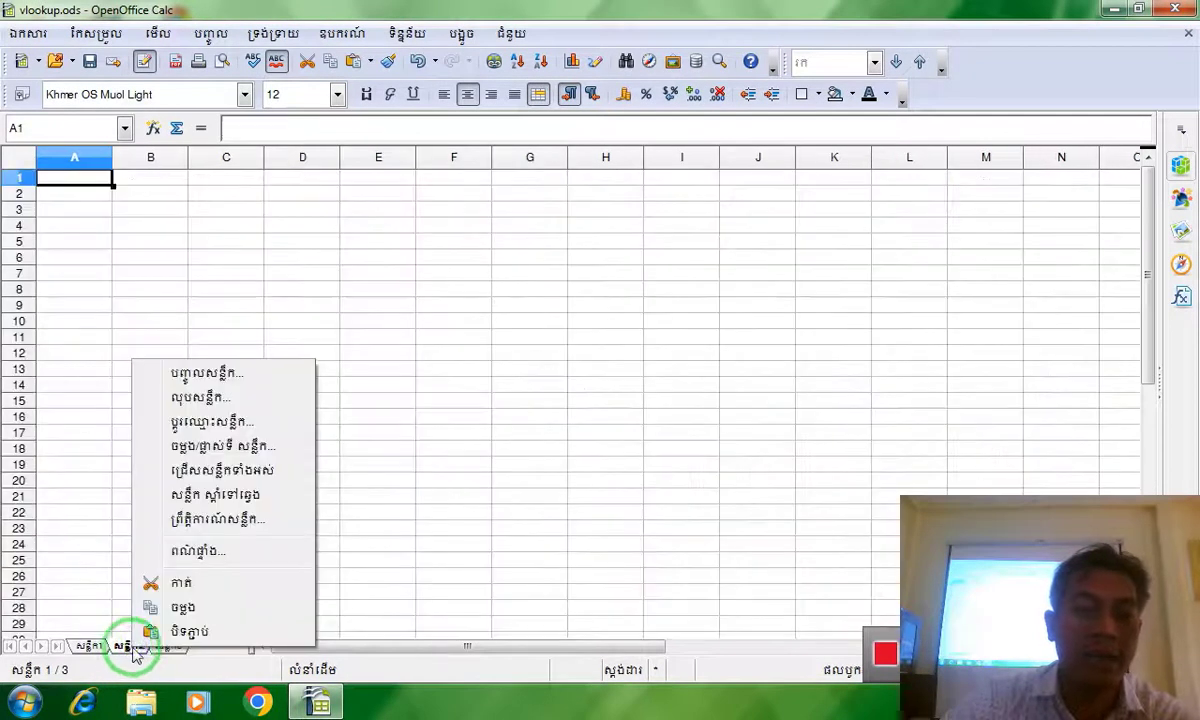
left_click(165, 424)
left_click(793, 344)
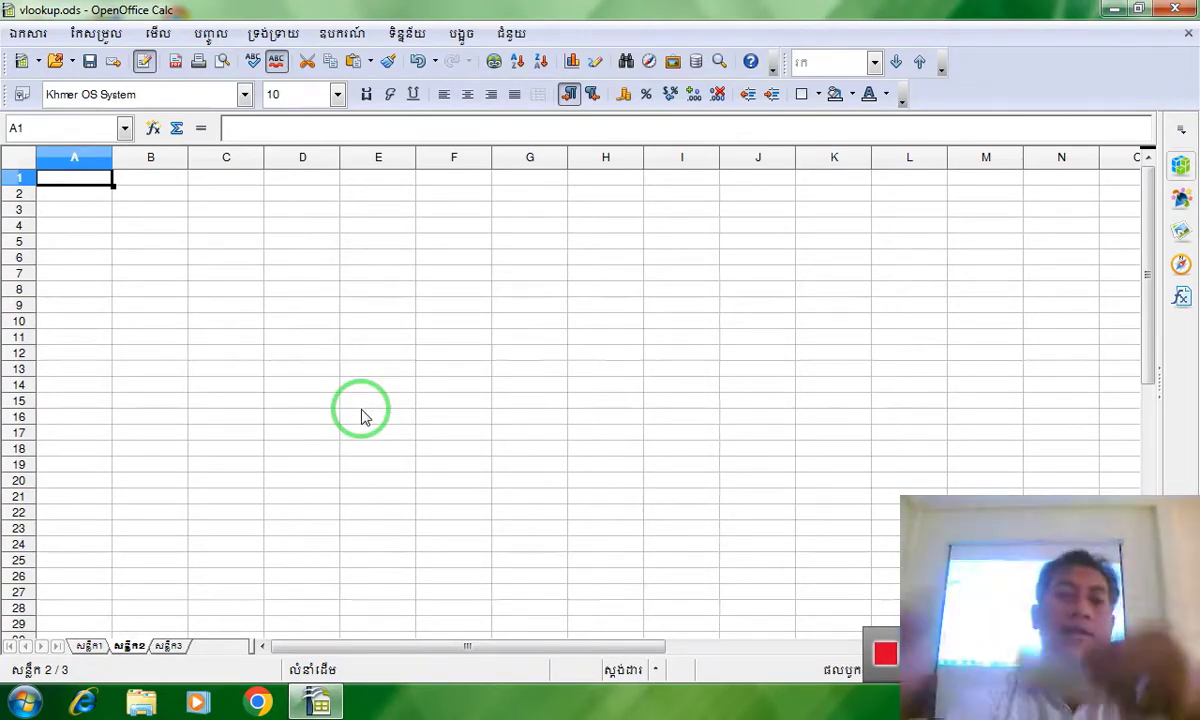
Make all columns of the second sheet narrower and all its rows taller.
left_click(15, 158)
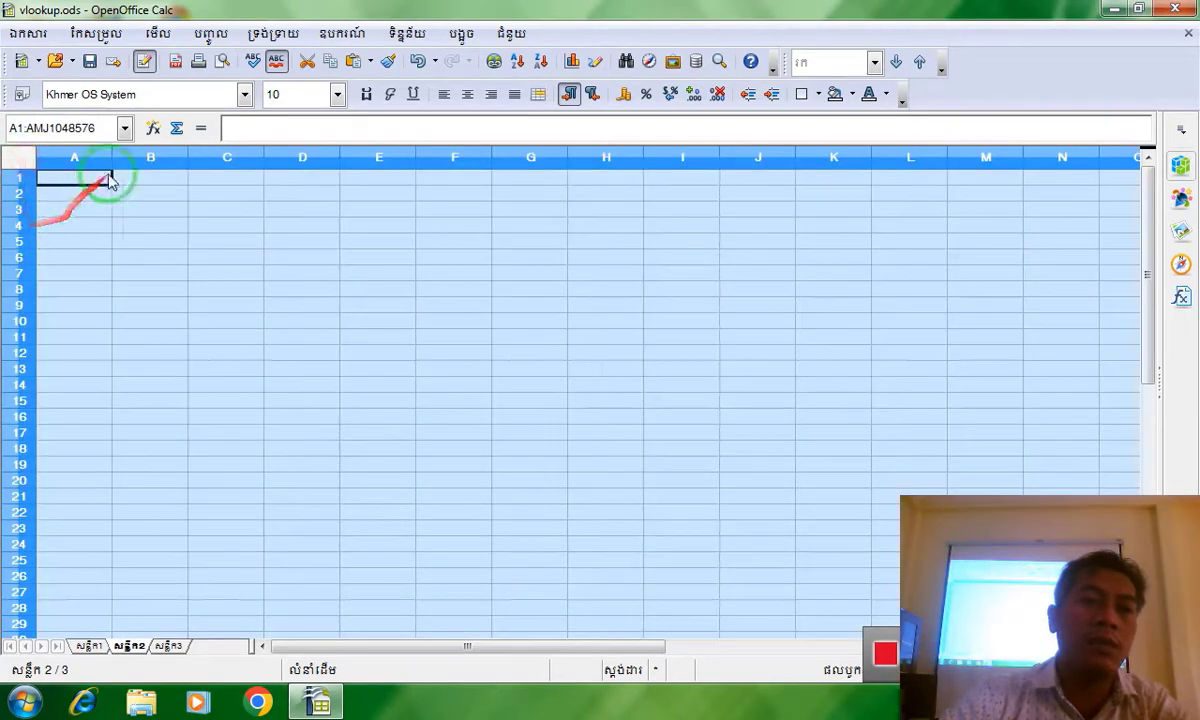
left_click_drag(113, 156, 84, 157)
left_click(75, 303)
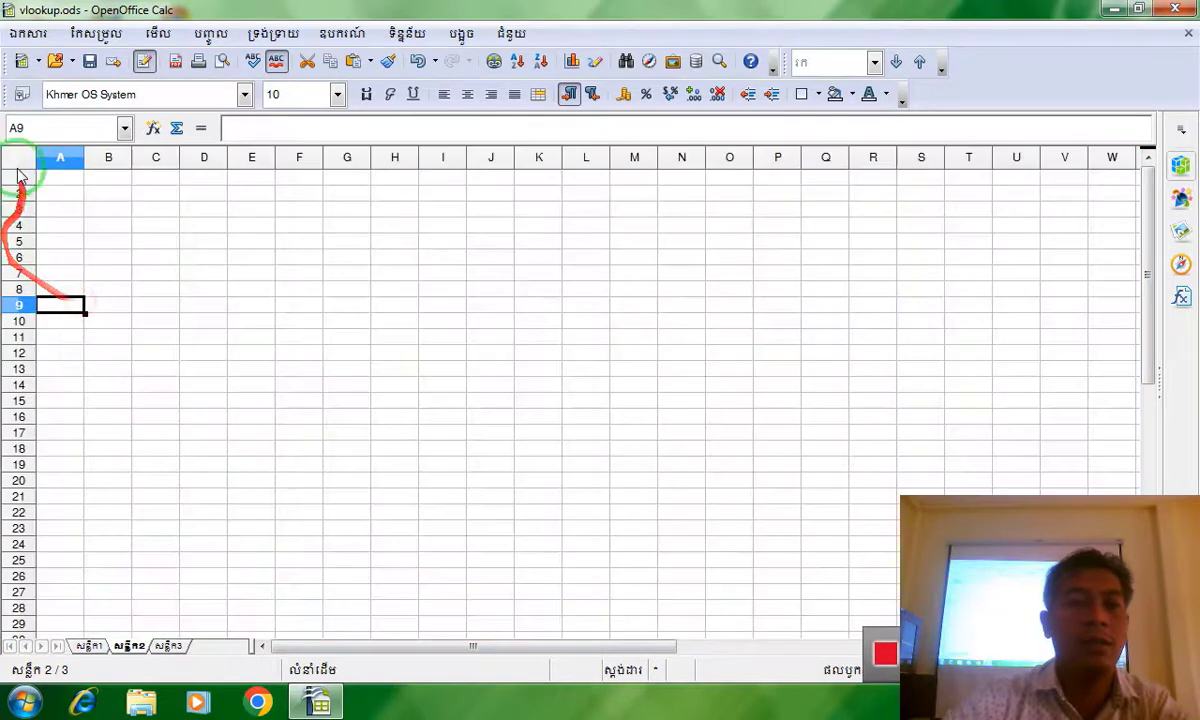
left_click(10, 158)
left_click_drag(18, 201, 19, 216)
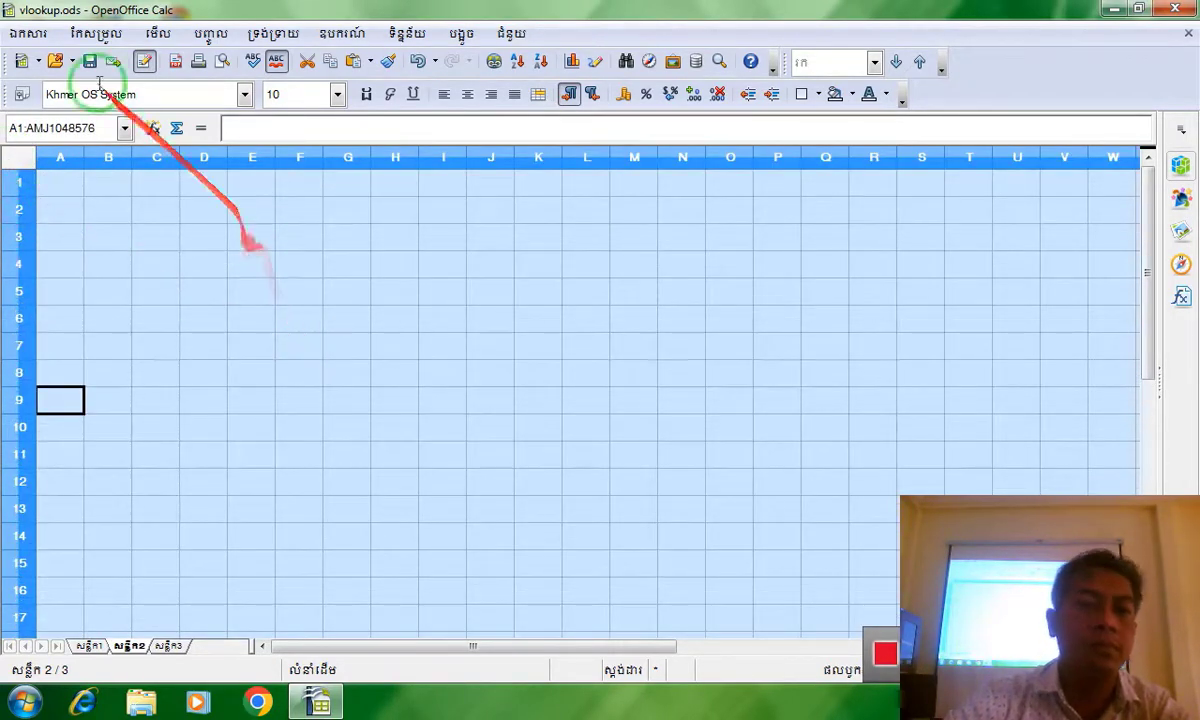
Set the font of the whole second sheet to Khmer OS Siemreap.
left_click(245, 94)
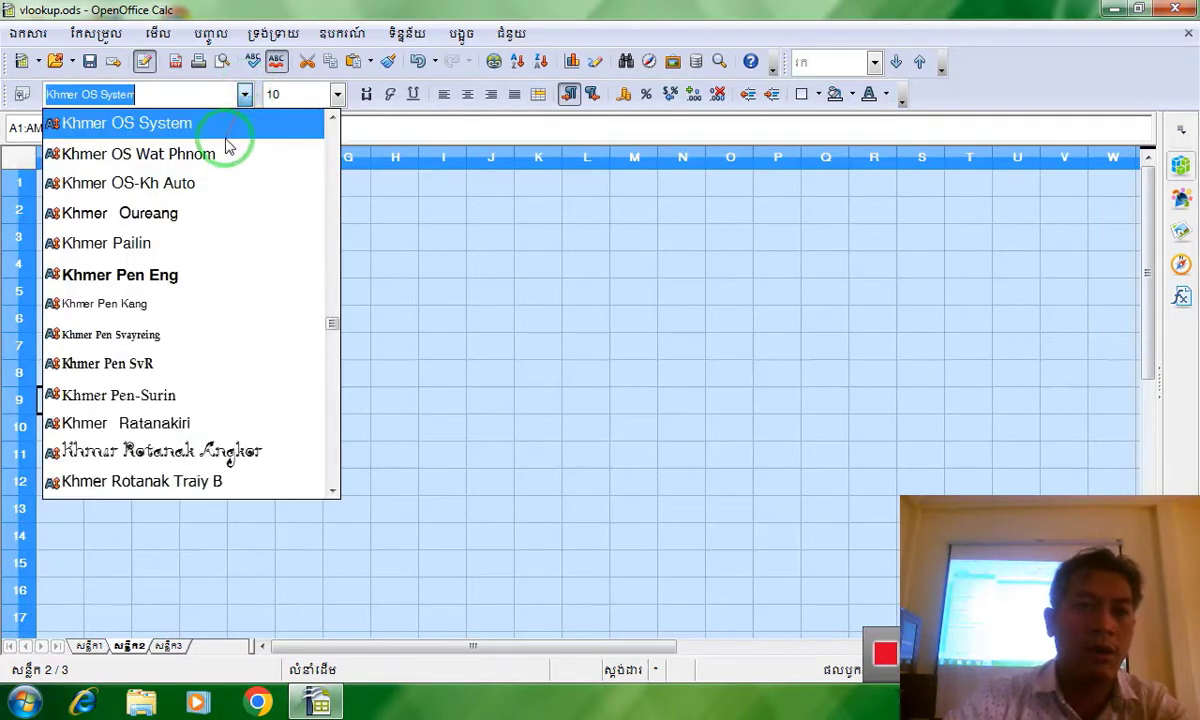
scroll(214, 272, "up", 10)
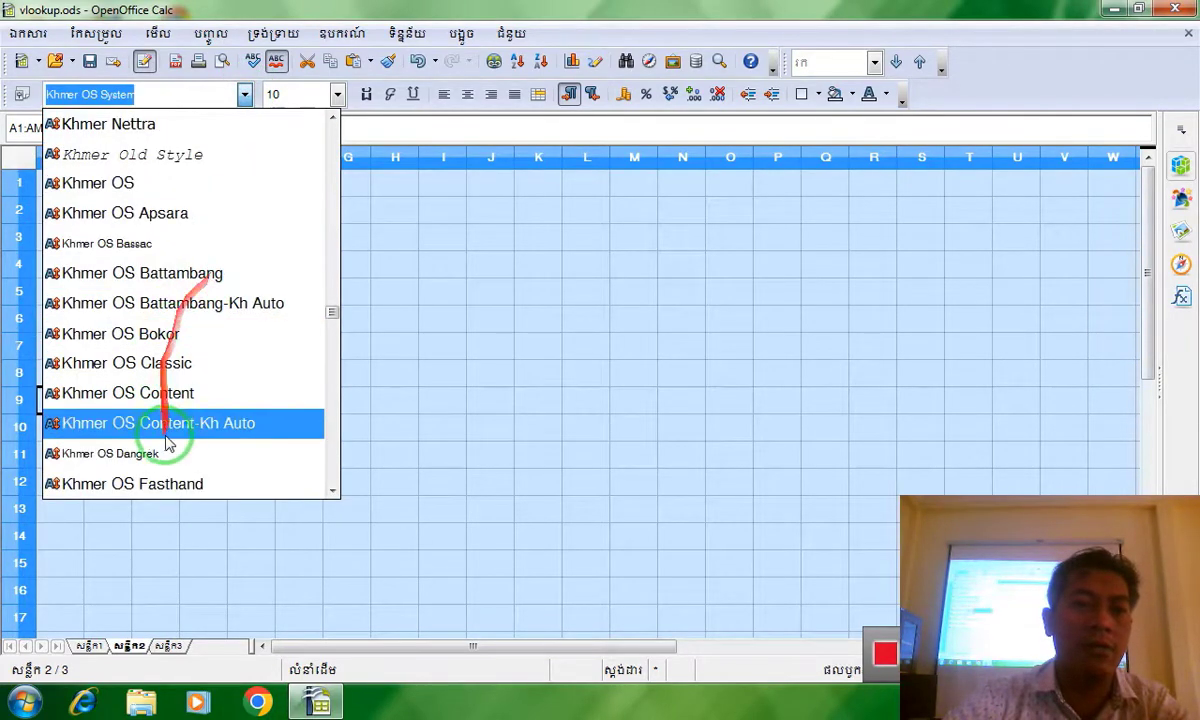
scroll(166, 444, "down", 2)
scroll(182, 402, "down", 2)
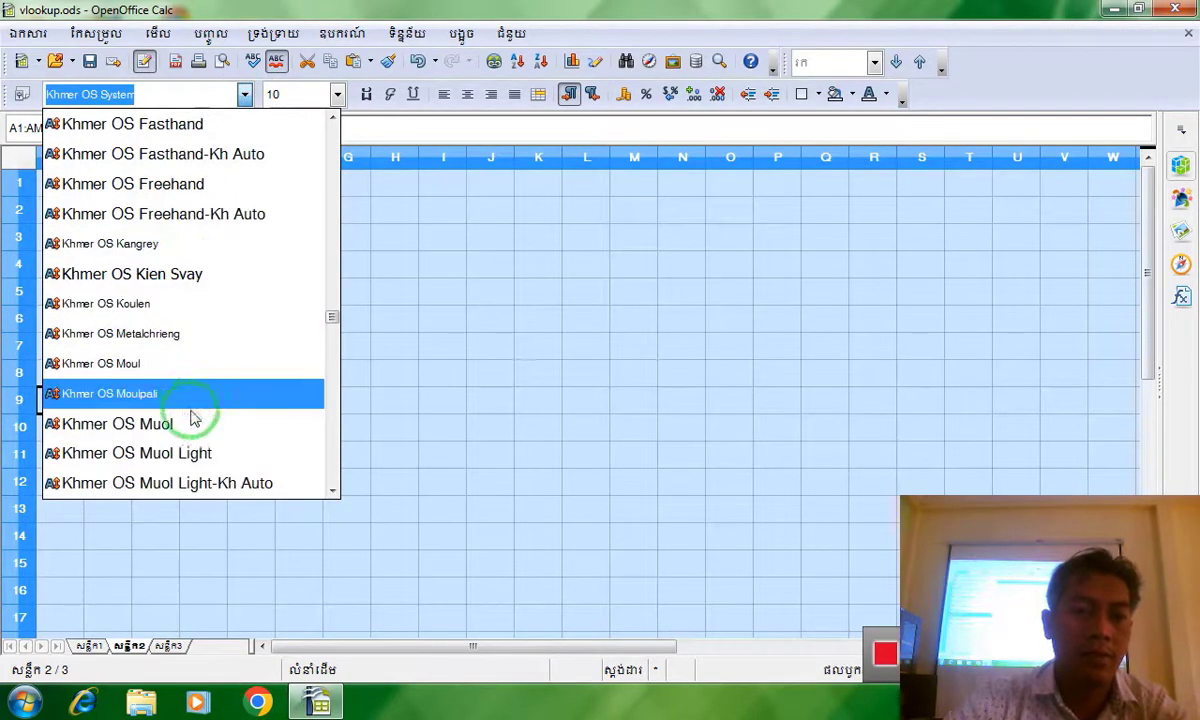
scroll(193, 420, "down", 3)
left_click(206, 335)
left_click(240, 268)
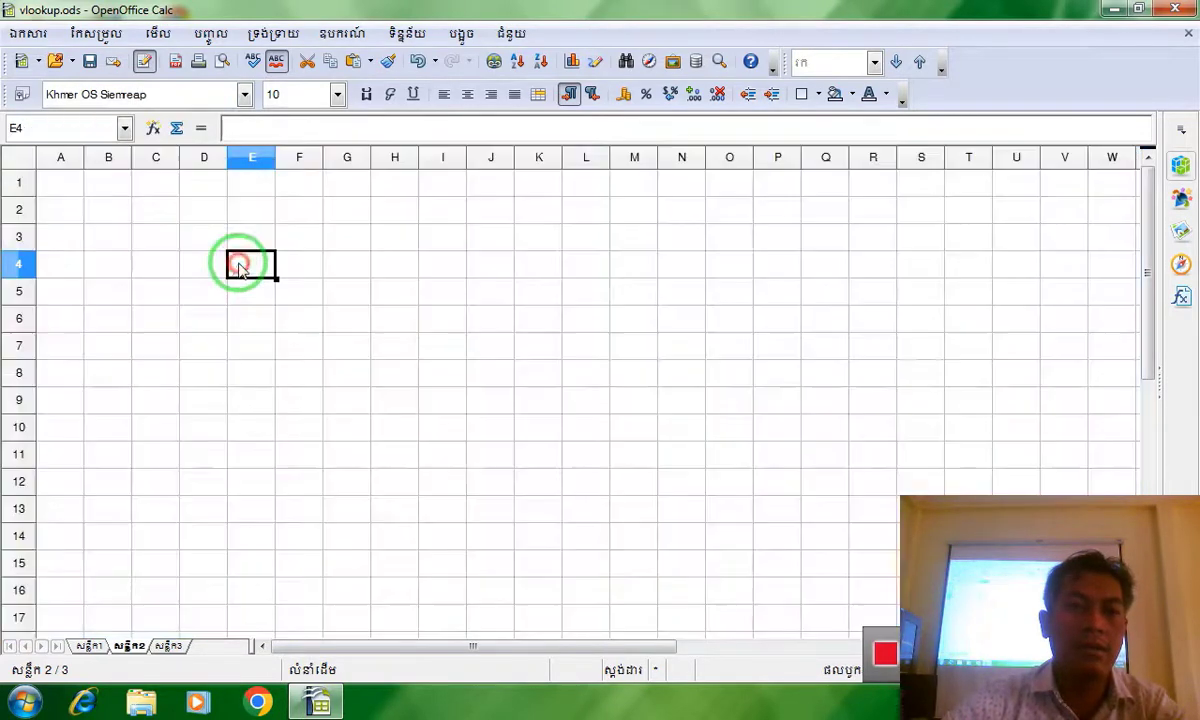
left_click(172, 262)
left_click(107, 188)
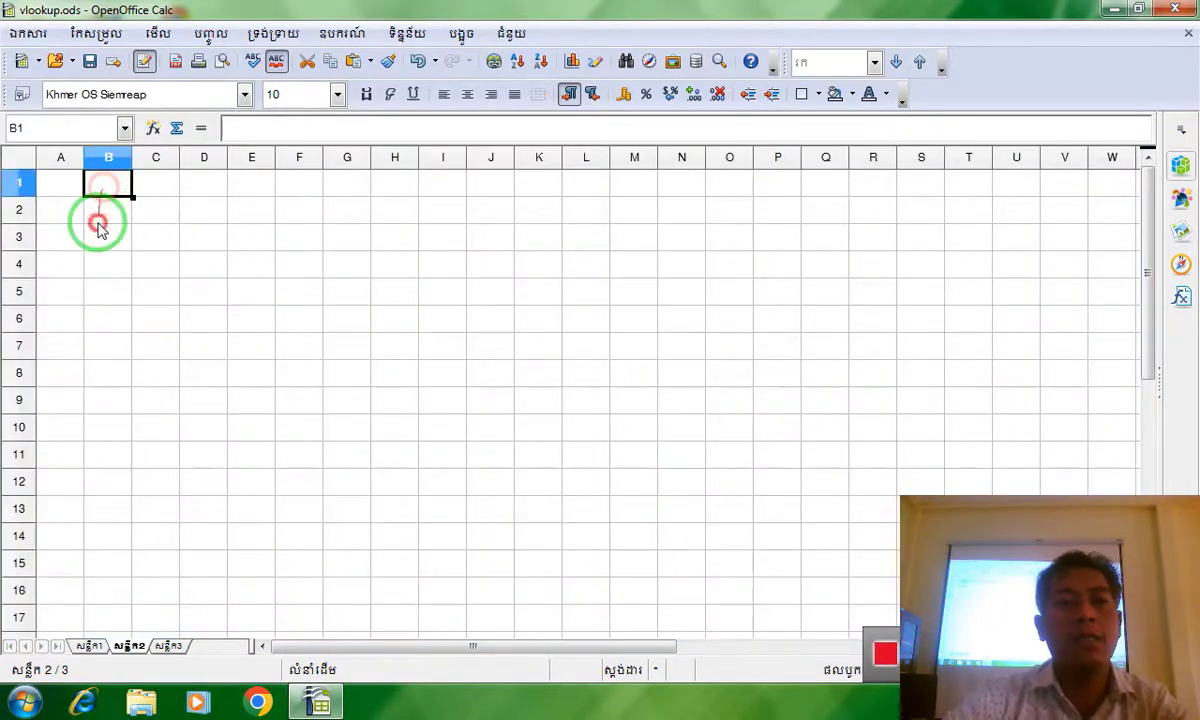
left_click(100, 212)
left_click_drag(96, 237, 80, 308)
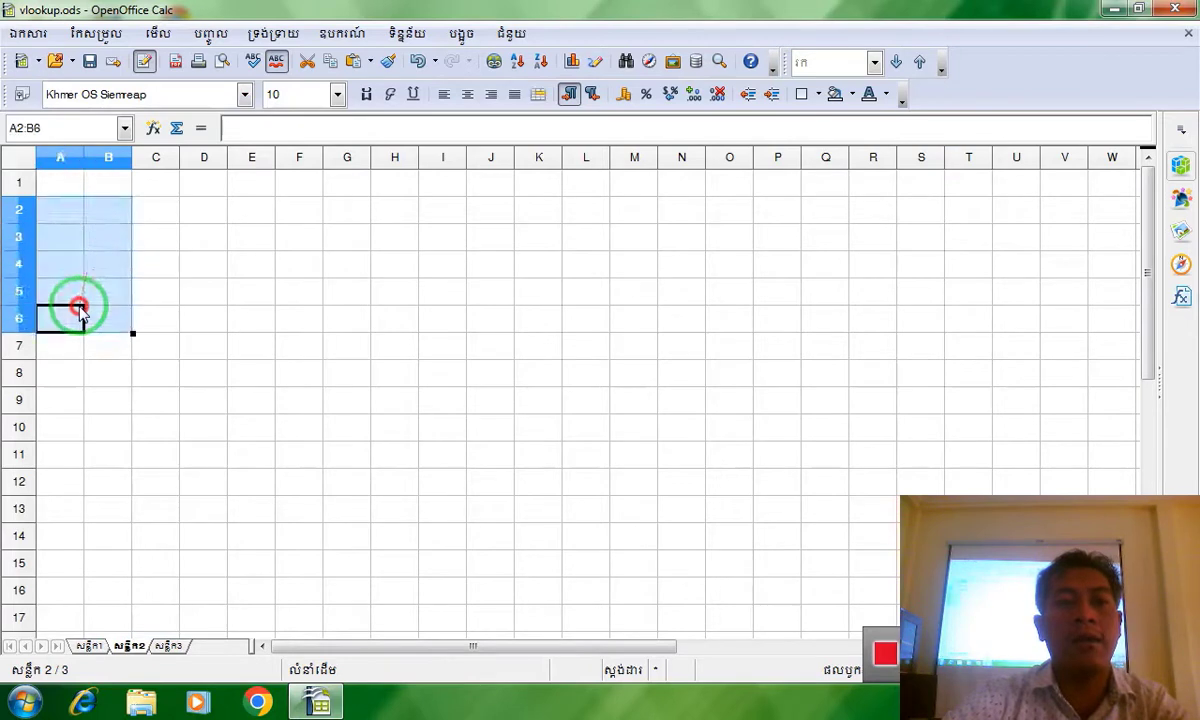
Select cell B6 and bring up the commands for inserting content into the sheet.
left_click(108, 317)
left_click(211, 34)
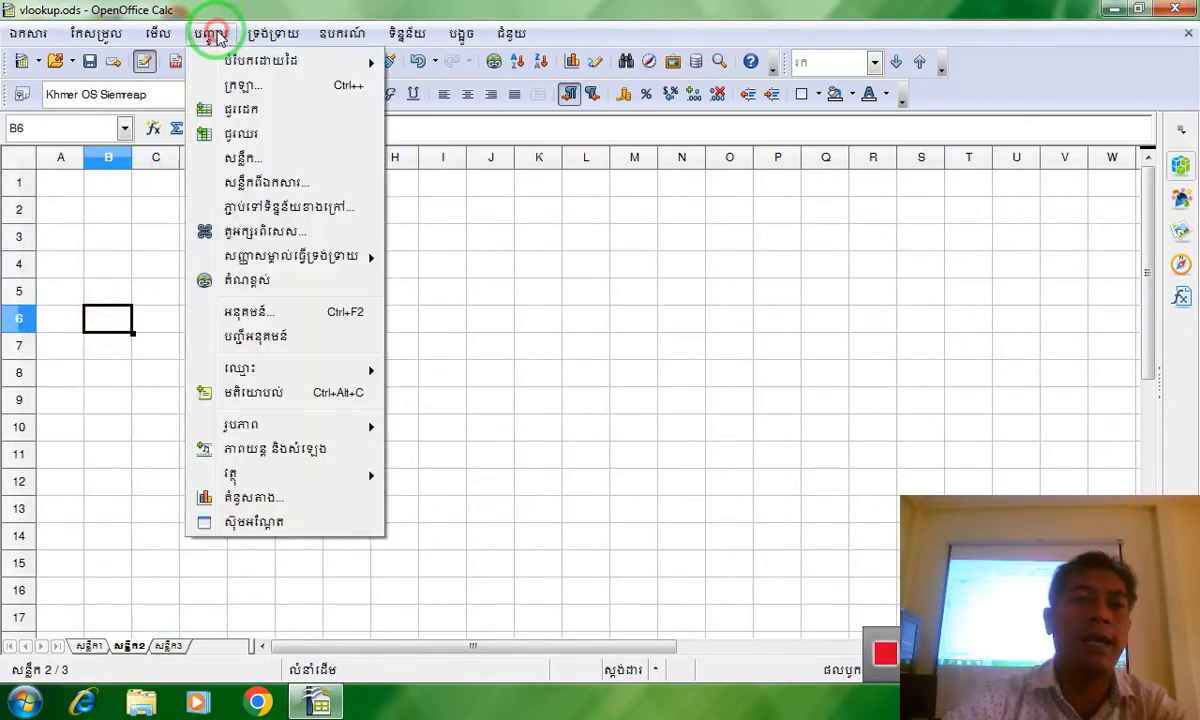